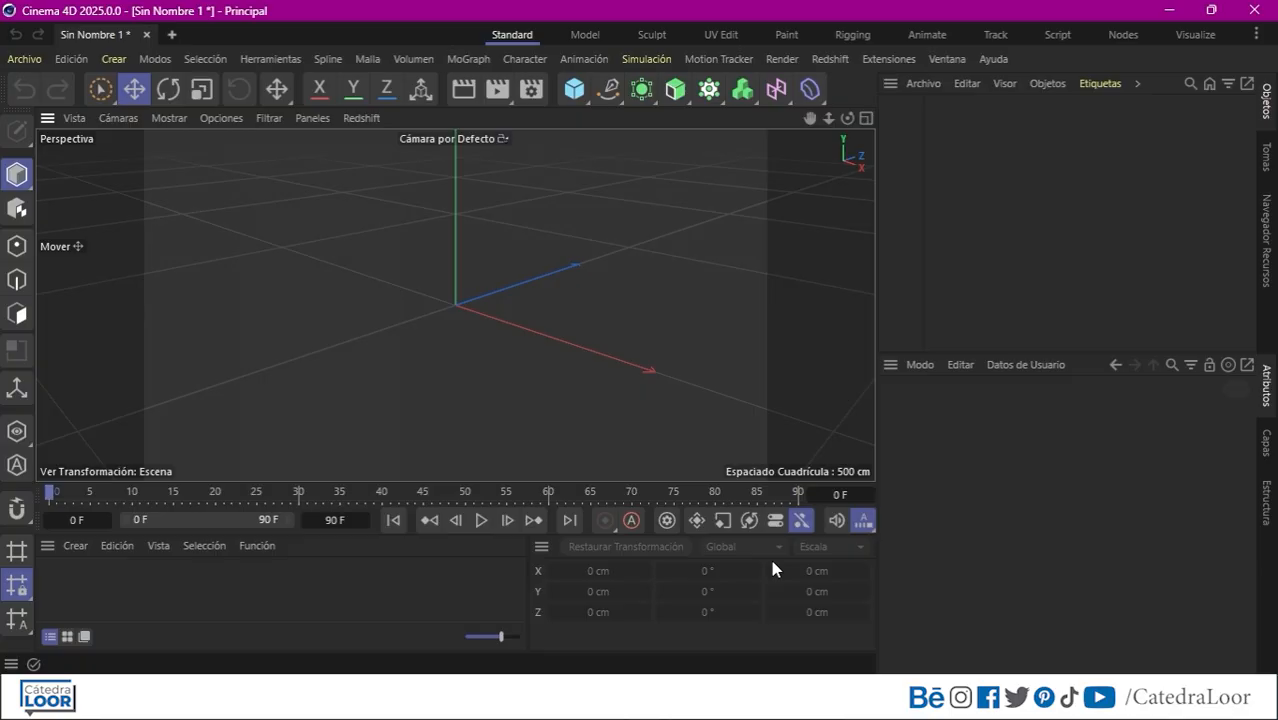
# Switch to the Model layout and open the recent project isla video.c4d.
pyautogui.click(585, 34)
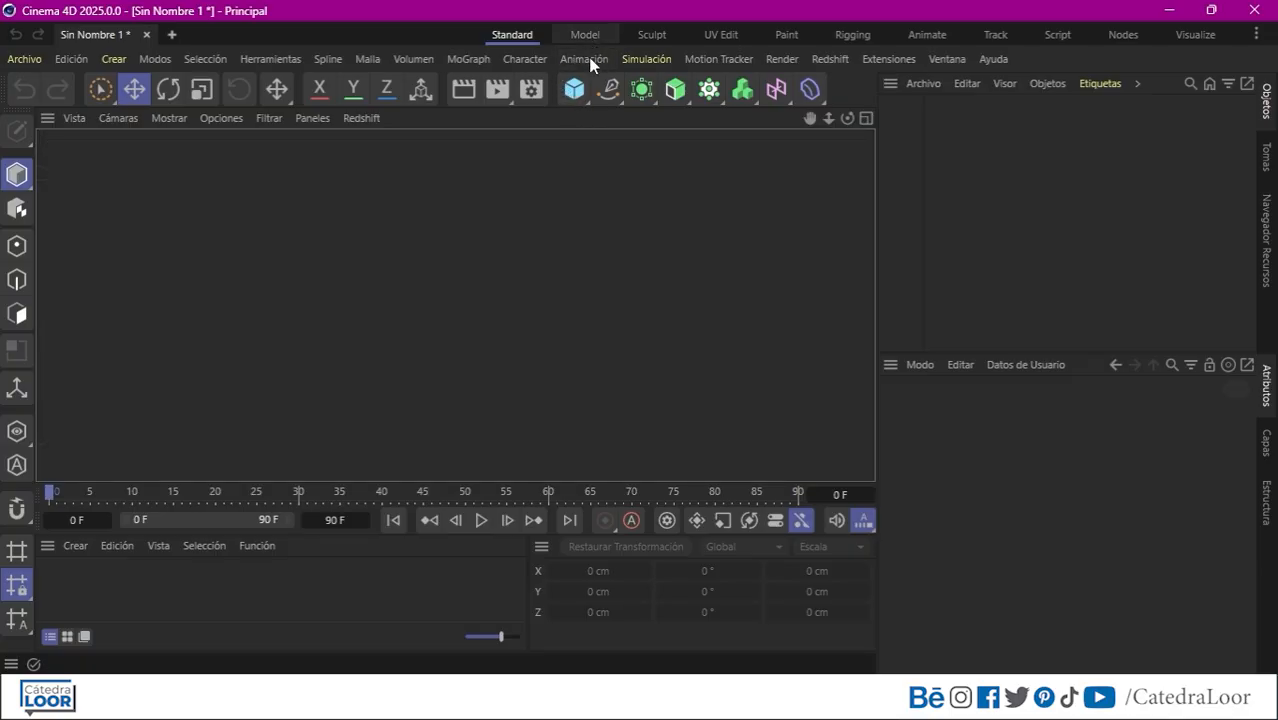
pyautogui.click(25, 59)
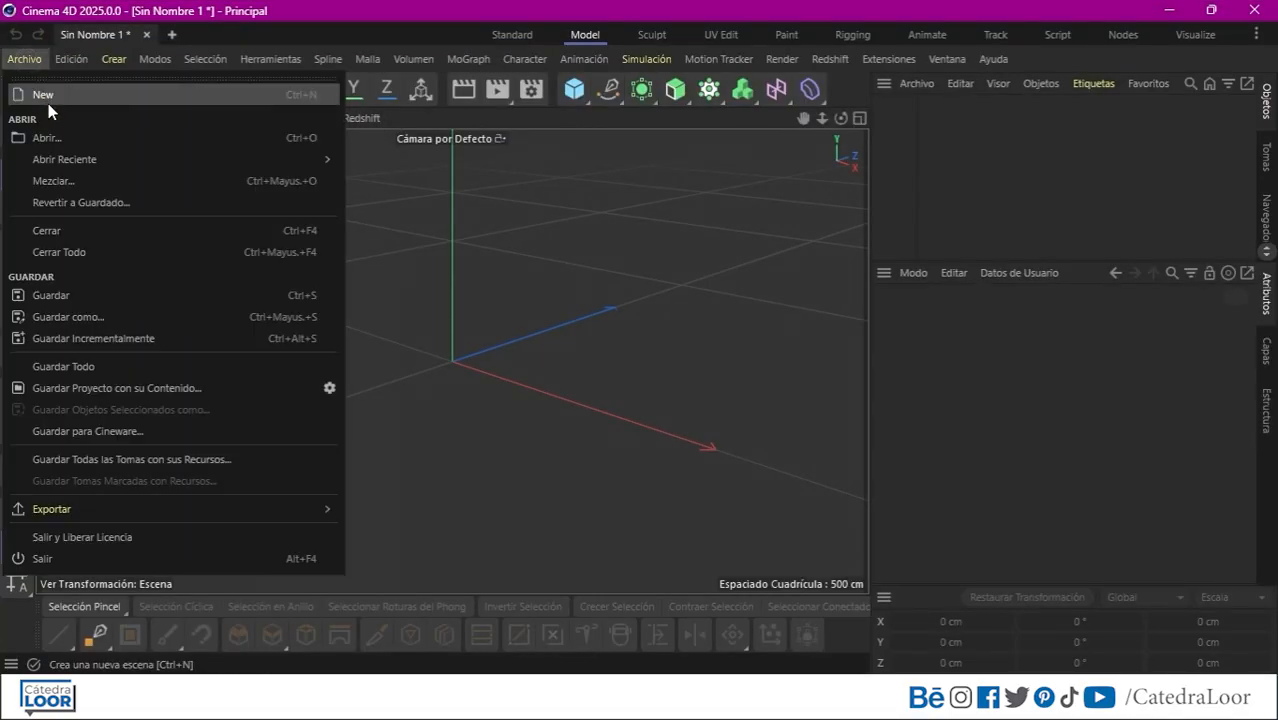
pyautogui.moveTo(228, 163)
pyautogui.click(330, 160)
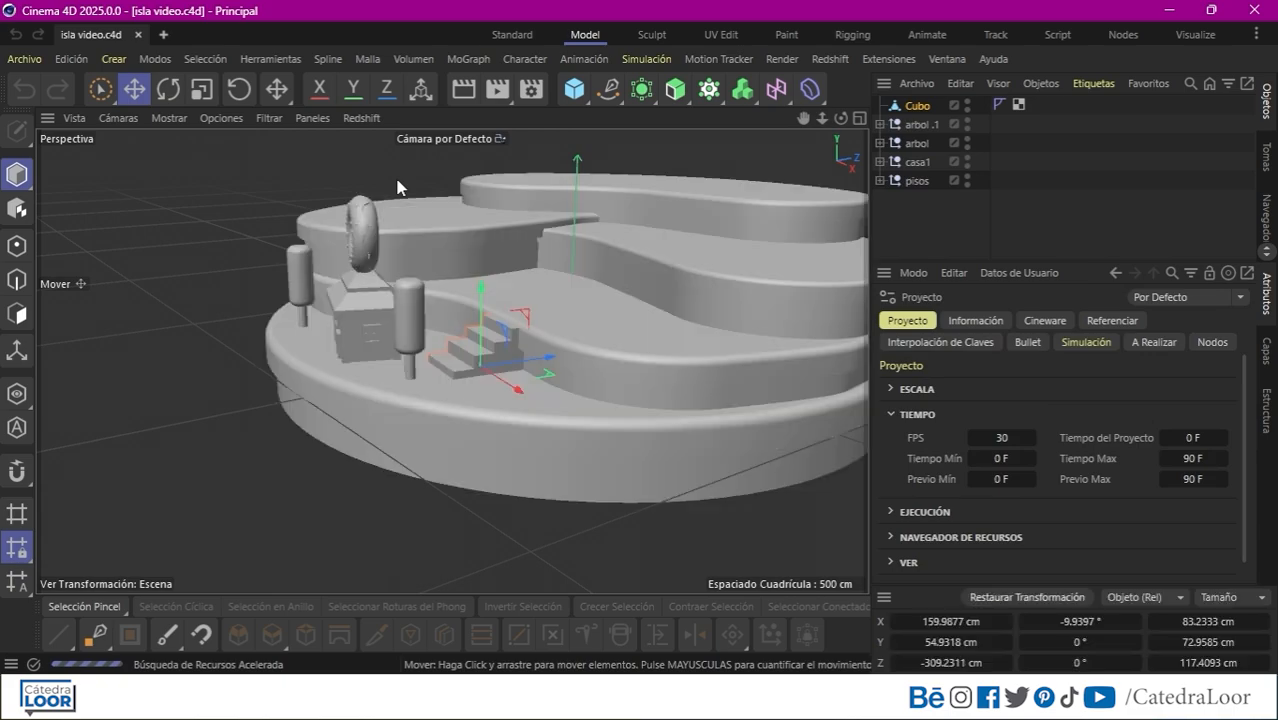
# Add a new cube to the island scene and move it over the small house on the lowest level.
pyautogui.click(574, 88)
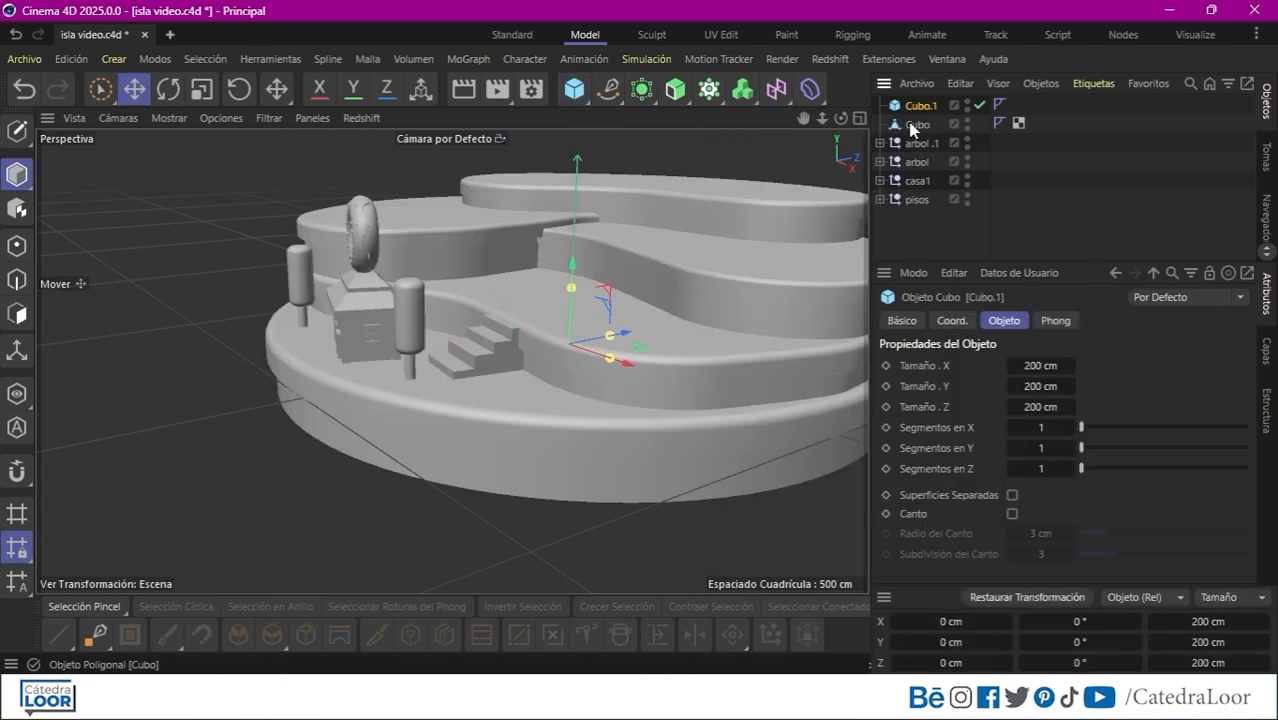
pyautogui.press('Delete')
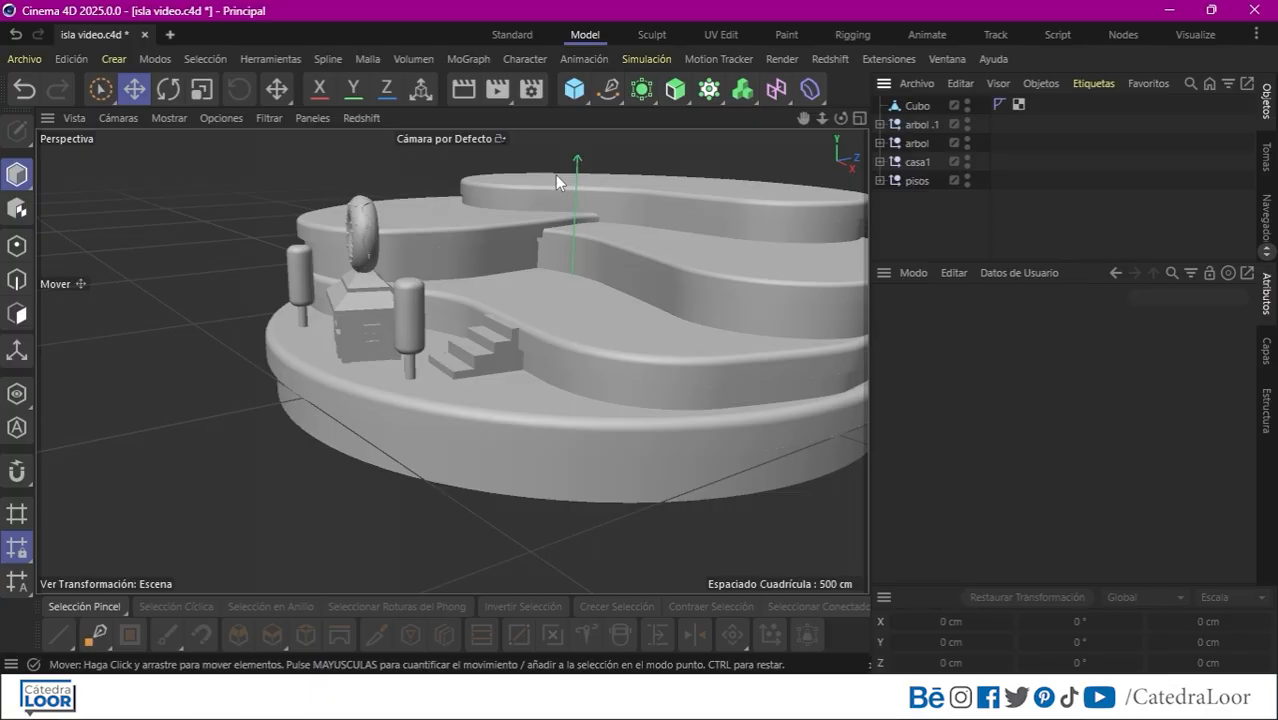
pyautogui.click(575, 97)
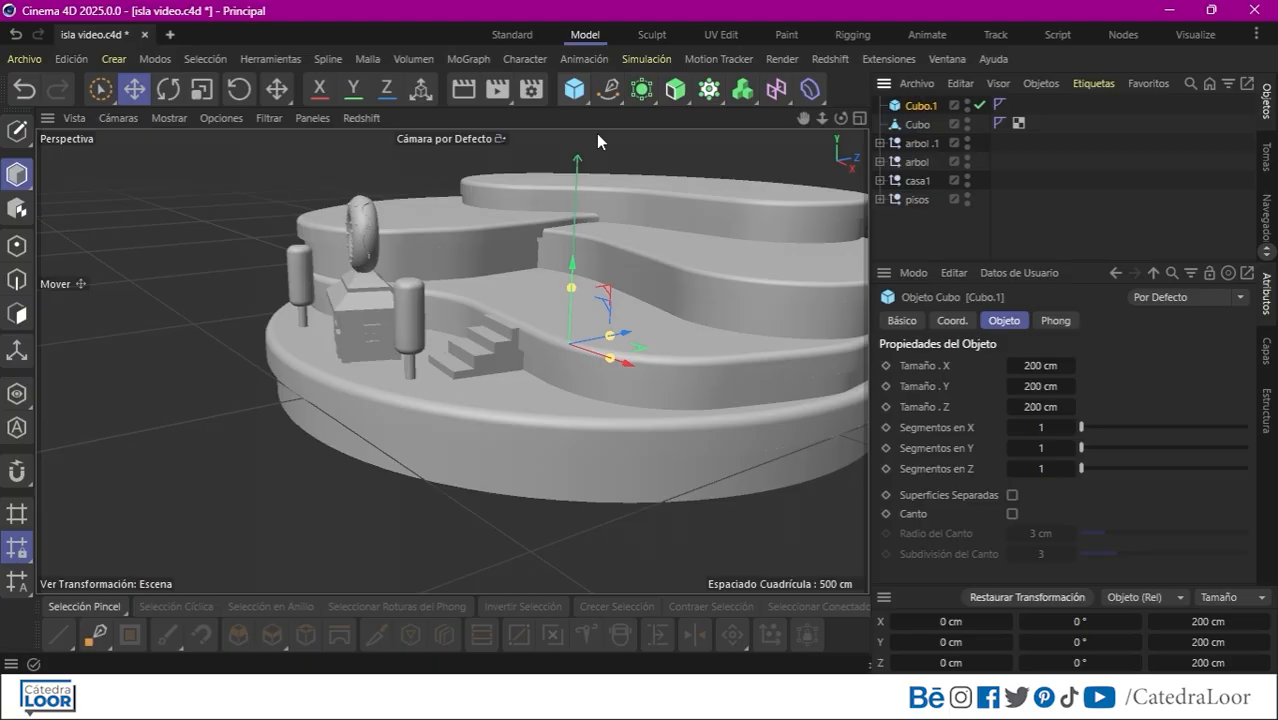
pyautogui.moveTo(573, 272); pyautogui.dragTo(577, 171)
pyautogui.moveTo(629, 235); pyautogui.dragTo(432, 288)
# Reshape the new cube beside the small house to about 103 × 161 × 121 cm.
pyautogui.moveTo(376, 222); pyautogui.dragTo(376, 242)
pyautogui.keyDown('alt'); pyautogui.moveTo(410, 296); pyautogui.dragTo(465, 306); pyautogui.keyUp('alt')
pyautogui.moveTo(435, 280); pyautogui.dragTo(427, 290)
pyautogui.moveTo(415, 228); pyautogui.dragTo(415, 232)
pyautogui.moveTo(465, 305); pyautogui.dragTo(460, 305)
pyautogui.keyDown('alt'); pyautogui.moveTo(462, 310); pyautogui.dragTo(395, 325); pyautogui.keyUp('alt')
pyautogui.moveTo(387, 231); pyautogui.dragTo(388, 241)
pyautogui.moveTo(423, 307); pyautogui.dragTo(419, 306)
pyautogui.keyDown('alt'); pyautogui.moveTo(420, 312); pyautogui.dragTo(466, 282); pyautogui.keyUp('alt')
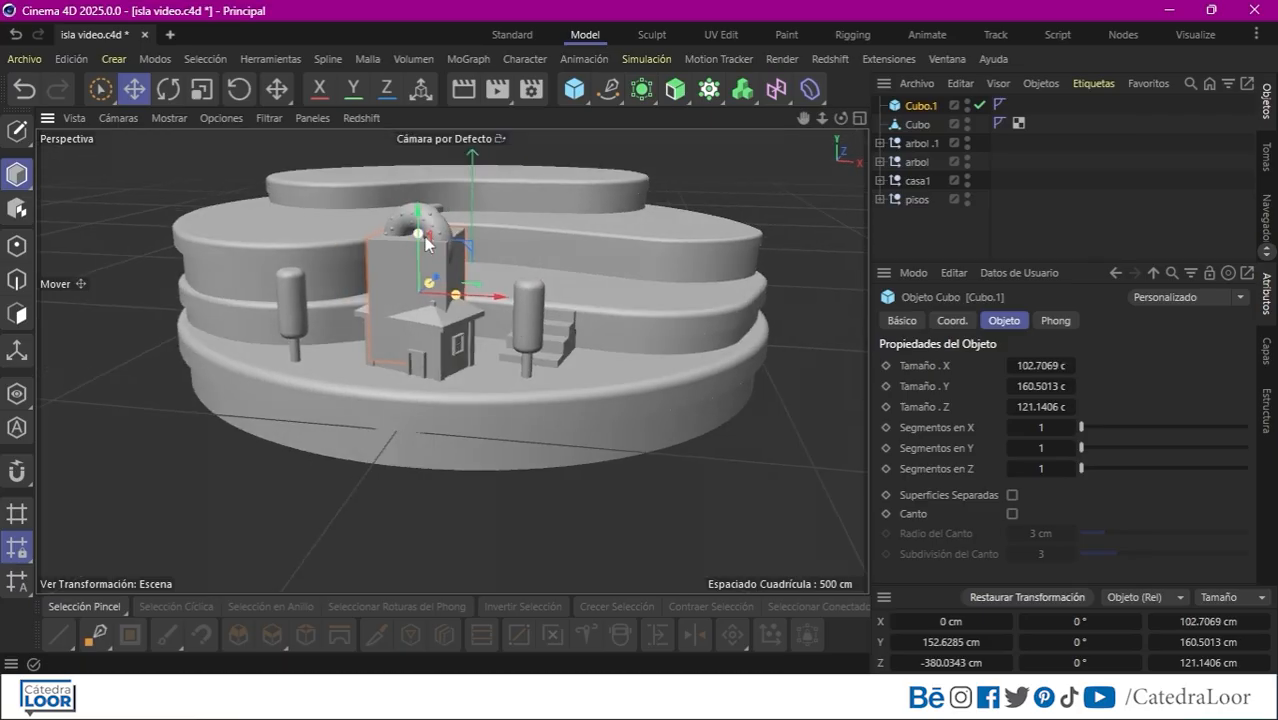
# Adjust the cube's height and scale the whole cube down to about 93 × 134 × 110 cm.
pyautogui.moveTo(422, 237)
pyautogui.mouseDown()
pyautogui.moveTo(422, 253)
pyautogui.moveTo(421, 218)
pyautogui.mouseUp()
pyautogui.moveTo(418, 214); pyautogui.dragTo(418, 219)
pyautogui.click(202, 90)
pyautogui.moveTo(222, 140); pyautogui.dragTo(196, 138)
# Move the cube onto the terrace above the stairs, at about X 186, Y 186, Z -155 cm.
pyautogui.click(134, 90)
pyautogui.keyDown('alt'); pyautogui.moveTo(520, 300); pyautogui.dragTo(410, 325); pyautogui.keyUp('alt')
pyautogui.moveTo(482, 256); pyautogui.dragTo(650, 312)
pyautogui.keyDown('alt'); pyautogui.moveTo(650, 320); pyautogui.dragTo(560, 335); pyautogui.keyUp('alt')
pyautogui.moveTo(594, 323); pyautogui.dragTo(628, 320)
pyautogui.moveTo(570, 252); pyautogui.dragTo(569, 248)
pyautogui.moveTo(590, 368); pyautogui.dragTo(585, 360)
pyautogui.keyDown('alt'); pyautogui.moveTo(575, 392); pyautogui.dragTo(666, 362); pyautogui.keyUp('alt')
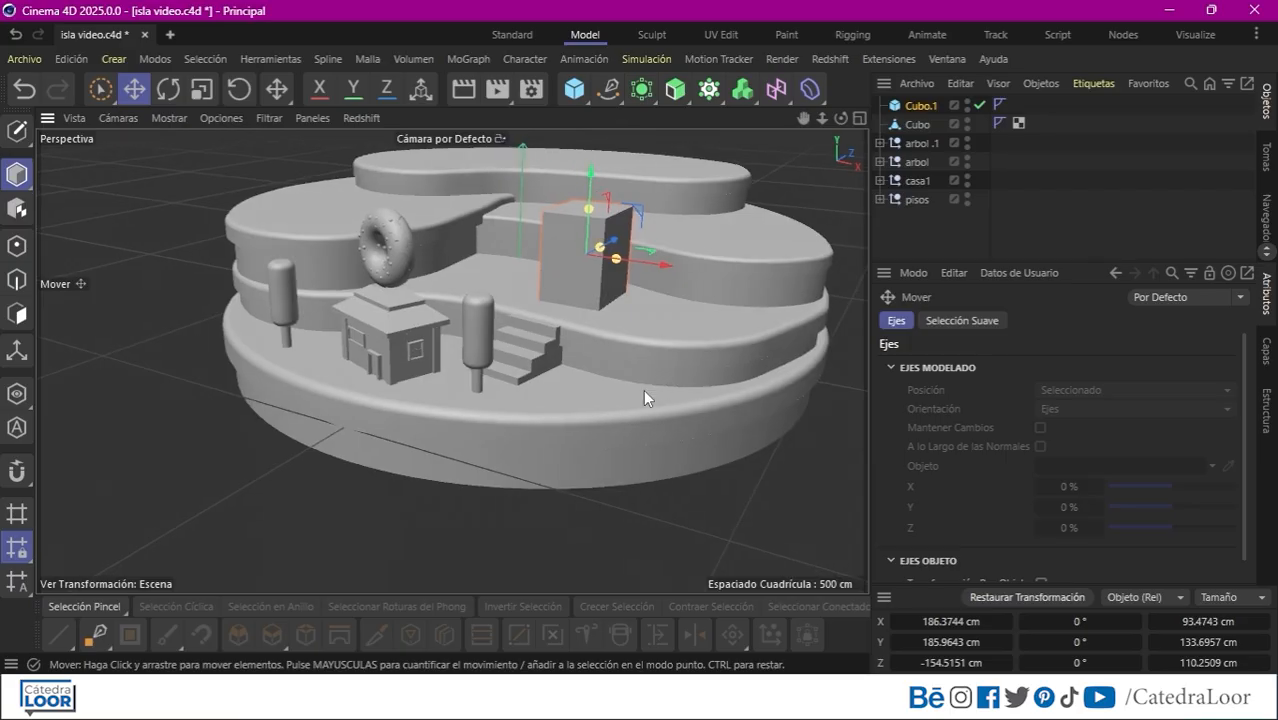
# Make the cube editable and split its top polygon off as a separate object.
pyautogui.click(17, 130)
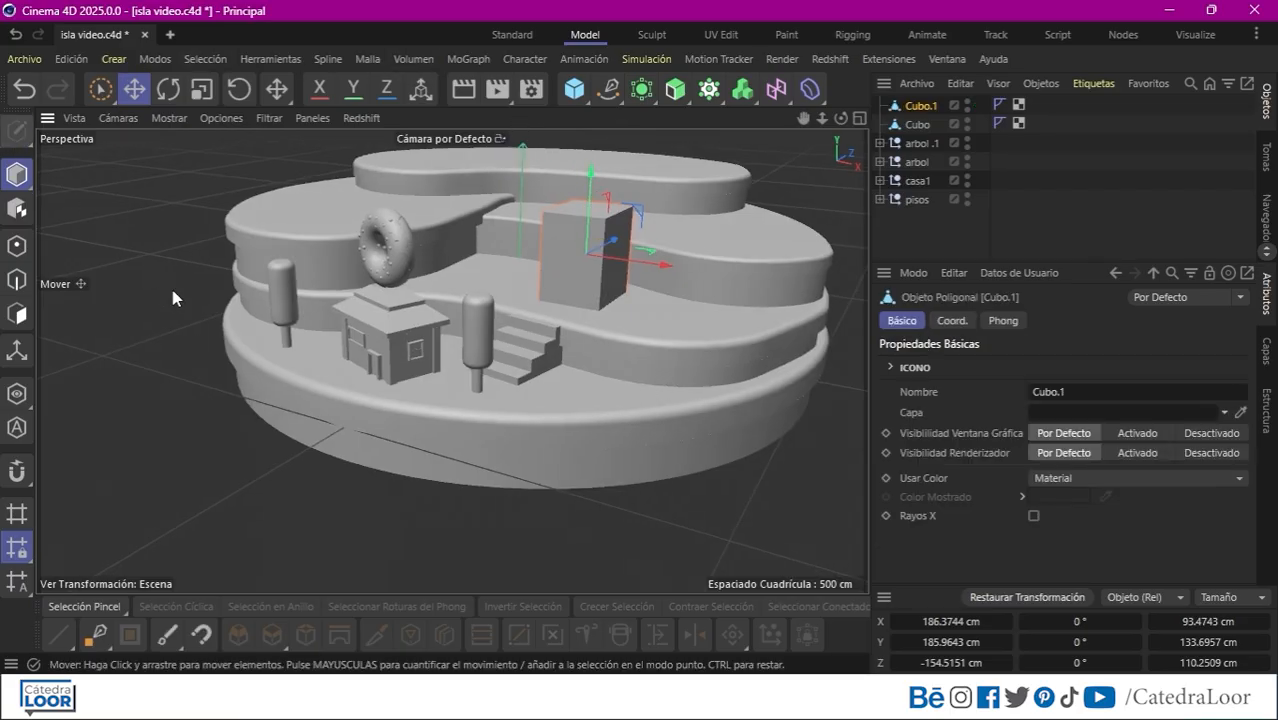
pyautogui.click(17, 313)
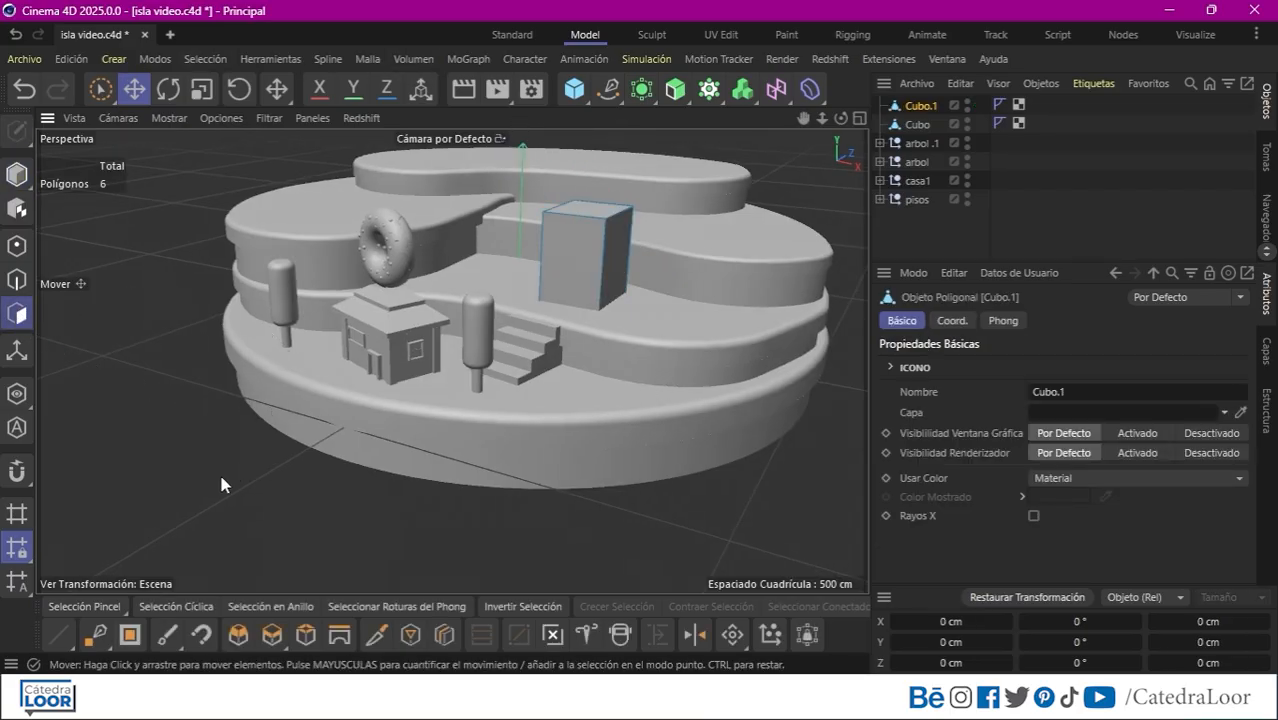
pyautogui.click(100, 607)
pyautogui.keyDown('alt'); pyautogui.moveTo(629, 262); pyautogui.dragTo(538, 325); pyautogui.keyUp('alt')
pyautogui.click(579, 285)
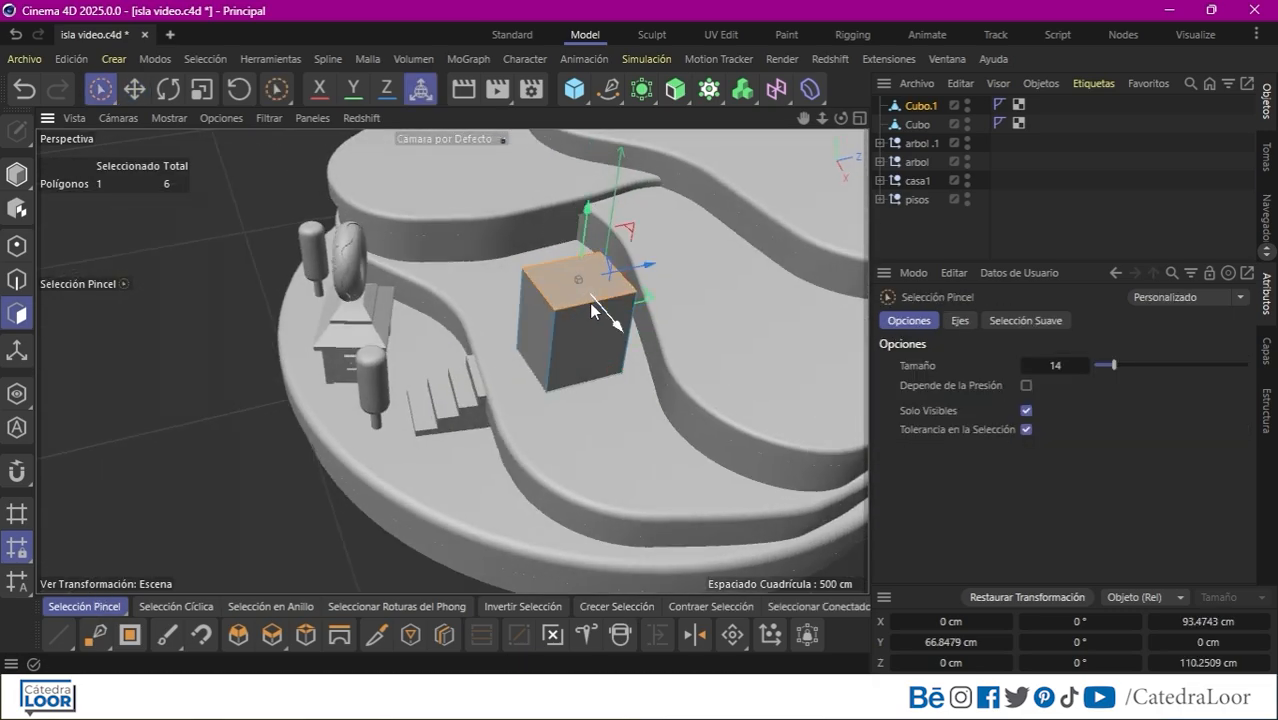
pyautogui.rightClick(576, 292)
pyautogui.click(649, 477)
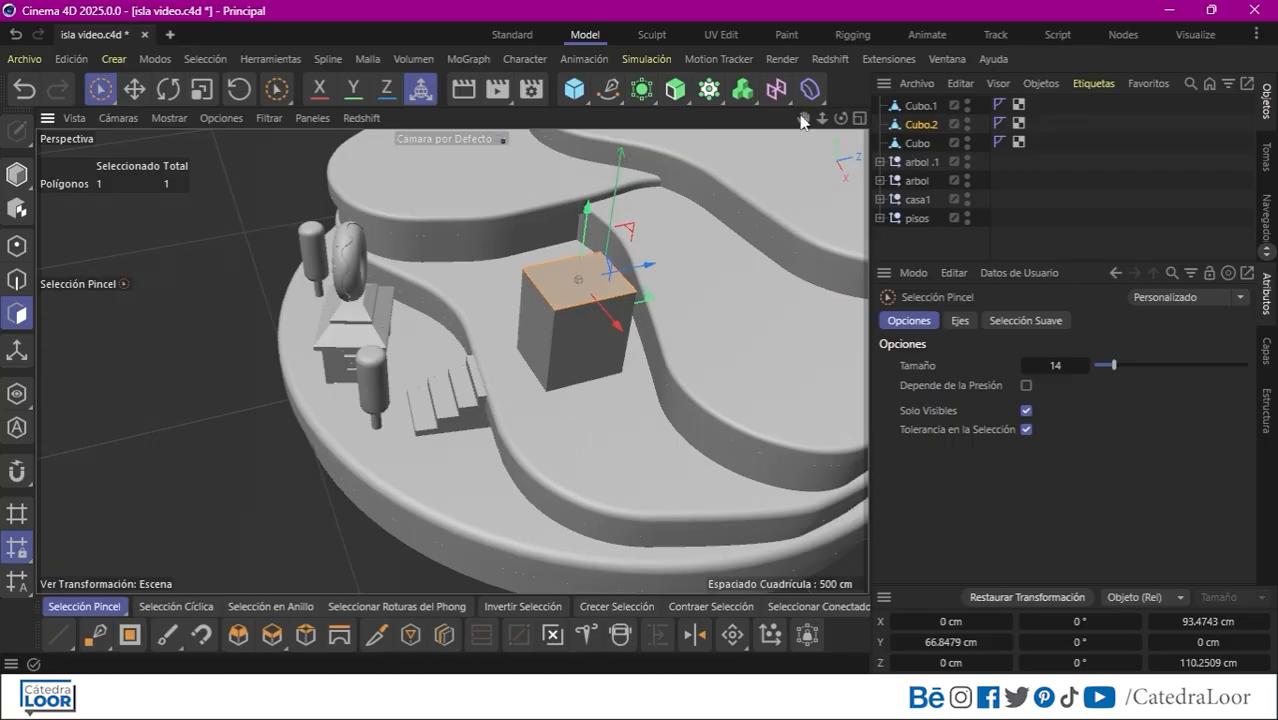
# Rename the split-off top polygon object as techo.
pyautogui.doubleClick(922, 125)
pyautogui.write('techo')
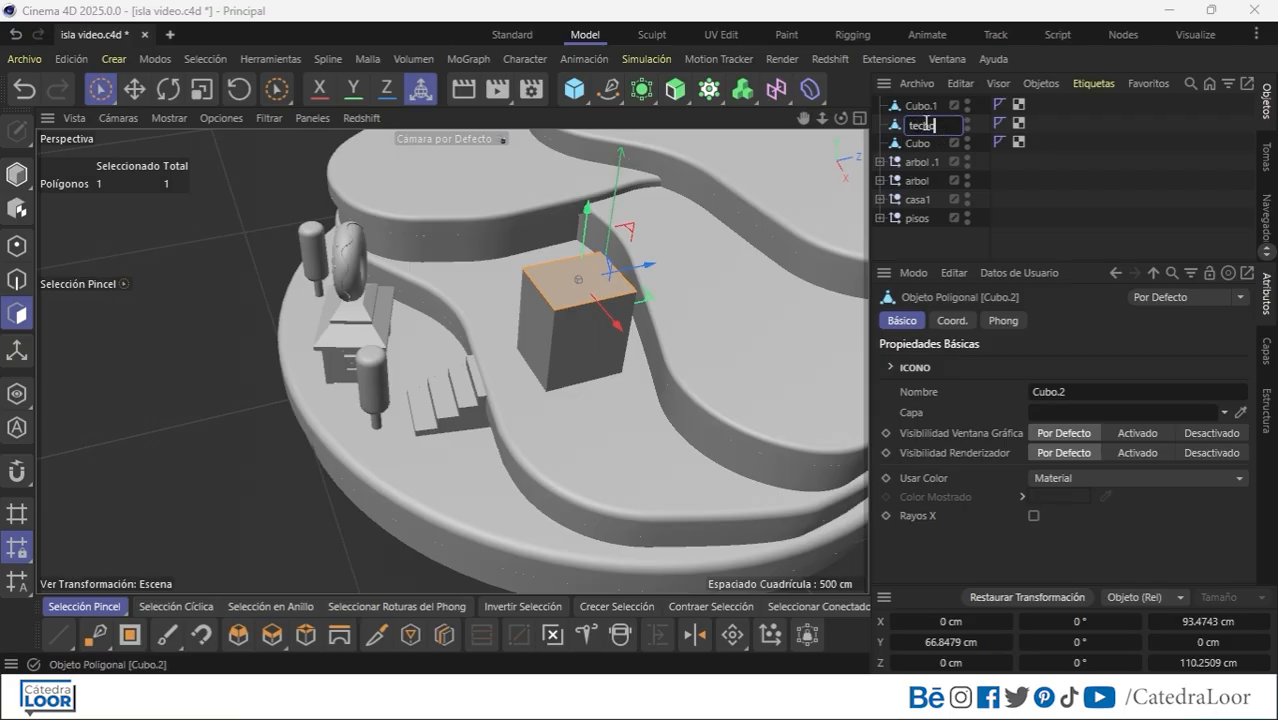
pyautogui.click(971, 116)
# Split the positive-X side polygon of Cubo.1 off as a separate object and rename it parte.
pyautogui.click(925, 108)
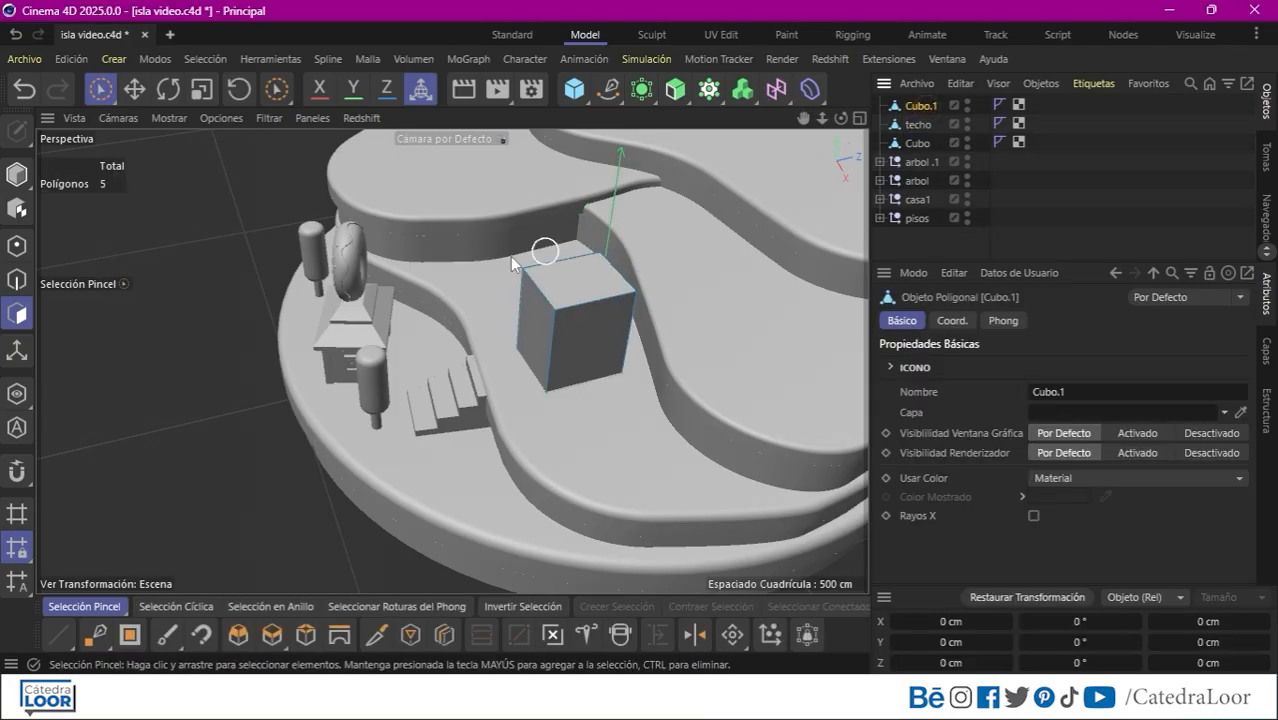
pyautogui.click(578, 360)
pyautogui.rightClick(576, 368)
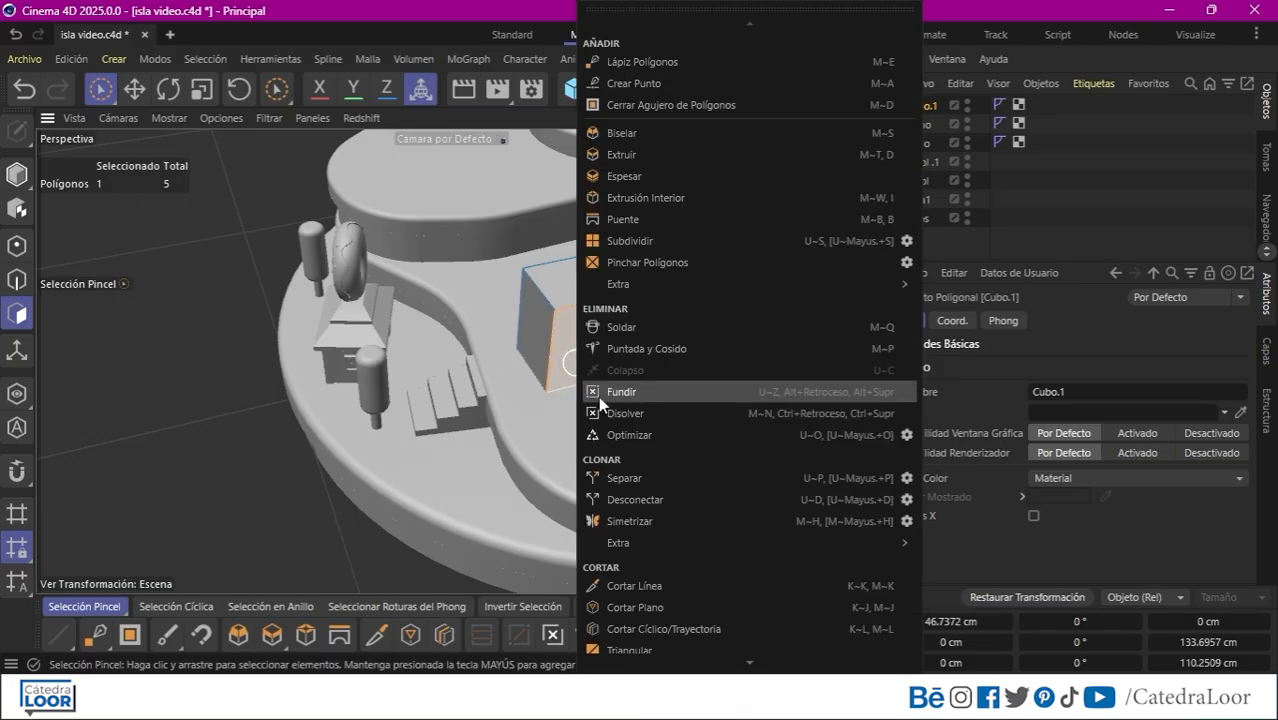
pyautogui.click(637, 470)
pyautogui.doubleClick(925, 125)
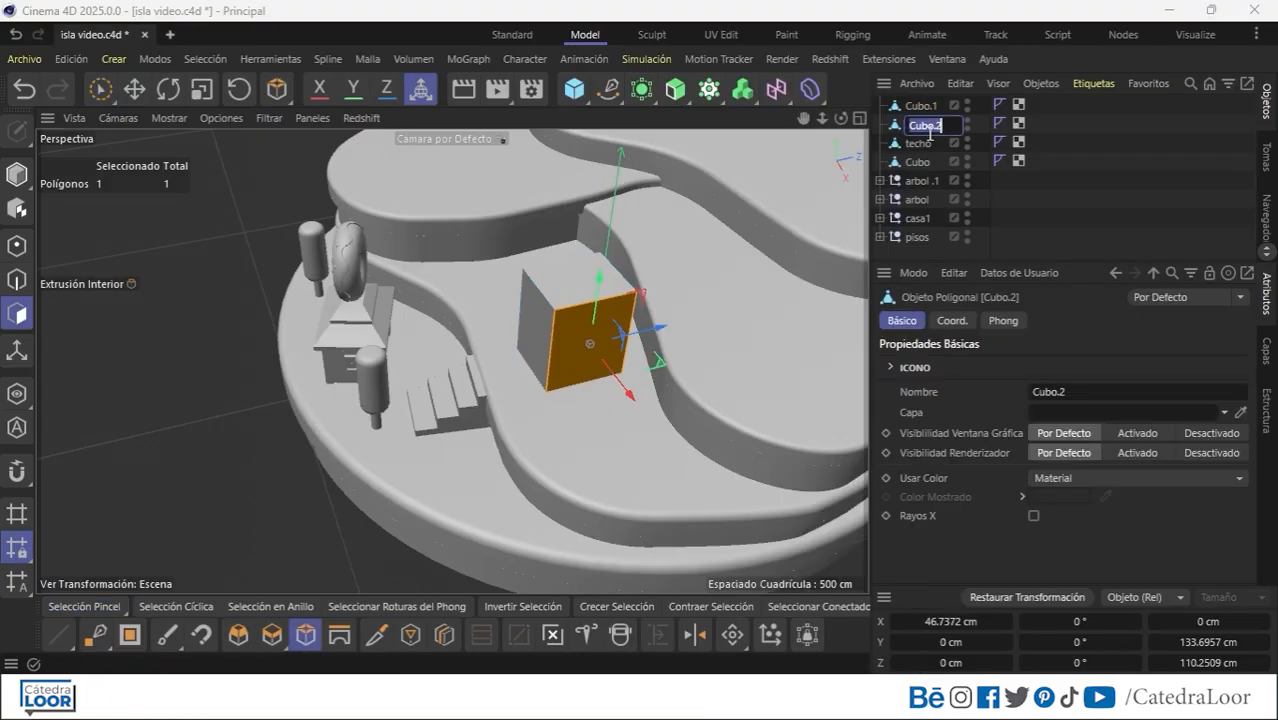
pyautogui.write('parte')
pyautogui.press('Return')
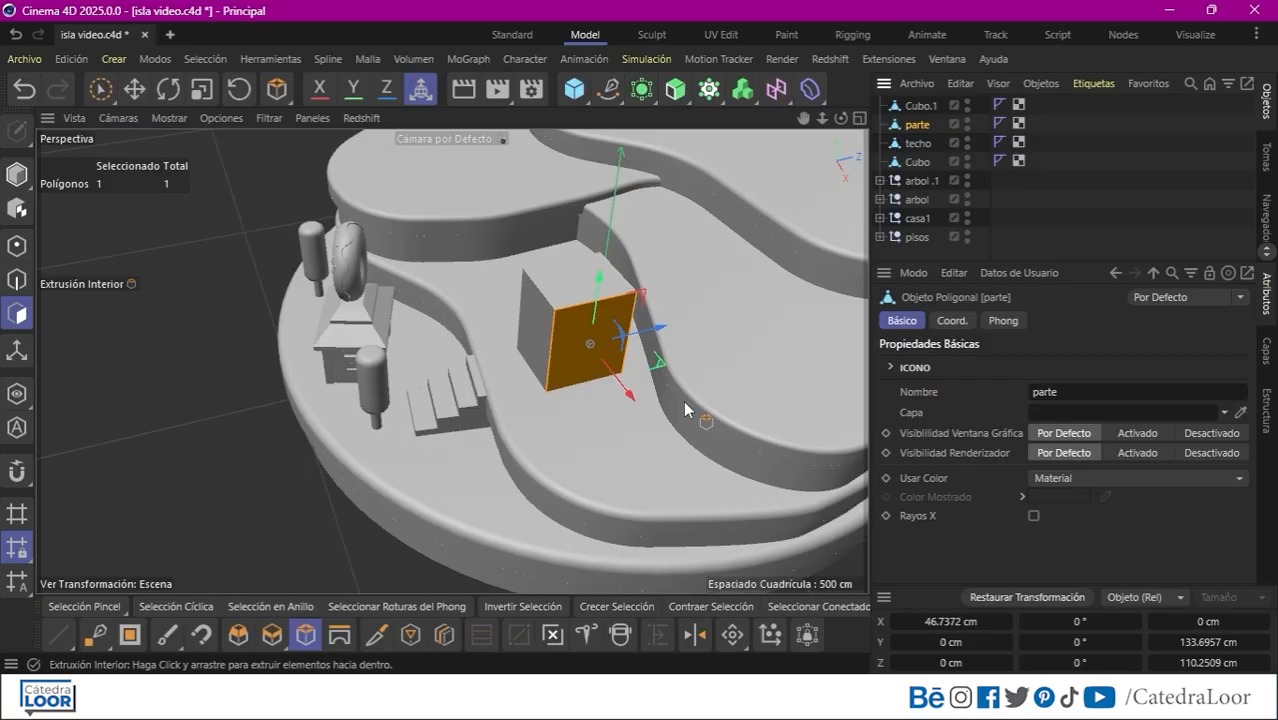
# Inset the parte polygon to about 72 cm wide and shift it down, lowering its top edge to a height of about 81 cm.
pyautogui.moveTo(697, 401)
pyautogui.mouseDown()
pyautogui.moveTo(655, 432)
pyautogui.moveTo(680, 417)
pyautogui.mouseUp()
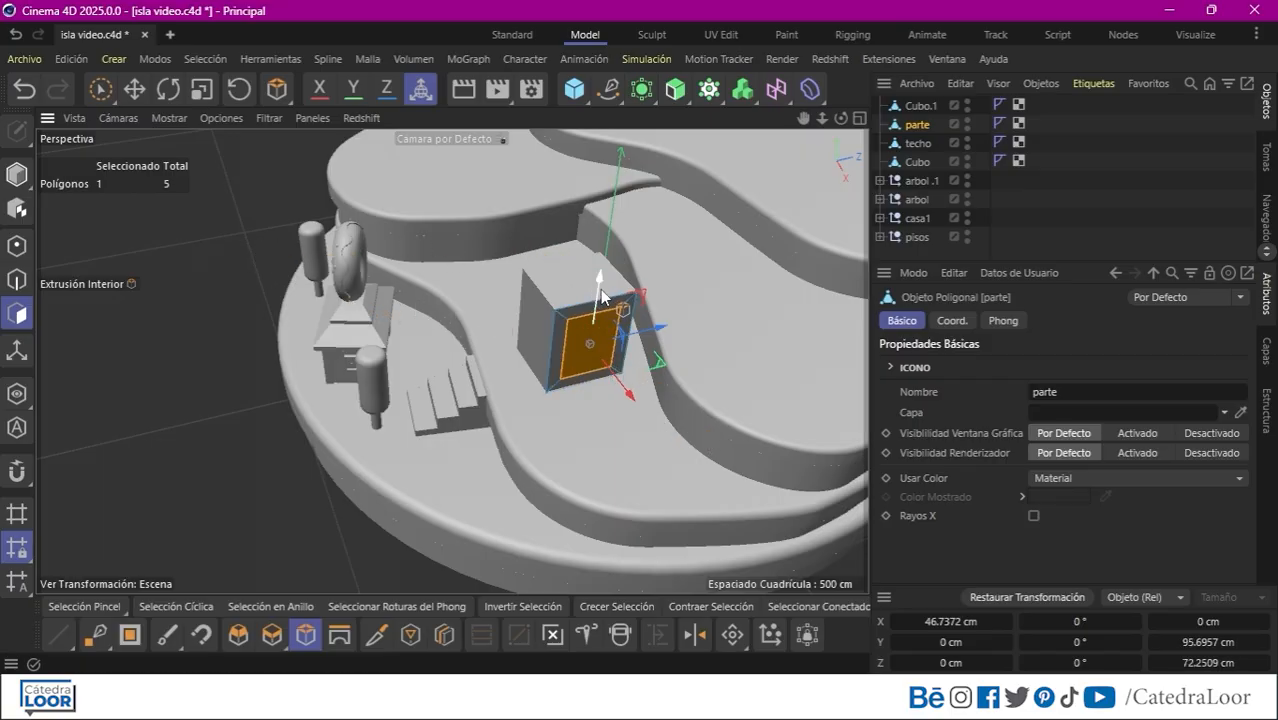
pyautogui.moveTo(598, 290); pyautogui.dragTo(601, 306)
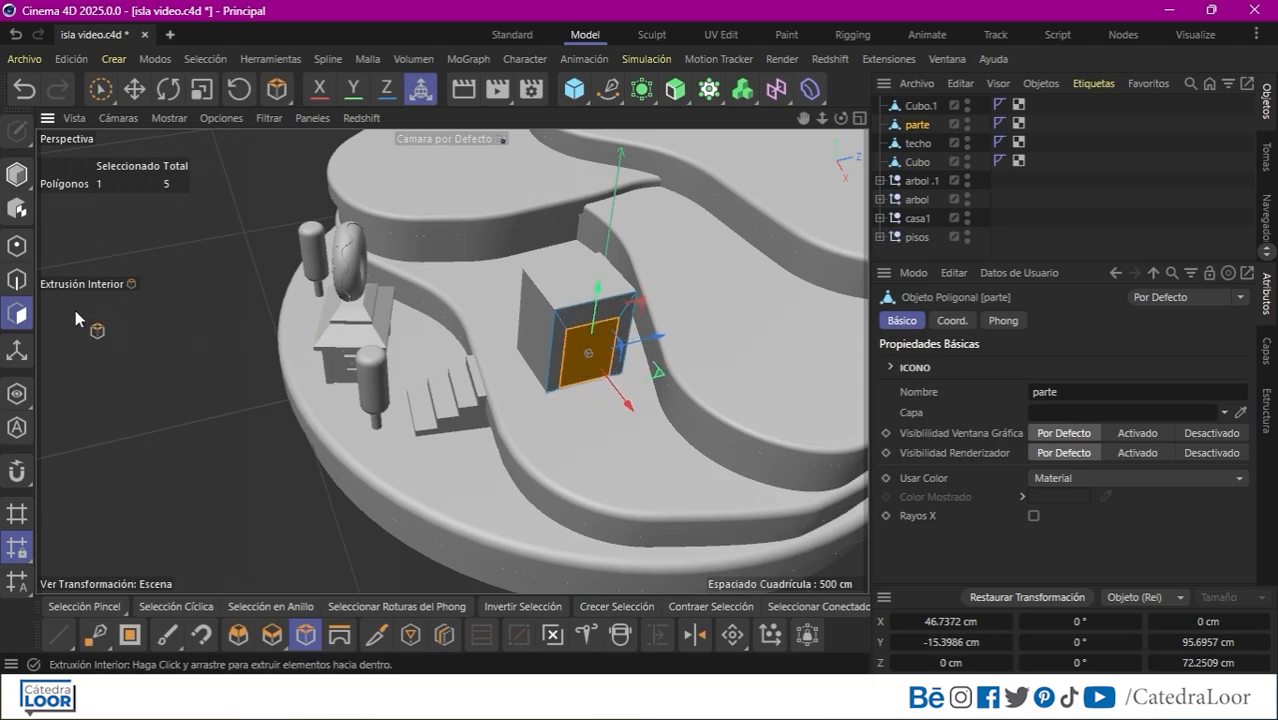
pyautogui.click(16, 280)
pyautogui.press('9')
pyautogui.click(592, 330)
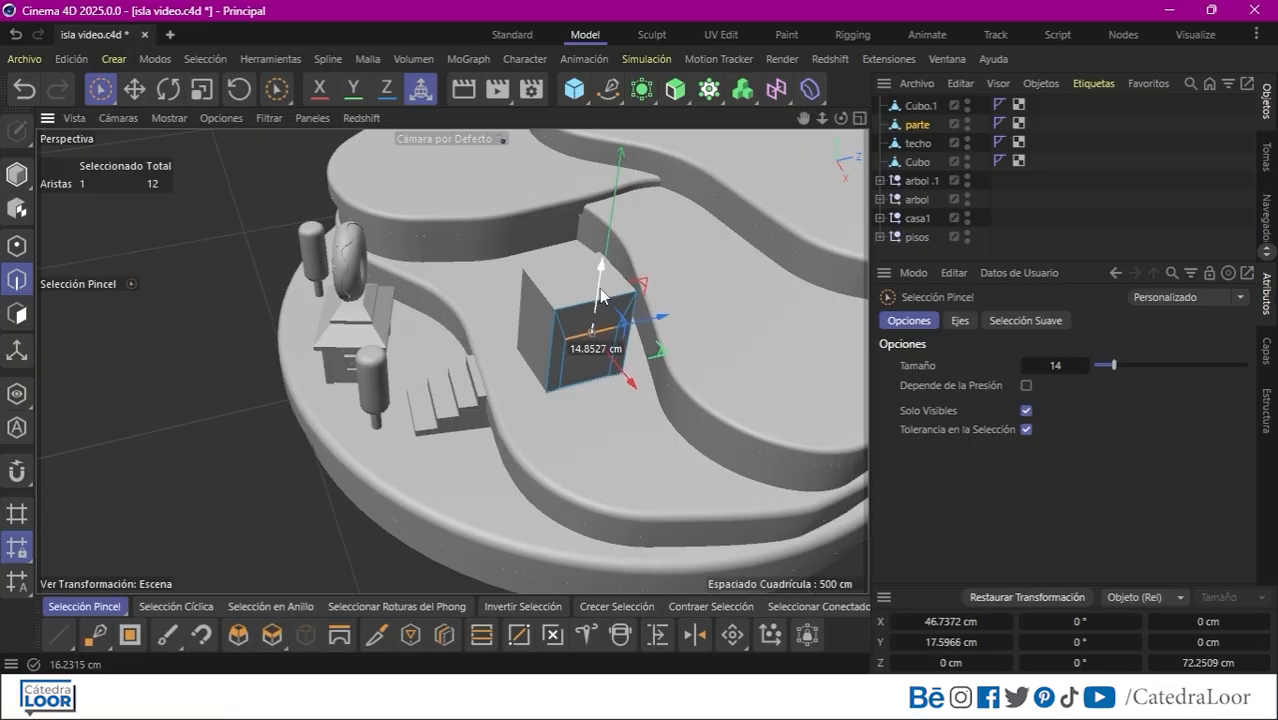
pyautogui.keyDown('shift'); pyautogui.click(588, 385); pyautogui.keyUp('shift')
# Widen the inset polygon of parte to about 86 cm and extrude it outward 70.1 cm.
pyautogui.click(16, 314)
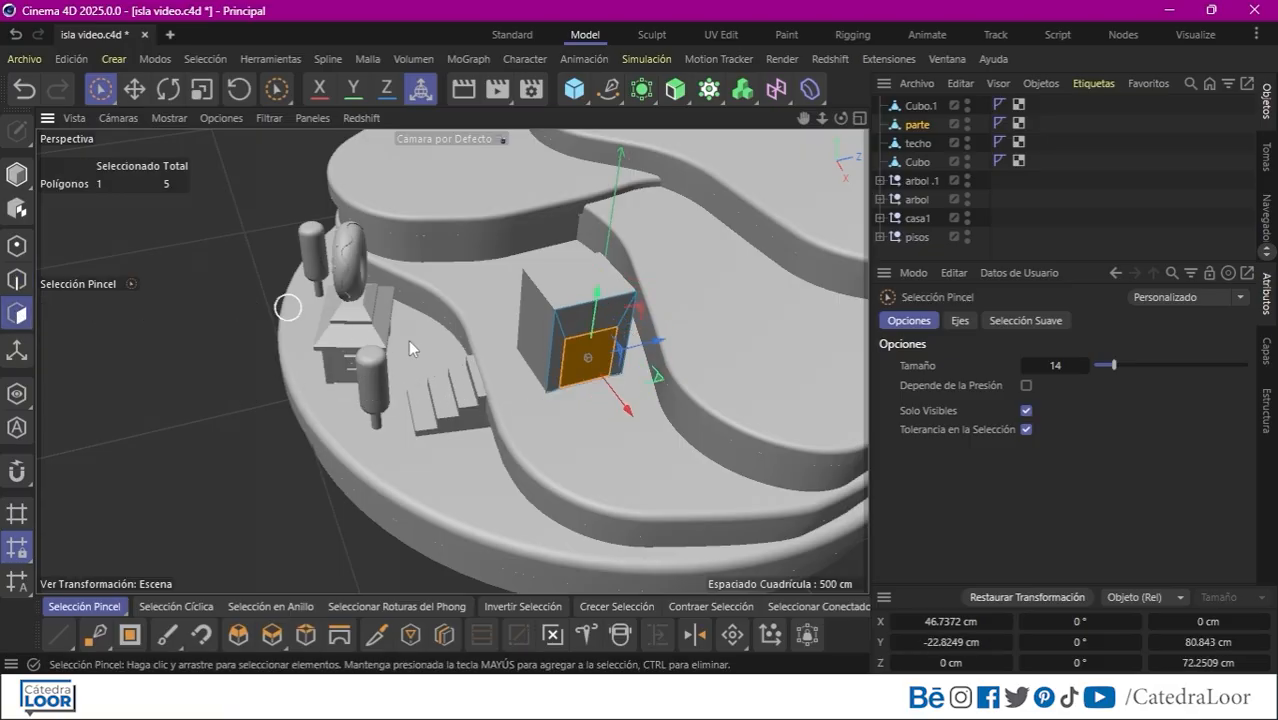
pyautogui.press('s')
pyautogui.press('t')
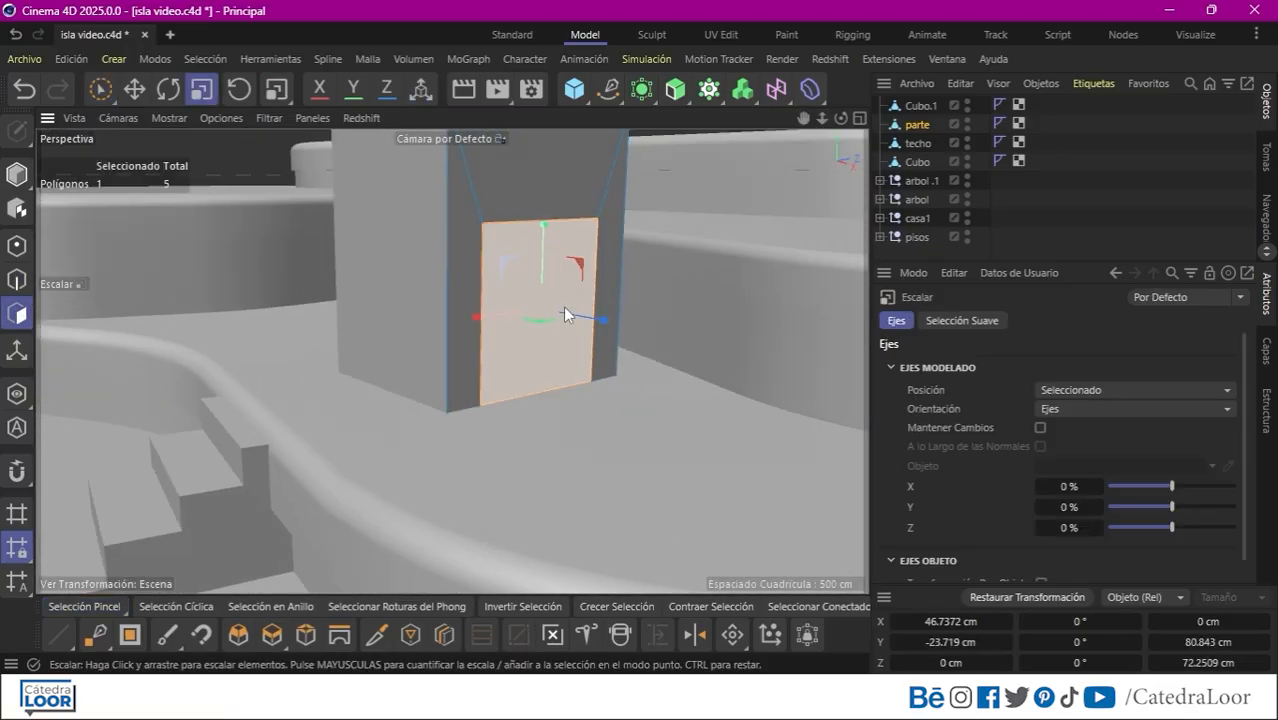
pyautogui.press('d')
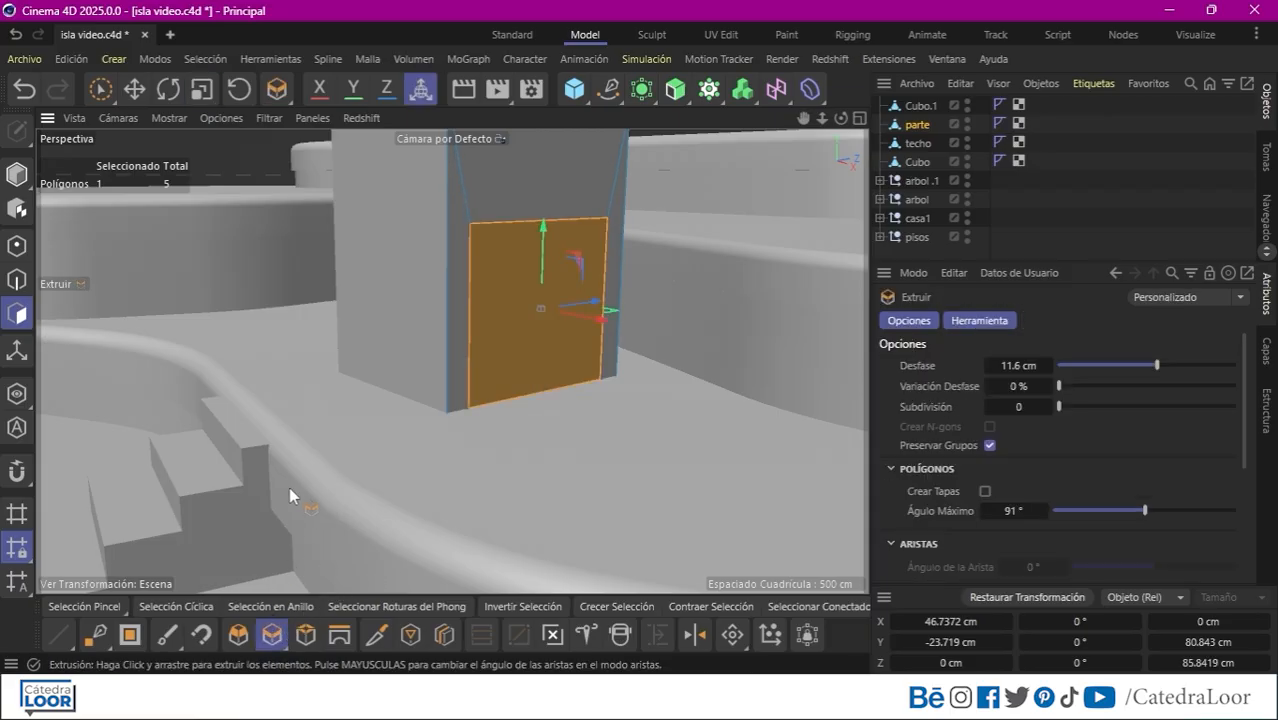
pyautogui.moveTo(289, 486); pyautogui.dragTo(724, 501)
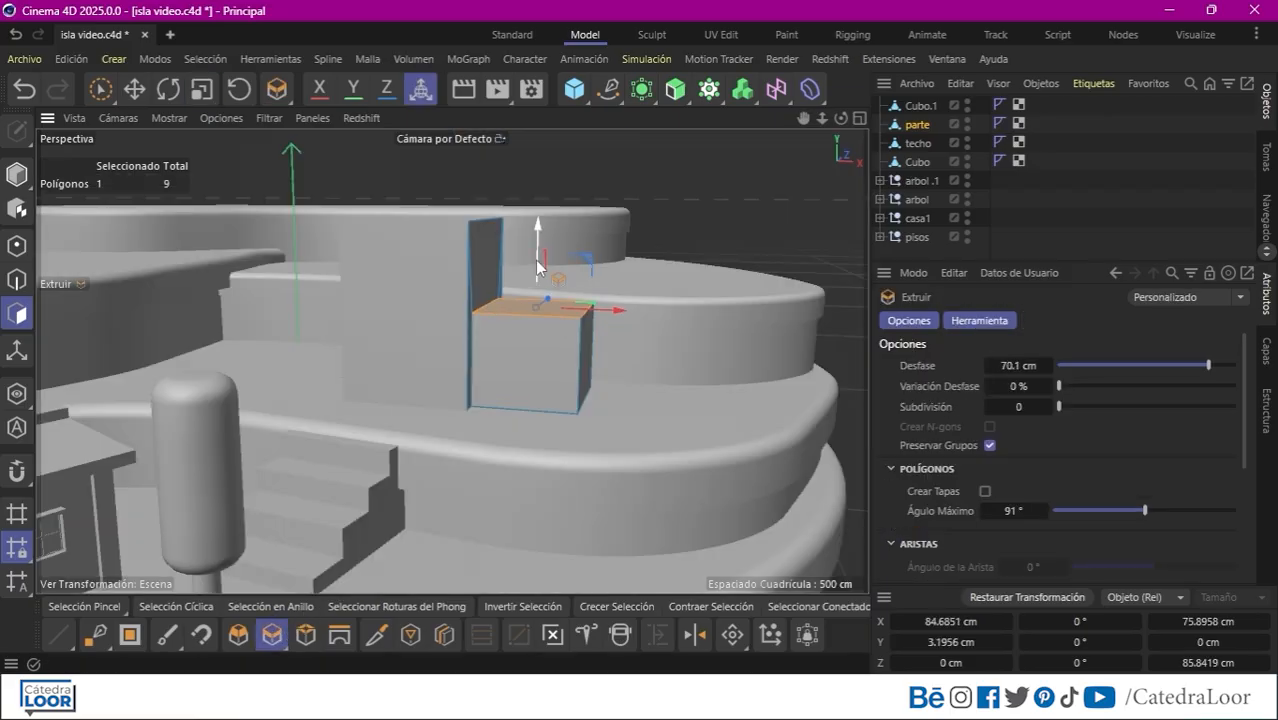
# Lower the top face of the extruded annex to a height of about 63 cm and split that face into its own object.
pyautogui.moveTo(537, 282); pyautogui.dragTo(537, 268)
pyautogui.click(588, 350)
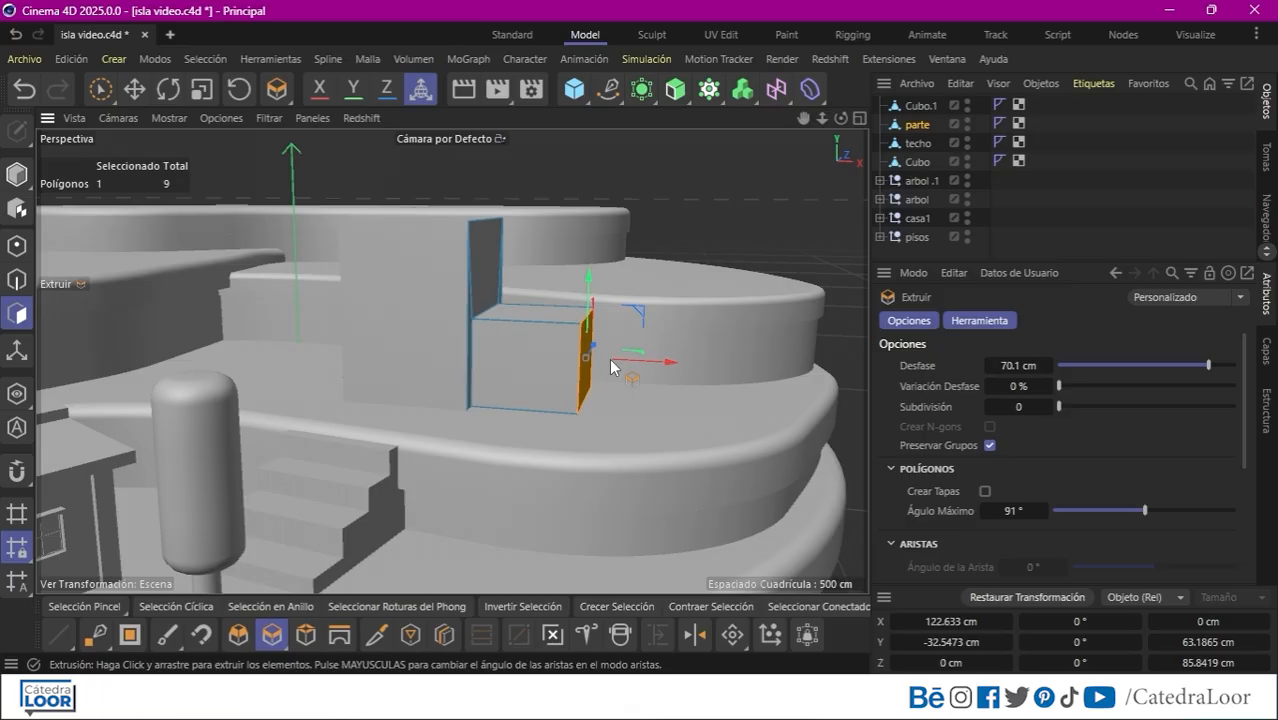
pyautogui.click(565, 328)
pyautogui.rightClick(562, 324)
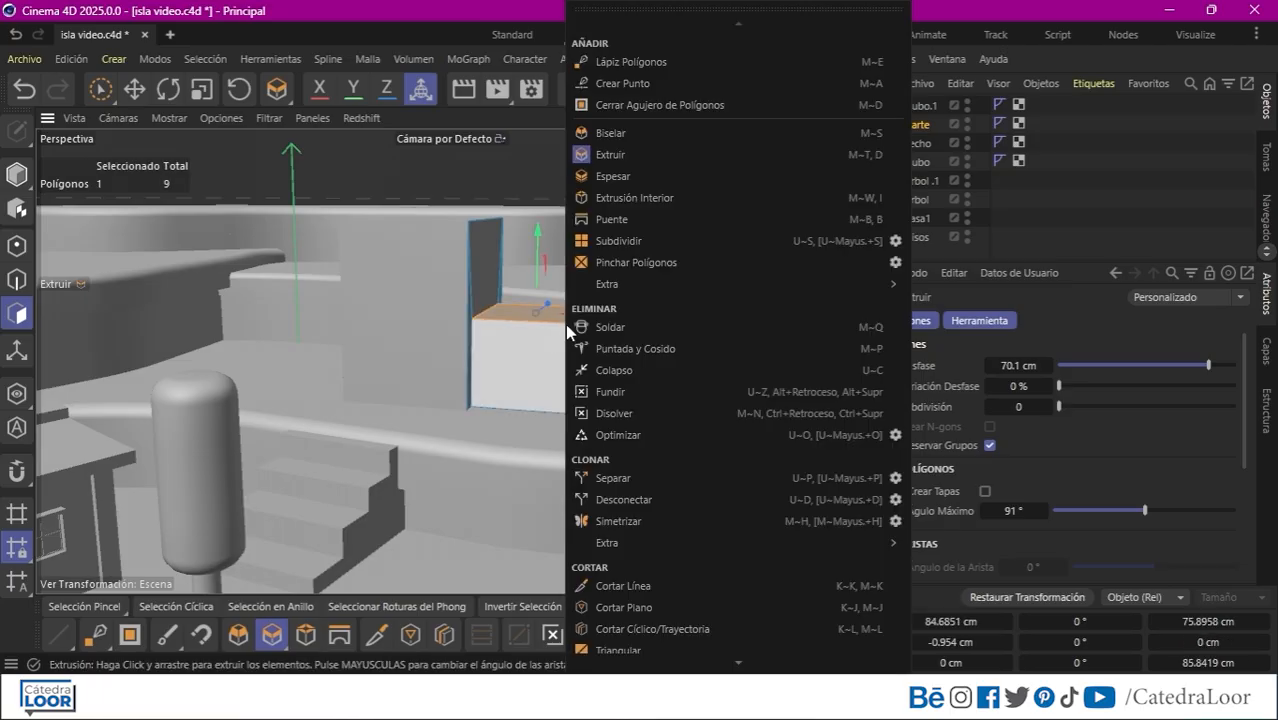
pyautogui.click(605, 478)
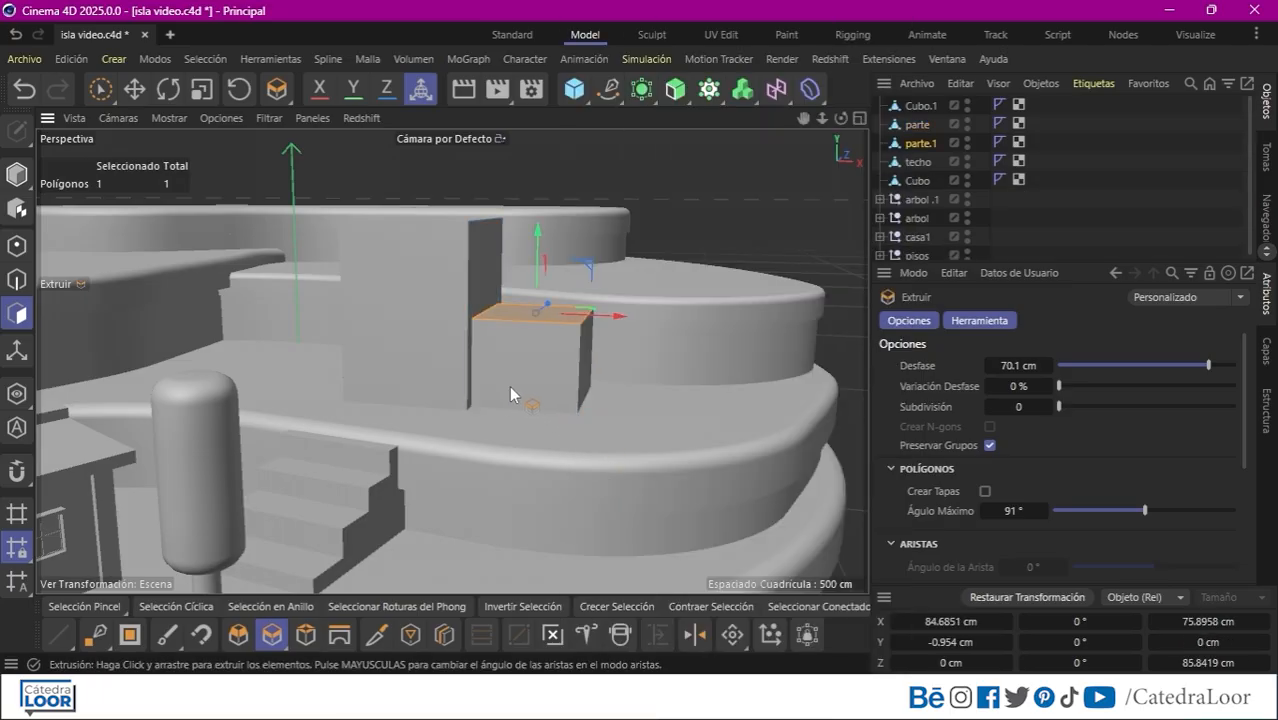
# Scale the split annex top face to about 82 × 97 cm and shift it slightly outward along X.
pyautogui.click(201, 89)
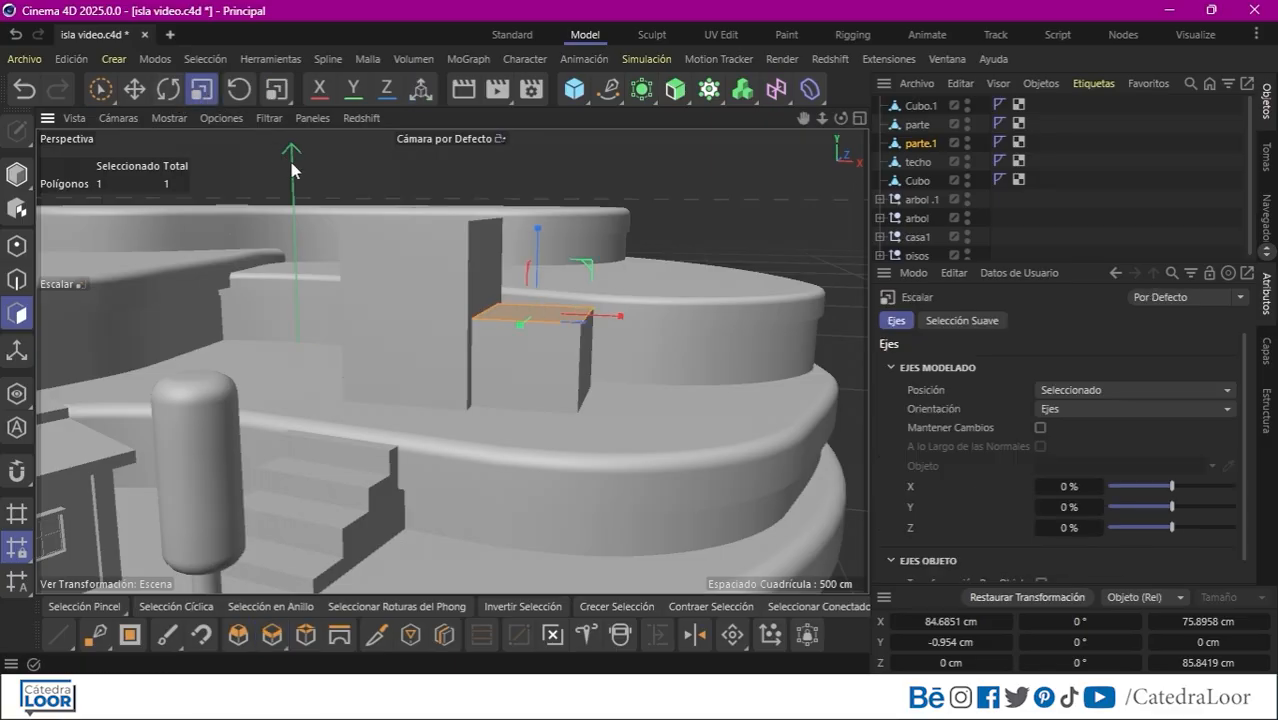
pyautogui.keyDown('alt'); pyautogui.moveTo(499, 371); pyautogui.dragTo(490, 407); pyautogui.keyUp('alt')
pyautogui.scroll(6, 531, 388)
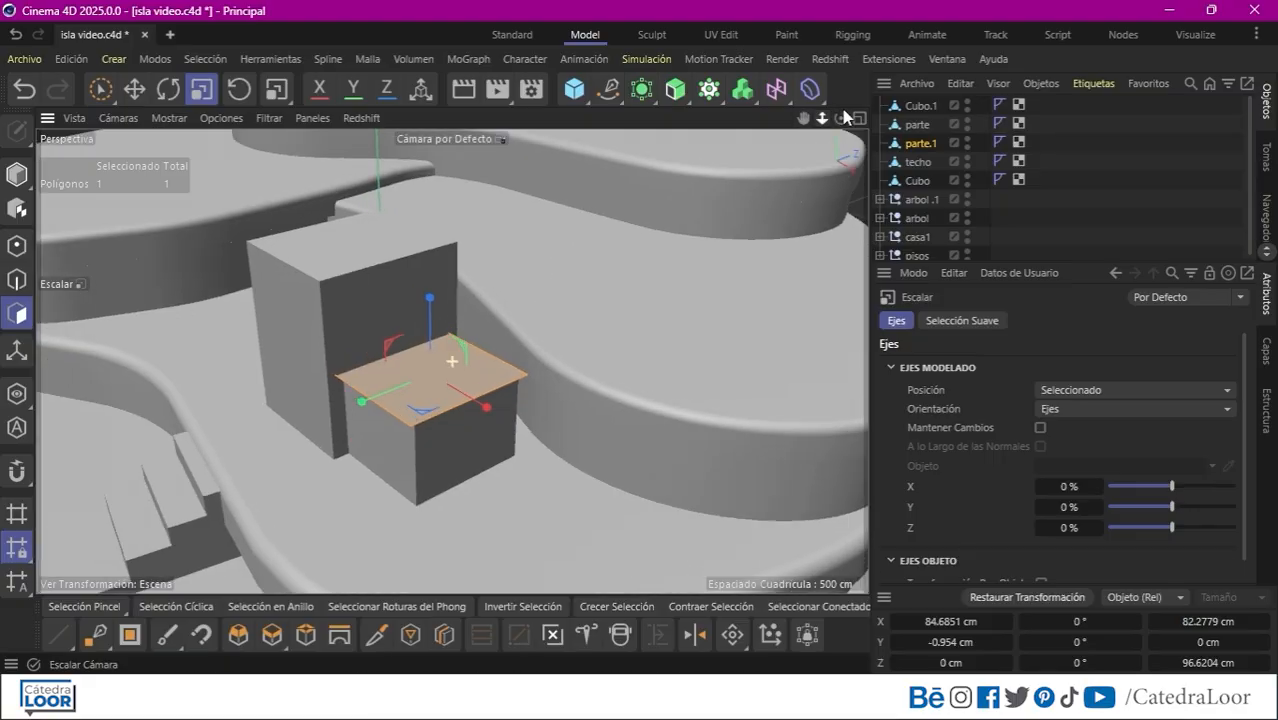
pyautogui.press('e')
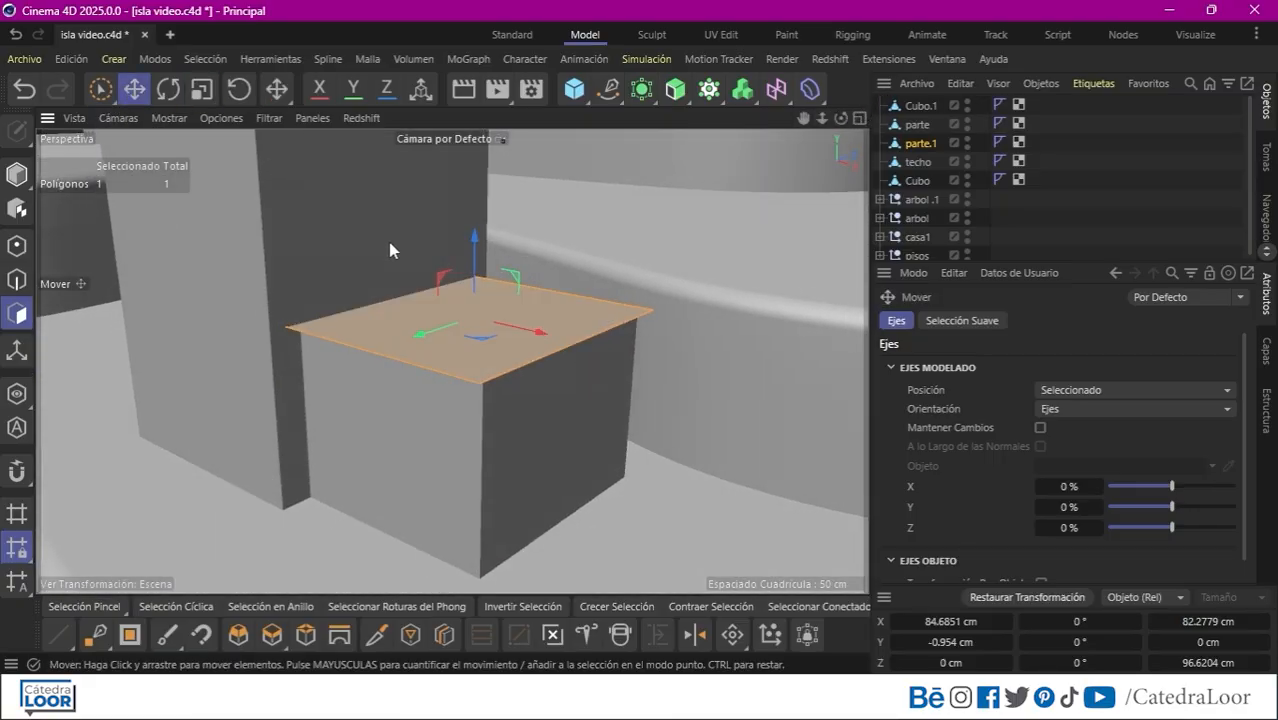
pyautogui.moveTo(505, 333); pyautogui.dragTo(552, 358)
# Form a hipped annex roof by extruding the face 5.5 cm, then 23.6 cm, and tapering its top to about 41 × 48 cm.
pyautogui.click(272, 634)
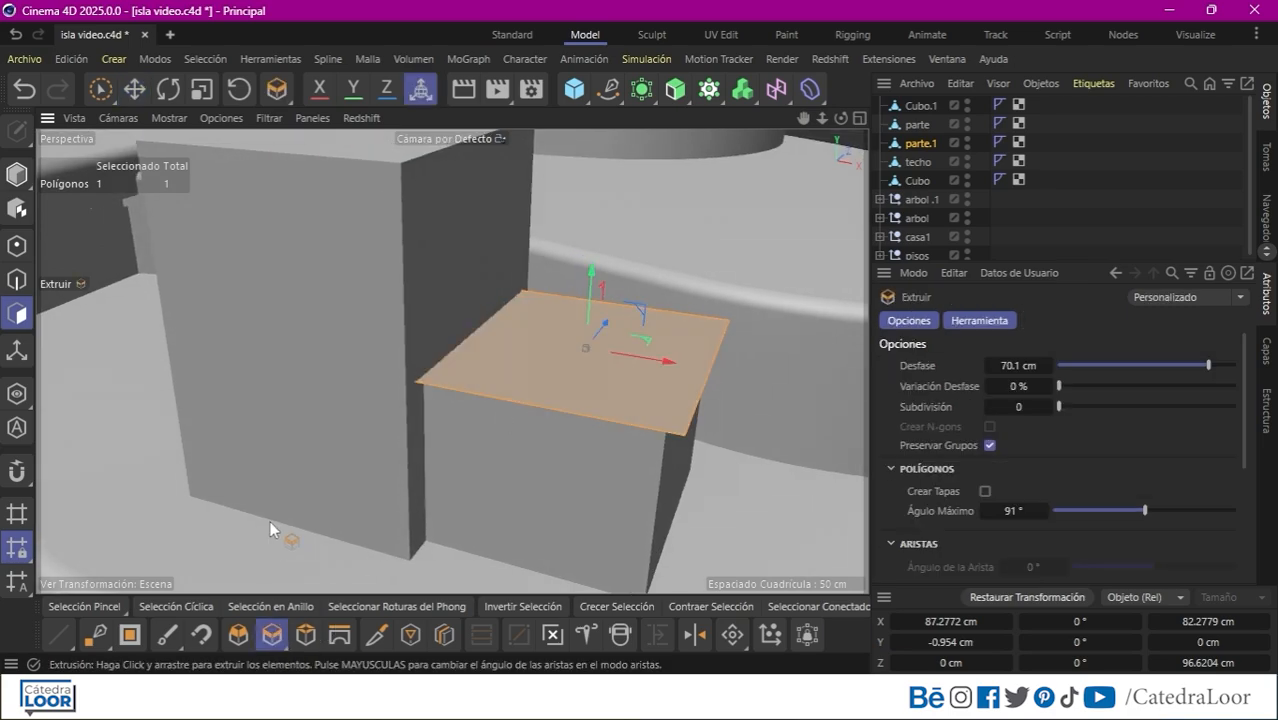
pyautogui.moveTo(261, 510); pyautogui.dragTo(314, 520)
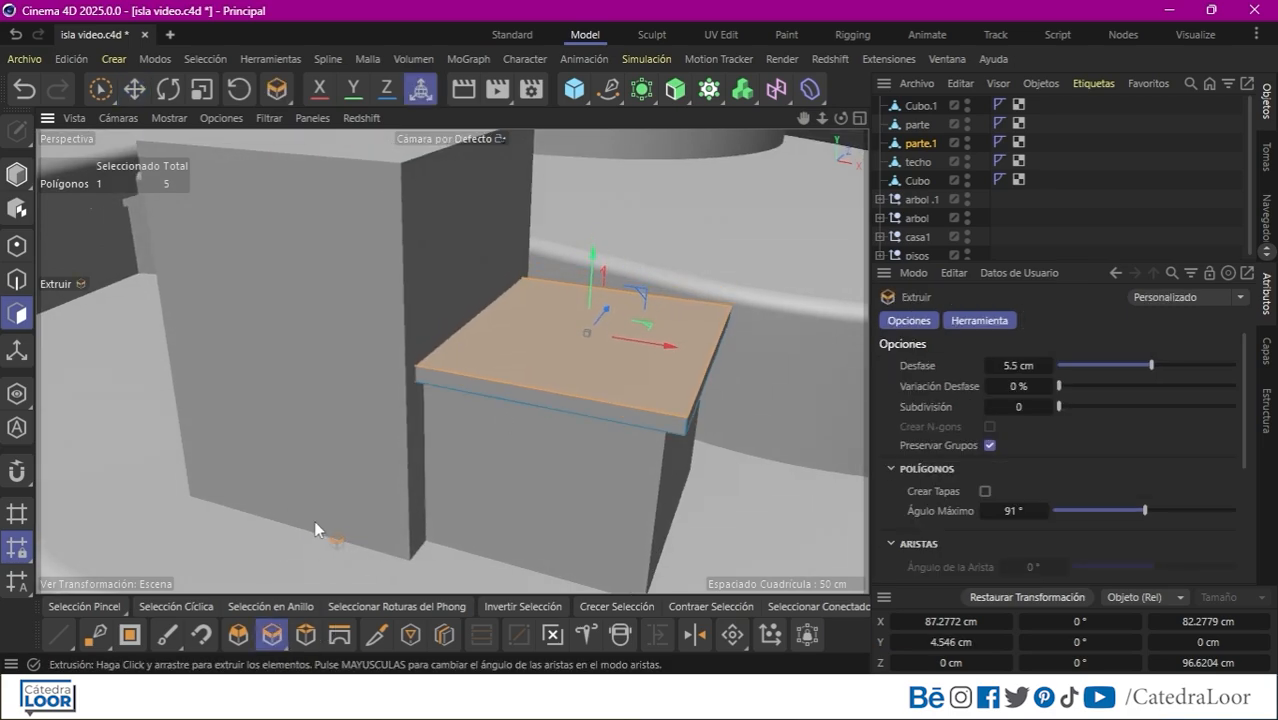
pyautogui.moveTo(237, 454); pyautogui.dragTo(440, 458)
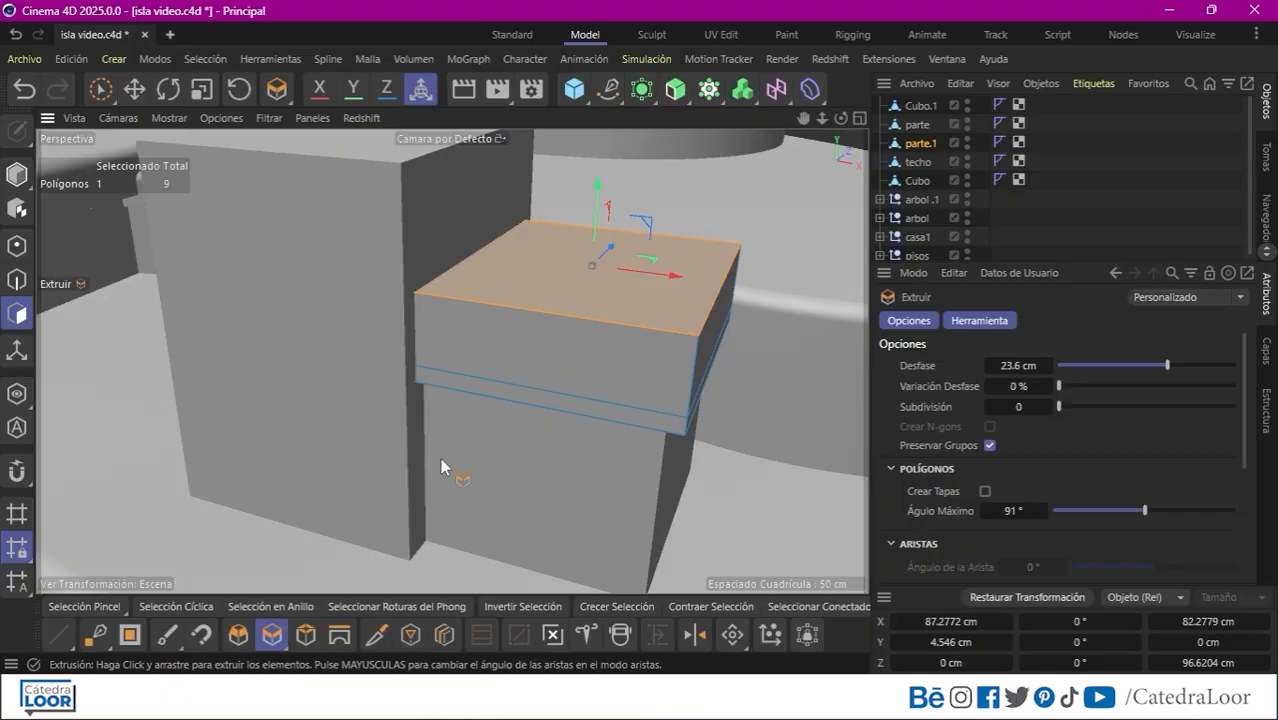
pyautogui.press('t')
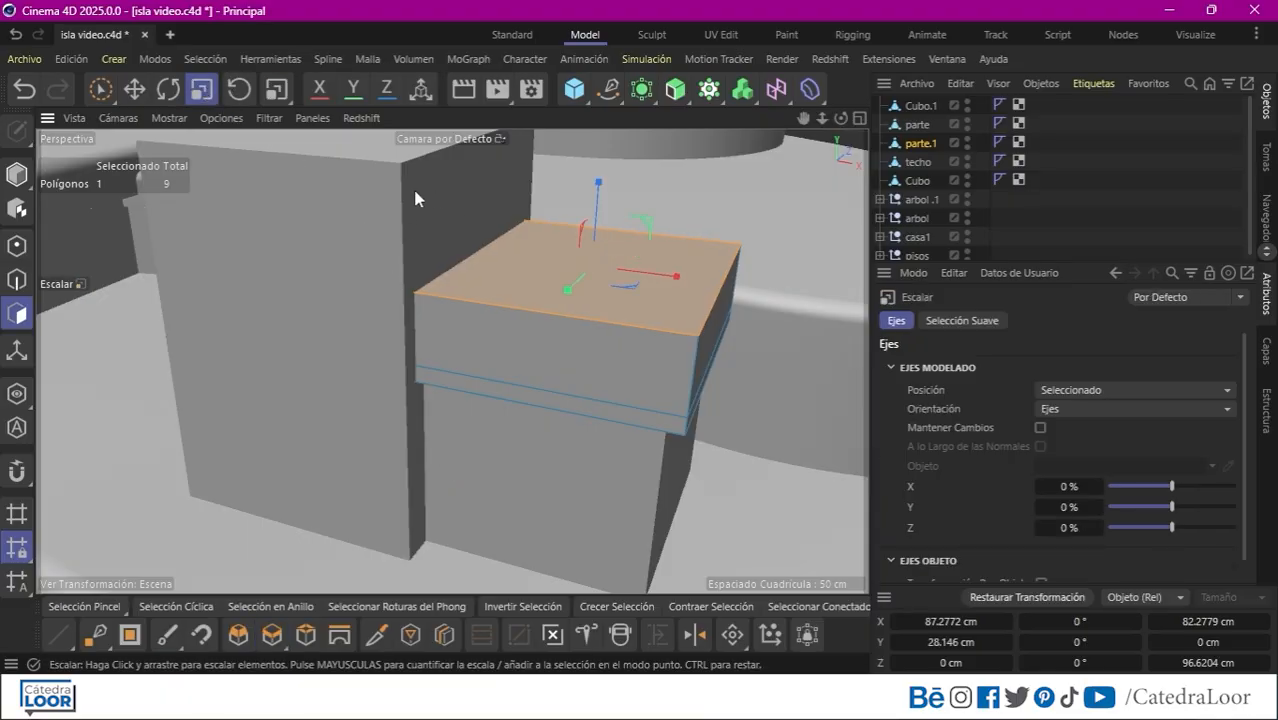
pyautogui.moveTo(761, 303); pyautogui.dragTo(357, 374)
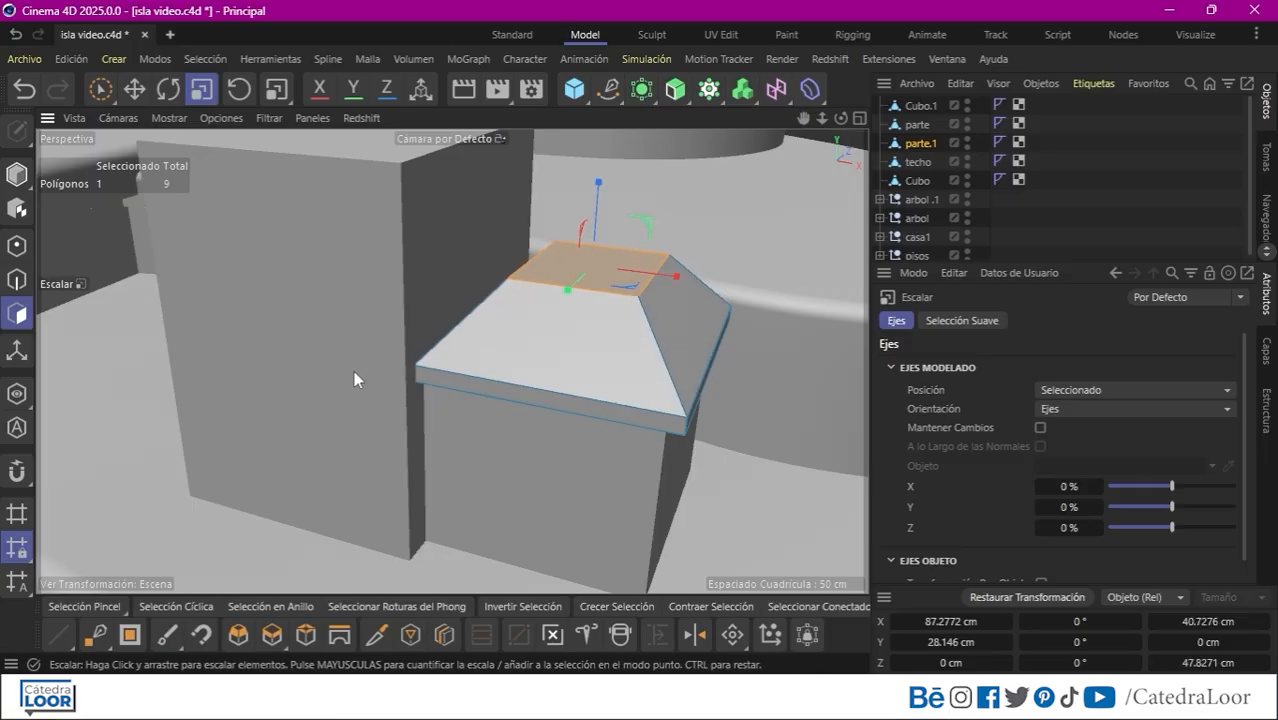
# Lower the annex roof's top face and shift it along X to about 66 cm, making the roof about 26.5 cm high.
pyautogui.press('e')
pyautogui.moveTo(599, 198); pyautogui.dragTo(617, 240)
pyautogui.moveTo(655, 295); pyautogui.dragTo(604, 293)
pyautogui.moveTo(603, 292); pyautogui.dragTo(601, 292)
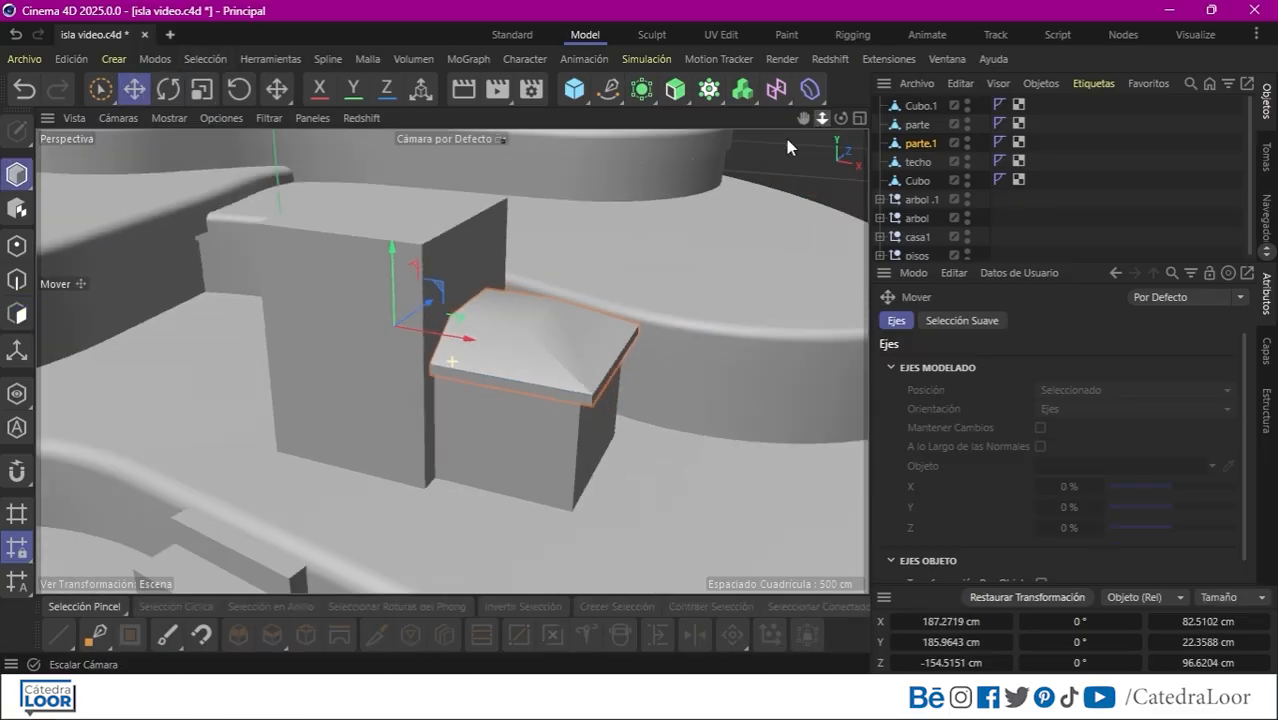
pyautogui.moveTo(786, 139); pyautogui.dragTo(748, 150)
pyautogui.click(20, 311)
pyautogui.click(202, 91)
pyautogui.moveTo(190, 165); pyautogui.dragTo(302, 227)
pyautogui.press('e')
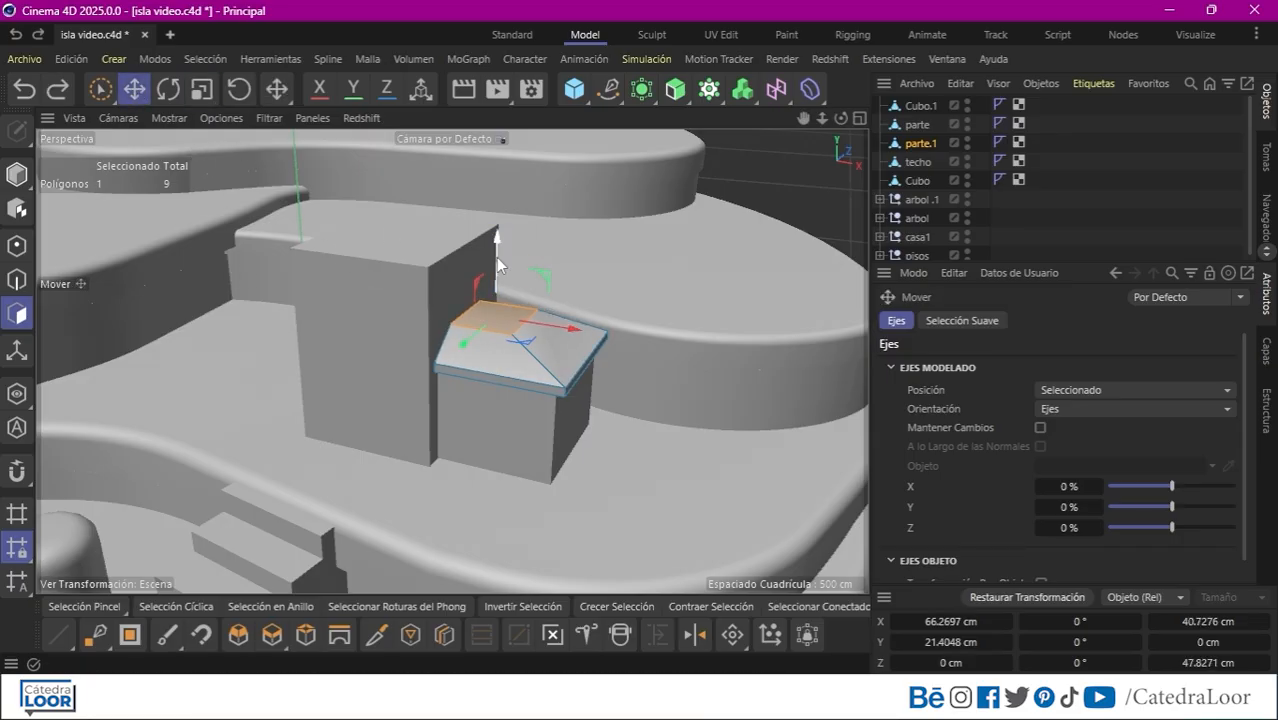
pyautogui.click(16, 174)
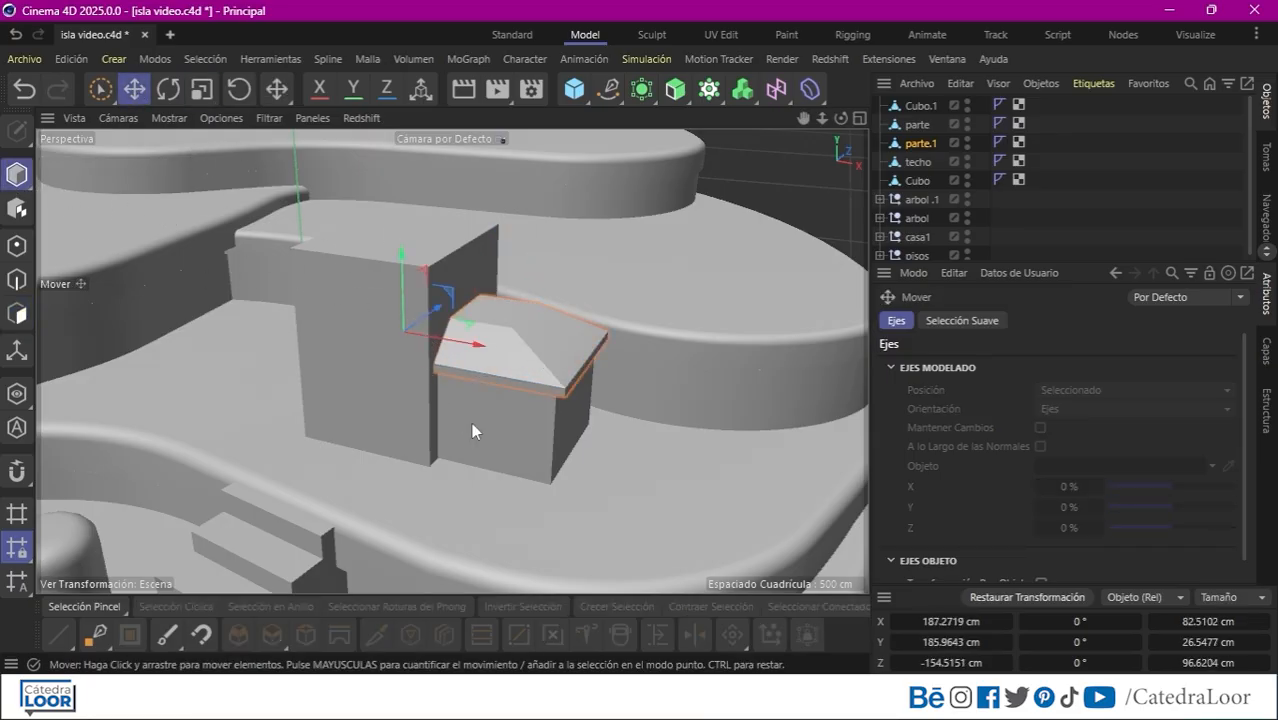
# Copy the first house's window onto the front and outer side walls of the annex.
pyautogui.keyDown('alt'); pyautogui.moveTo(474, 430); pyautogui.dragTo(427, 373); pyautogui.keyUp('alt')
pyautogui.moveTo(822, 118); pyautogui.dragTo(1050, 45)
pyautogui.moveTo(822, 118); pyautogui.dragTo(855, 100)
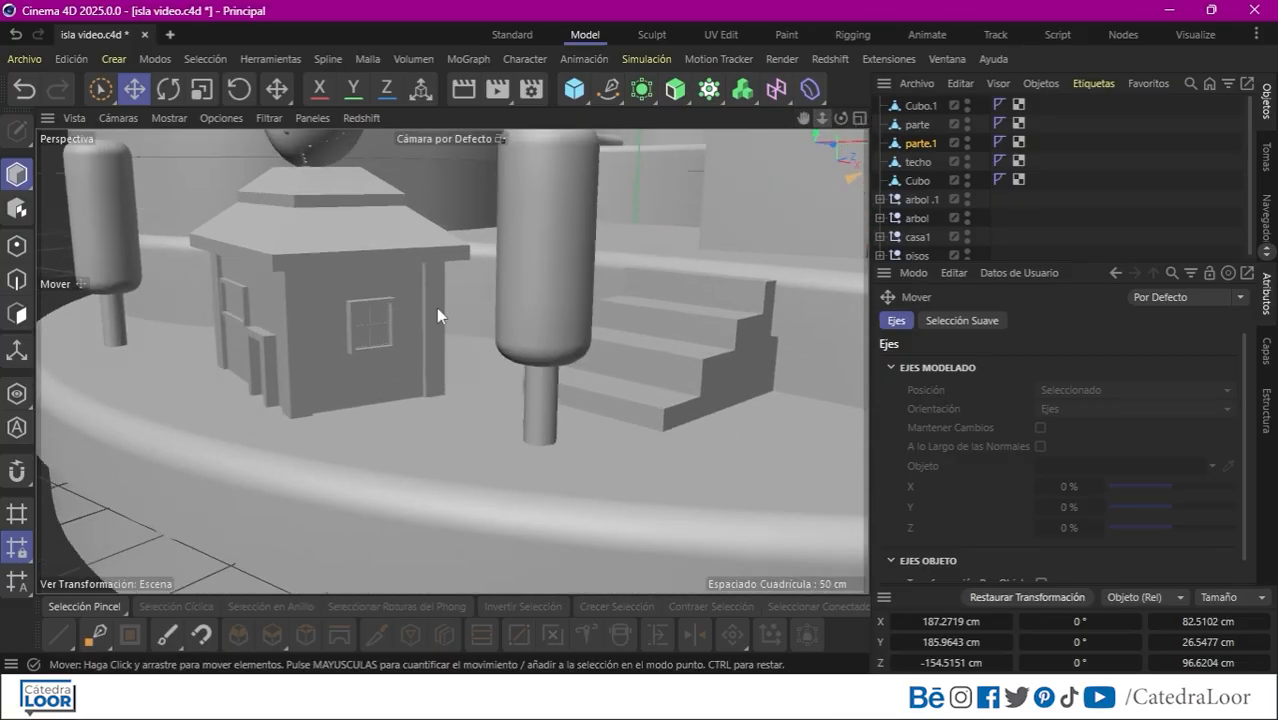
pyautogui.click(380, 342)
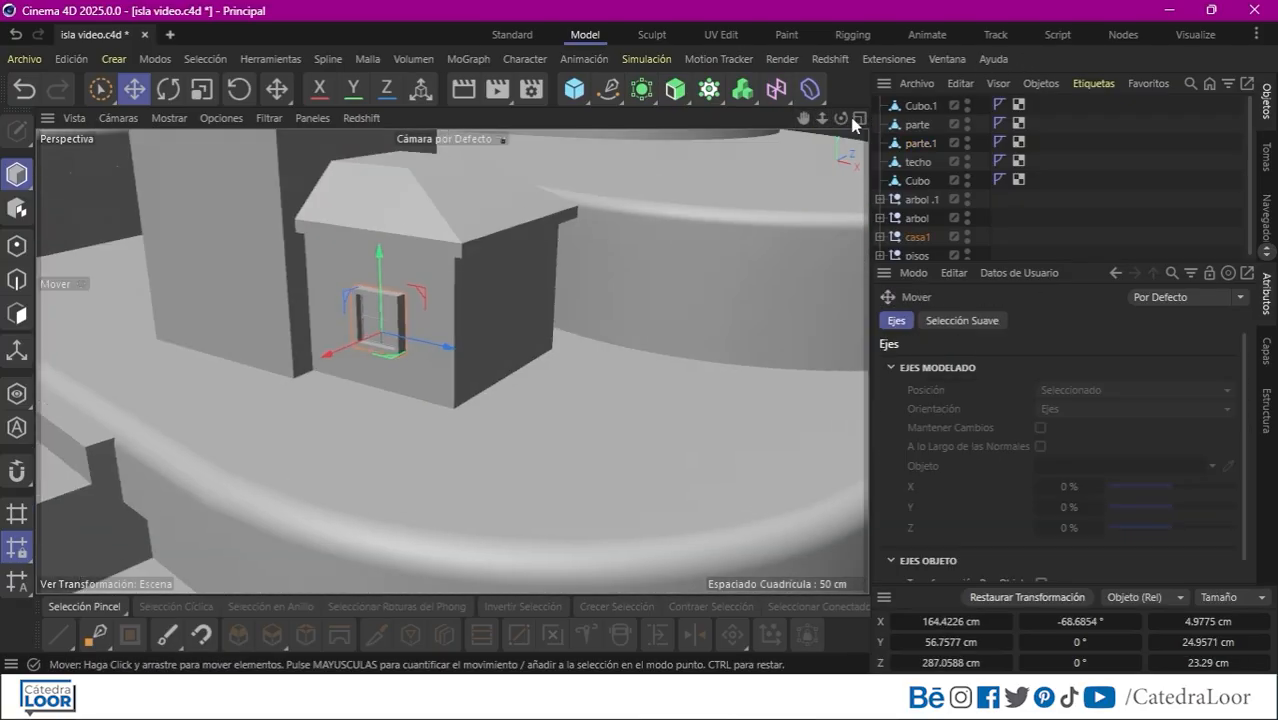
pyautogui.moveTo(528, 244); pyautogui.dragTo(607, 265)
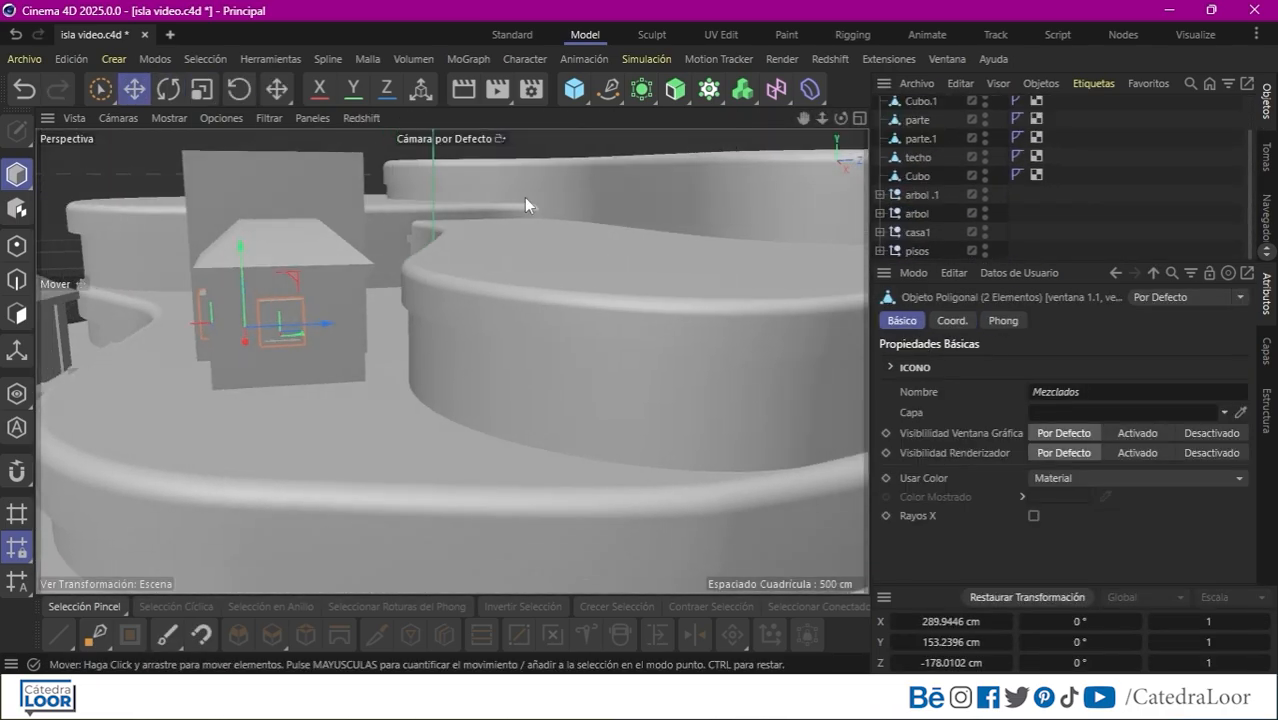
pyautogui.click(292, 335)
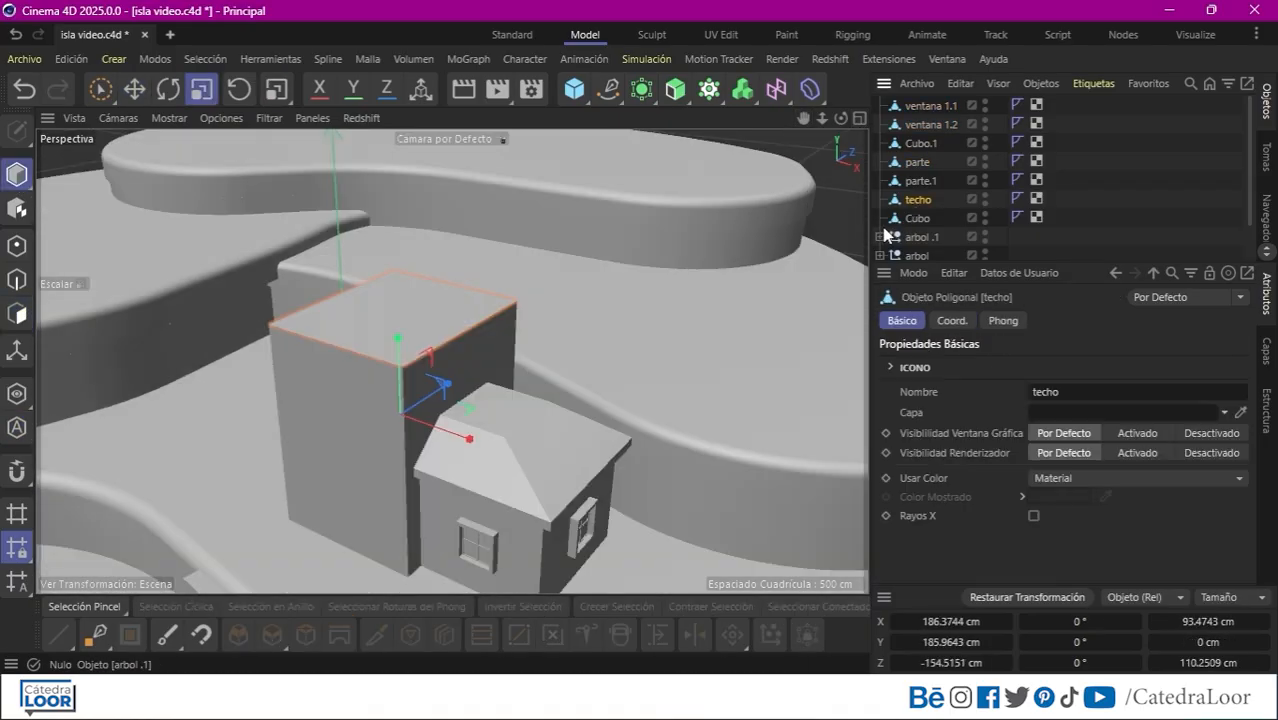
# Extrude the techo polygon on top of the tall block upward by 23.6 cm.
pyautogui.click(16, 314)
pyautogui.press('i')
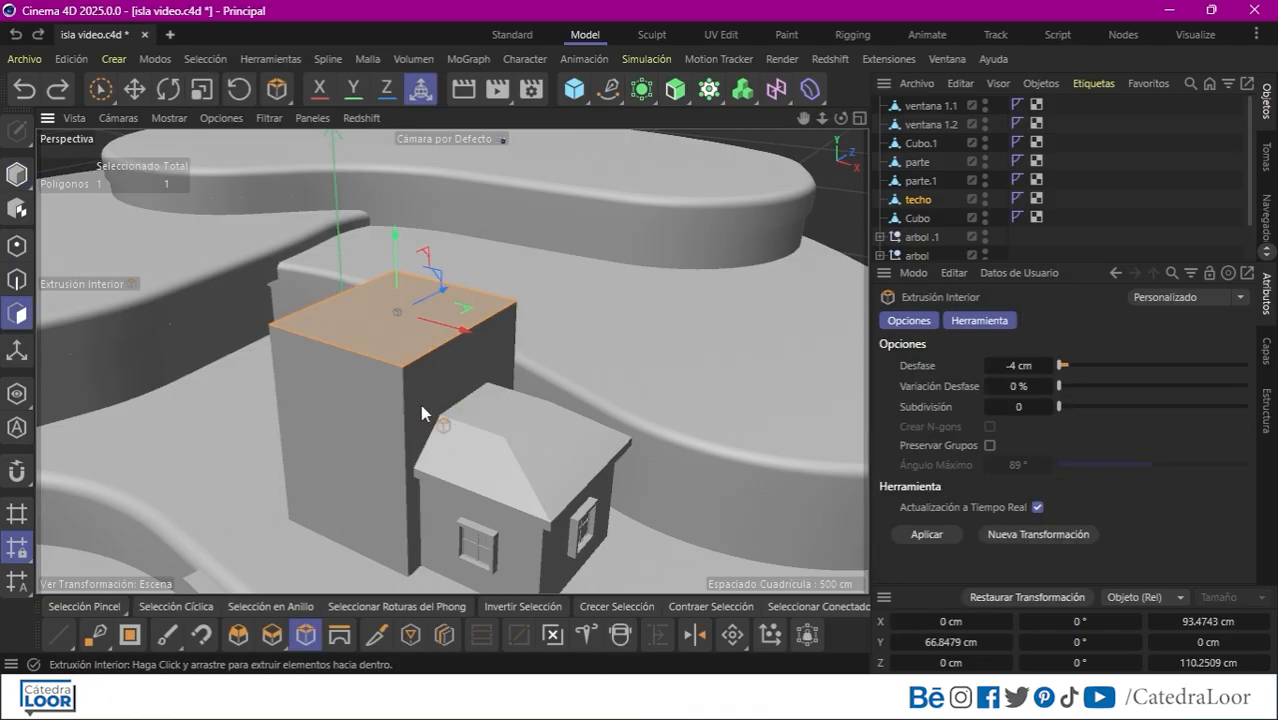
pyautogui.click(272, 634)
pyautogui.moveTo(316, 436); pyautogui.dragTo(467, 485)
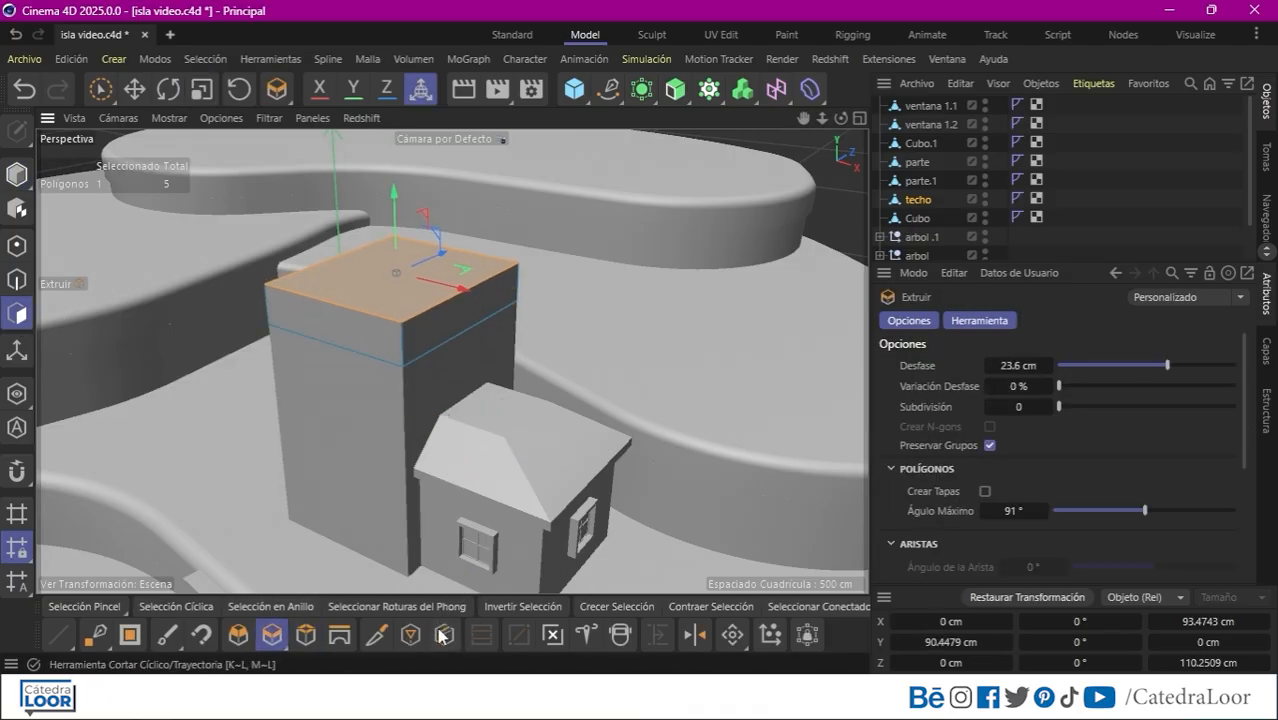
# Divide the extruded techo block into three equal lengthwise strips with two loop cuts.
pyautogui.click(447, 637)
pyautogui.keyDown('alt'); pyautogui.moveTo(523, 420); pyautogui.dragTo(517, 353); pyautogui.keyUp('alt')
pyautogui.click(546, 388)
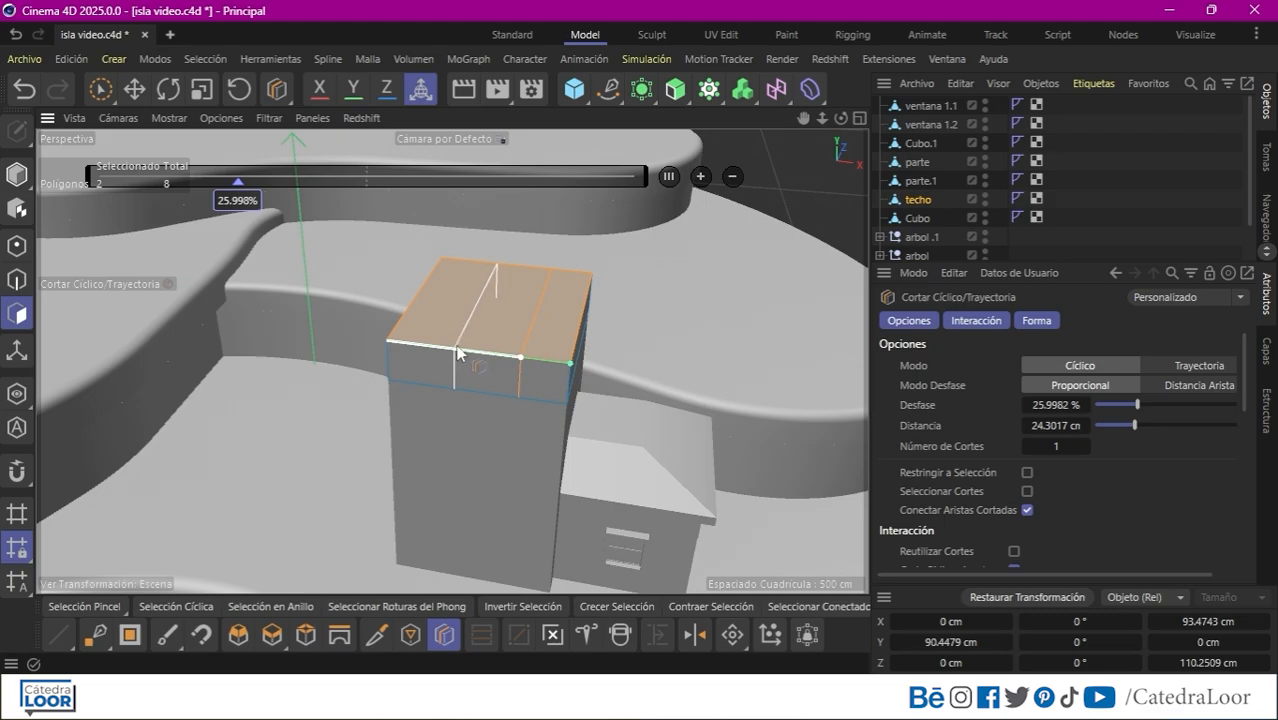
pyautogui.click(700, 178)
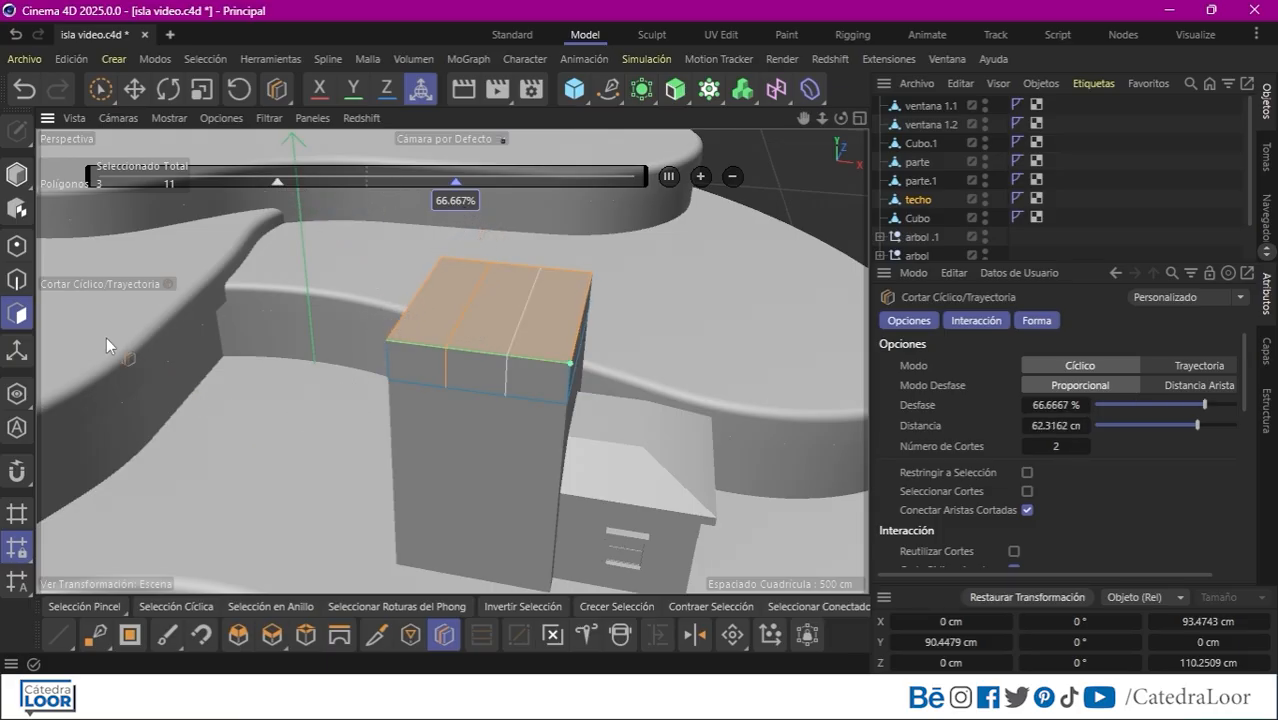
# Round the two outer top edges of techo with a 31.7 cm bevel and 20 subdivisions.
pyautogui.click(21, 286)
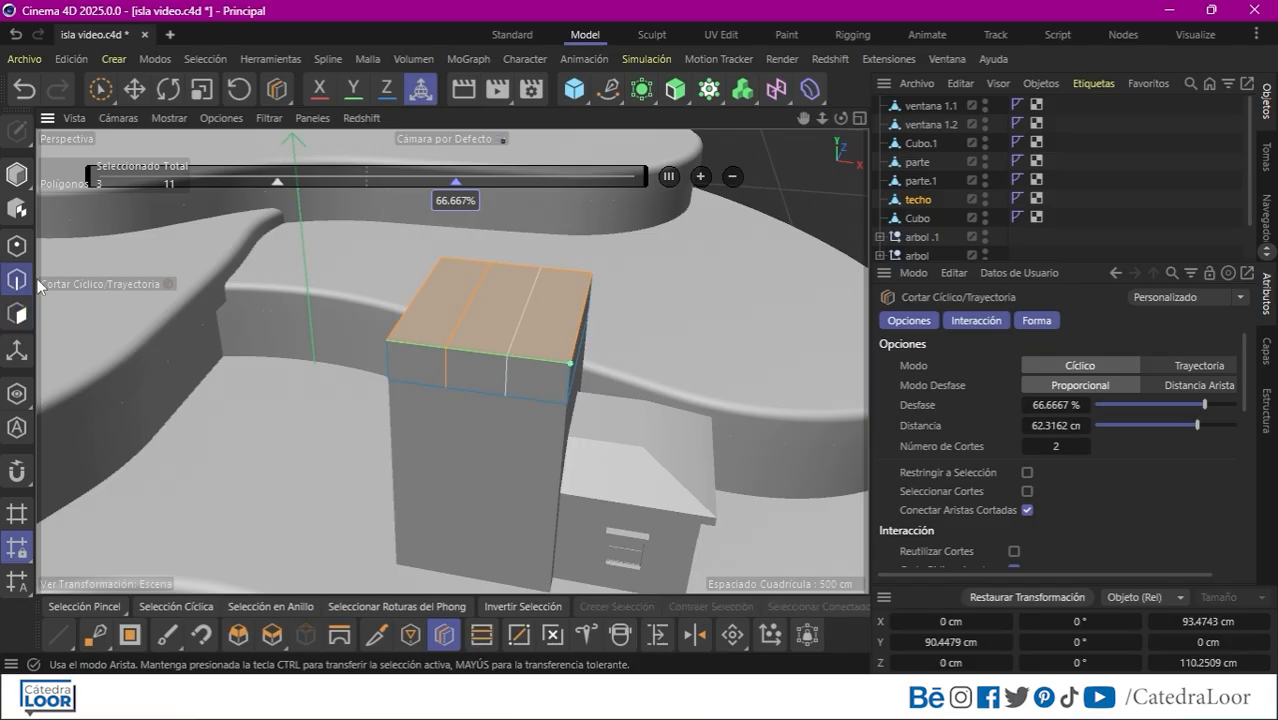
pyautogui.press('space')
pyautogui.click(418, 298)
pyautogui.keyDown('shift'); pyautogui.click(570, 367); pyautogui.keyUp('shift')
pyautogui.press('m')
pyautogui.press('s')
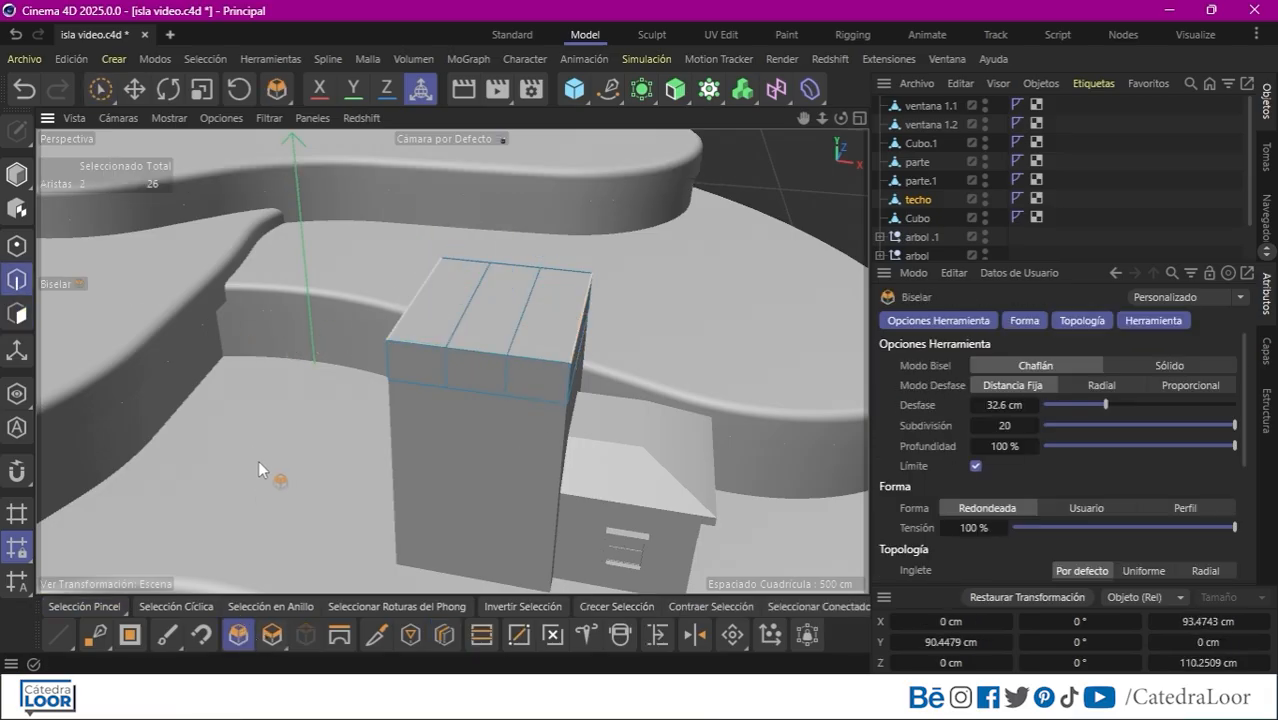
pyautogui.moveTo(277, 471); pyautogui.dragTo(549, 491)
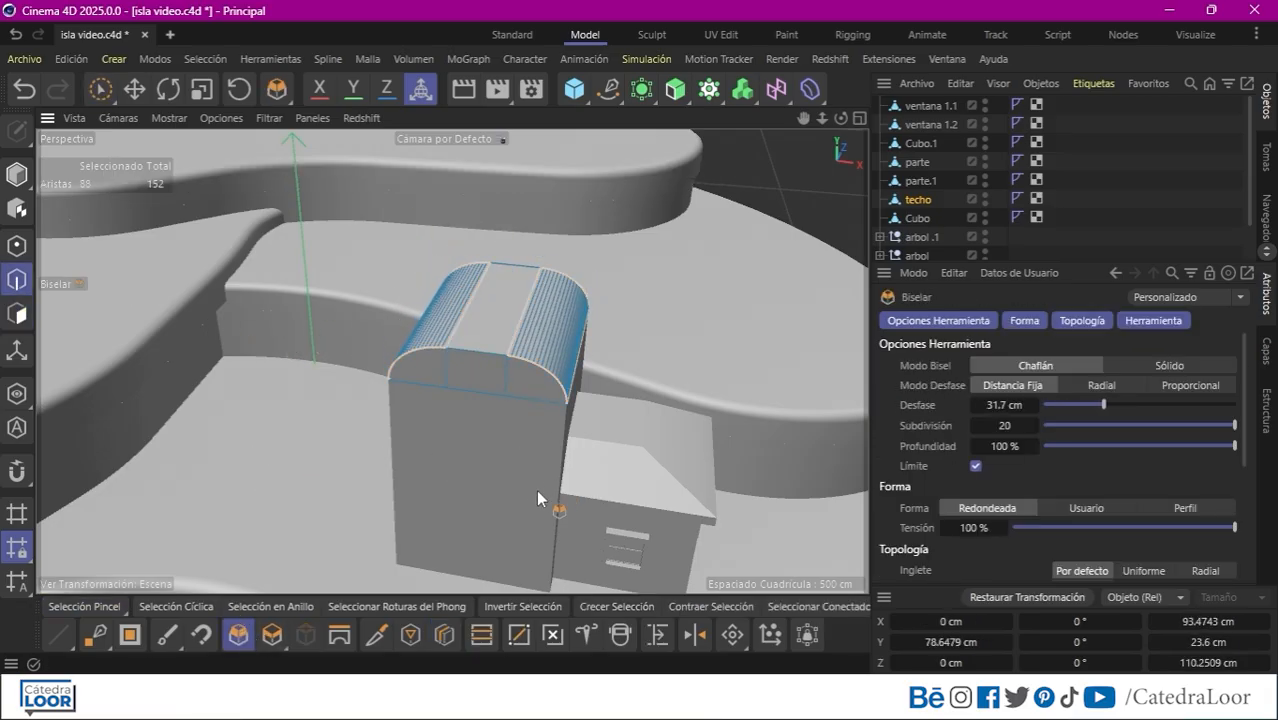
# Extrude the central strip of the rounded roof, including its end faces, outward by 6.2 cm.
pyautogui.click(16, 314)
pyautogui.press('space')
pyautogui.keyDown('alt'); pyautogui.moveTo(220, 420); pyautogui.dragTo(560, 330); pyautogui.keyUp('alt')
pyautogui.press('d')
pyautogui.moveTo(266, 540); pyautogui.dragTo(324, 531)
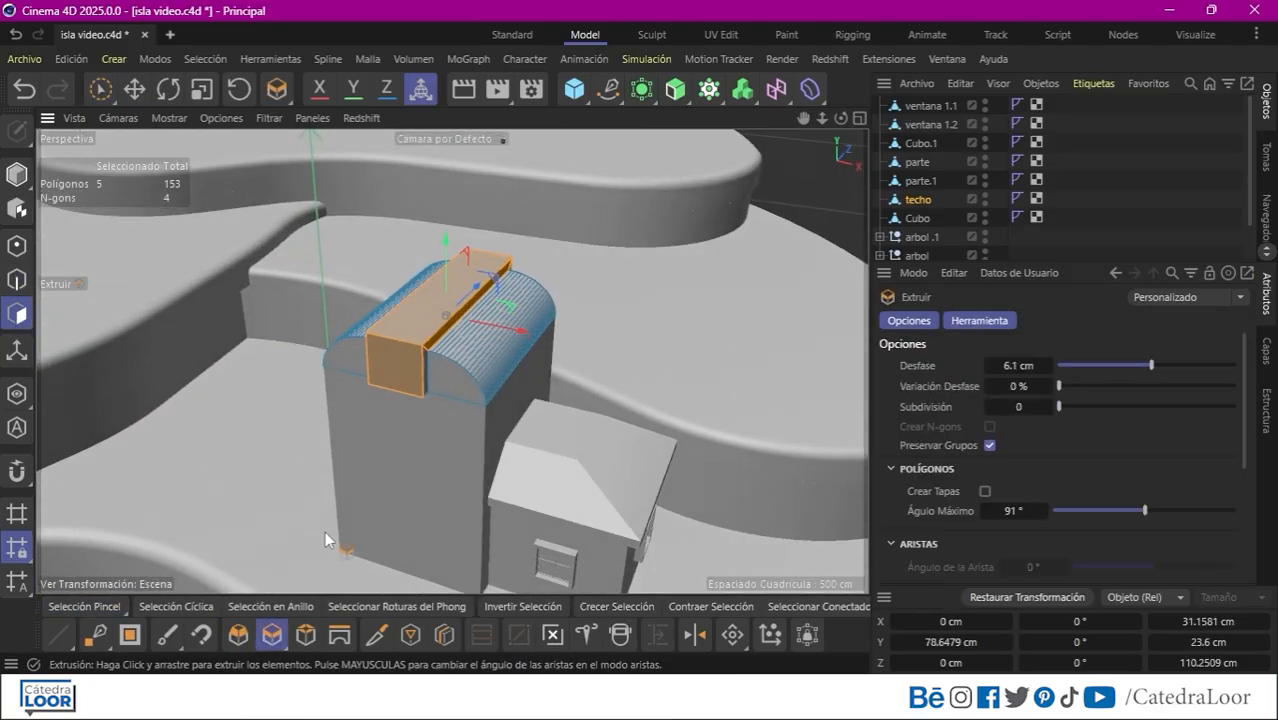
pyautogui.keyDown('alt'); pyautogui.moveTo(475, 369); pyautogui.dragTo(434, 430); pyautogui.keyUp('alt')
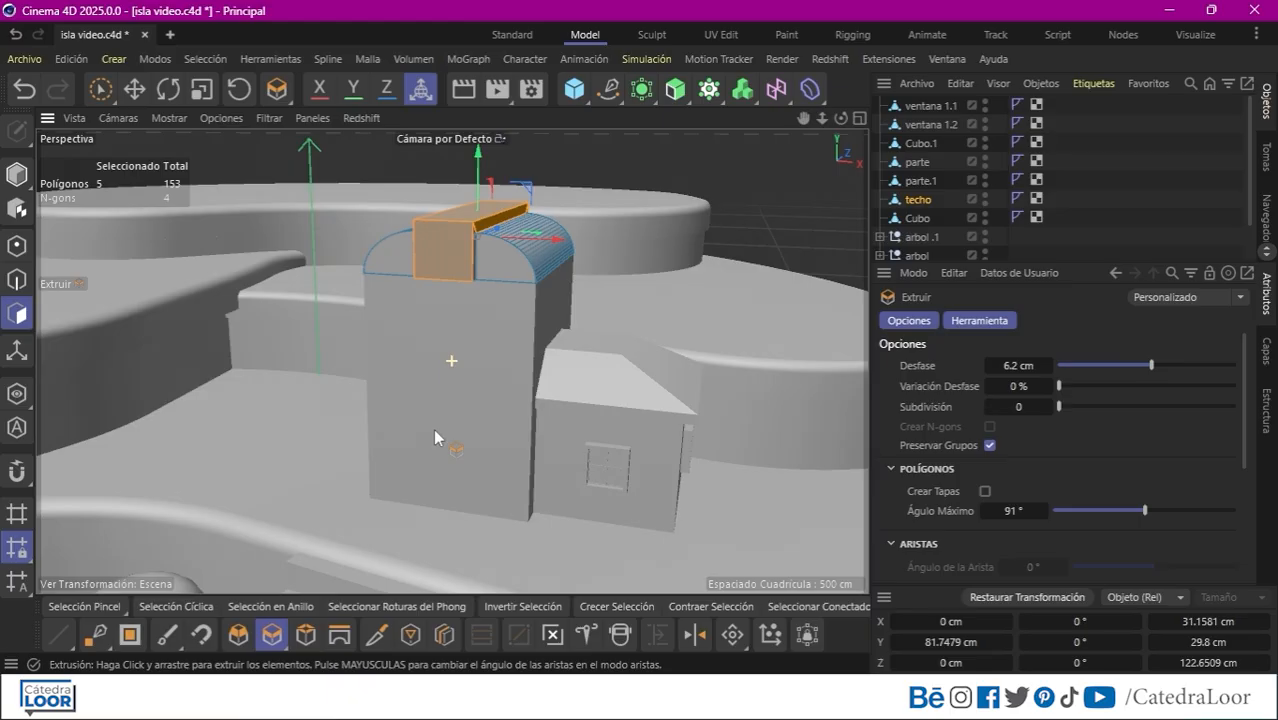
# Copy the annex's front window onto the front of the raised roof strip and reduce its height to about 23.8 cm.
pyautogui.click(20, 174)
pyautogui.press('e')
pyautogui.click(615, 463)
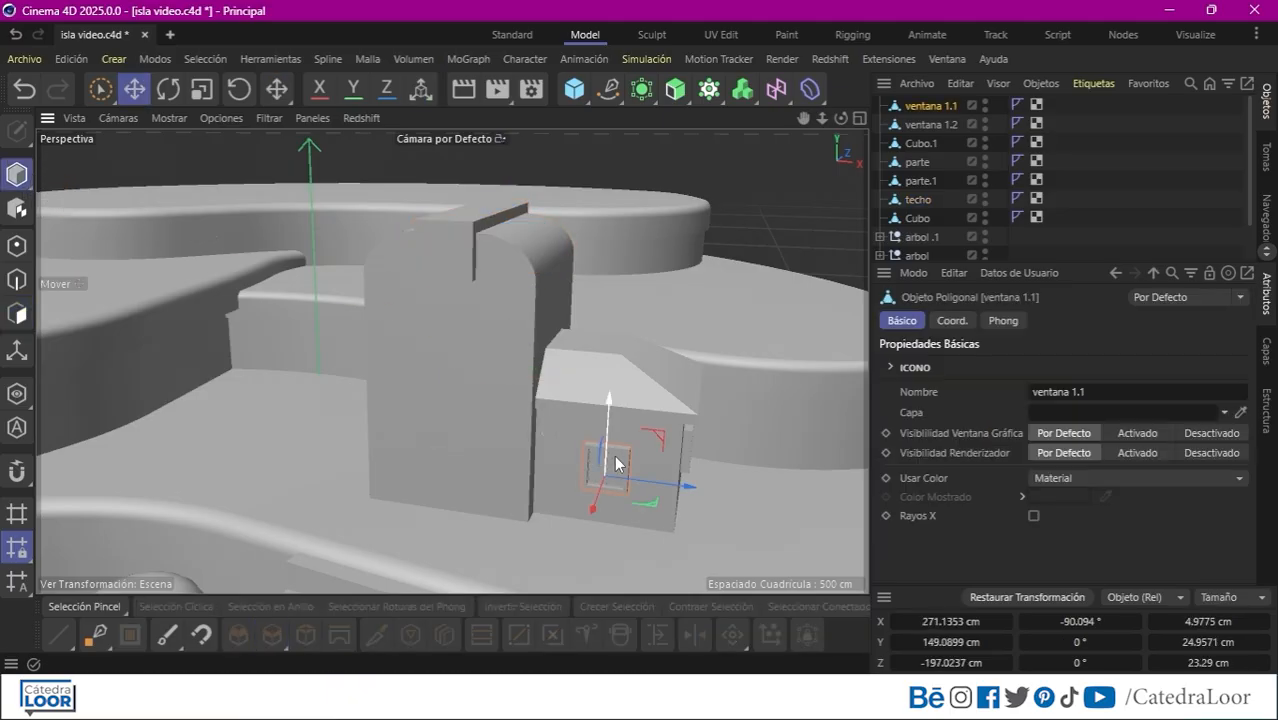
pyautogui.keyDown('ctrl'); pyautogui.moveTo(609, 437); pyautogui.dragTo(428, 280); pyautogui.keyUp('ctrl')
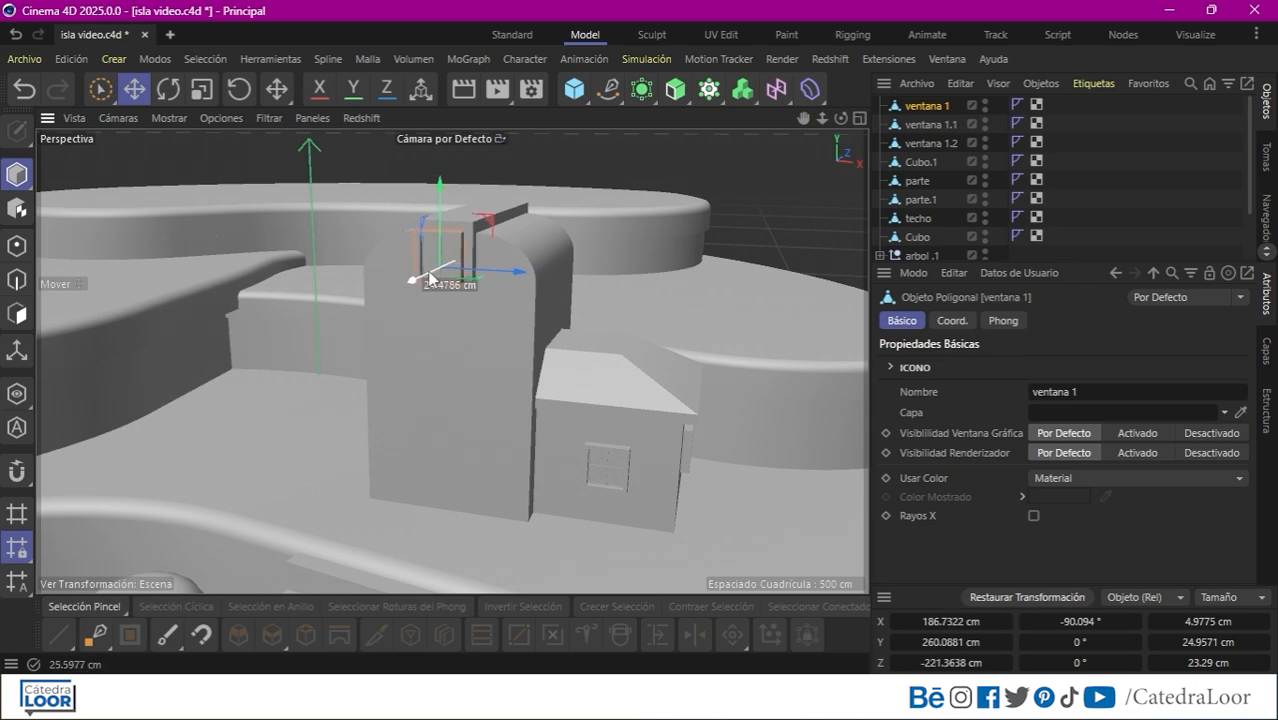
pyautogui.moveTo(803, 118); pyautogui.dragTo(803, 170)
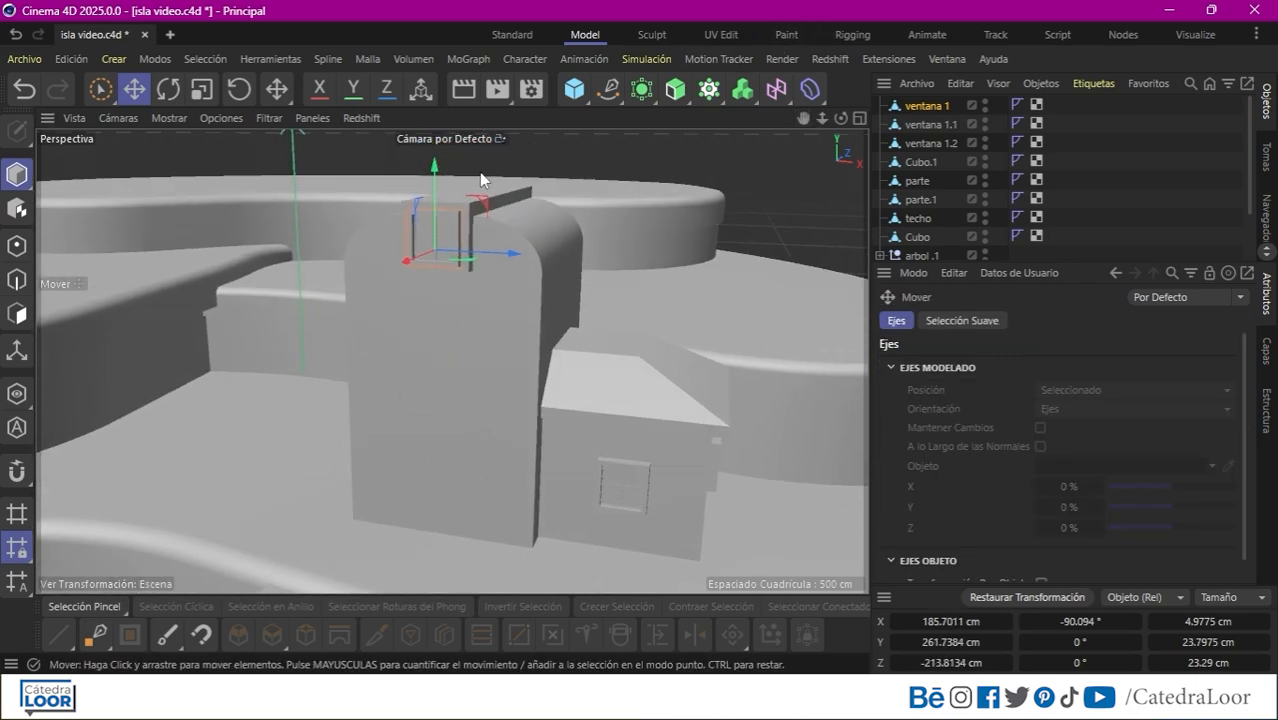
# Copy that window lower onto the tall front wall, at about 224 cm height, and scale it to about 34 × 26 cm.
pyautogui.keyDown('ctrl'); pyautogui.moveTo(434, 196); pyautogui.dragTo(439, 265); pyautogui.keyUp('ctrl')
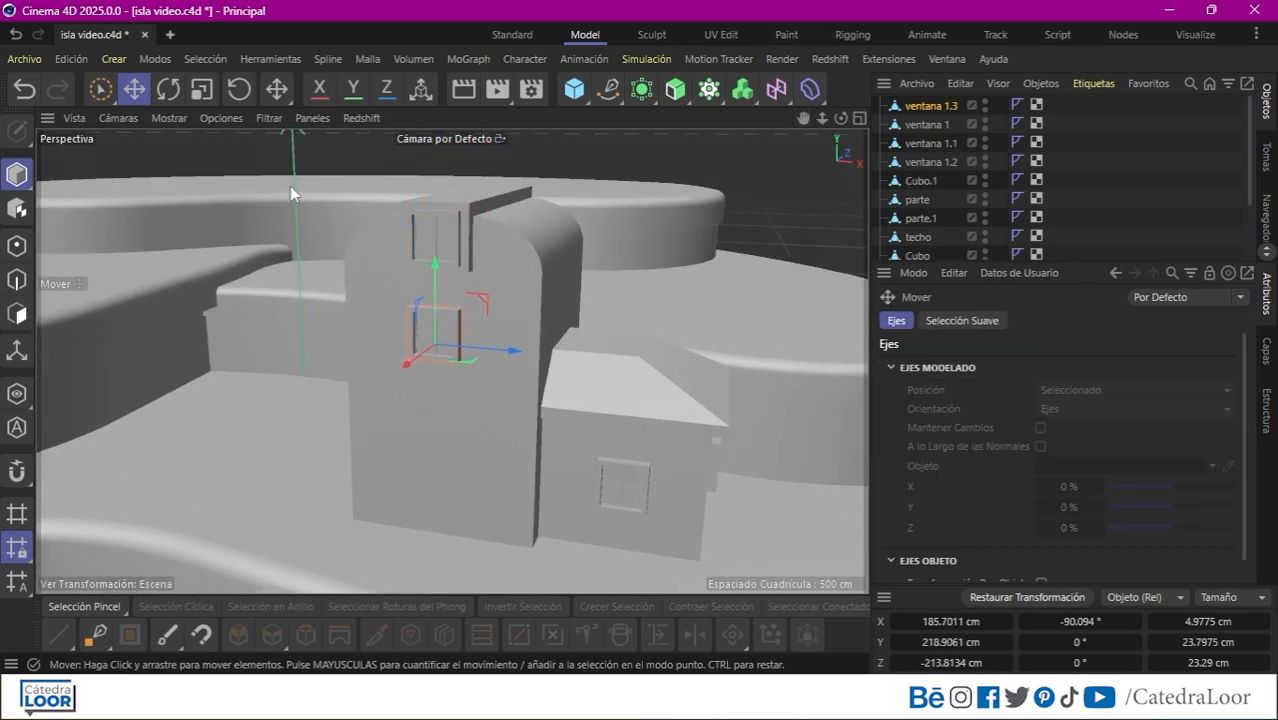
pyautogui.click(201, 89)
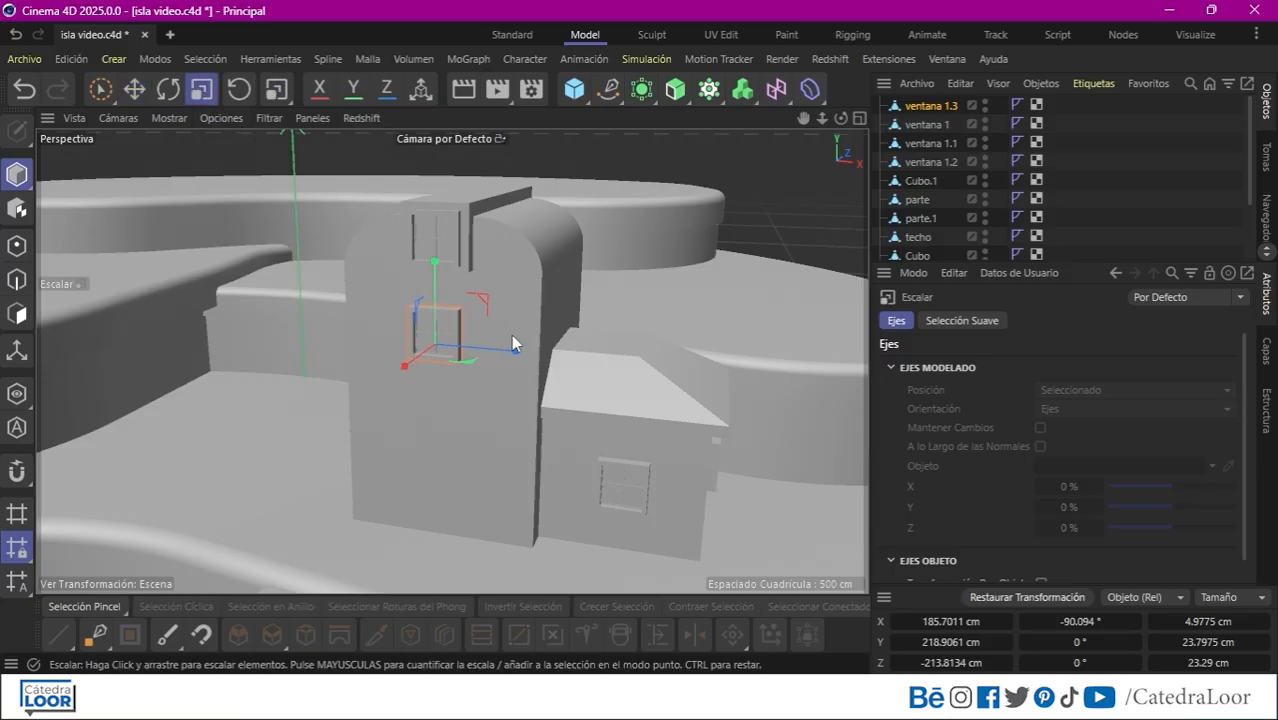
pyautogui.moveTo(513, 354); pyautogui.dragTo(550, 356)
pyautogui.moveTo(434, 271); pyautogui.dragTo(432, 258)
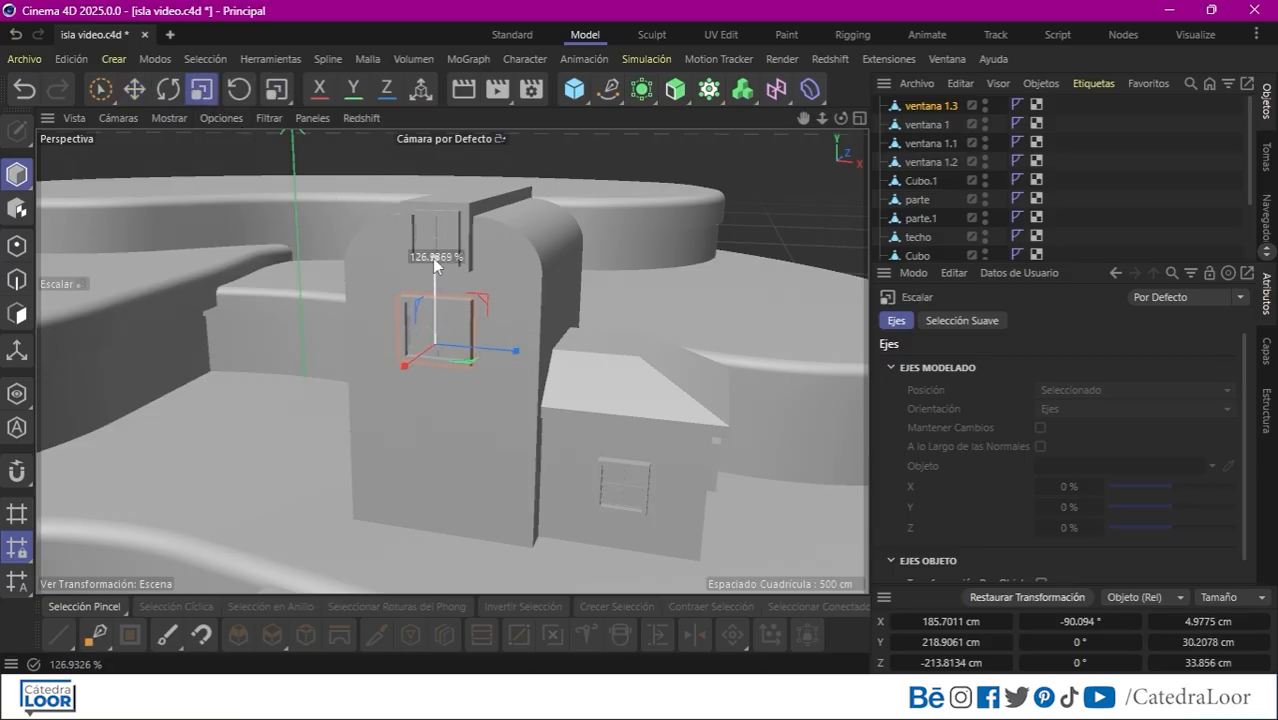
pyautogui.keyDown('alt'); pyautogui.moveTo(507, 383); pyautogui.dragTo(541, 354); pyautogui.keyUp('alt')
pyautogui.moveTo(525, 212); pyautogui.dragTo(527, 231)
pyautogui.click(134, 89)
pyautogui.keyDown('alt'); pyautogui.moveTo(476, 397); pyautogui.dragTo(178, 371); pyautogui.keyUp('alt')
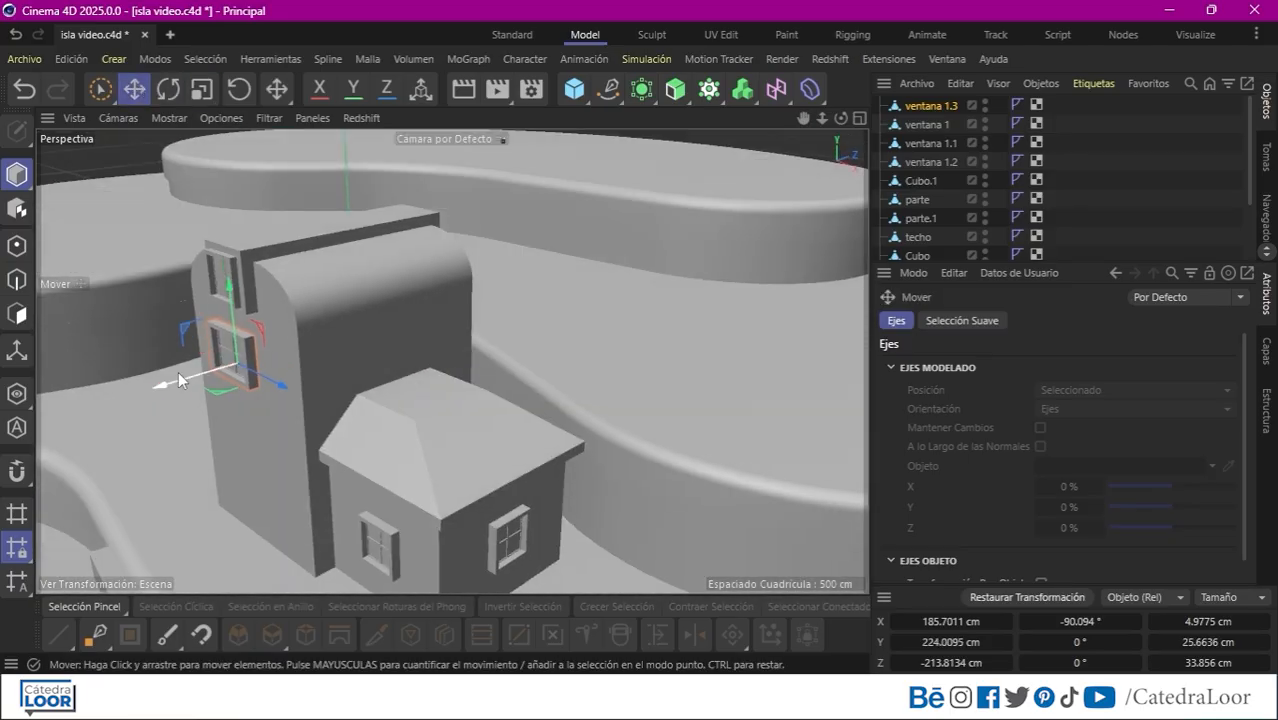
# Divide the front wall of Cubo.1 into three equal vertical sections with two loop cuts.
pyautogui.click(245, 408)
pyautogui.keyDown('alt'); pyautogui.moveTo(245, 408); pyautogui.dragTo(239, 325); pyautogui.keyUp('alt')
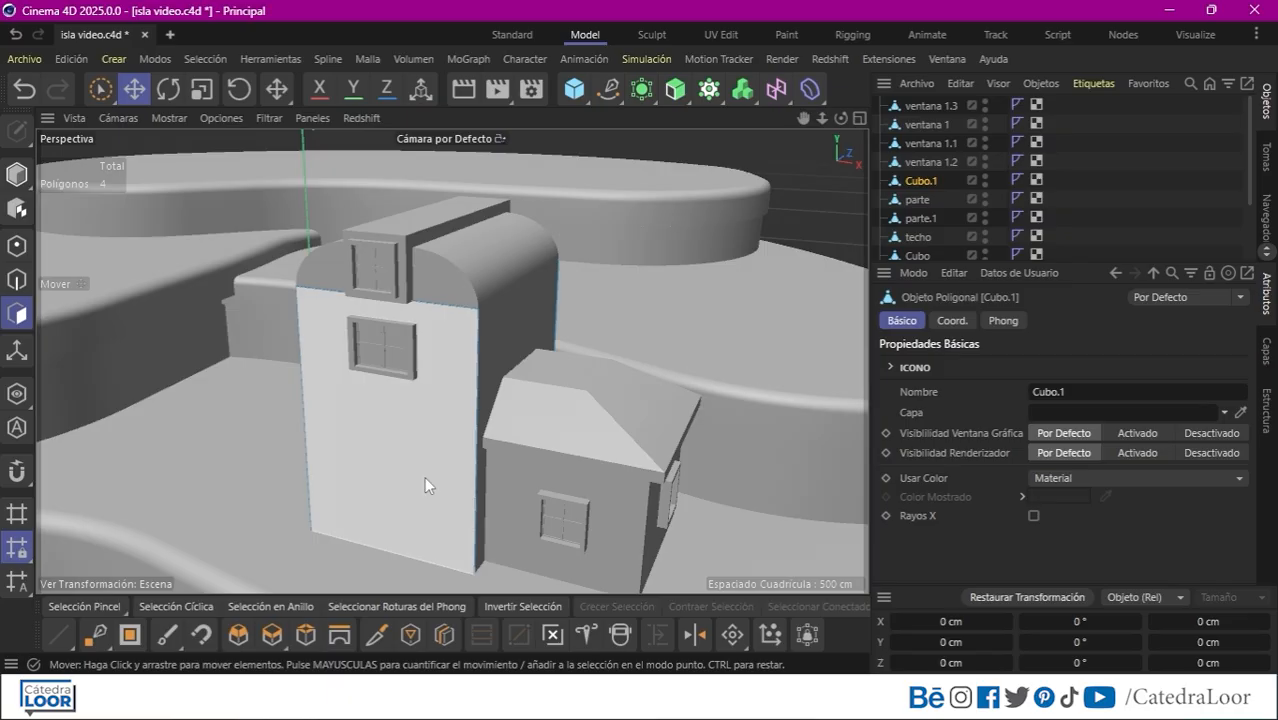
pyautogui.click(445, 635)
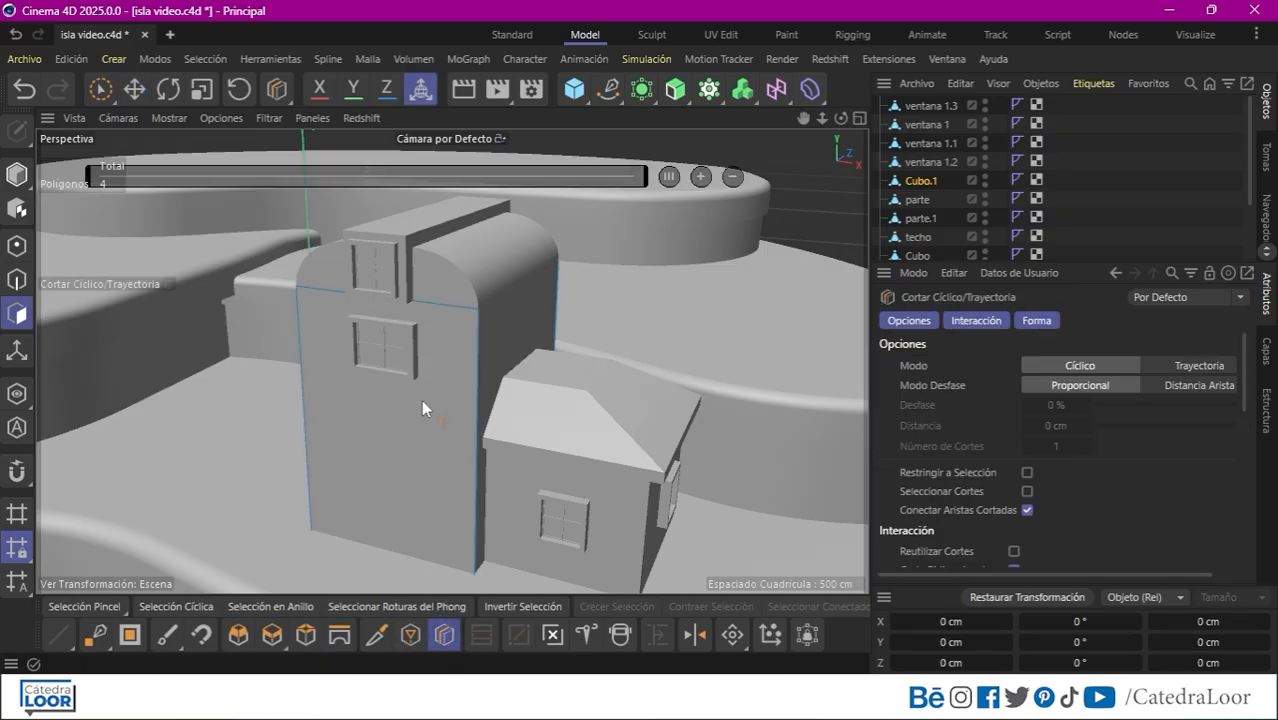
pyautogui.click(426, 307)
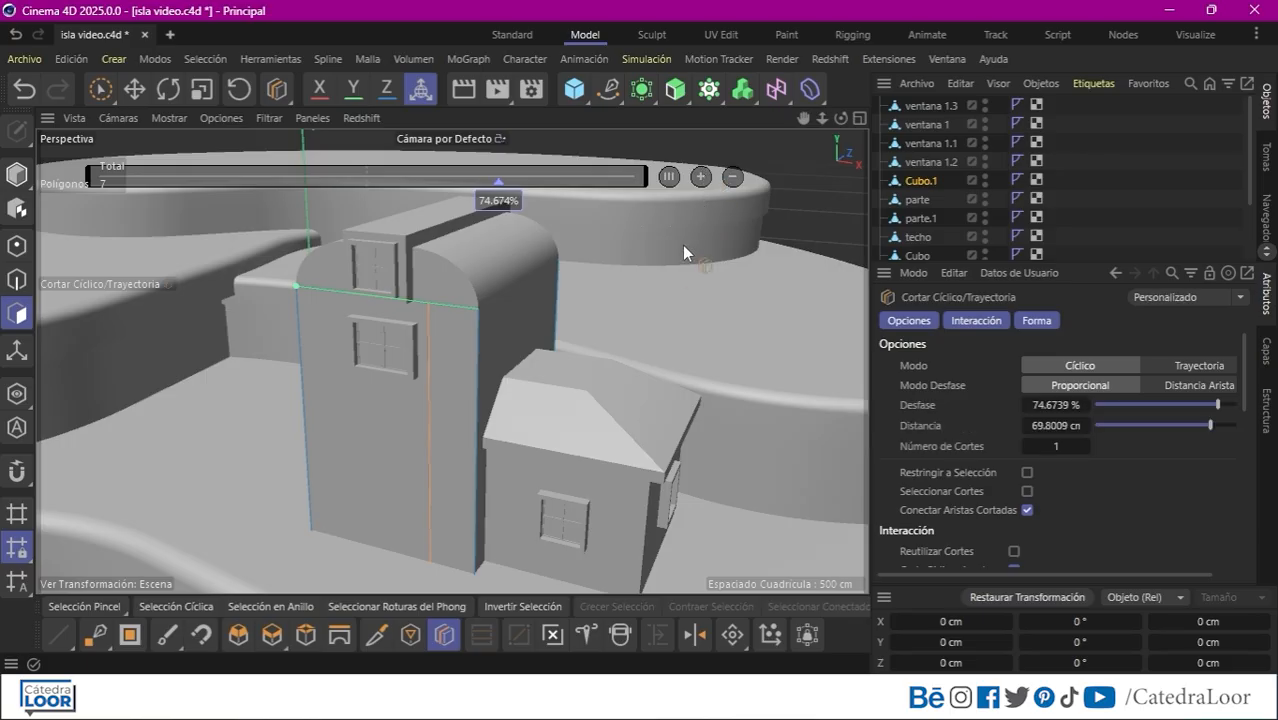
pyautogui.click(699, 179)
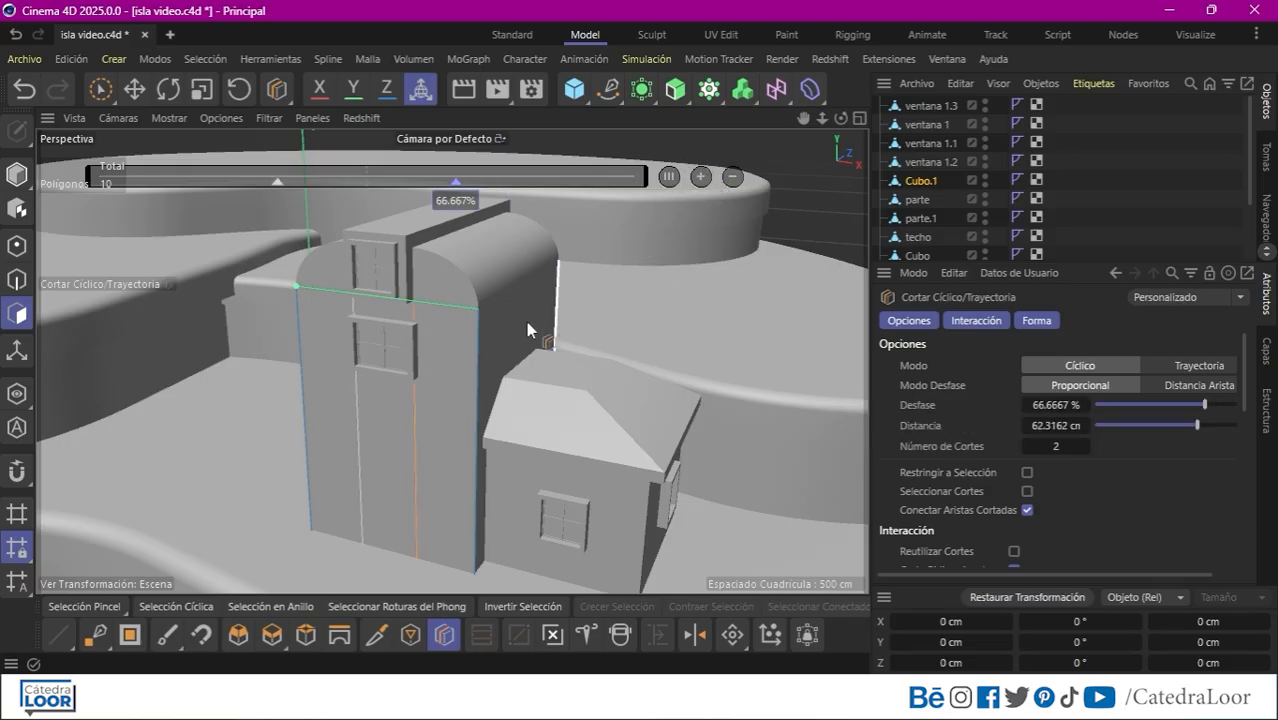
# Add three successive horizontal loop cuts to Cubo.1 below the window, at about 33.8 %, 19.8 % and 16.5 % of each remaining edge.
pyautogui.keyDown('alt'); pyautogui.moveTo(481, 382); pyautogui.dragTo(556, 310); pyautogui.keyUp('alt')
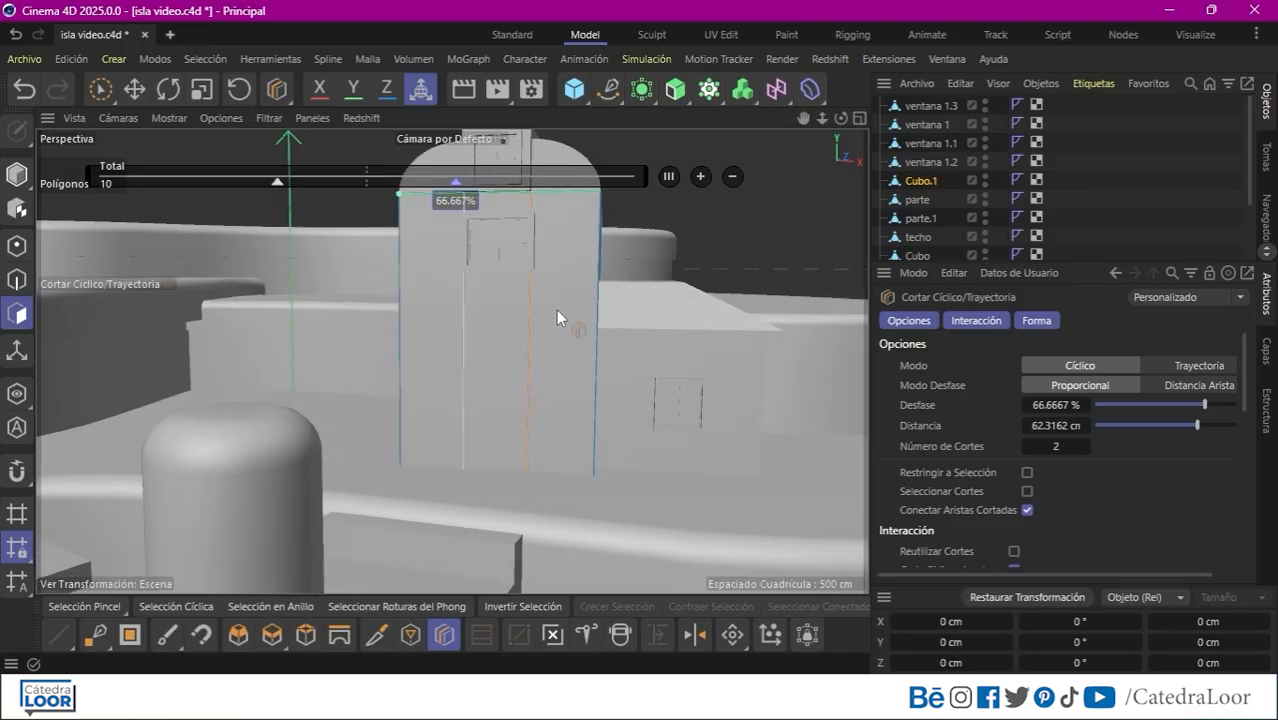
pyautogui.click(592, 292)
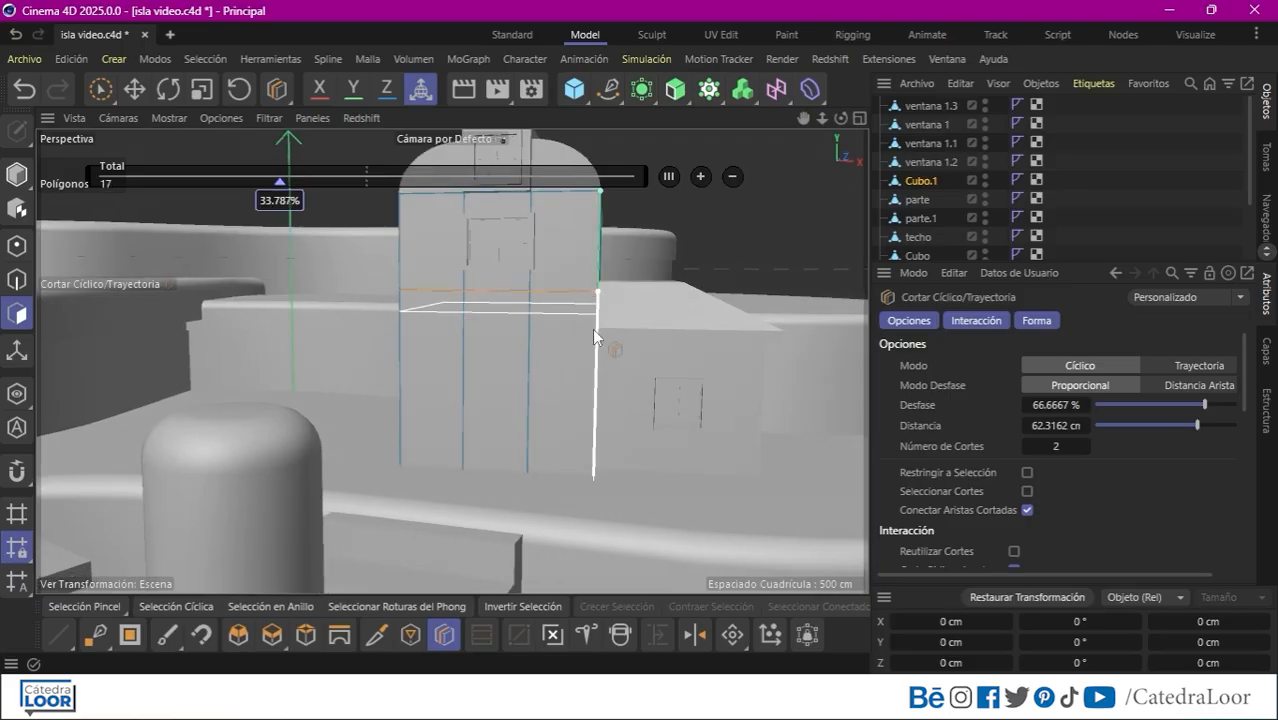
pyautogui.click(588, 328)
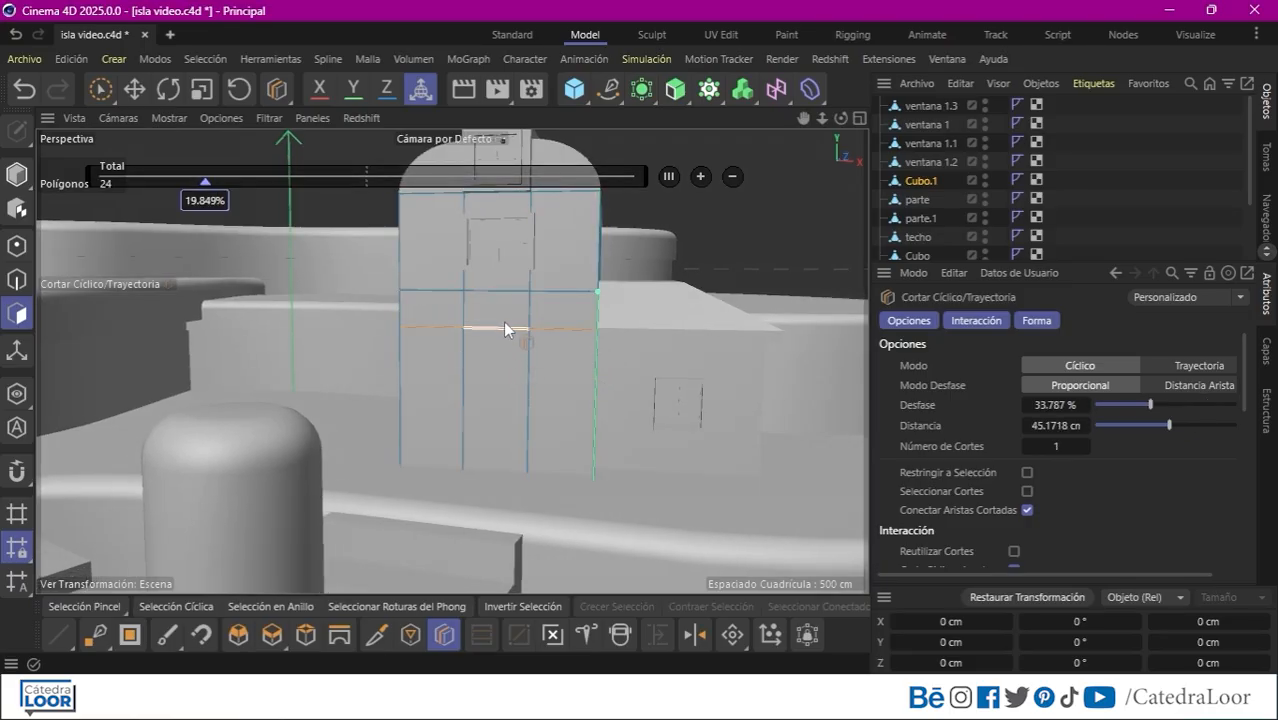
pyautogui.click(592, 354)
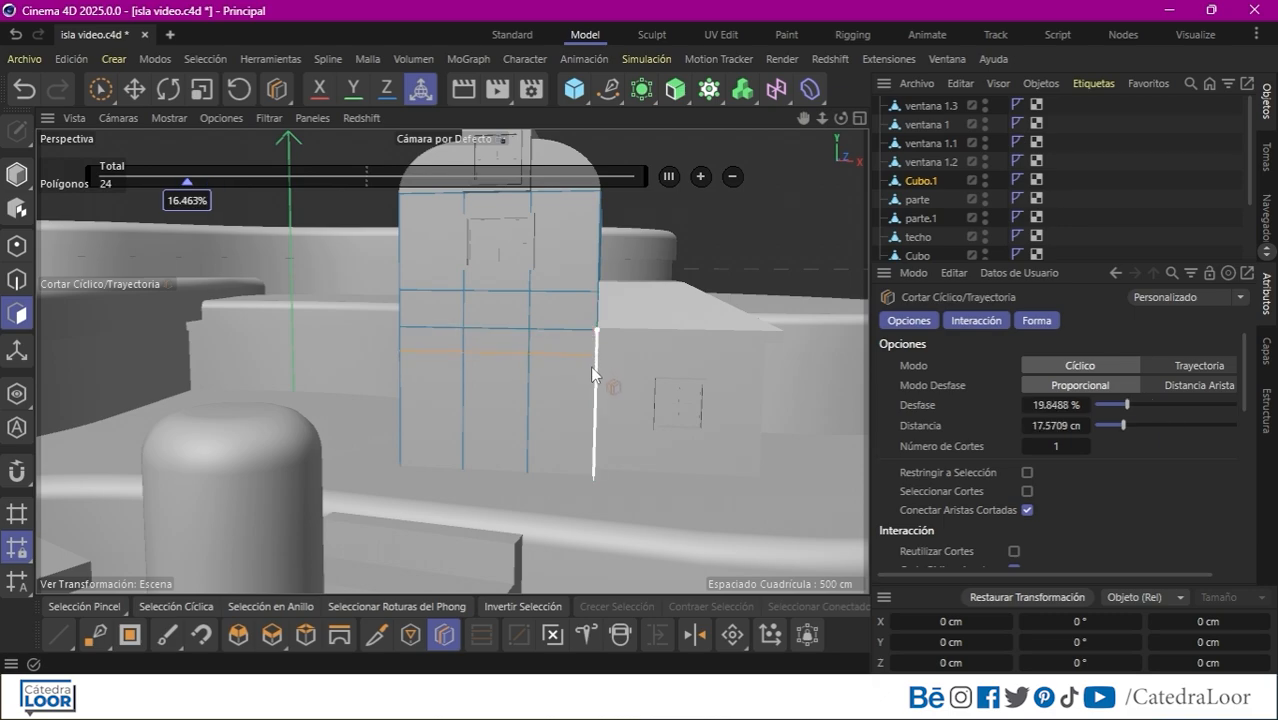
# Split the central front polygon between the upper two horizontal cuts into its own object and name it techo 3.
pyautogui.click(84, 606)
pyautogui.click(480, 307)
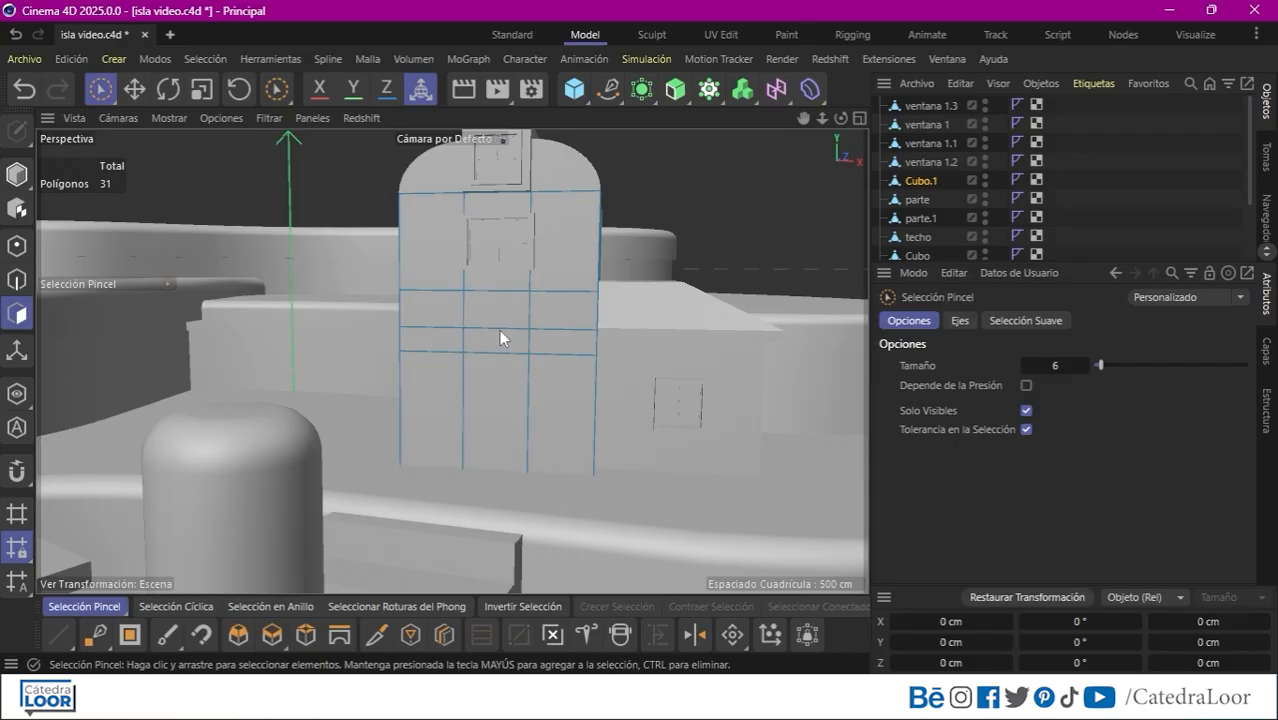
pyautogui.click(500, 331)
pyautogui.rightClick(486, 316)
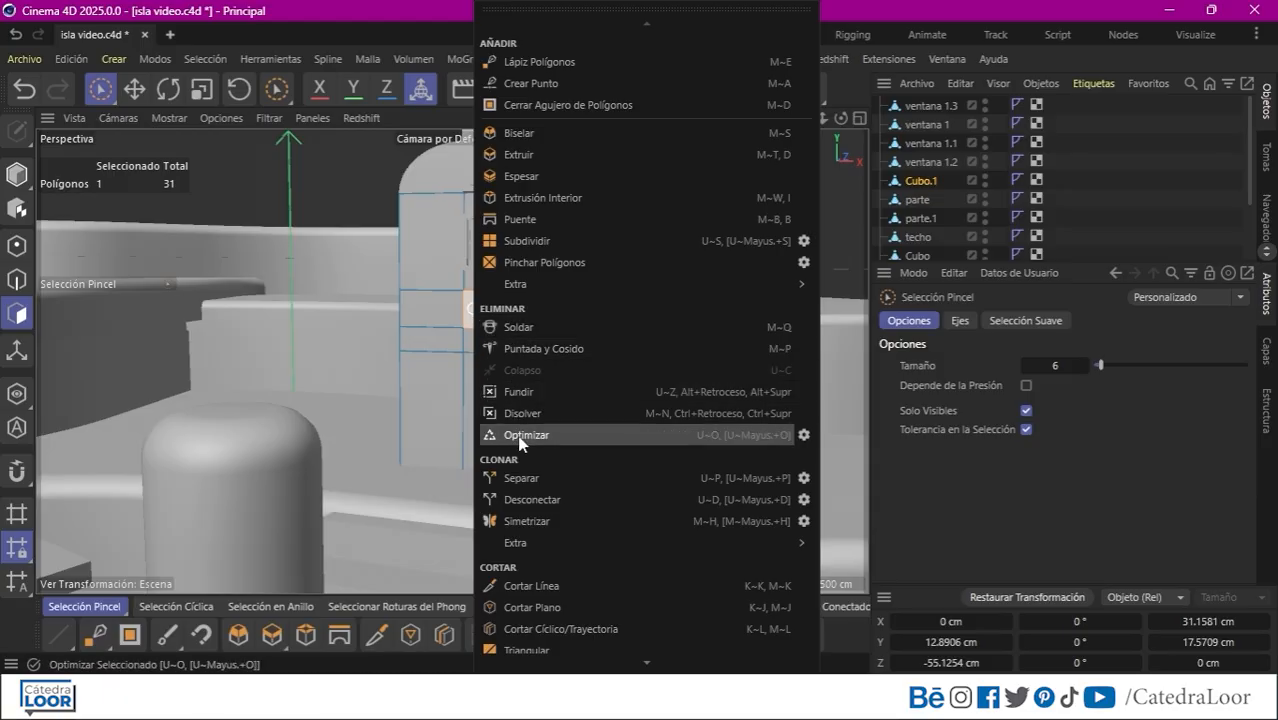
pyautogui.click(521, 478)
pyautogui.doubleClick(925, 200)
pyautogui.write('techo')
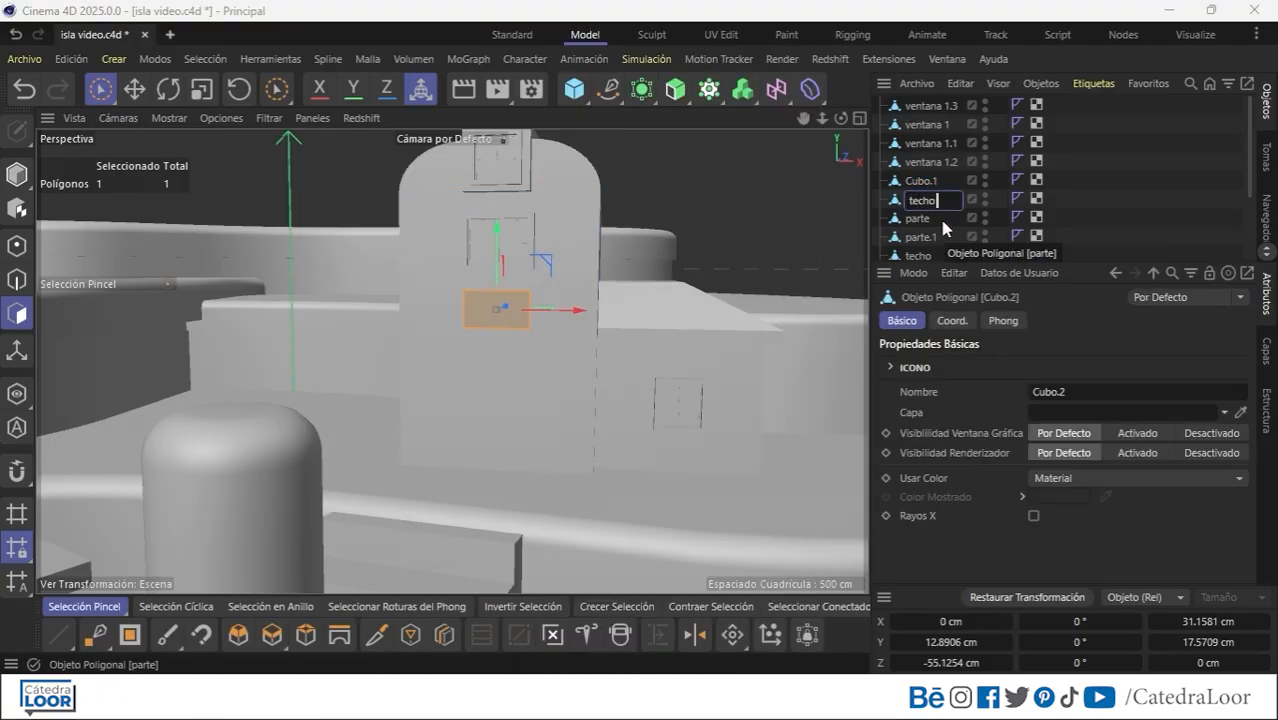
pyautogui.write(' 3')
pyautogui.press('Return')
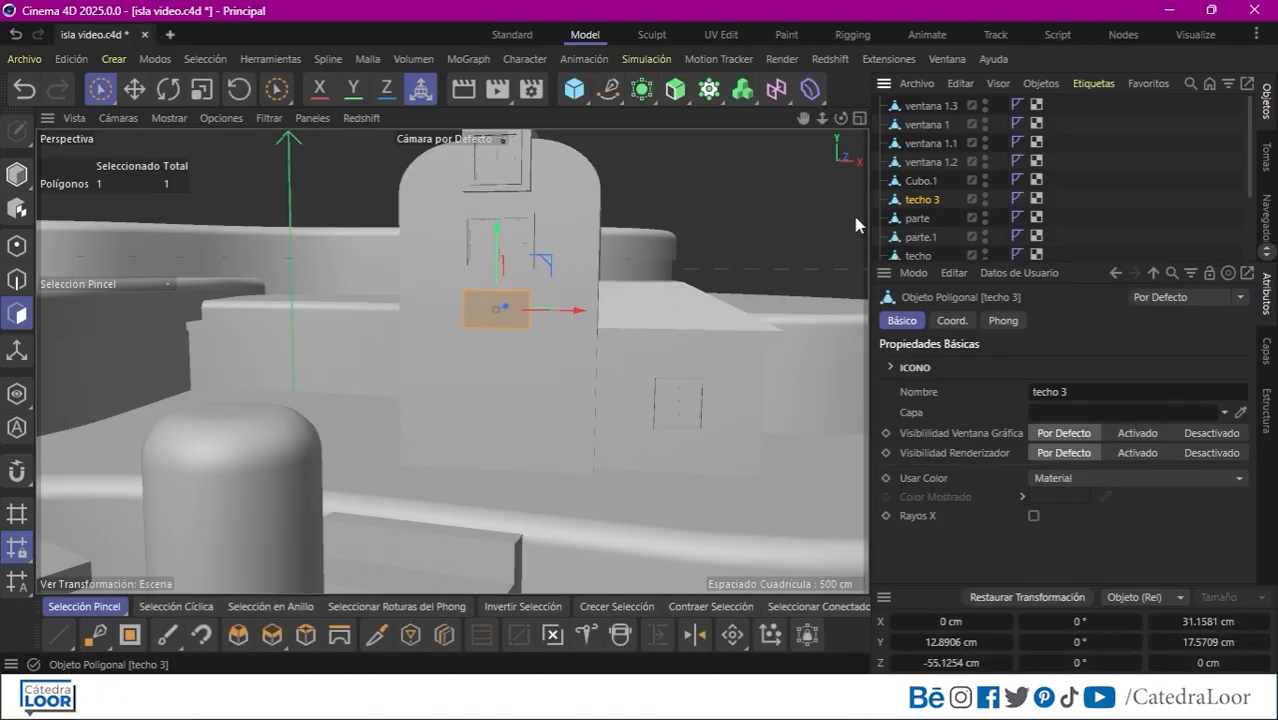
pyautogui.press('d')
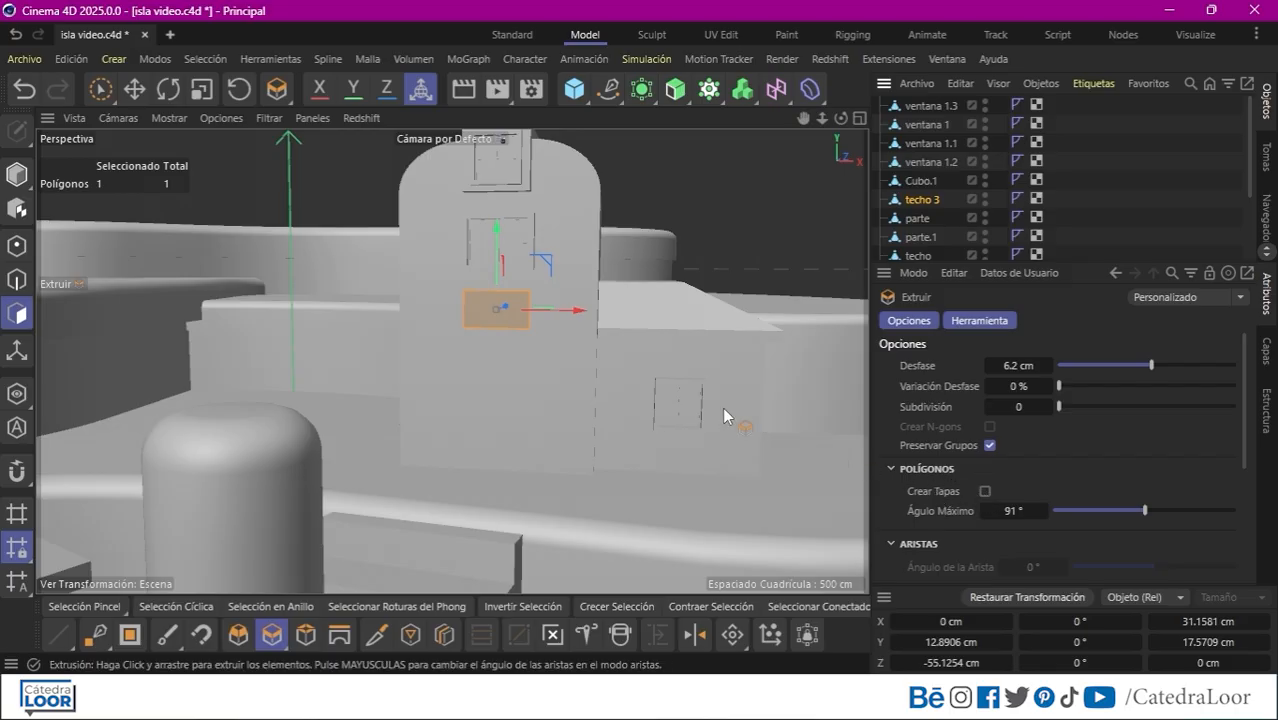
pyautogui.keyDown('alt'); pyautogui.moveTo(722, 407); pyautogui.dragTo(331, 442); pyautogui.keyUp('alt')
pyautogui.moveTo(209, 474); pyautogui.dragTo(515, 428)
pyautogui.click(16, 395)
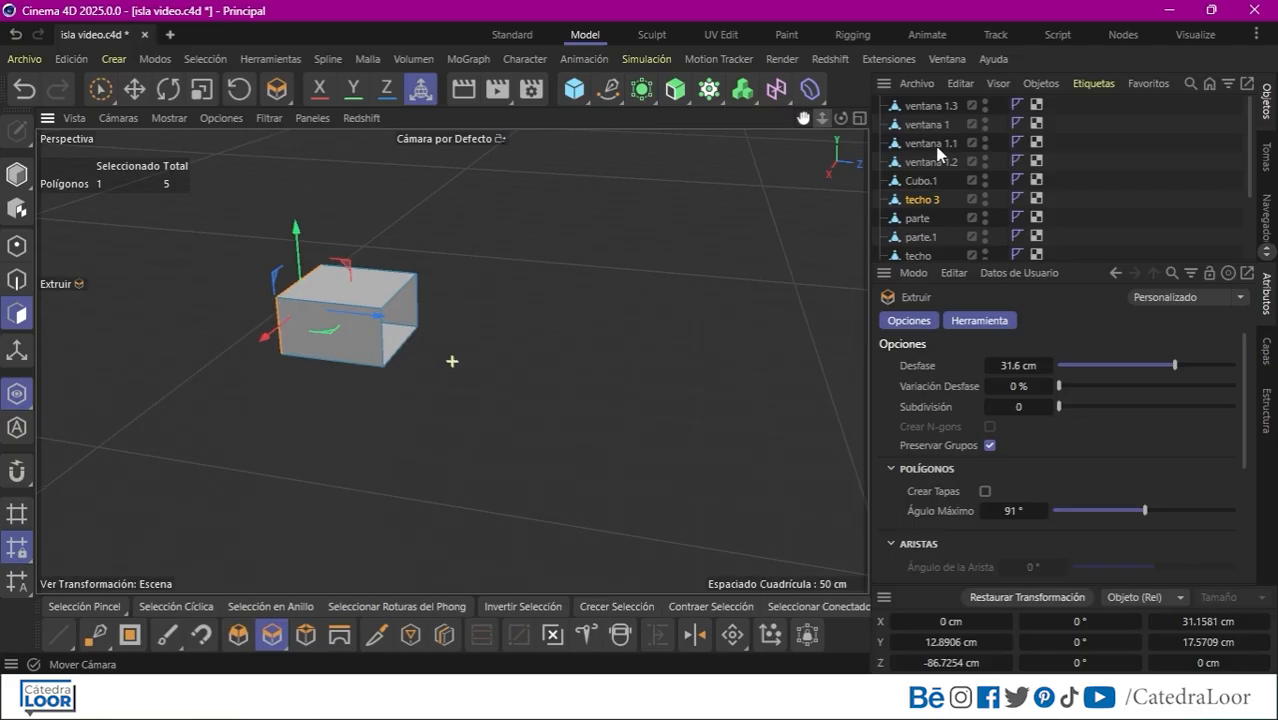
pyautogui.moveTo(822, 118); pyautogui.dragTo(906, 130)
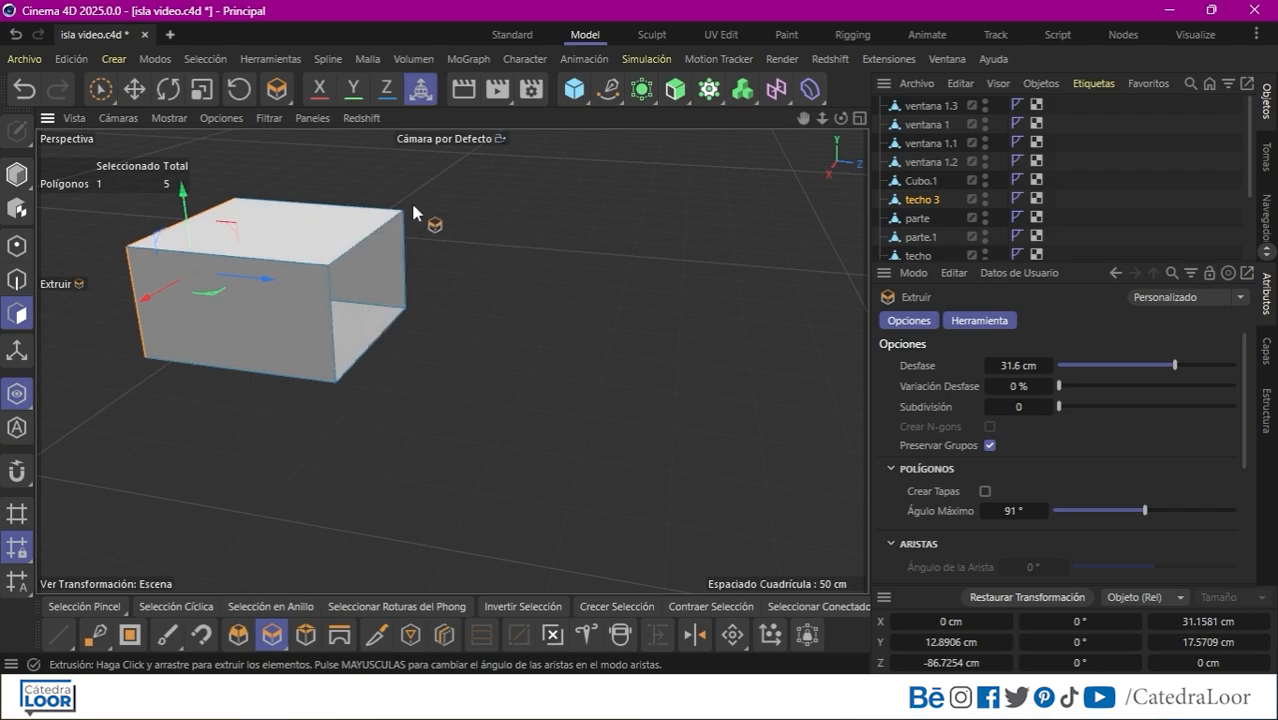
pyautogui.click(137, 640)
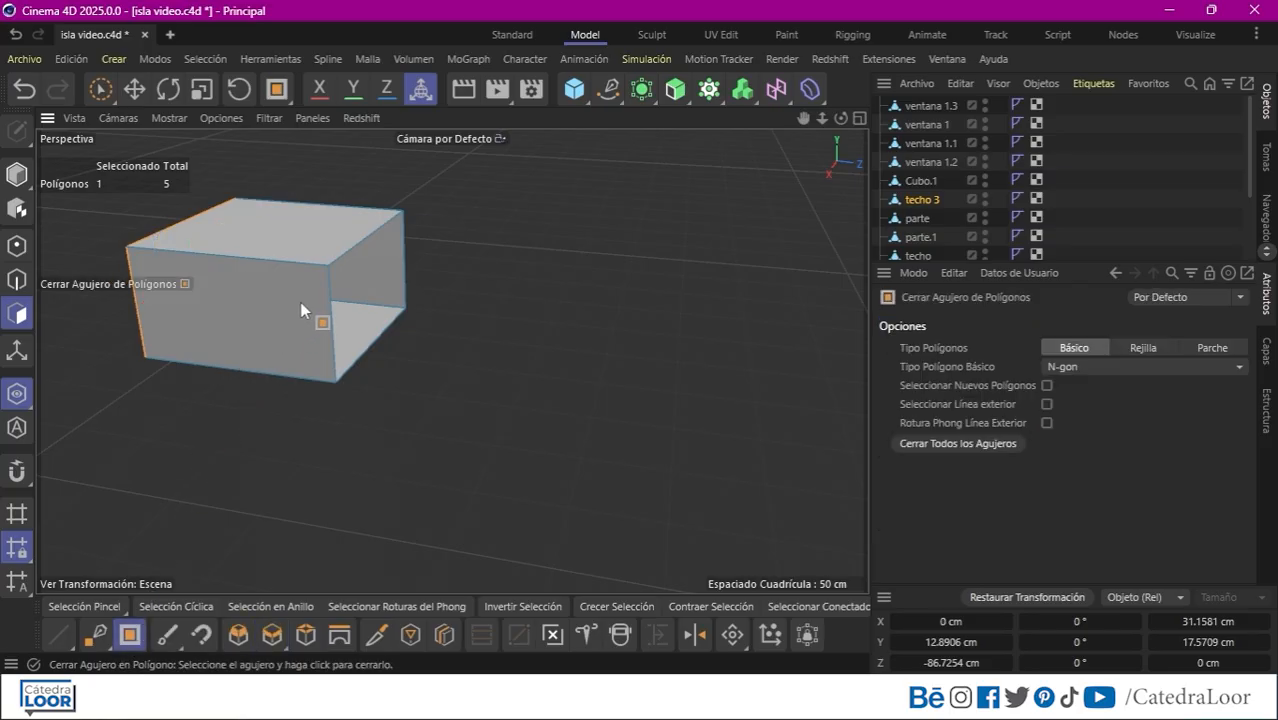
pyautogui.click(330, 270)
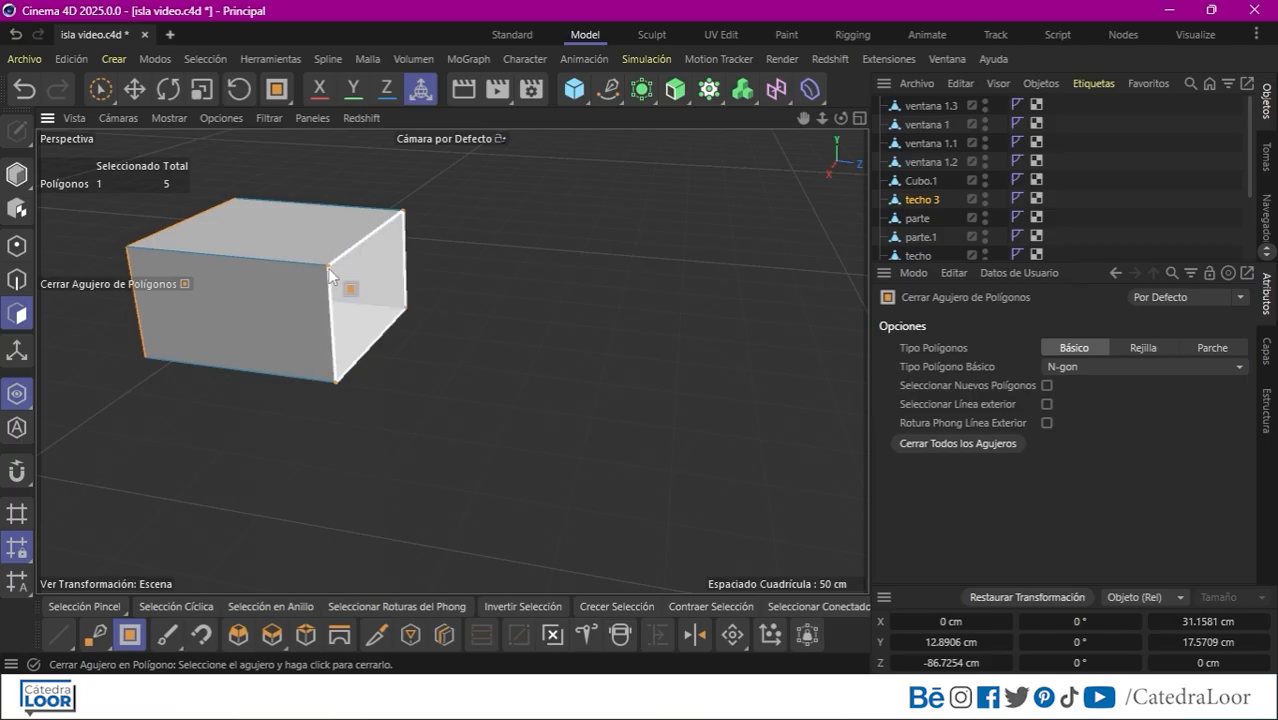
pyautogui.click(330, 272)
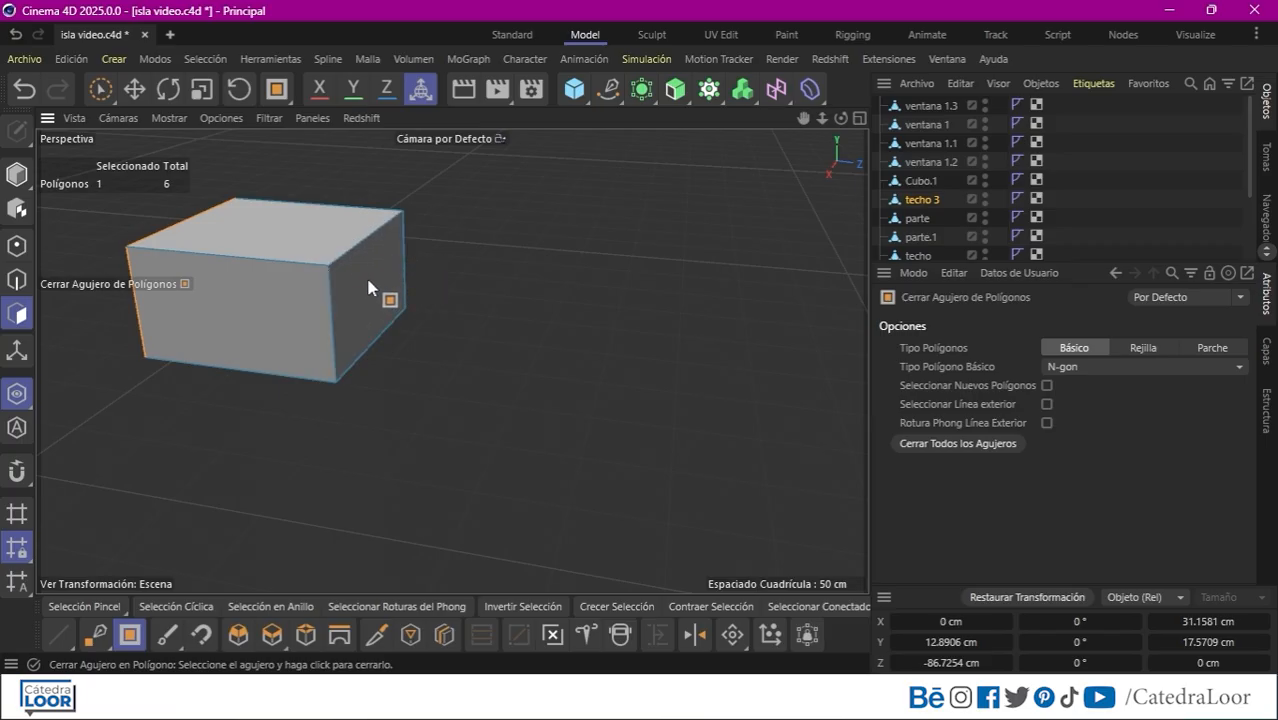
pyautogui.hotkey('ctrl', 'z')
pyautogui.click(16, 394)
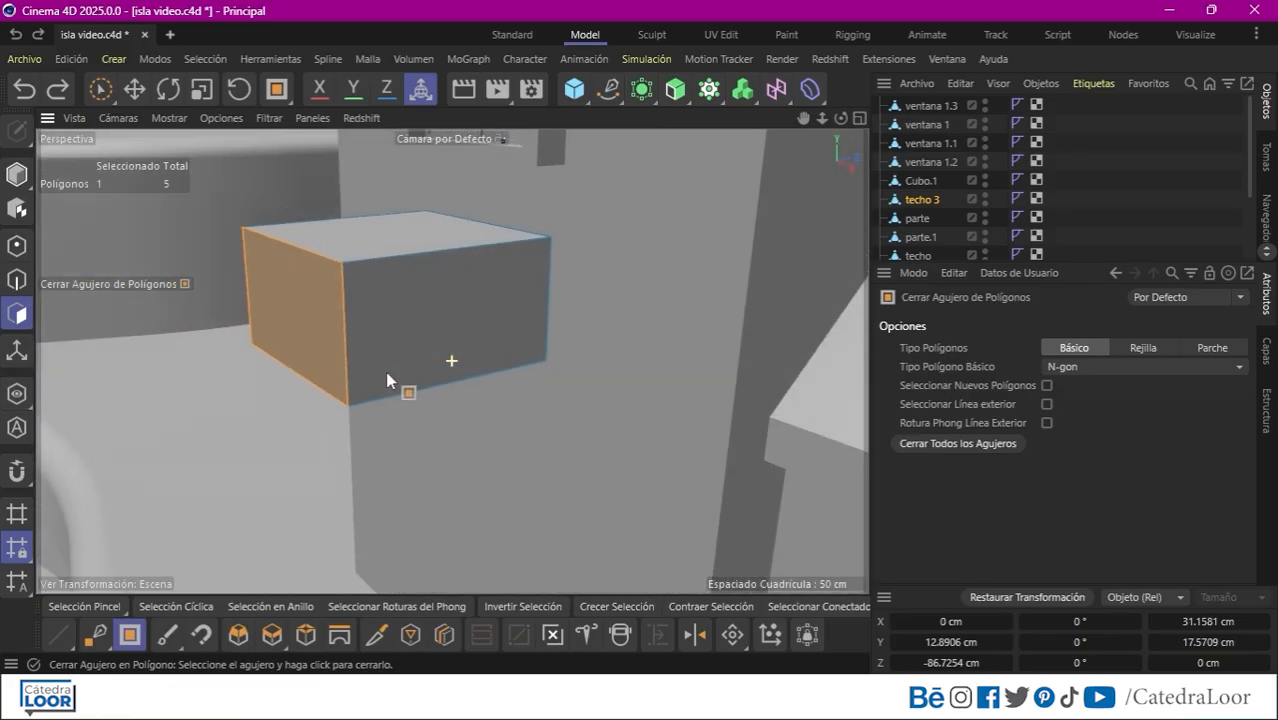
pyautogui.hotkey('ctrl', 'z')
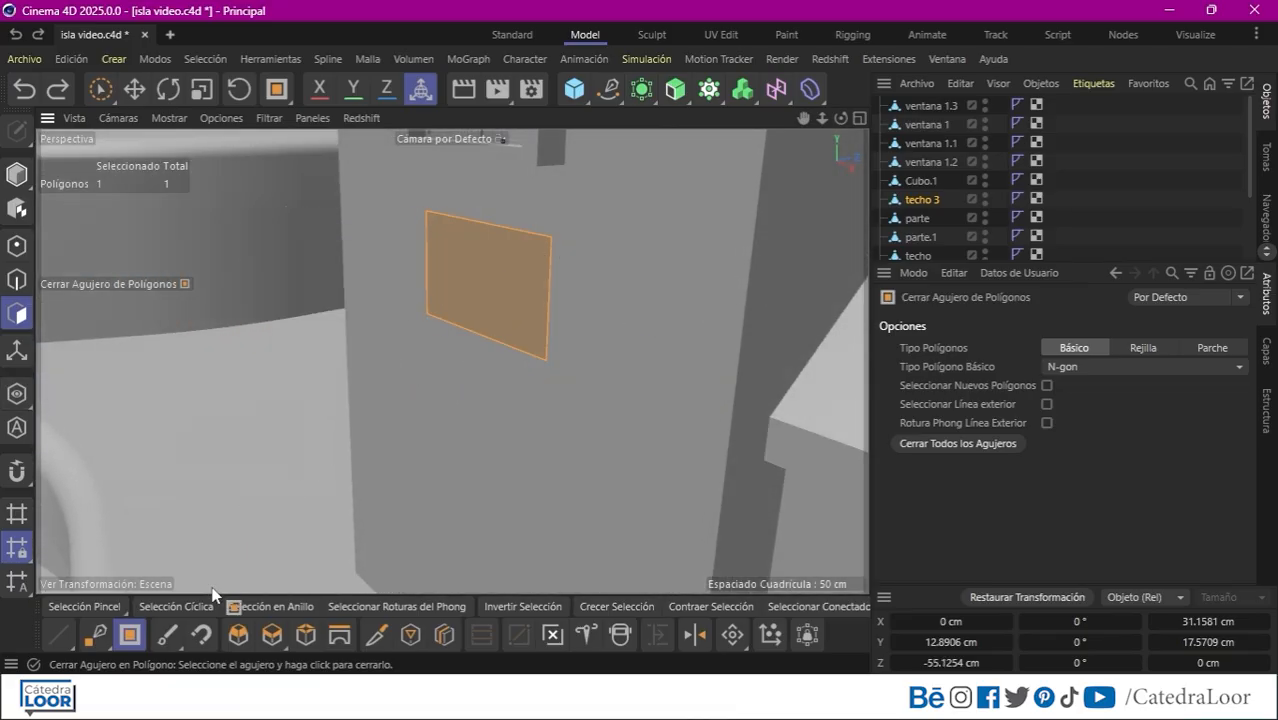
# Extrude the techo 3 polygon about 30.8 cm out from the front wall with caps enabled.
pyautogui.click(272, 634)
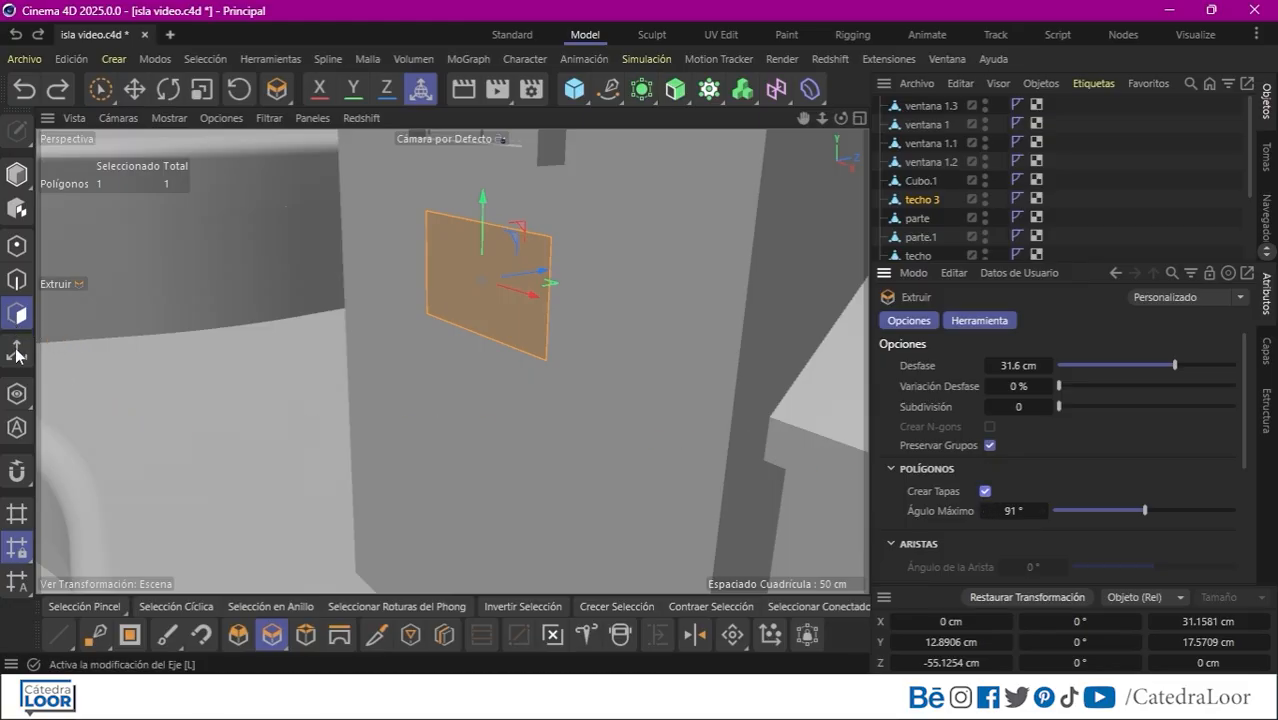
pyautogui.click(16, 393)
pyautogui.moveTo(284, 455); pyautogui.dragTo(305, 491)
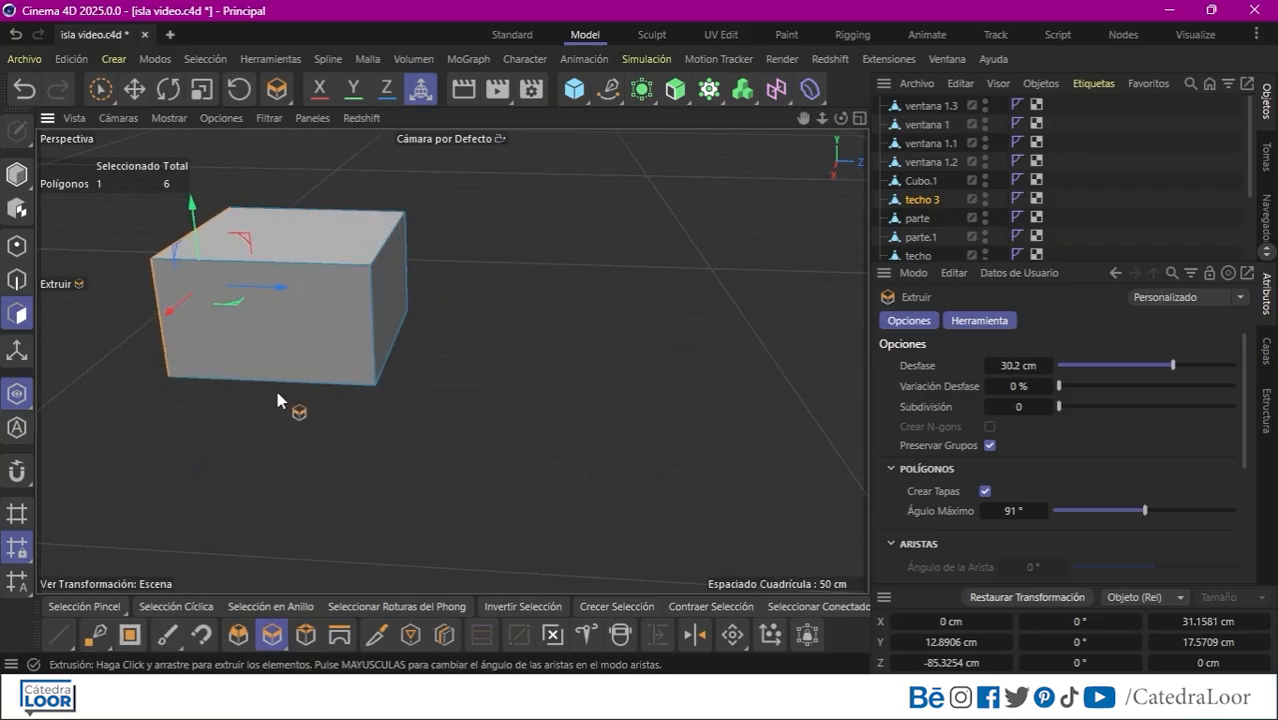
pyautogui.hotkey('ctrl', 'z')
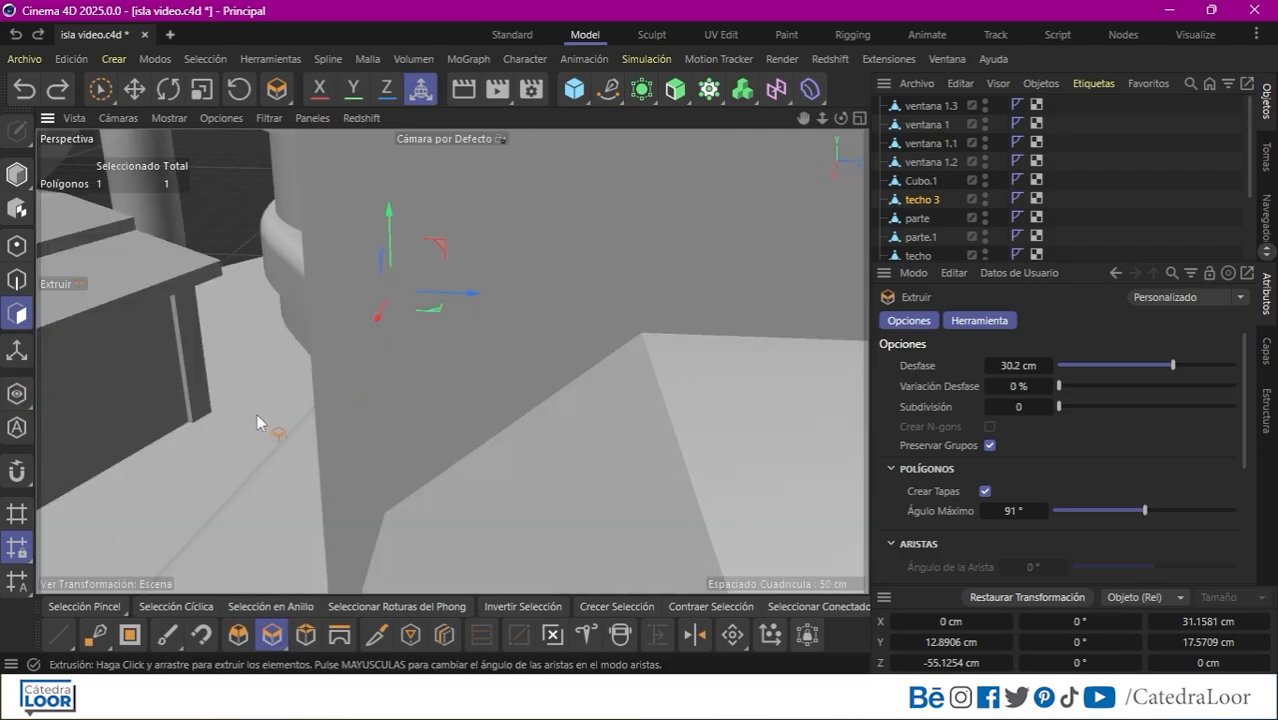
pyautogui.scroll(3, 300, 420)
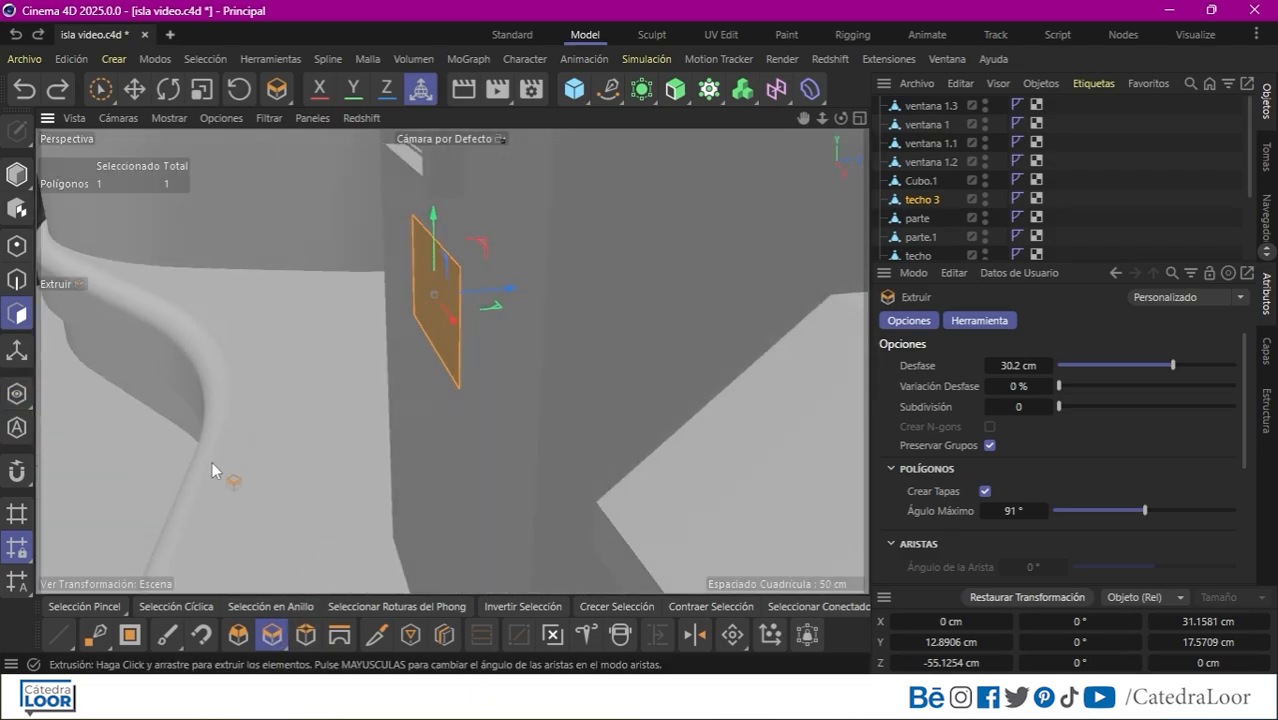
pyautogui.moveTo(328, 447); pyautogui.dragTo(482, 436)
# Slope the top of techo 3 by lowering its upper front edge to about Y 8.3 cm, with the front at about Z -82.5 cm.
pyautogui.moveTo(822, 118); pyautogui.dragTo(800, 142)
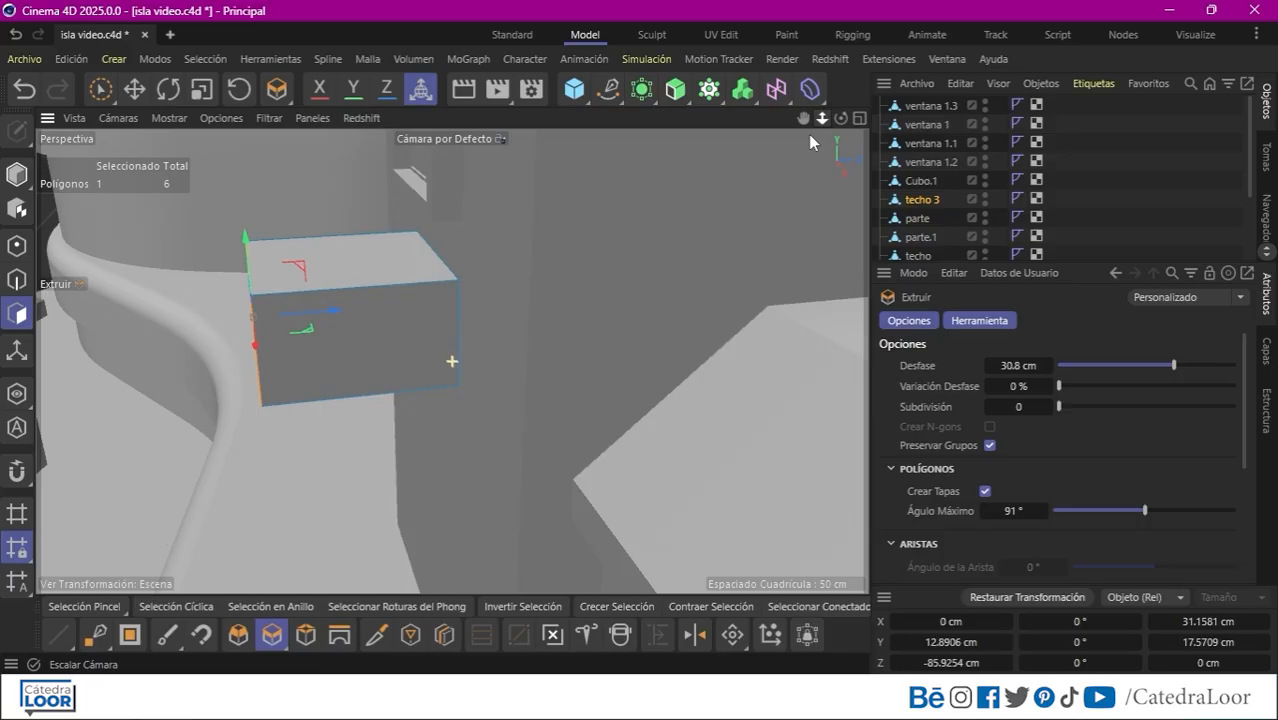
pyautogui.moveTo(841, 118); pyautogui.dragTo(930, 118)
pyautogui.click(20, 281)
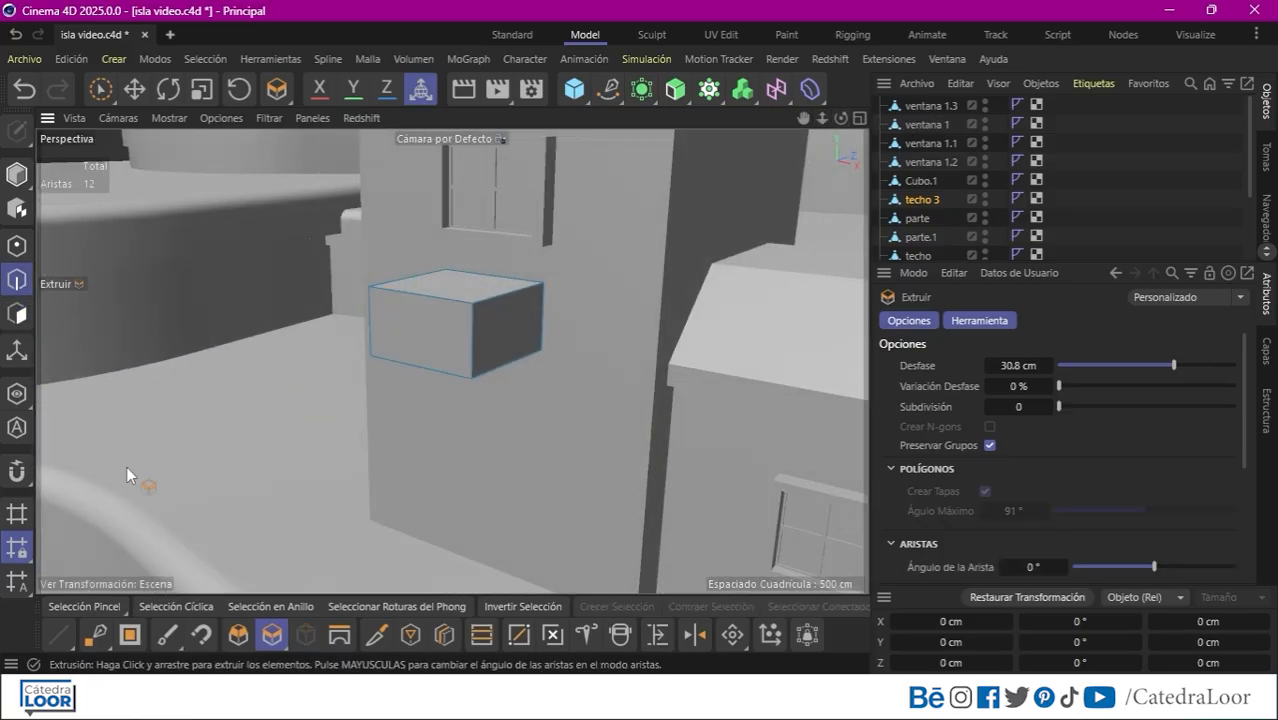
pyautogui.click(95, 606)
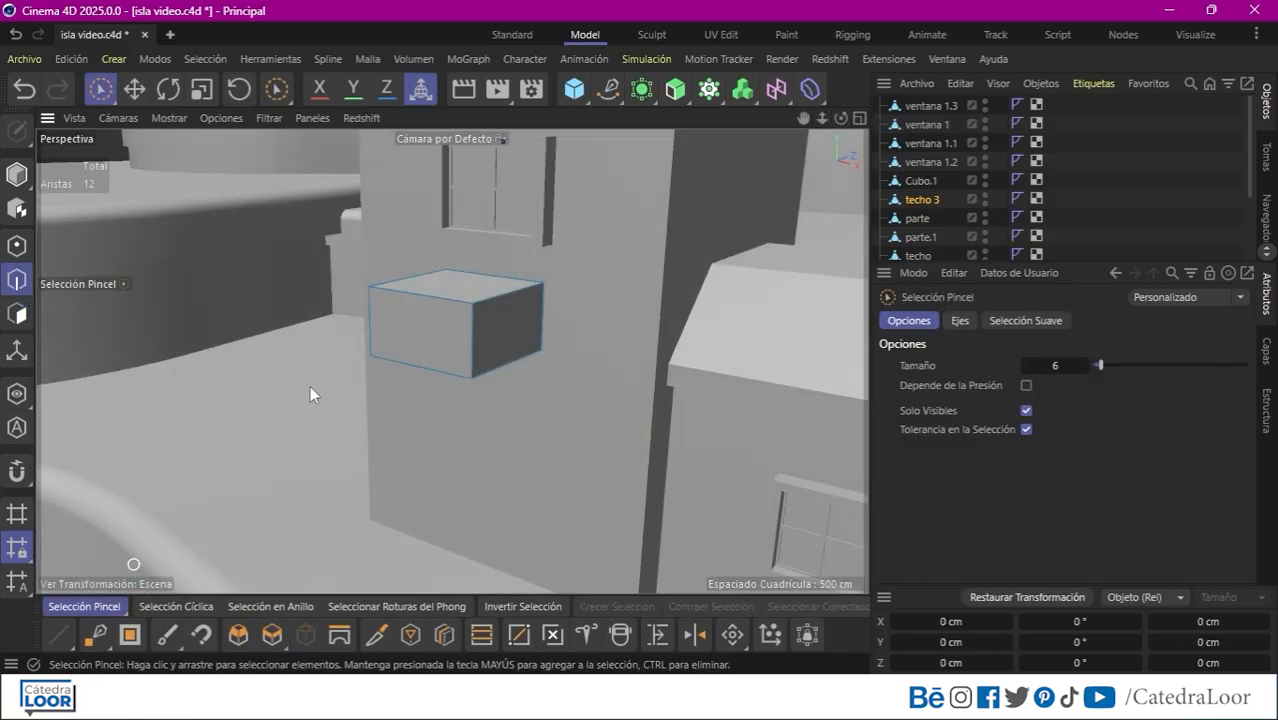
pyautogui.click(423, 298)
pyautogui.moveTo(416, 226); pyautogui.dragTo(426, 283)
pyautogui.moveTo(822, 118); pyautogui.dragTo(864, 118)
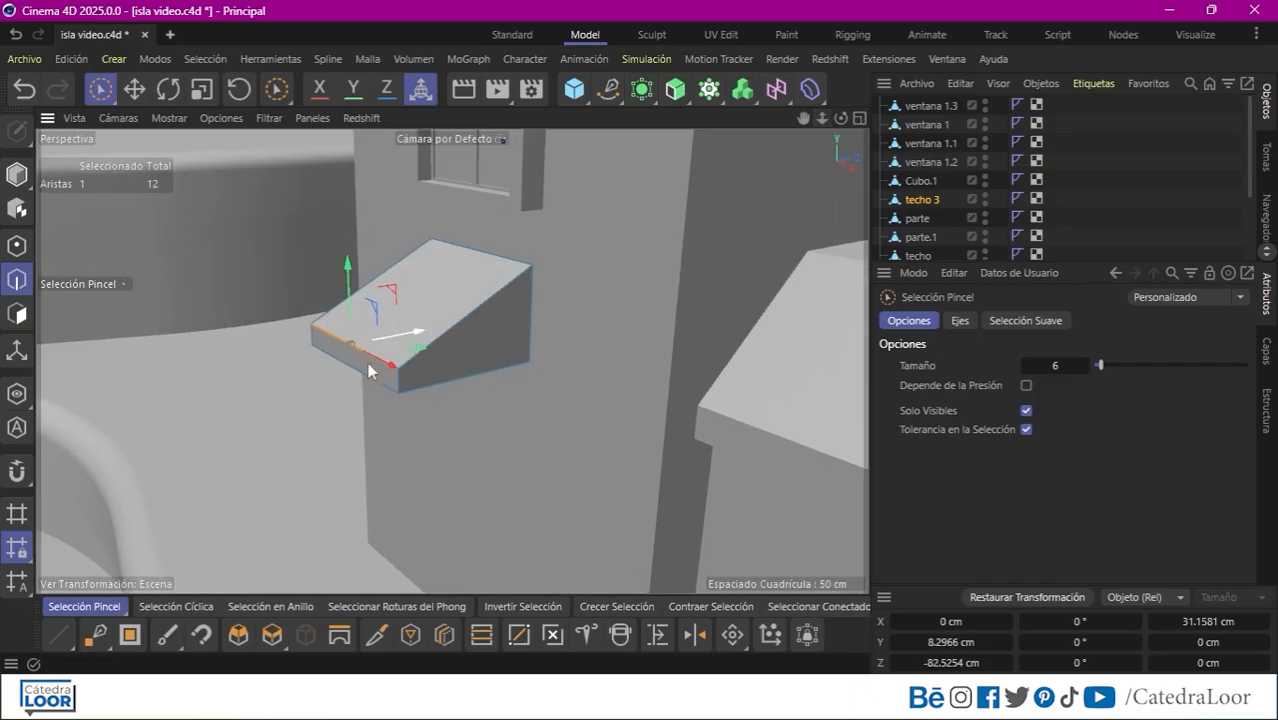
# Add three loop cuts to techo 3: near the front edge at about 10.8 % and near the two sides at about 89 % and 13.7 %.
pyautogui.click(444, 635)
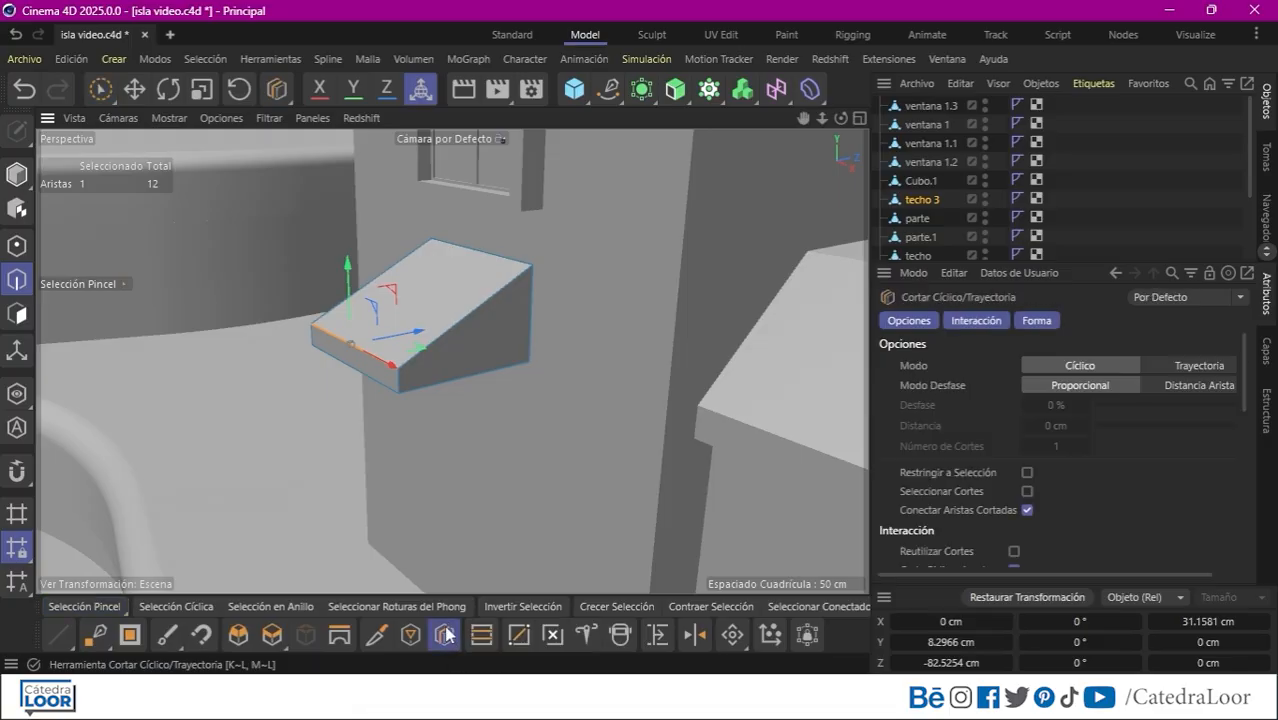
pyautogui.click(415, 372)
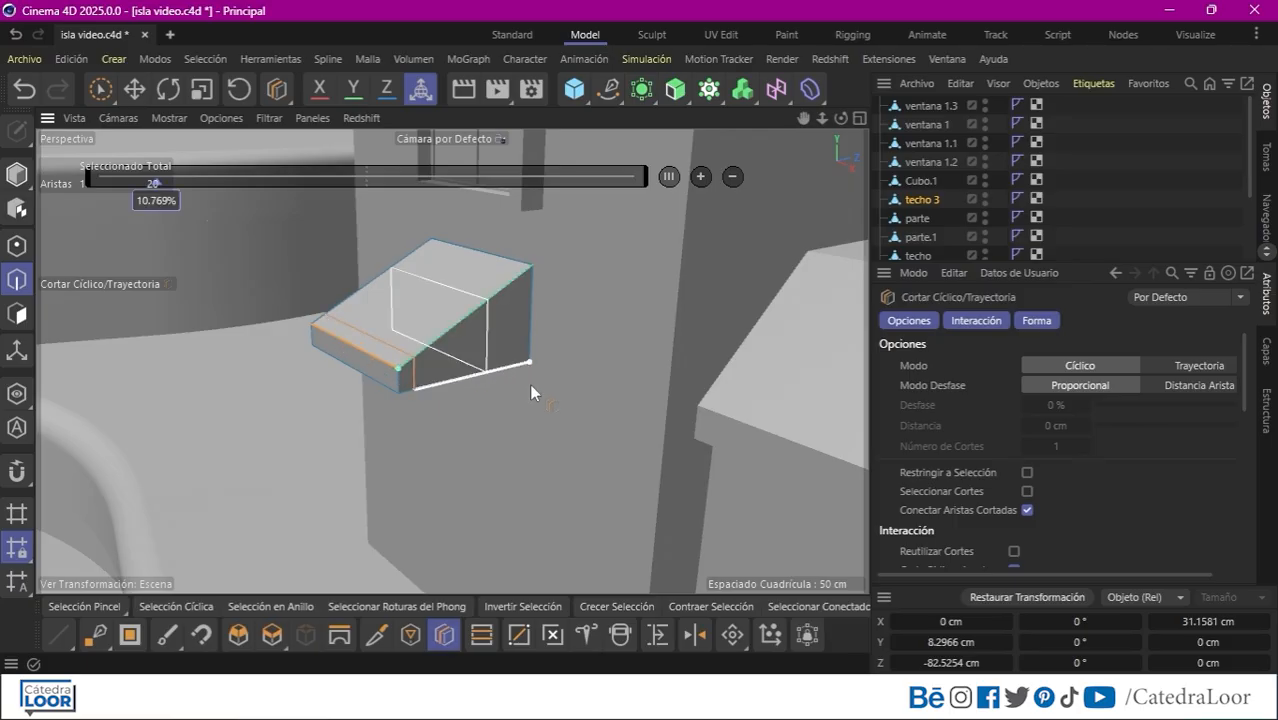
pyautogui.keyDown('alt'); pyautogui.moveTo(539, 413); pyautogui.dragTo(575, 430); pyautogui.keyUp('alt')
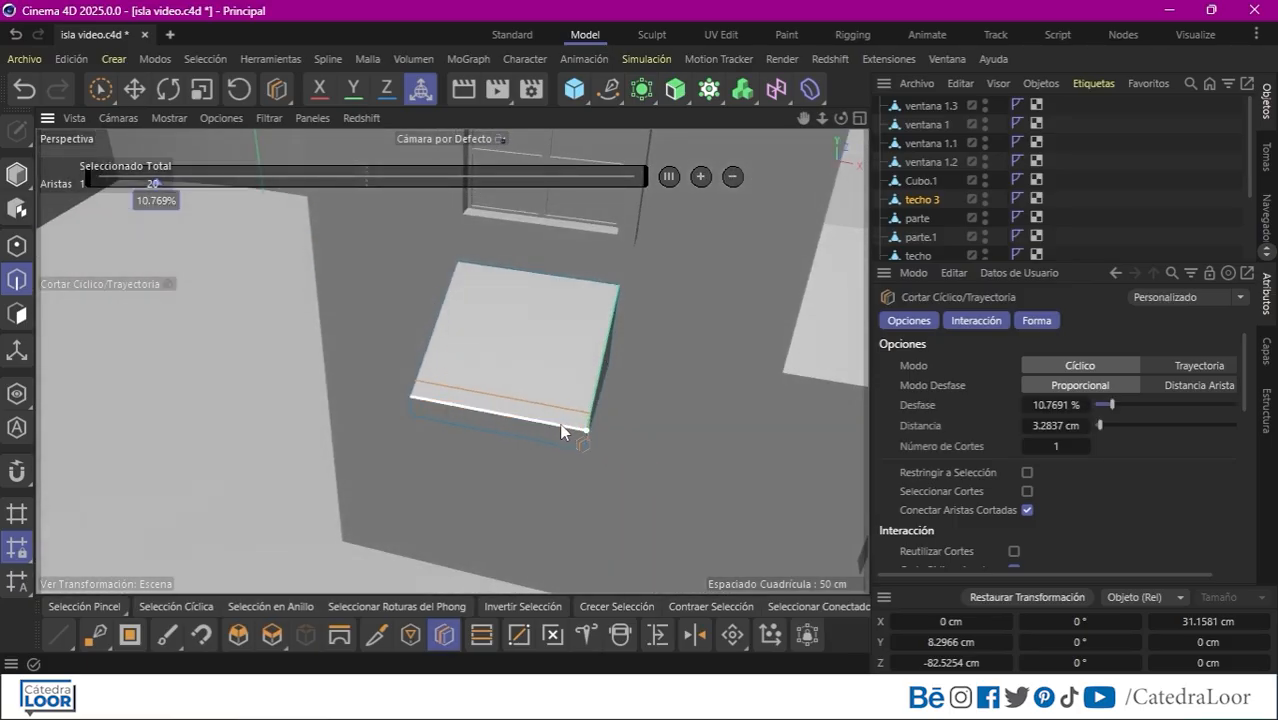
pyautogui.click(601, 289)
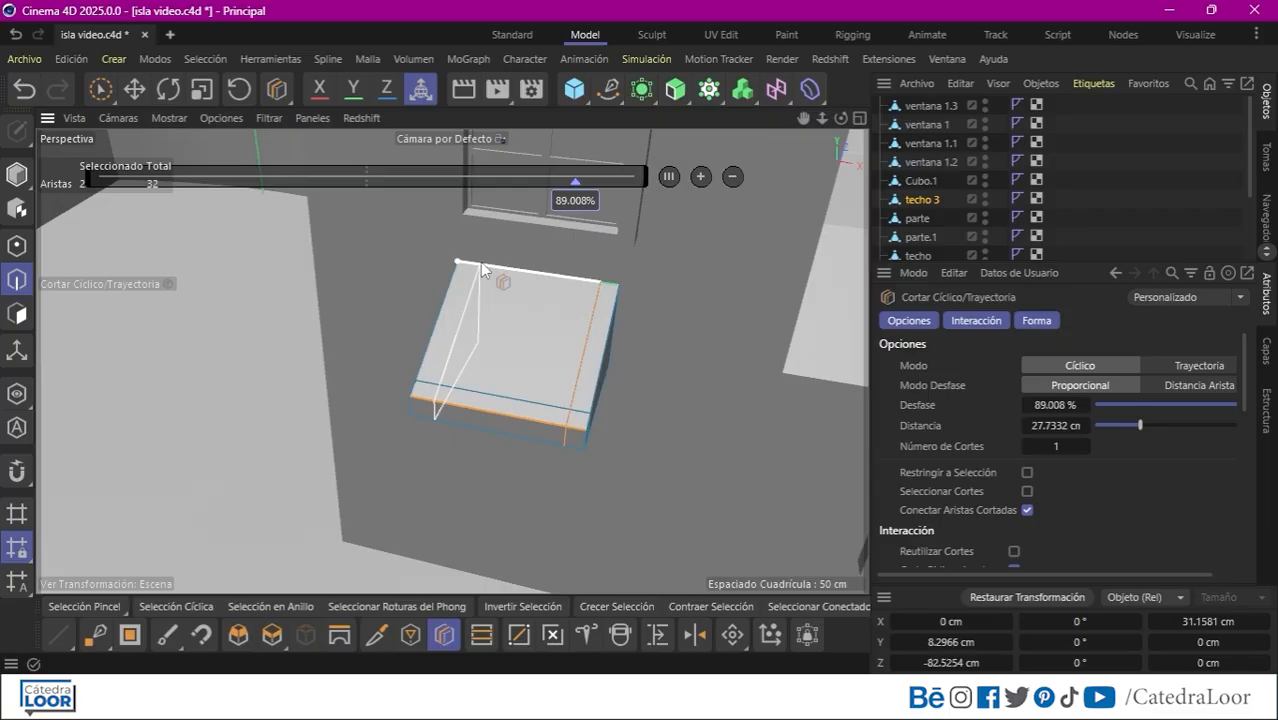
pyautogui.click(475, 261)
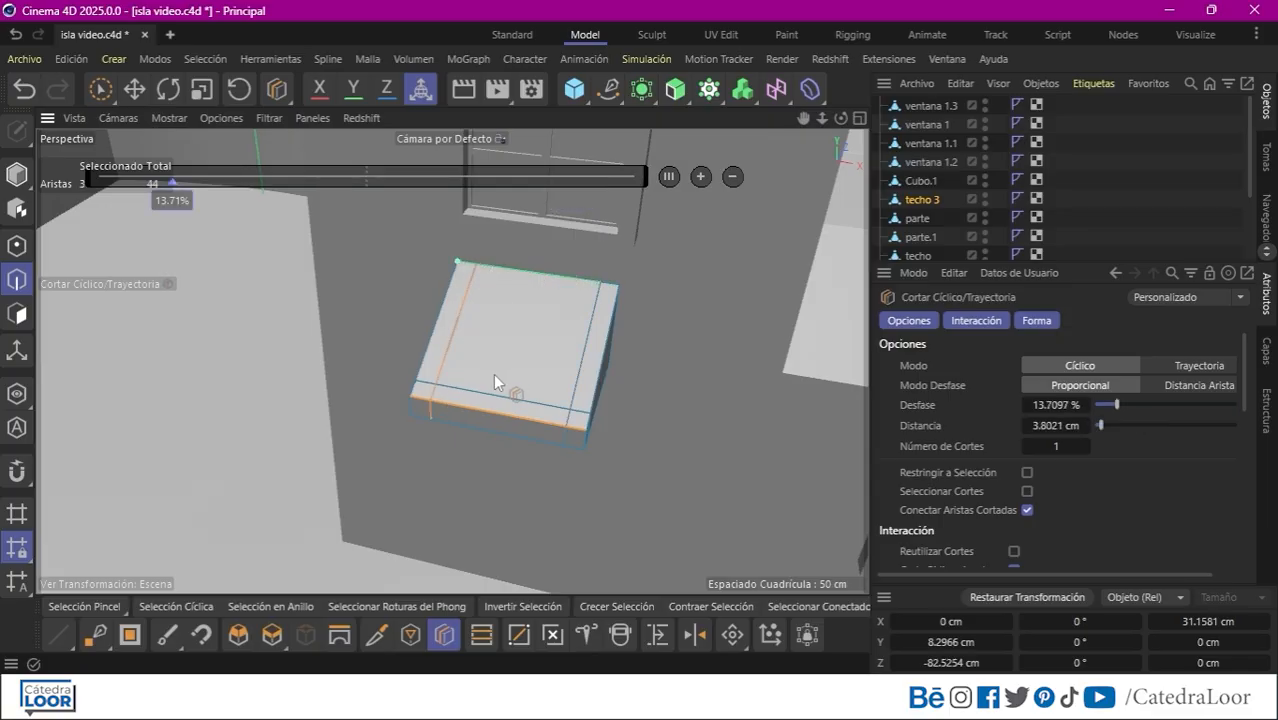
# Inset the two front corner polygons on the underside of techo 3 by about 0.58 cm and split them into a separate object.
pyautogui.keyDown('alt'); pyautogui.moveTo(447, 352); pyautogui.dragTo(354, 157); pyautogui.keyUp('alt')
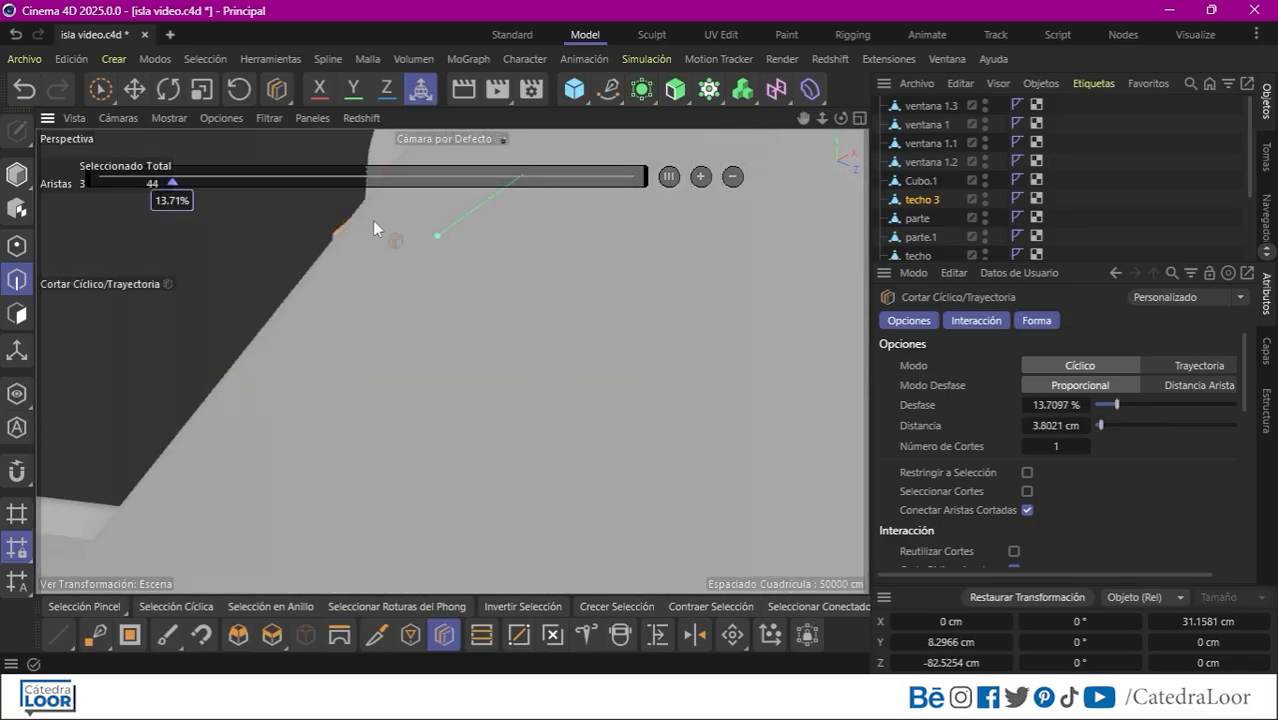
pyautogui.click(17, 394)
pyautogui.click(84, 606)
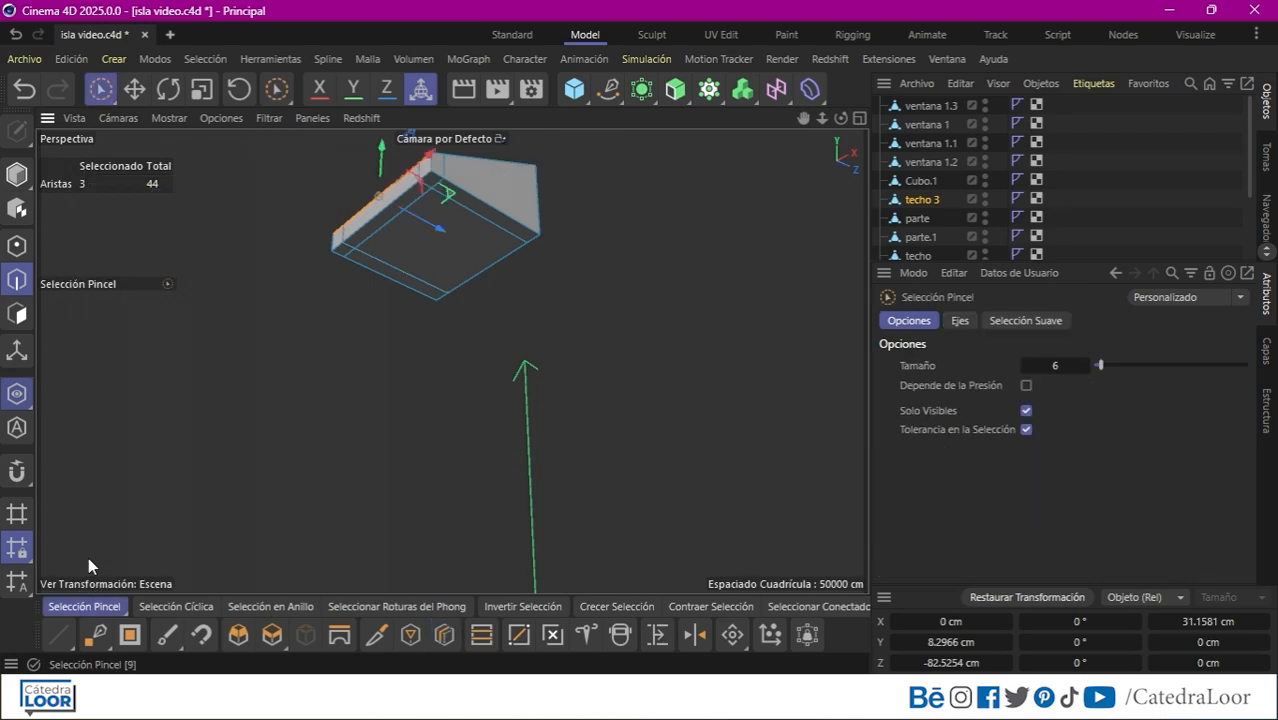
pyautogui.click(17, 314)
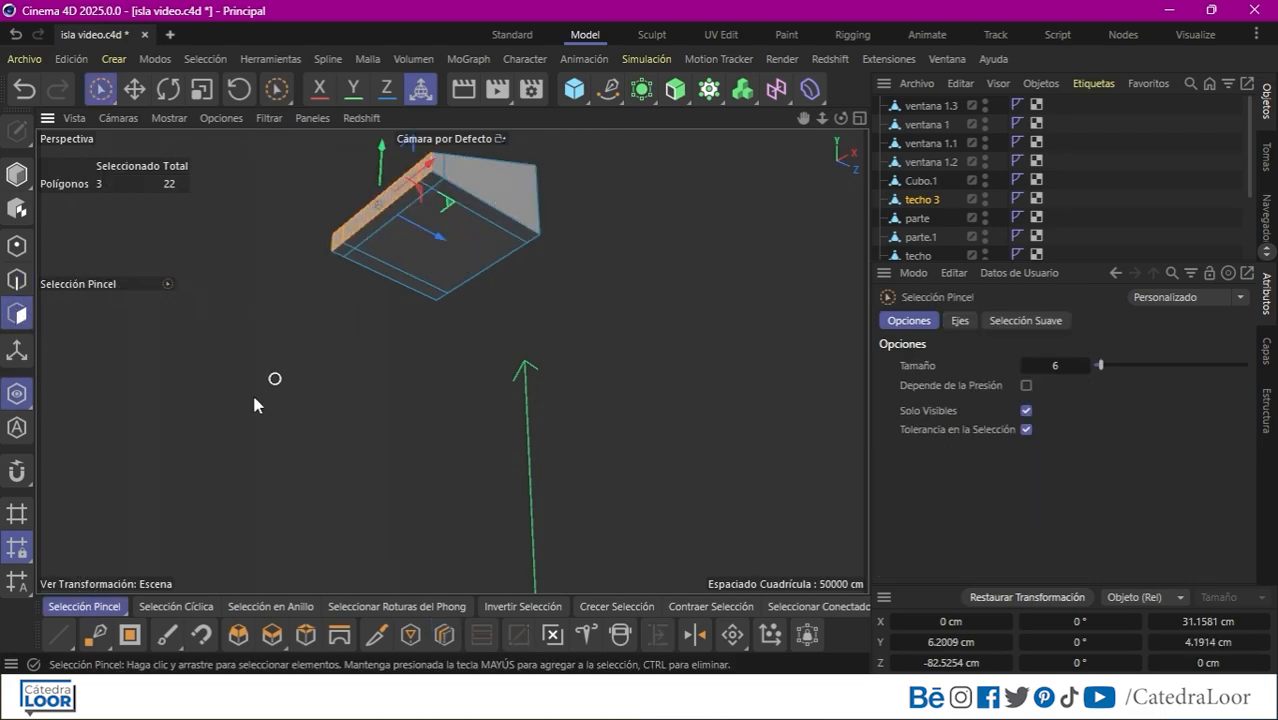
pyautogui.moveTo(807, 120); pyautogui.dragTo(775, 210)
pyautogui.click(649, 138)
pyautogui.keyDown('shift'); pyautogui.click(358, 330); pyautogui.keyUp('shift')
pyautogui.click(306, 634)
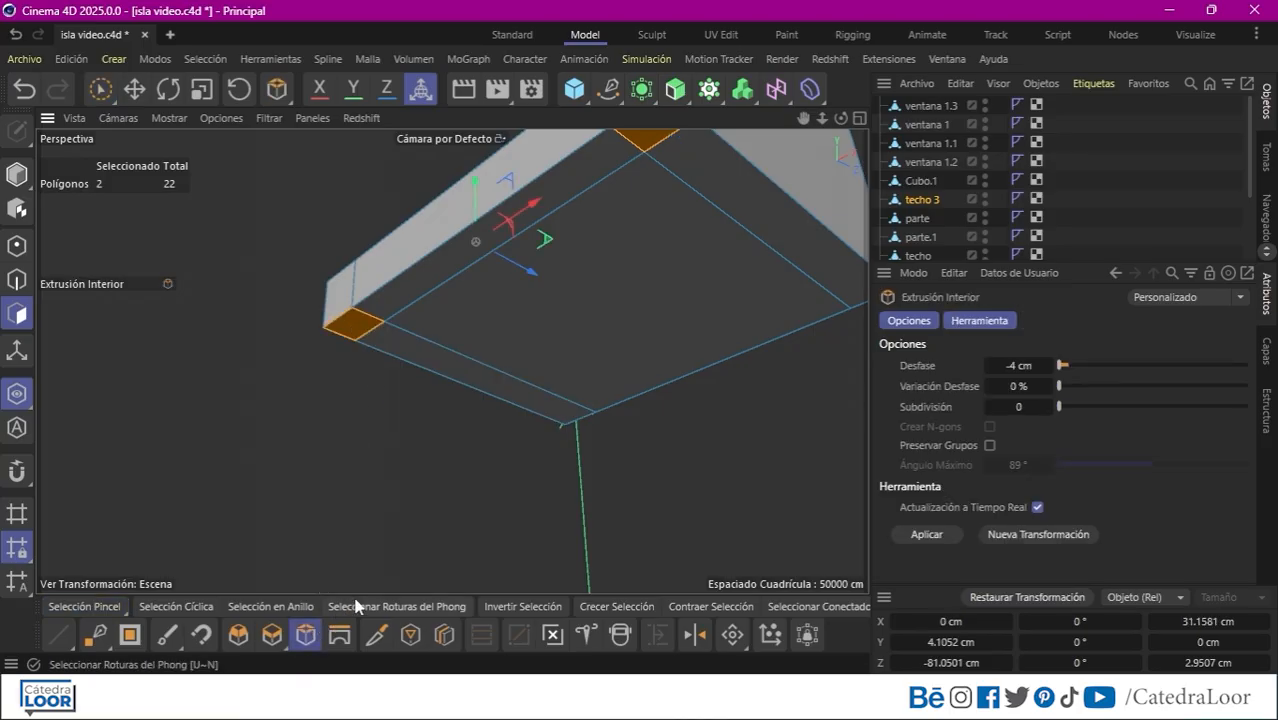
pyautogui.moveTo(705, 449); pyautogui.dragTo(705, 477)
pyautogui.rightClick(647, 157)
pyautogui.click(690, 478)
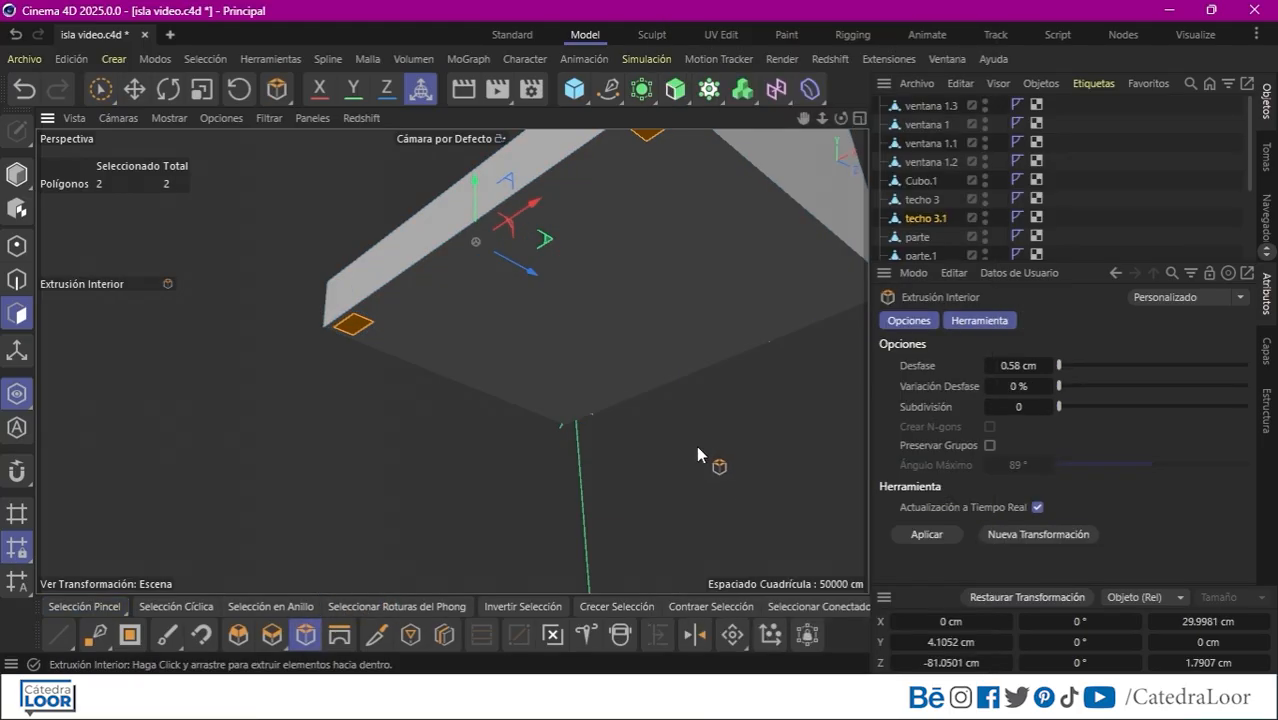
# Extrude the two split corner polygons down toward the ground as canopy posts about 69 cm long.
pyautogui.click(859, 118)
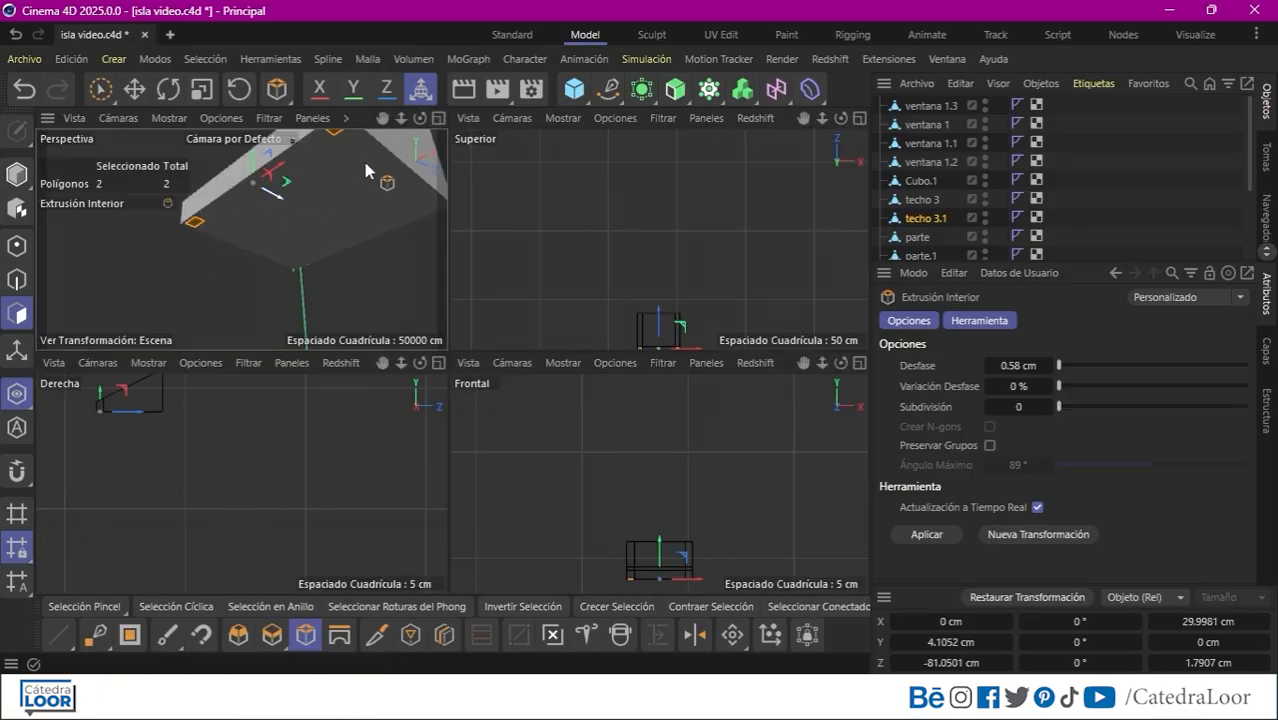
pyautogui.click(438, 118)
pyautogui.scroll(3, 77, 394)
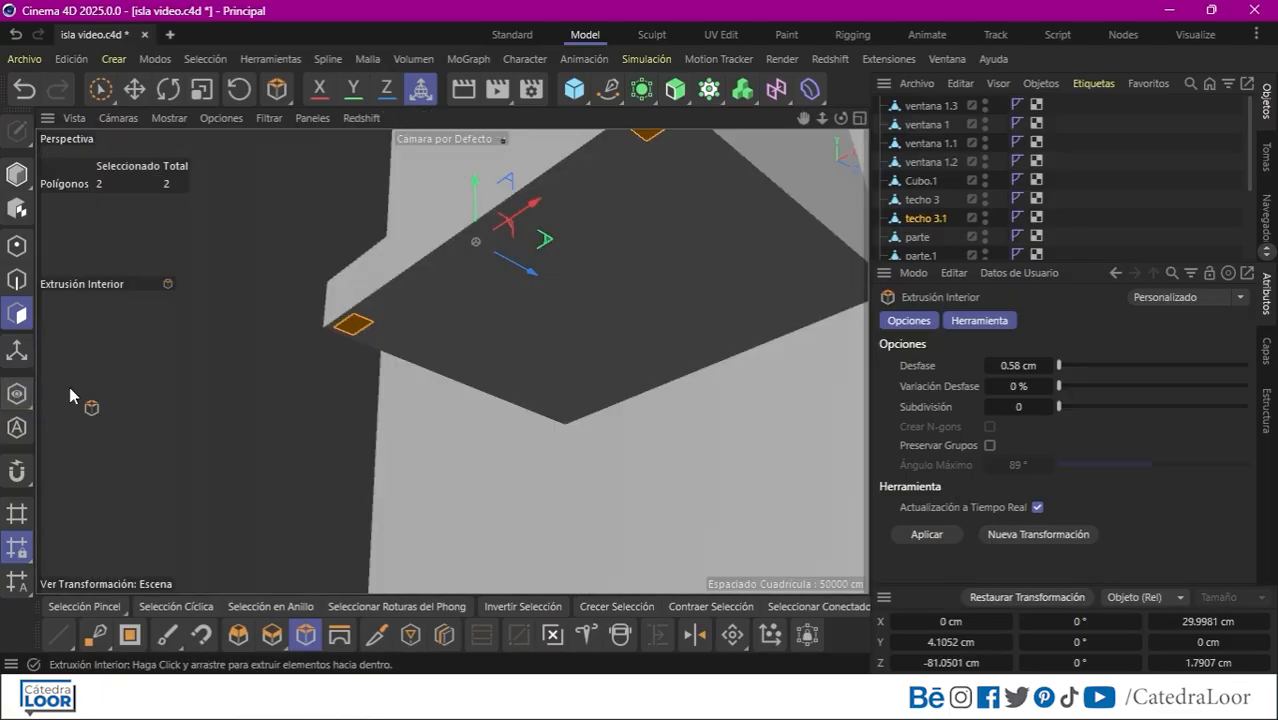
pyautogui.moveTo(823, 122); pyautogui.dragTo(375, 475)
pyautogui.scroll(-3, 375, 475)
pyautogui.click(272, 635)
pyautogui.moveTo(484, 462); pyautogui.dragTo(850, 459)
pyautogui.moveTo(439, 357); pyautogui.dragTo(438, 448)
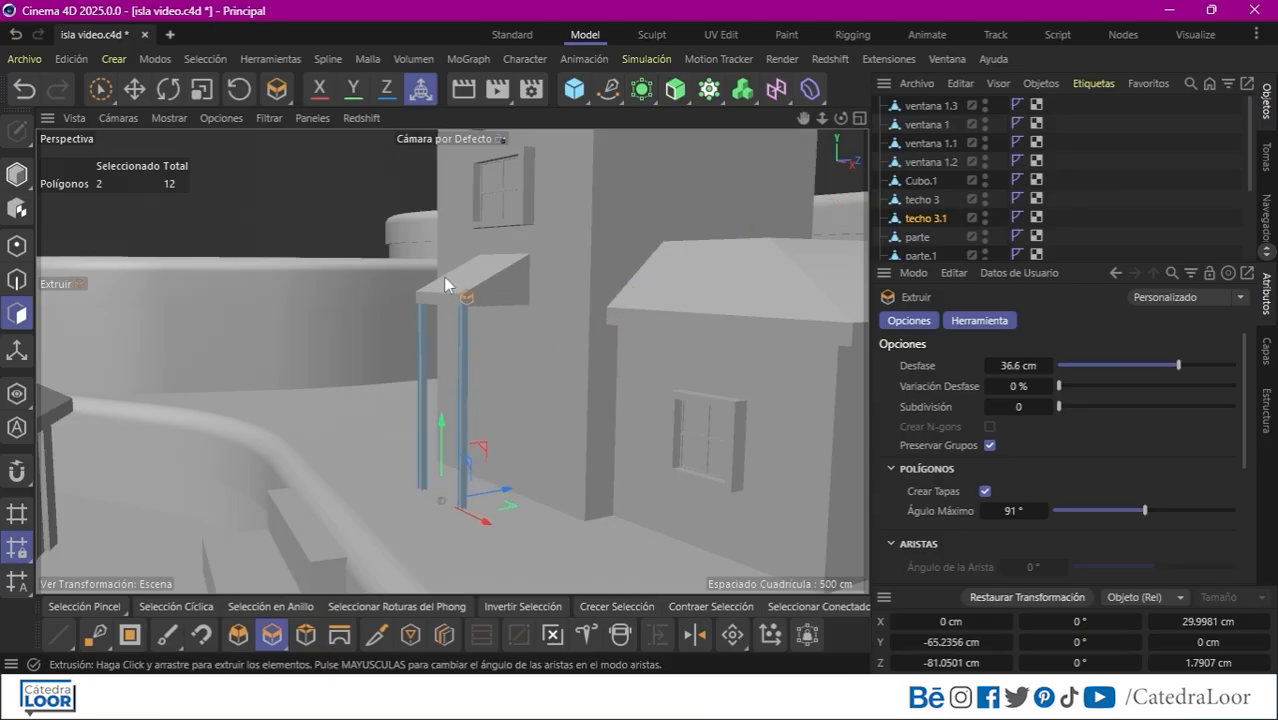
# Widen the three wall-side polygons of the sloped canopy roof techo 3 along X to about 40.9 cm, isolating it for selection.
pyautogui.moveTo(822, 118); pyautogui.dragTo(821, 150)
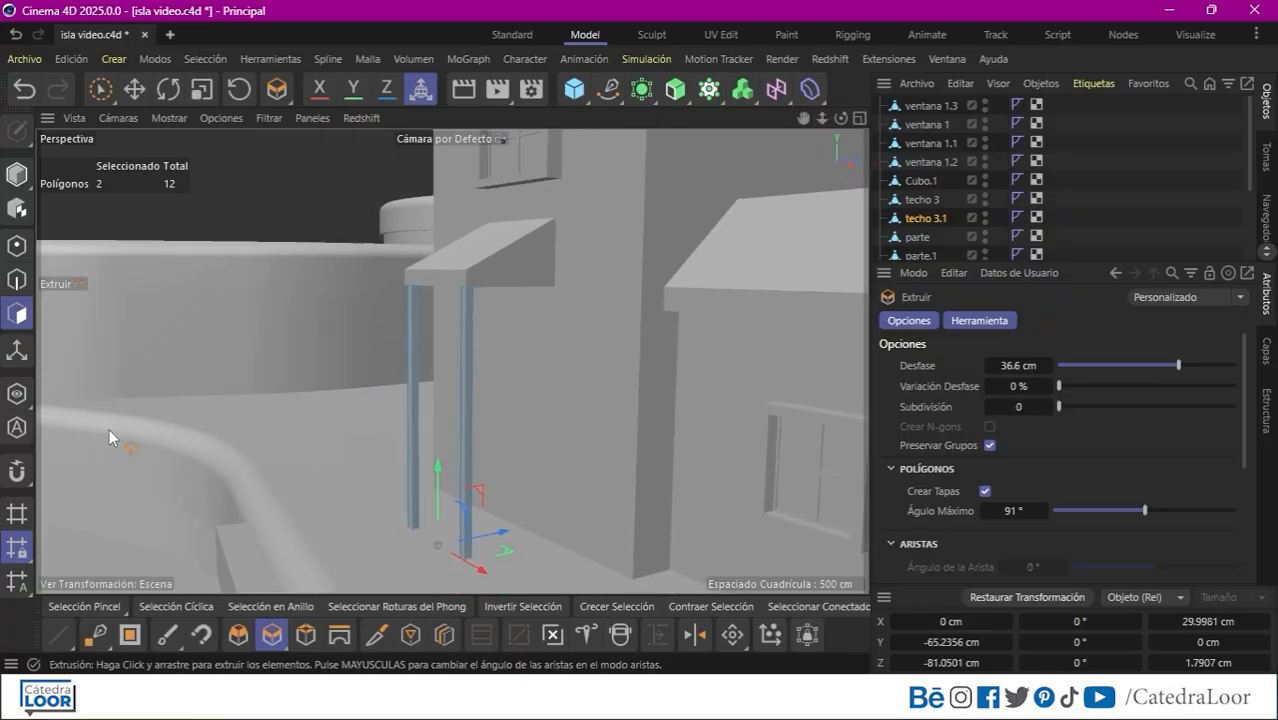
pyautogui.click(90, 606)
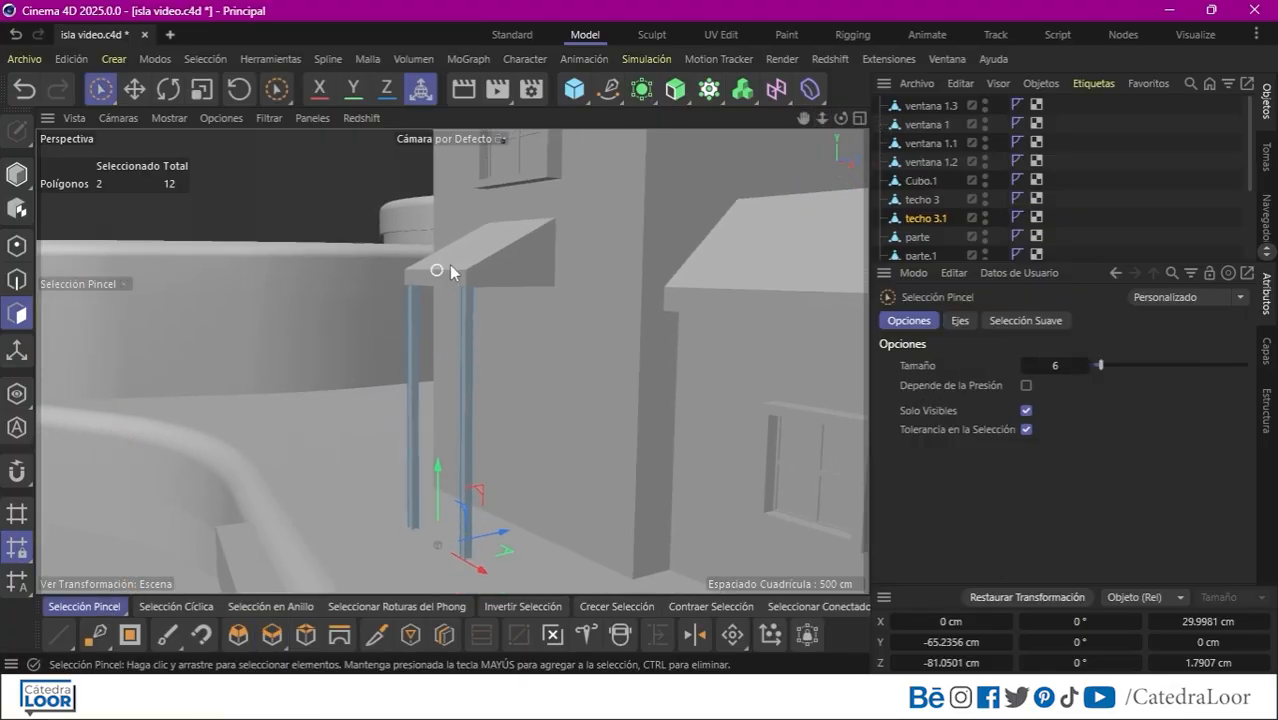
pyautogui.click(16, 174)
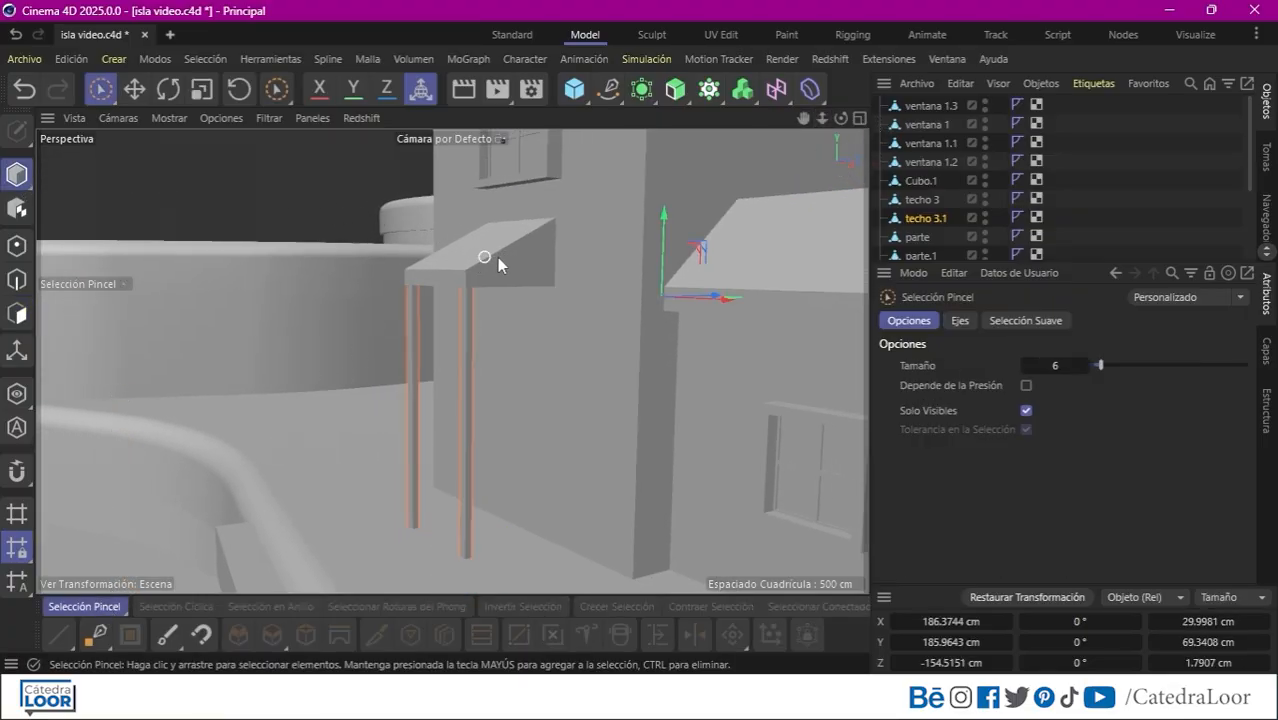
pyautogui.click(497, 258)
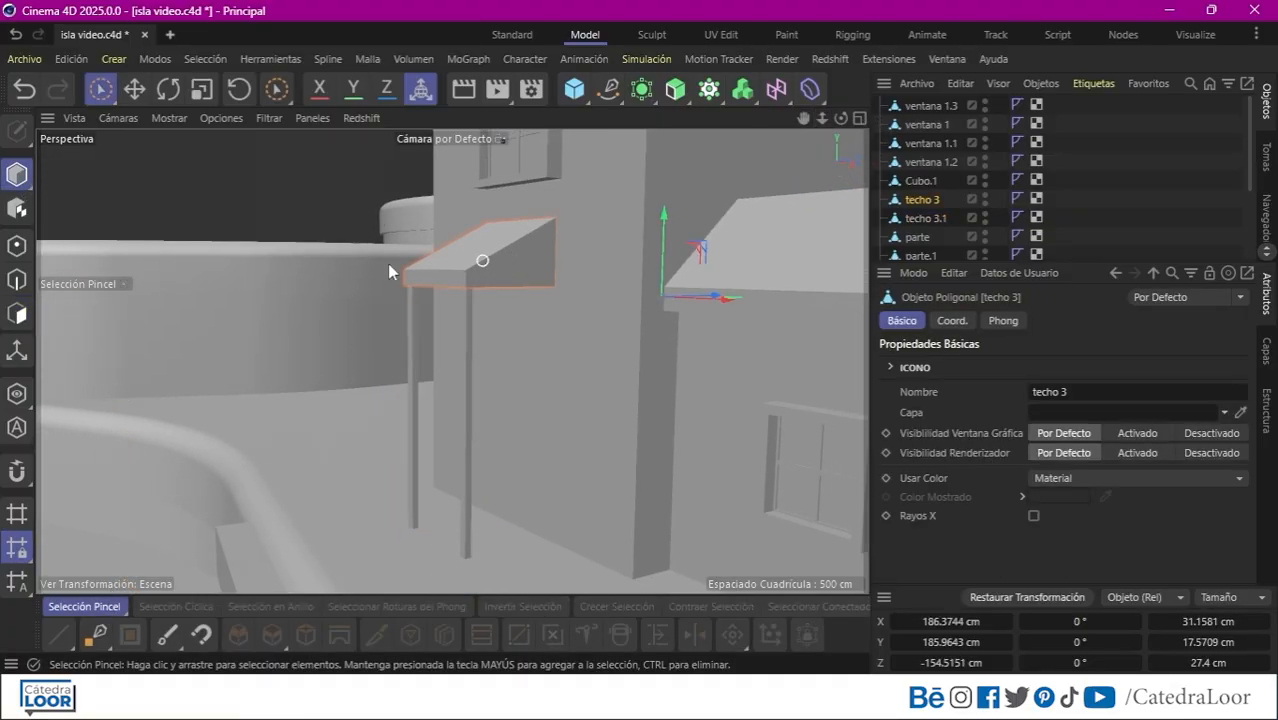
pyautogui.click(16, 396)
pyautogui.click(16, 314)
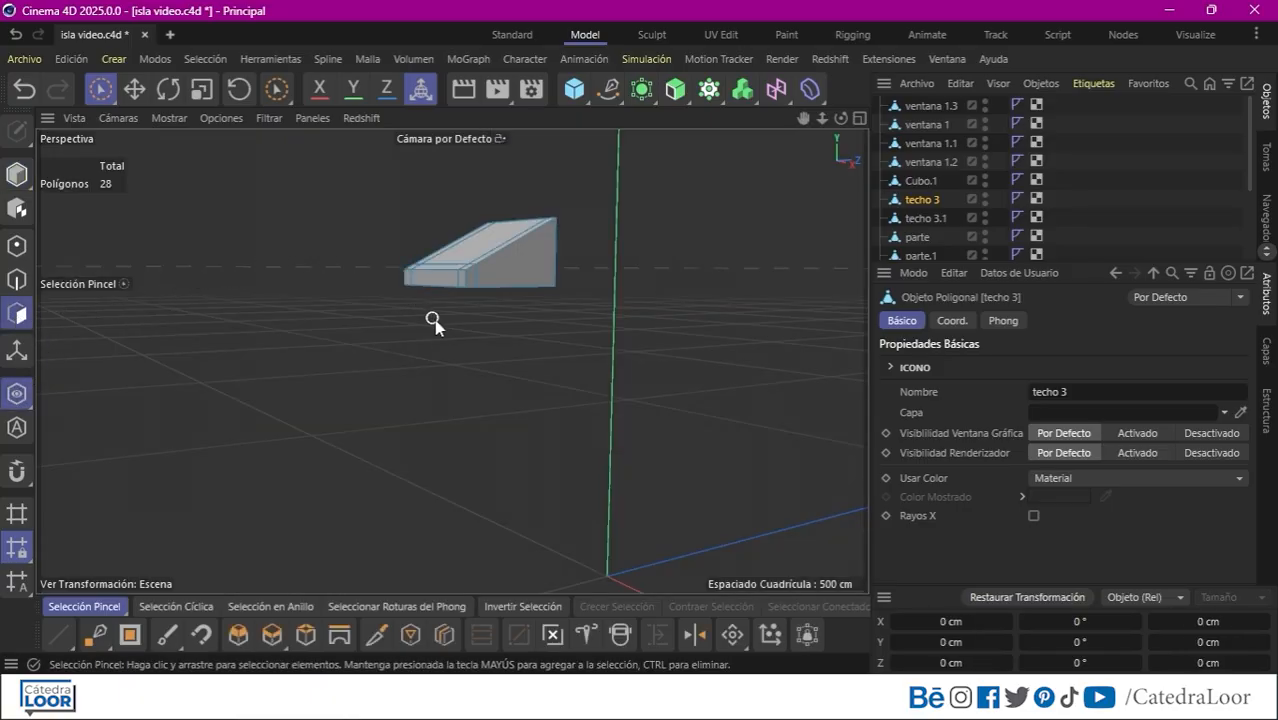
pyautogui.scroll(2, 247, 393)
pyautogui.click(464, 267)
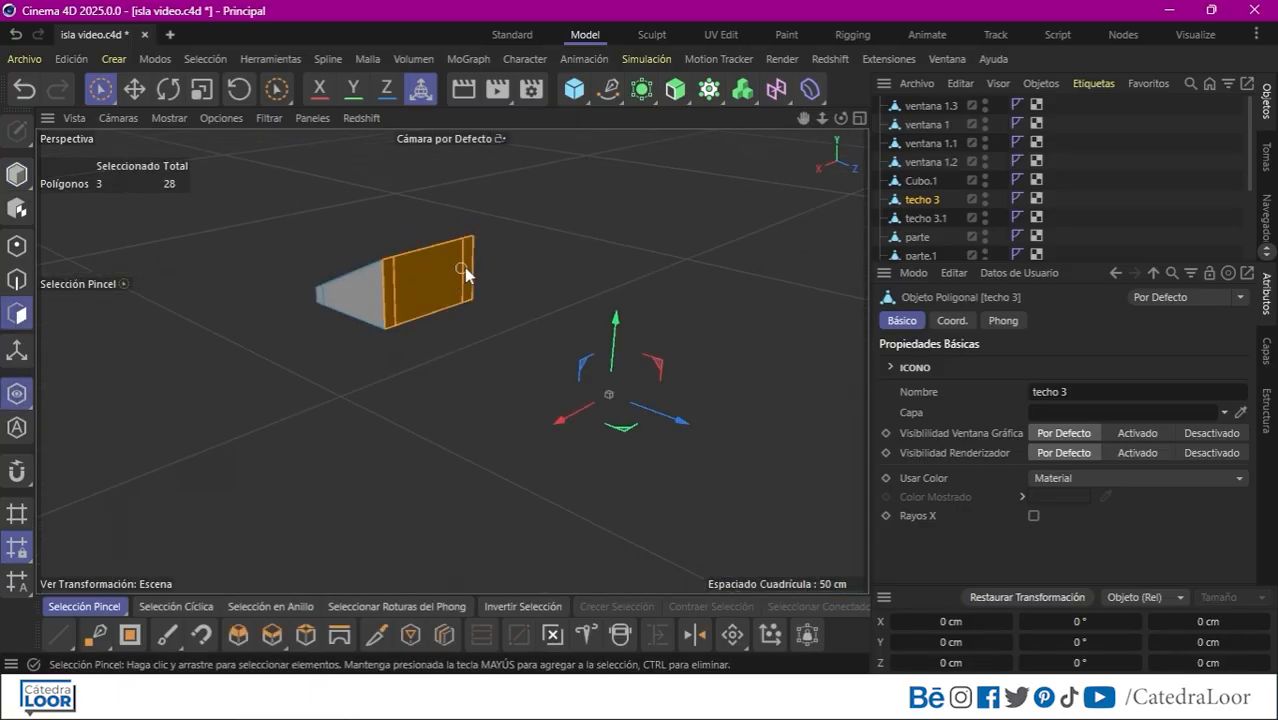
pyautogui.click(201, 89)
pyautogui.moveTo(359, 300); pyautogui.dragTo(300, 312)
pyautogui.click(16, 394)
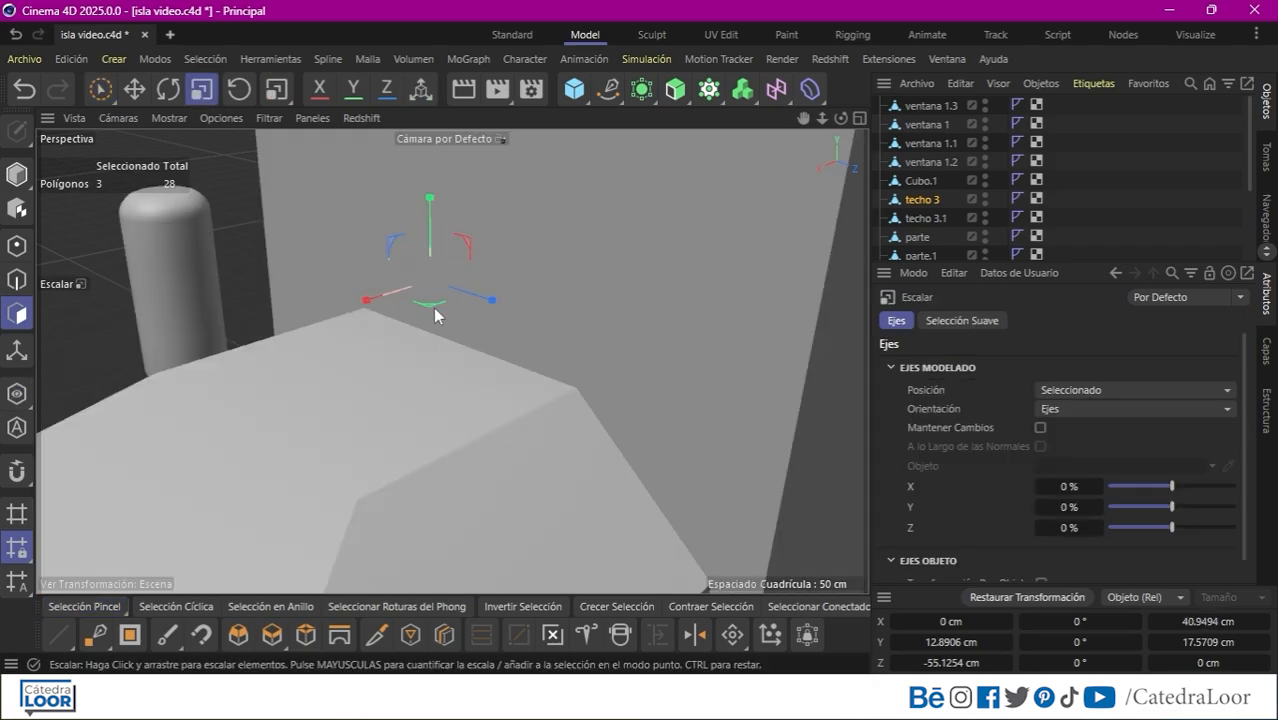
pyautogui.keyDown('alt'); pyautogui.moveTo(378, 302); pyautogui.dragTo(650, 265); pyautogui.keyUp('alt')
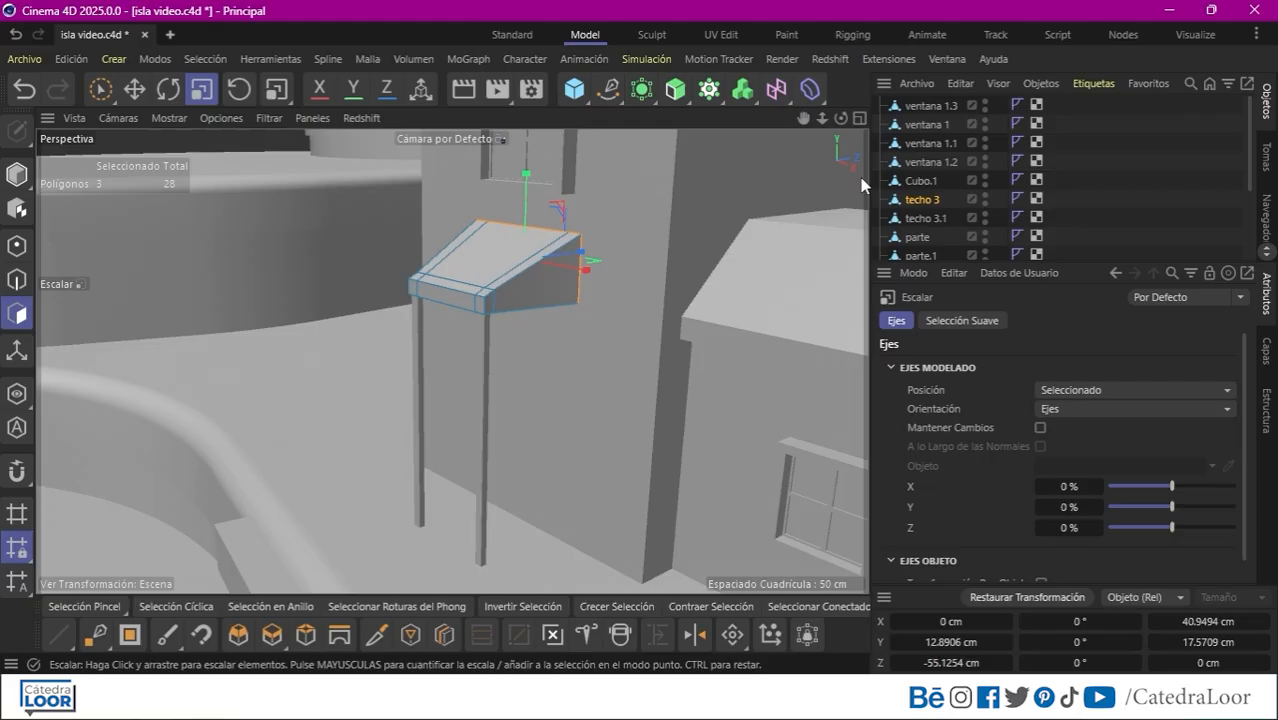
pyautogui.hotkey('ctrl', 'shift', 'a')
# Split the door polygon under the canopy from Cubo.1 into its own object and extrude it outward about 5.7 cm.
pyautogui.scroll(-10, 451, 363)
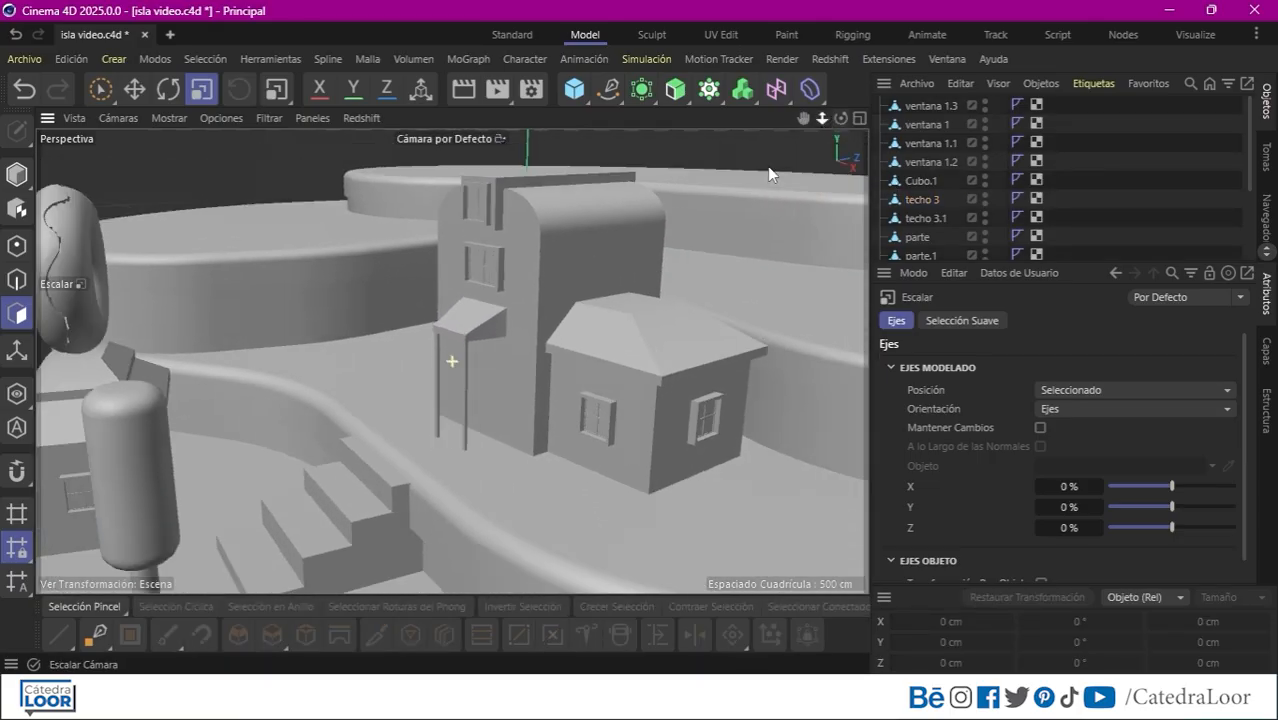
pyautogui.click(504, 379)
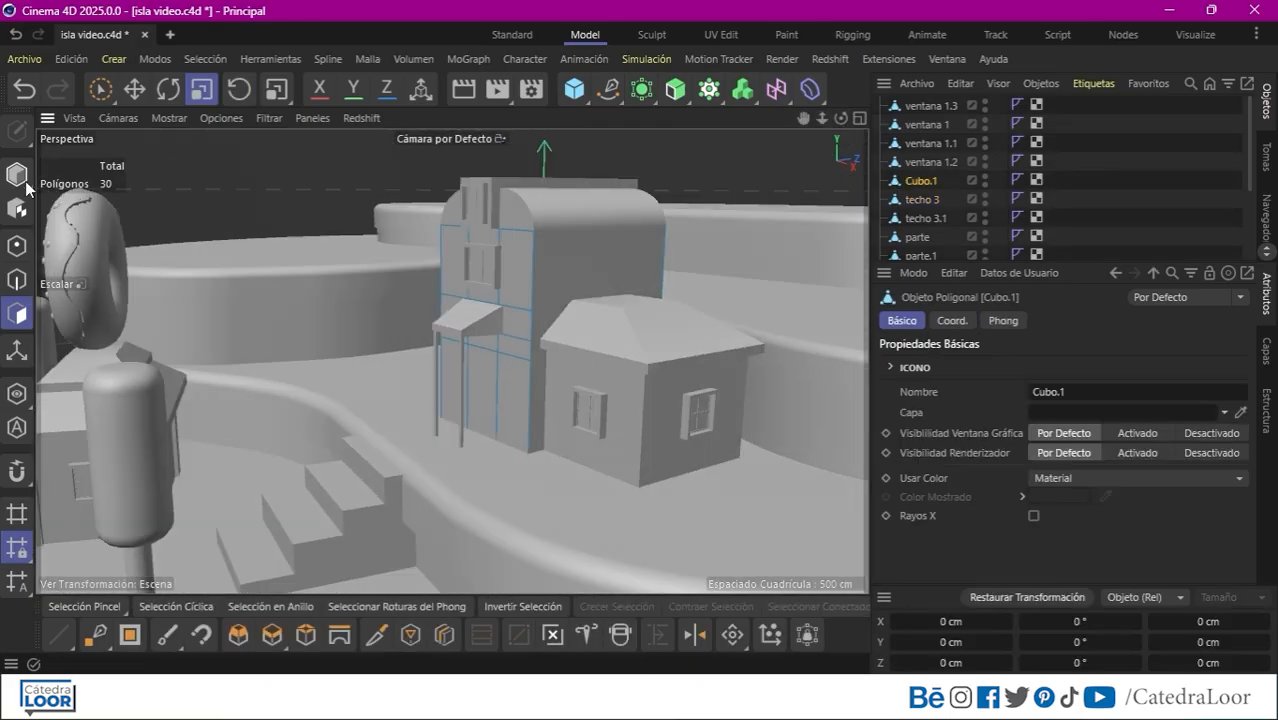
pyautogui.click(468, 398)
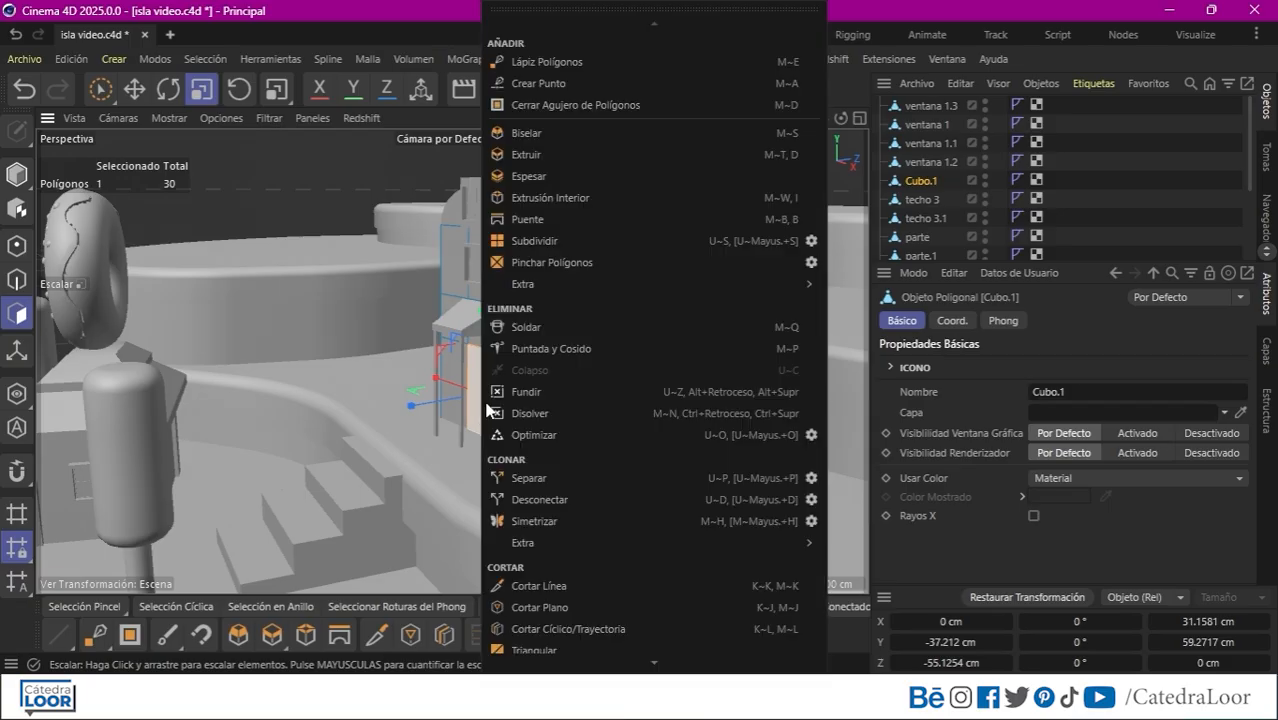
pyautogui.rightClick(479, 408)
pyautogui.click(522, 503)
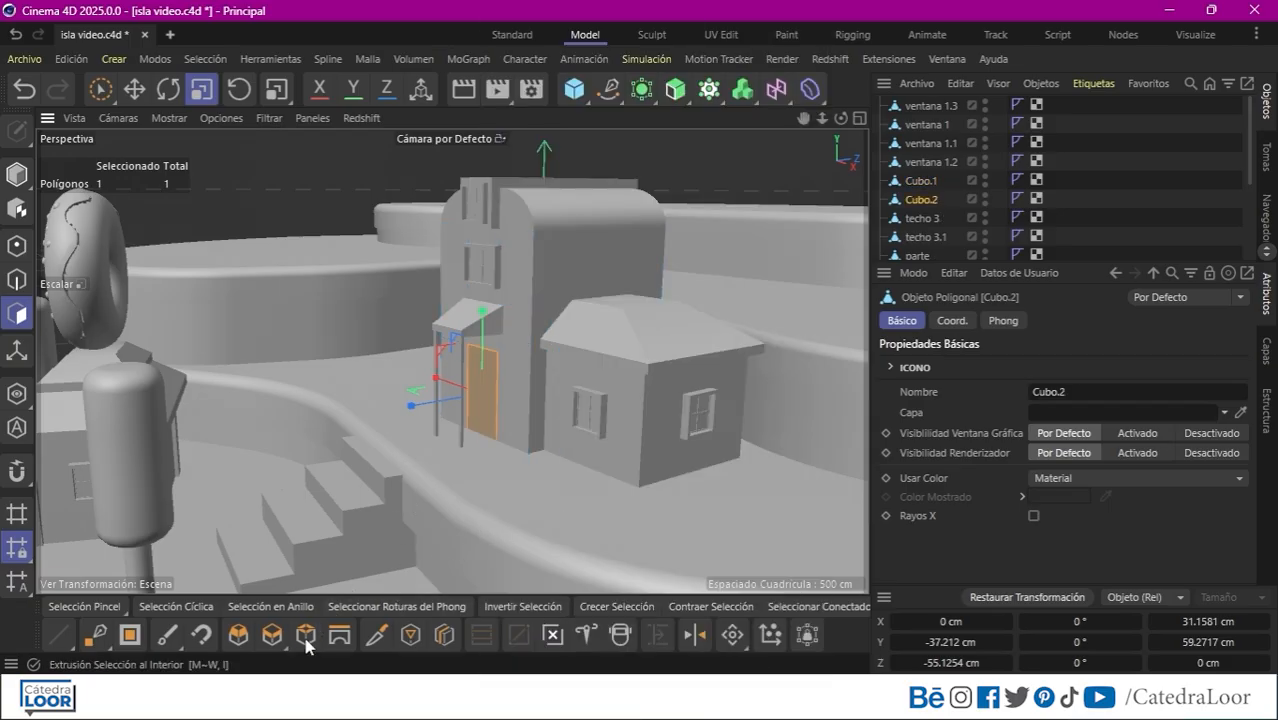
pyautogui.click(271, 634)
pyautogui.moveTo(289, 534); pyautogui.dragTo(319, 517)
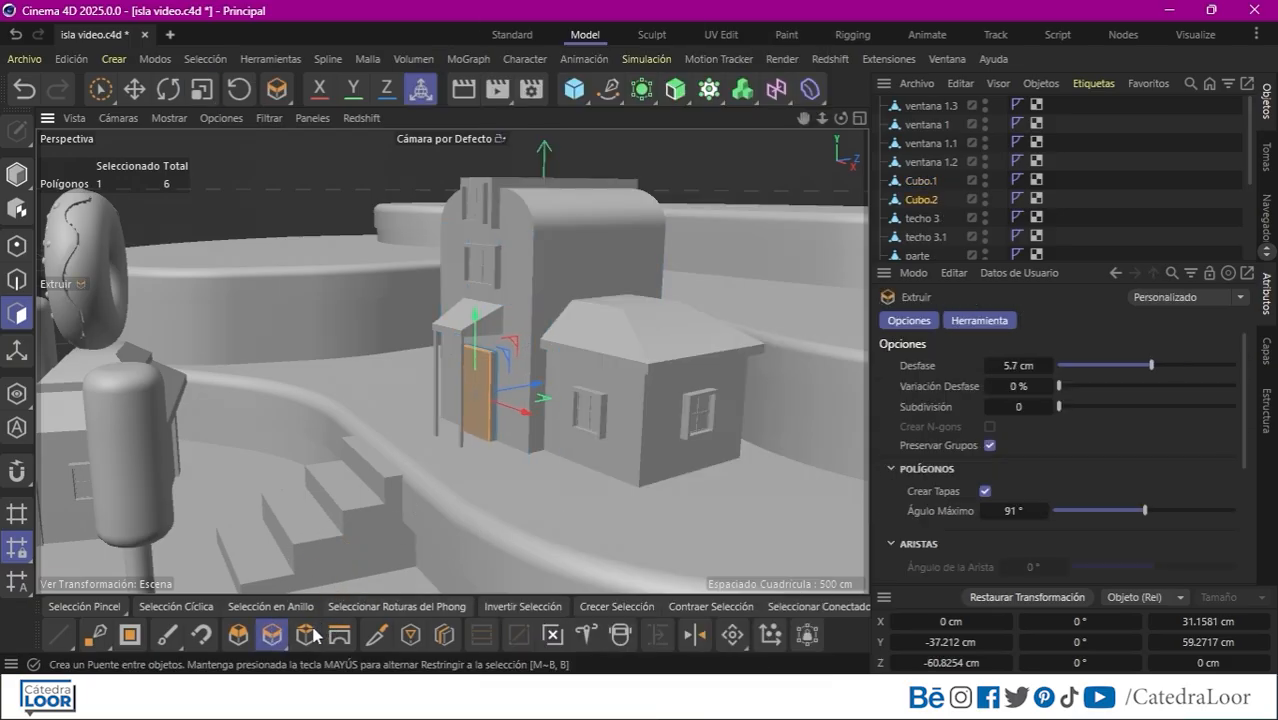
# Inset the door's front polygon about 4.4 cm and lower the inset's bottom edge by about 2.5 cm.
pyautogui.press('i')
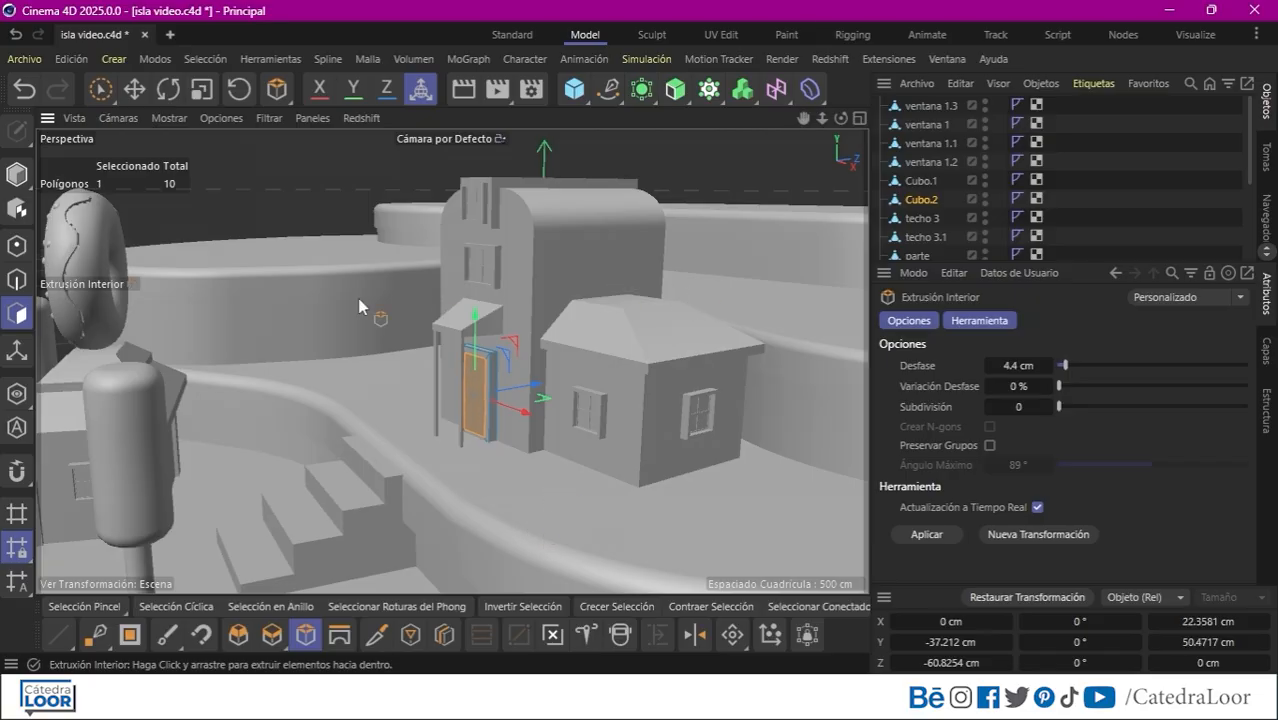
pyautogui.click(16, 280)
pyautogui.press('9')
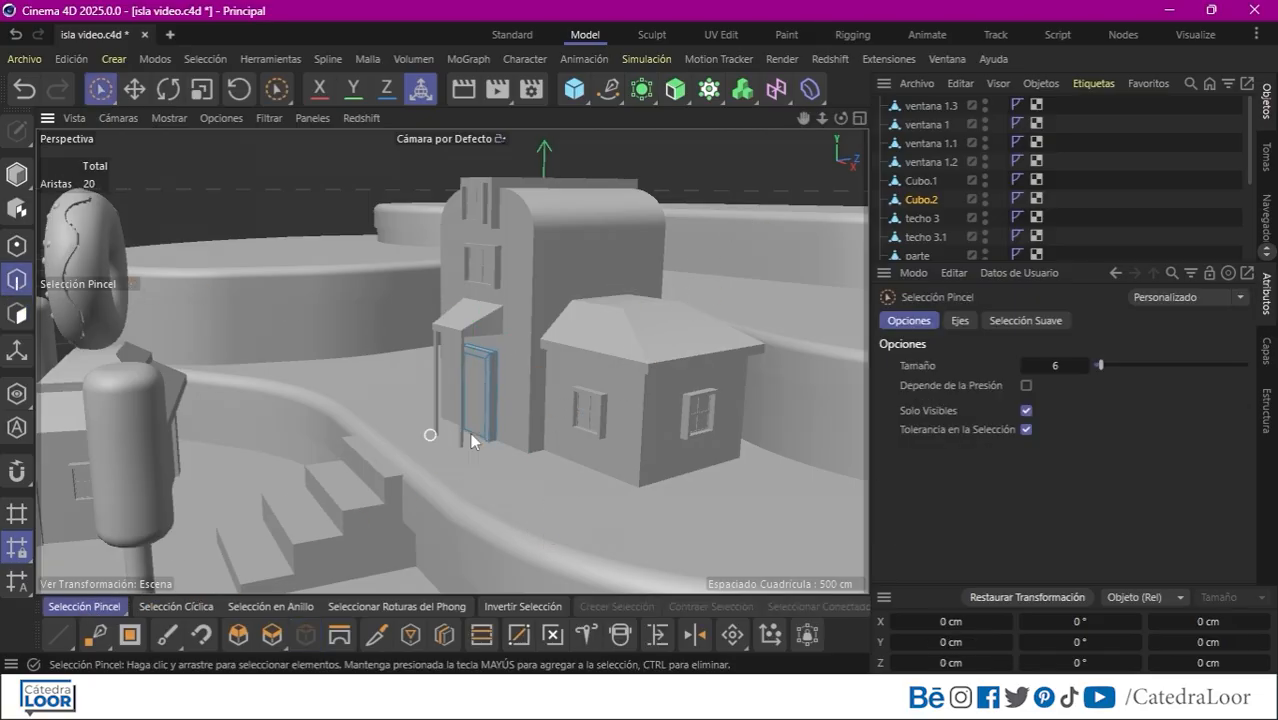
pyautogui.click(497, 422)
pyautogui.moveTo(474, 396); pyautogui.dragTo(474, 398)
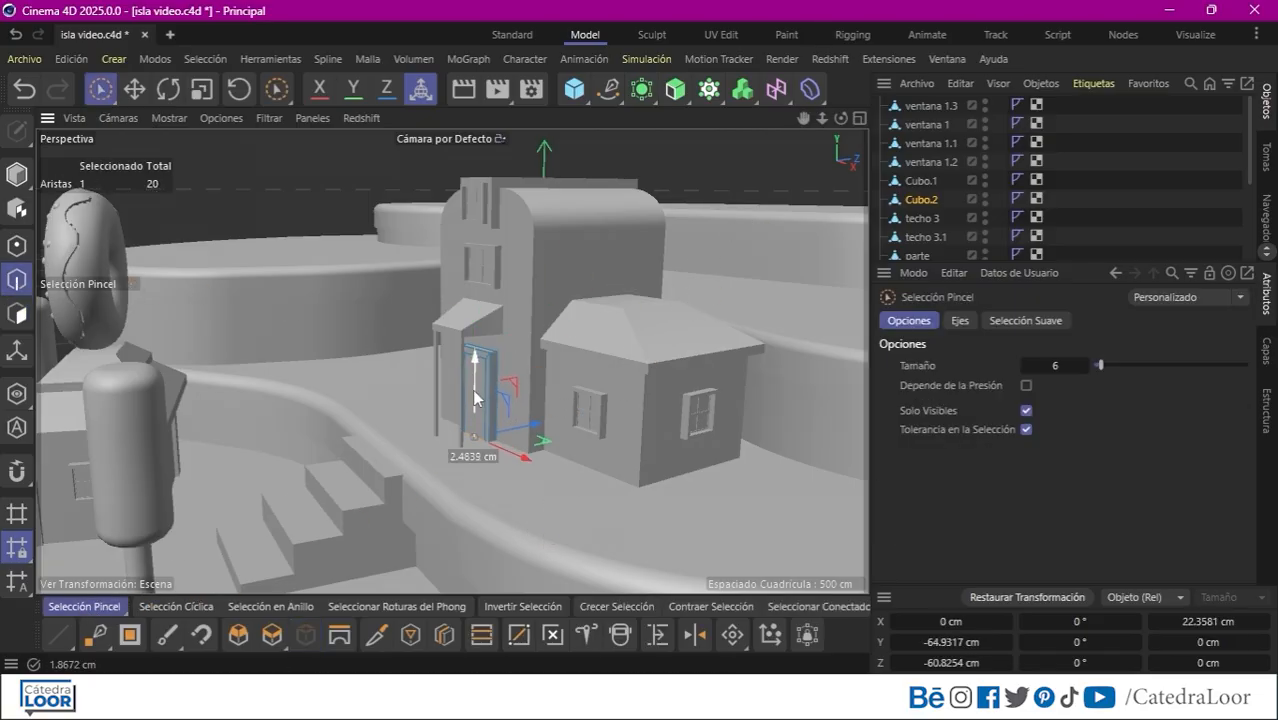
# Divide the door's inner panel into two vertical halves with a loop cut at 50 %.
pyautogui.click(17, 315)
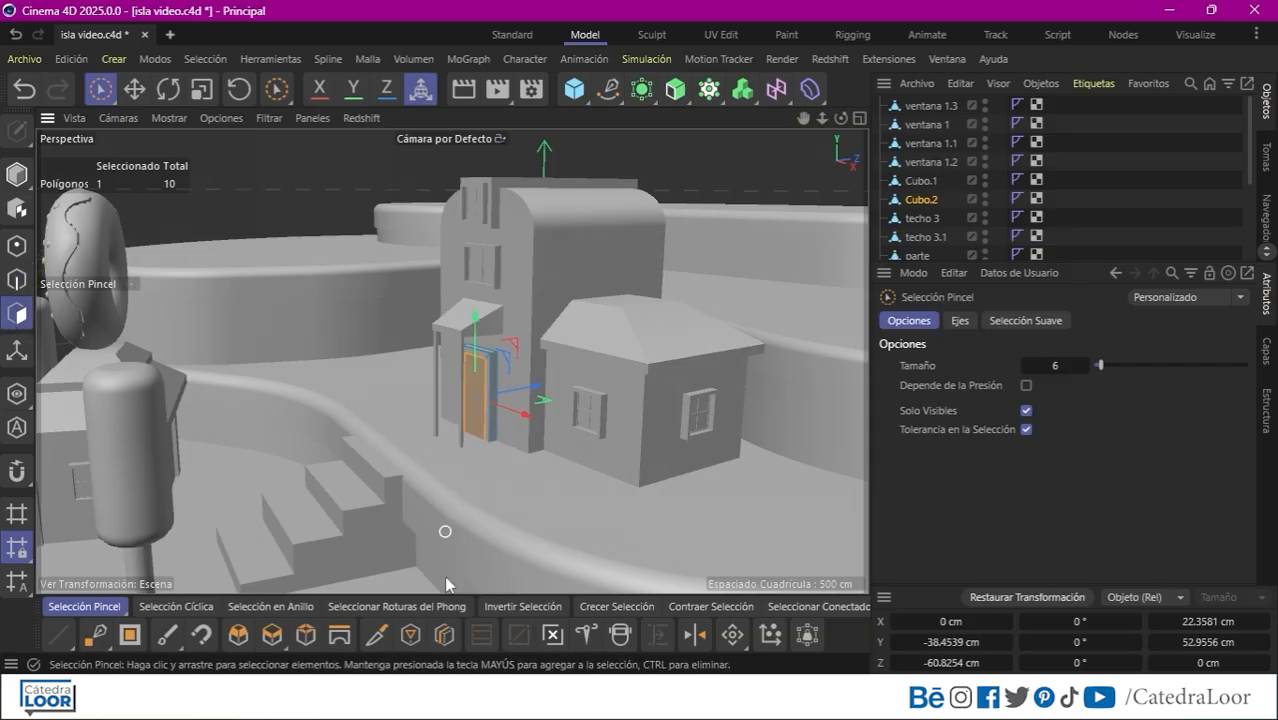
pyautogui.click(444, 634)
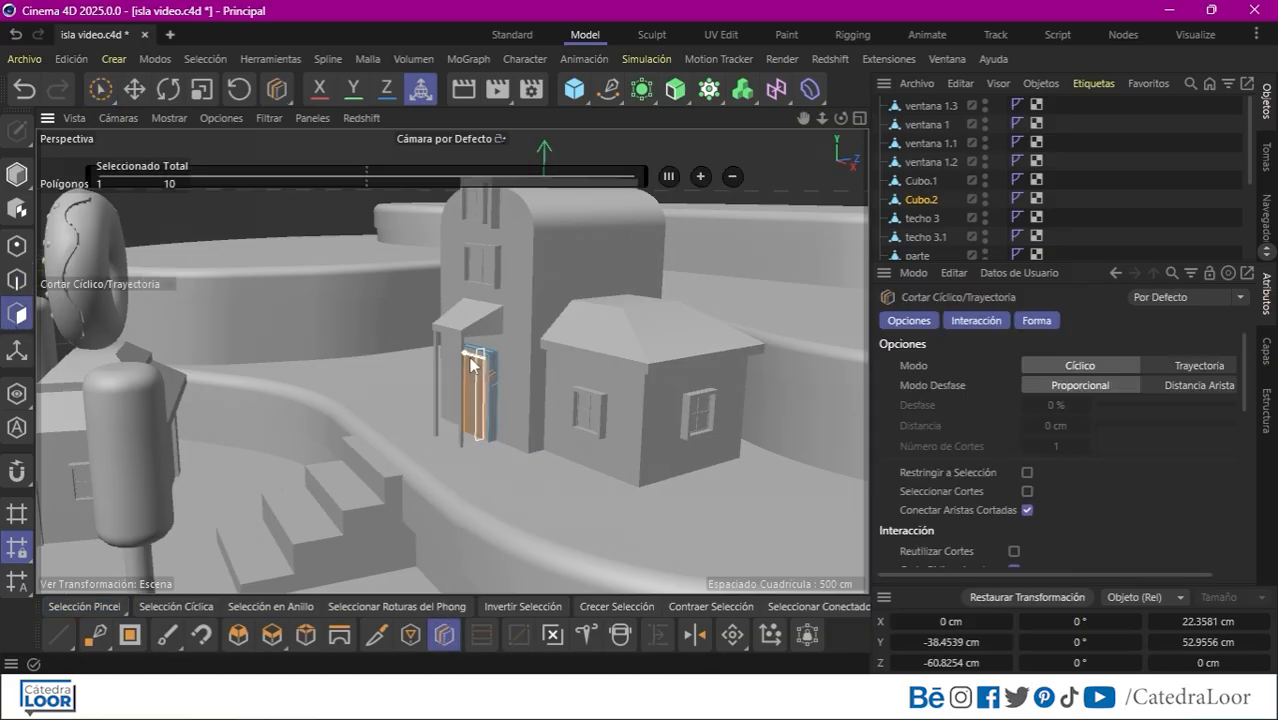
pyautogui.click(474, 360)
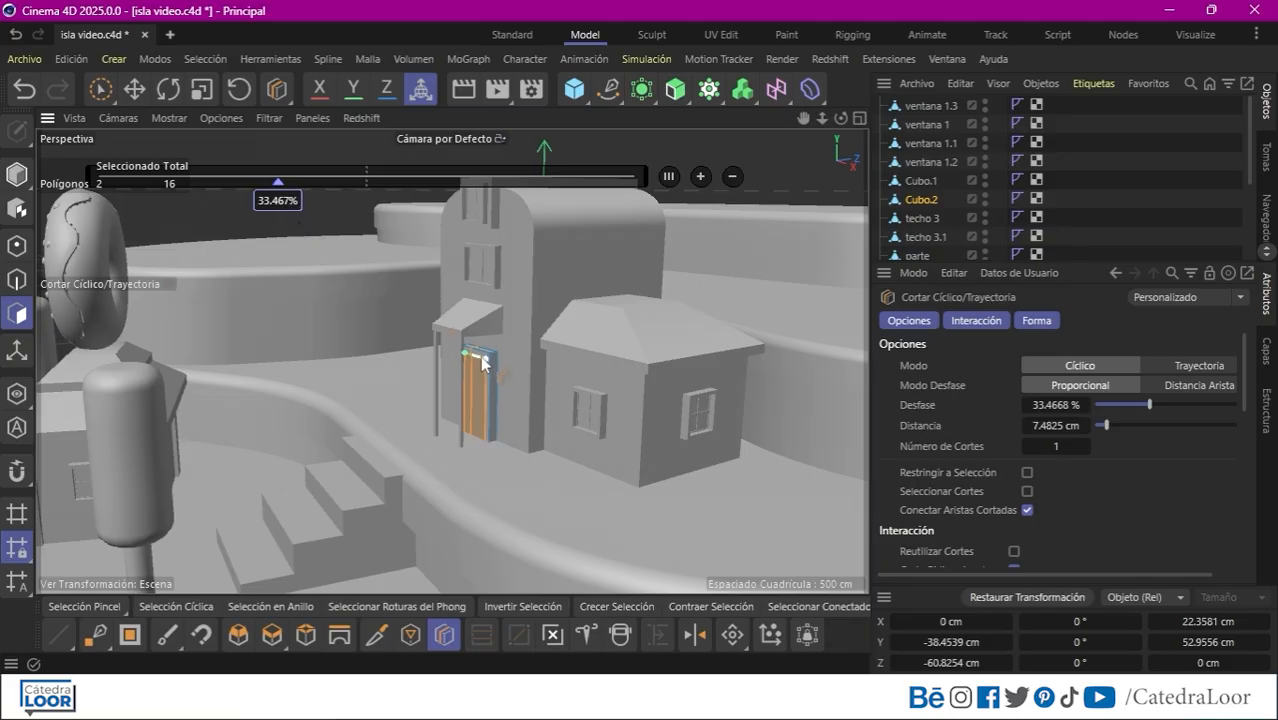
pyautogui.doubleClick(279, 201)
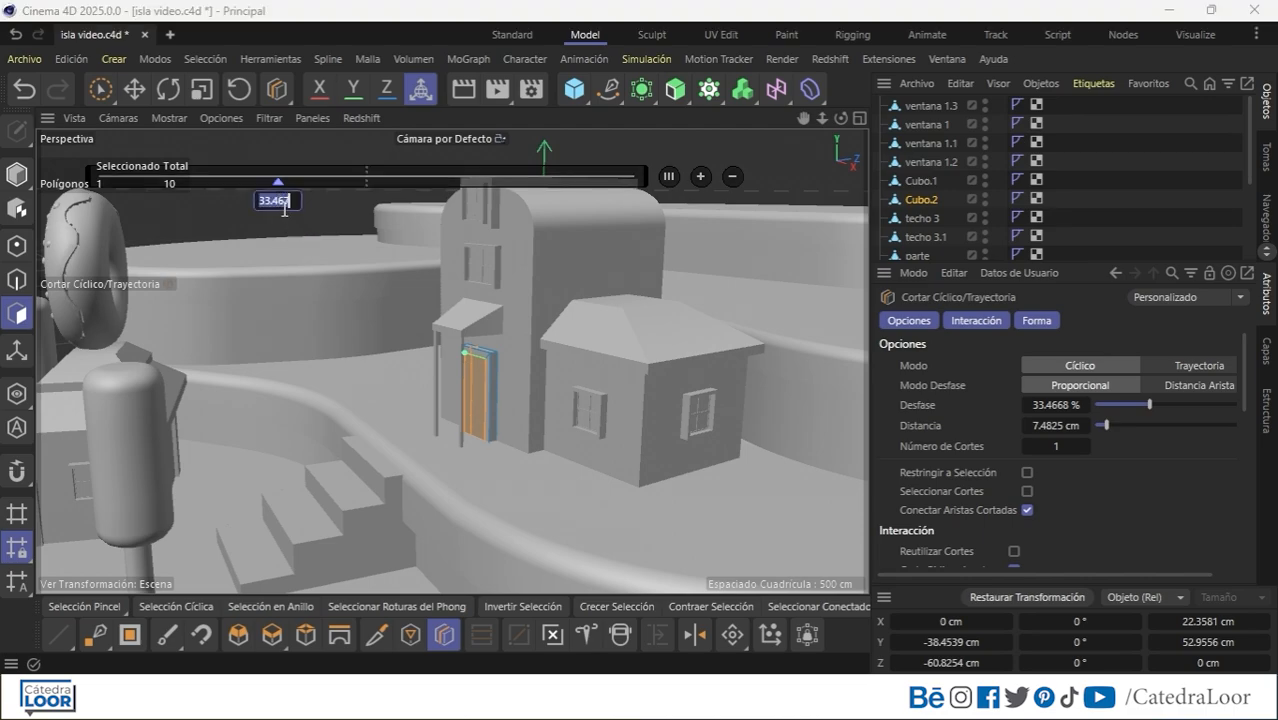
pyautogui.write('50')
pyautogui.press('Return')
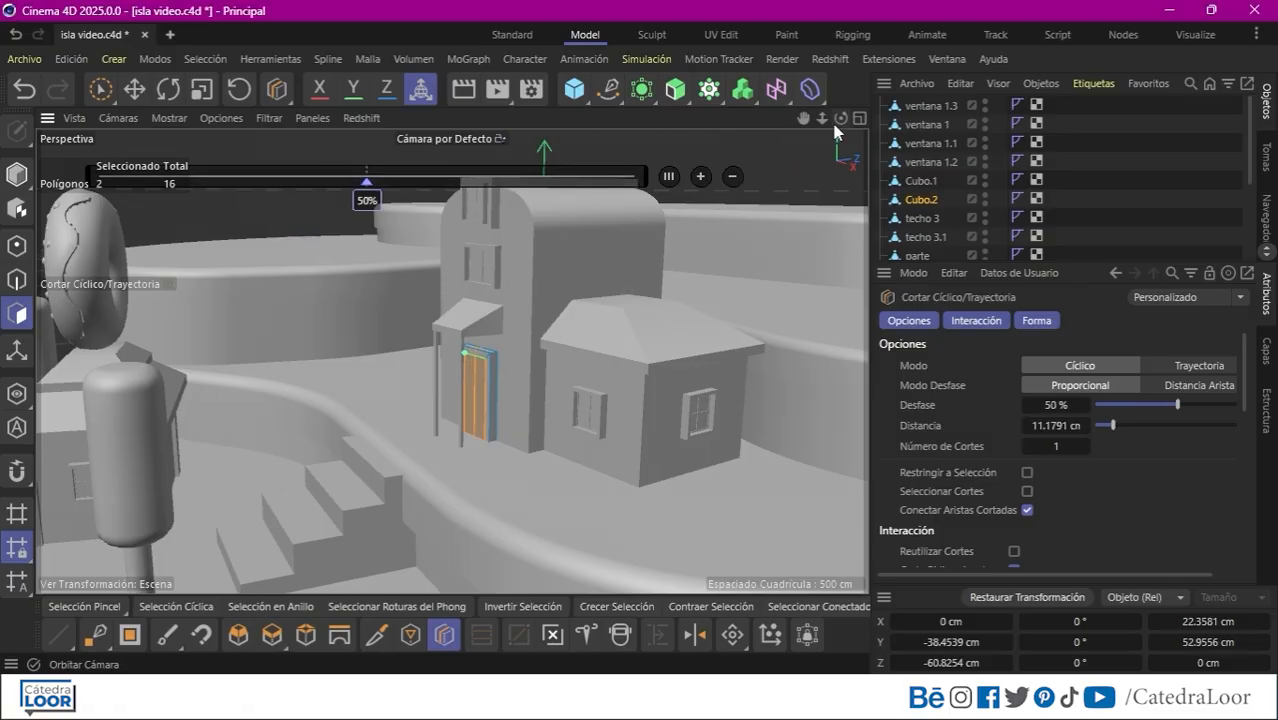
pyautogui.scroll(5, 451, 360)
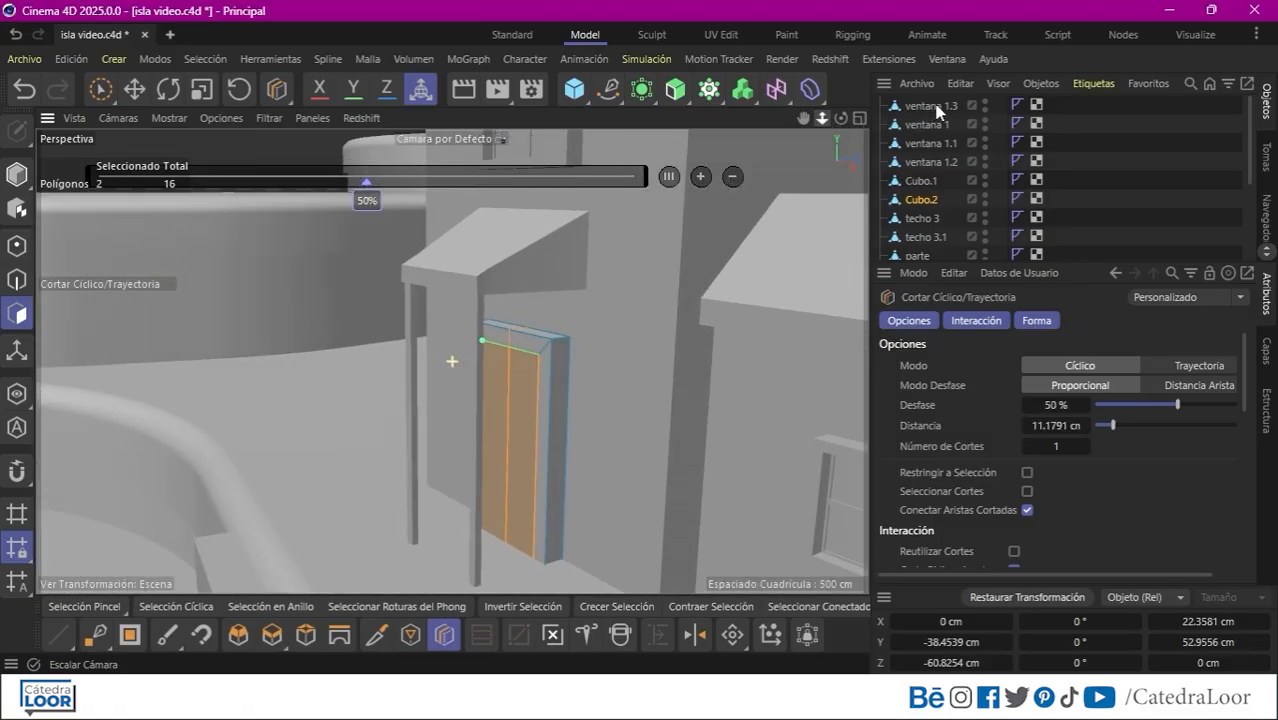
pyautogui.click(272, 636)
pyautogui.moveTo(328, 522); pyautogui.dragTo(300, 536)
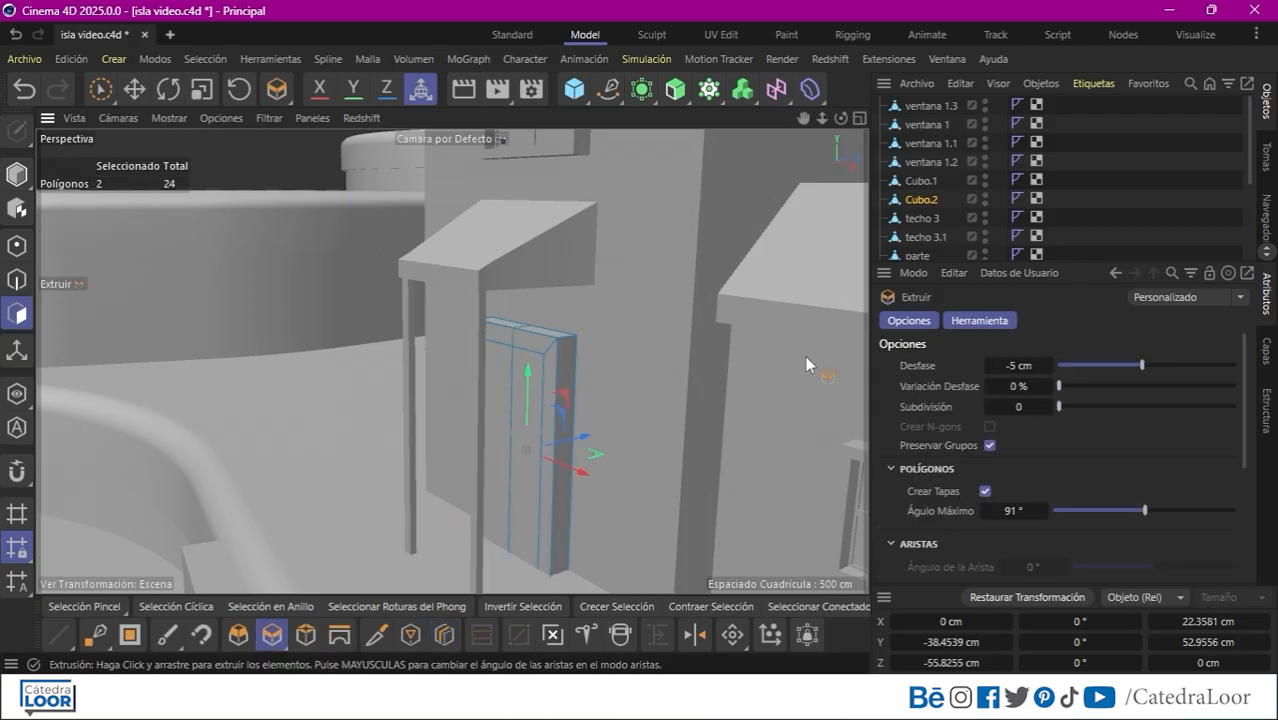
pyautogui.moveTo(550, 476); pyautogui.dragTo(553, 478)
pyautogui.hotkey('ctrl', 'z')
# Extrude the two door panels inward about 4 cm without caps, and move them back outward about 3.1 cm.
pyautogui.click(985, 491)
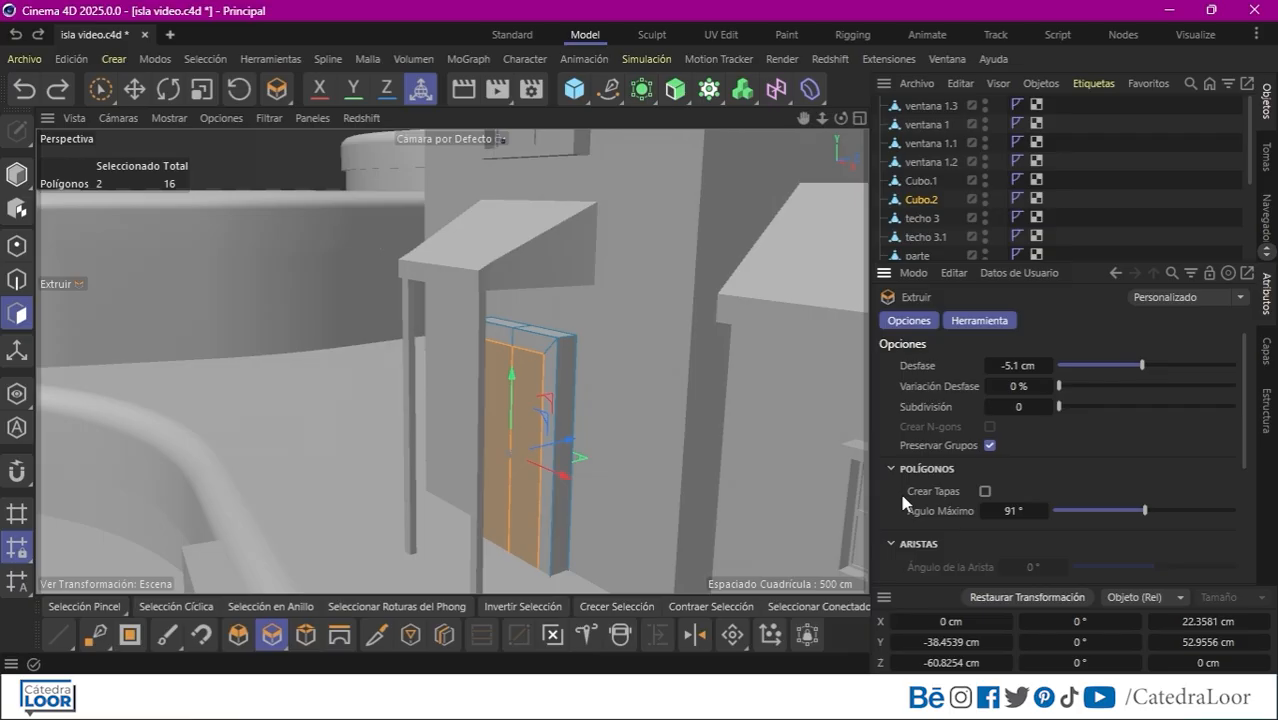
pyautogui.moveTo(336, 518); pyautogui.dragTo(314, 528)
pyautogui.hotkey('ctrl', 'z')
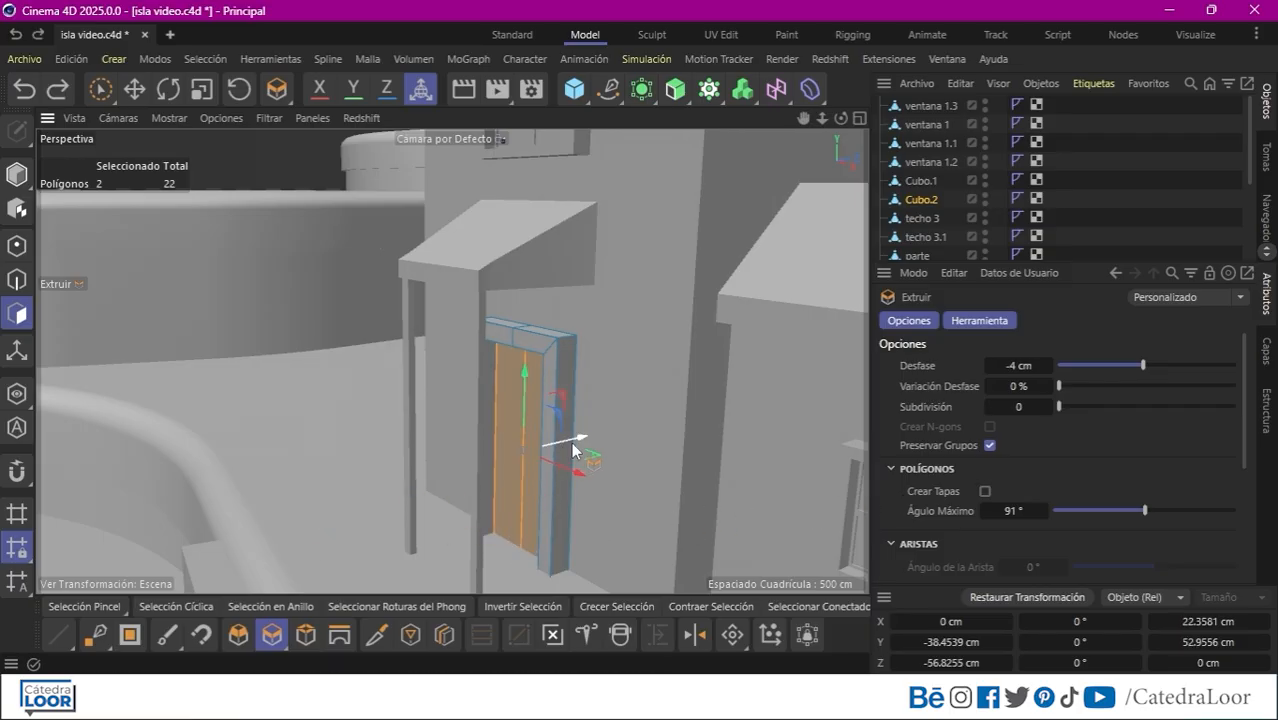
pyautogui.moveTo(574, 443); pyautogui.dragTo(570, 442)
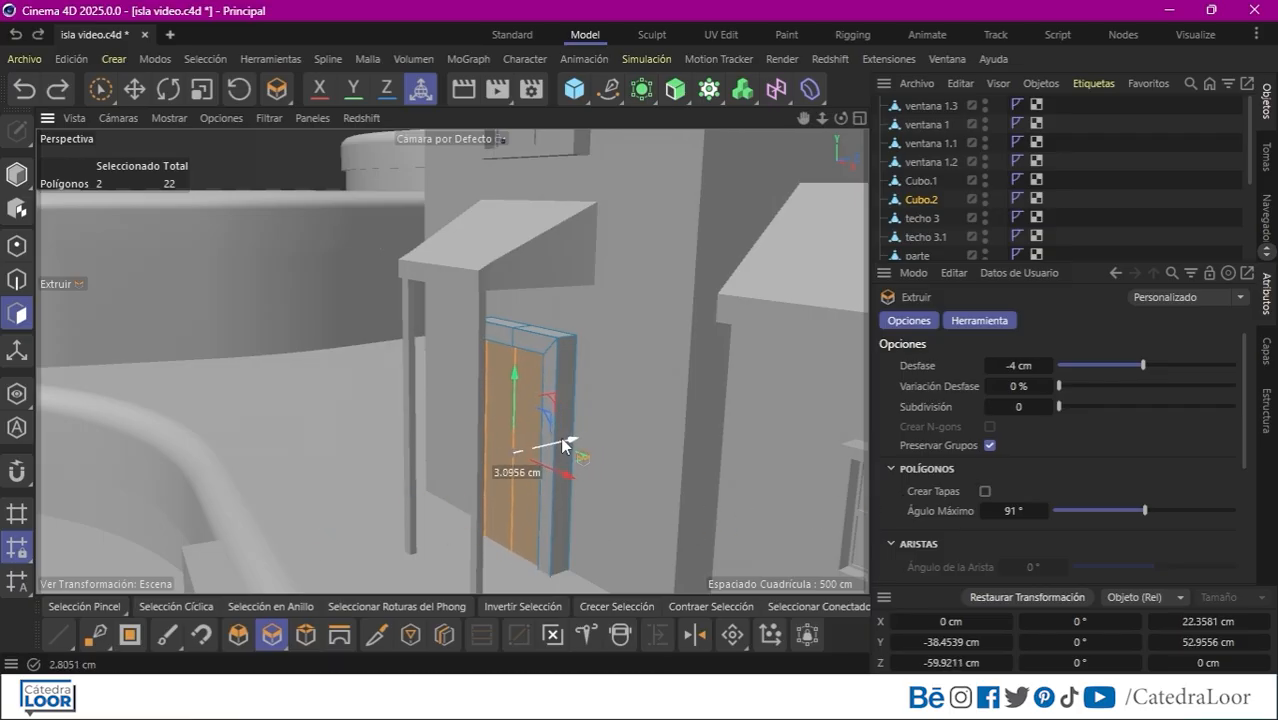
# Inset the two door panels individually by about 1.6 cm and extrude them inward about 1.1 cm.
pyautogui.click(306, 634)
pyautogui.moveTo(376, 538); pyautogui.dragTo(365, 537)
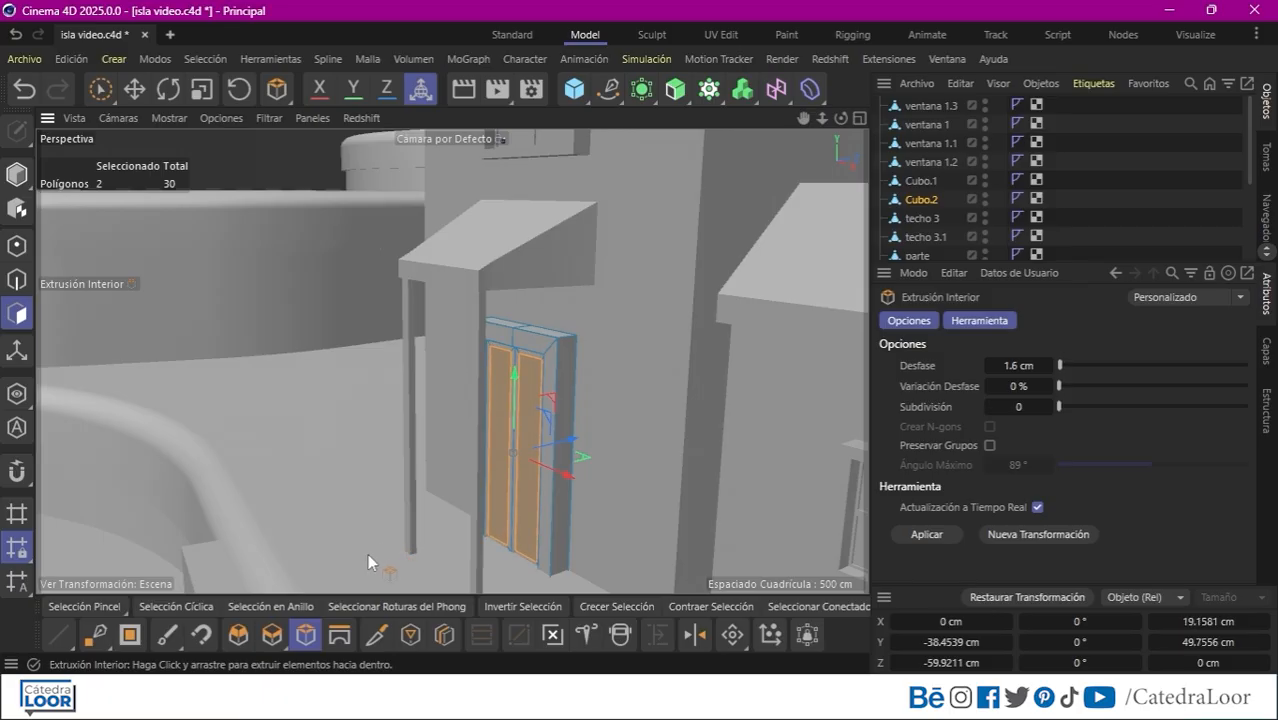
pyautogui.click(272, 634)
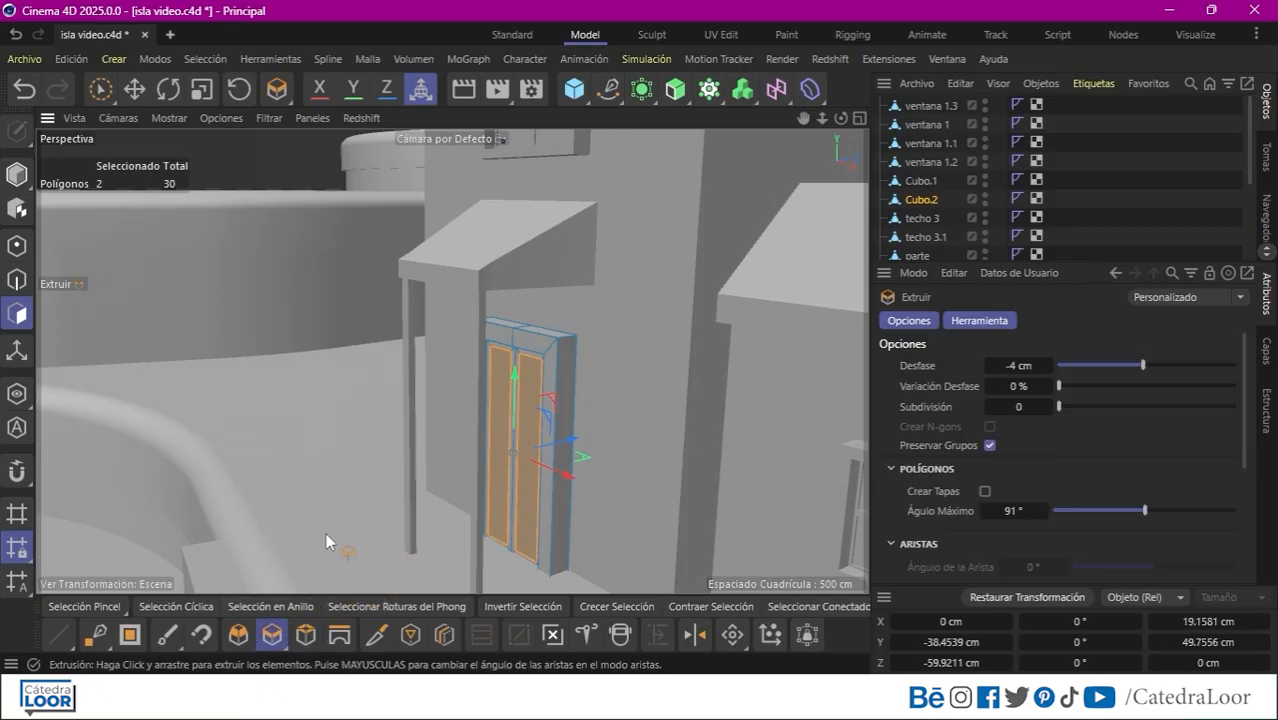
pyautogui.moveTo(341, 521); pyautogui.dragTo(334, 523)
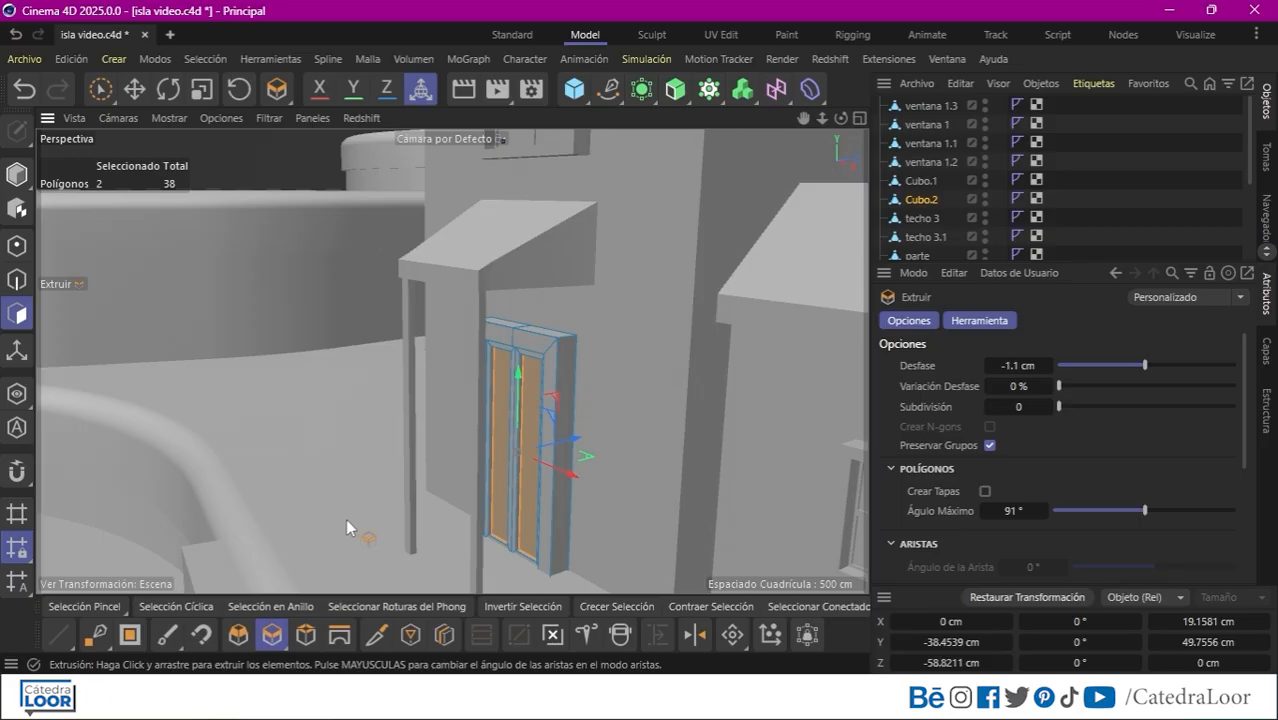
pyautogui.press('Return')
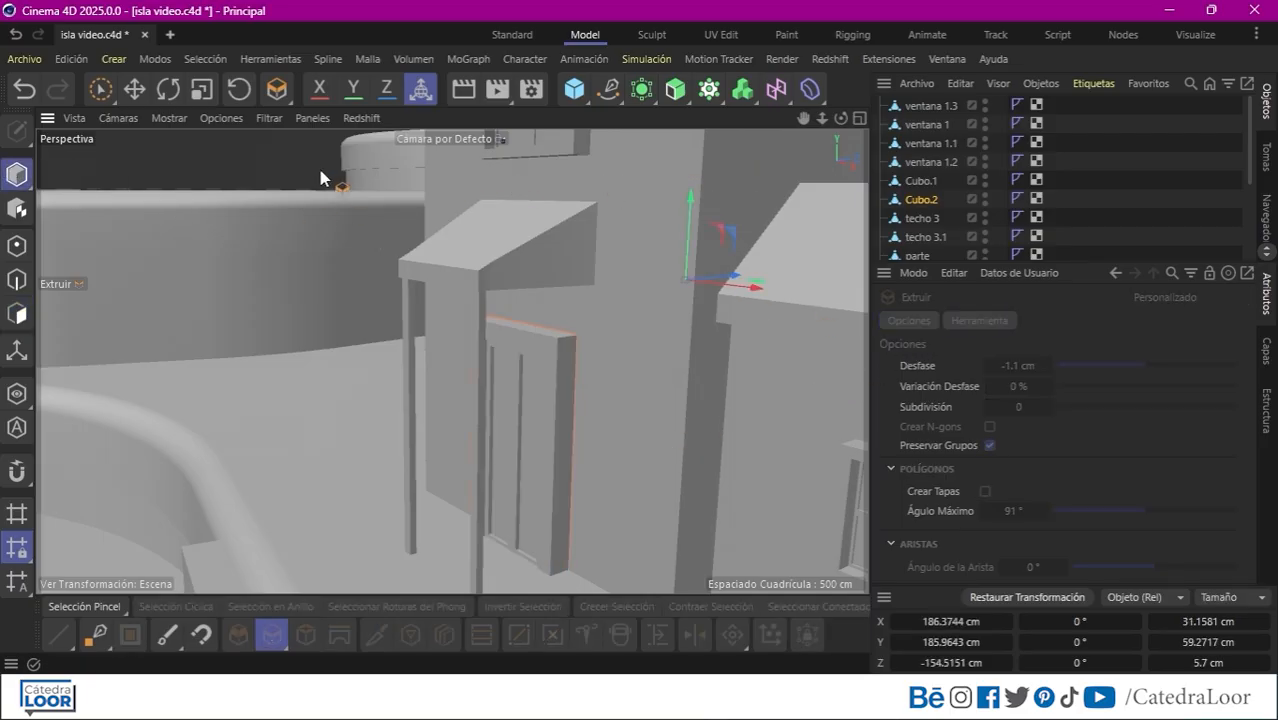
# Place a cylinder on the annex roof with about 17.8 cm radius, about 8.7 cm height, 1 height segment and 64 rotation segments.
pyautogui.moveTo(823, 121); pyautogui.dragTo(660, 267)
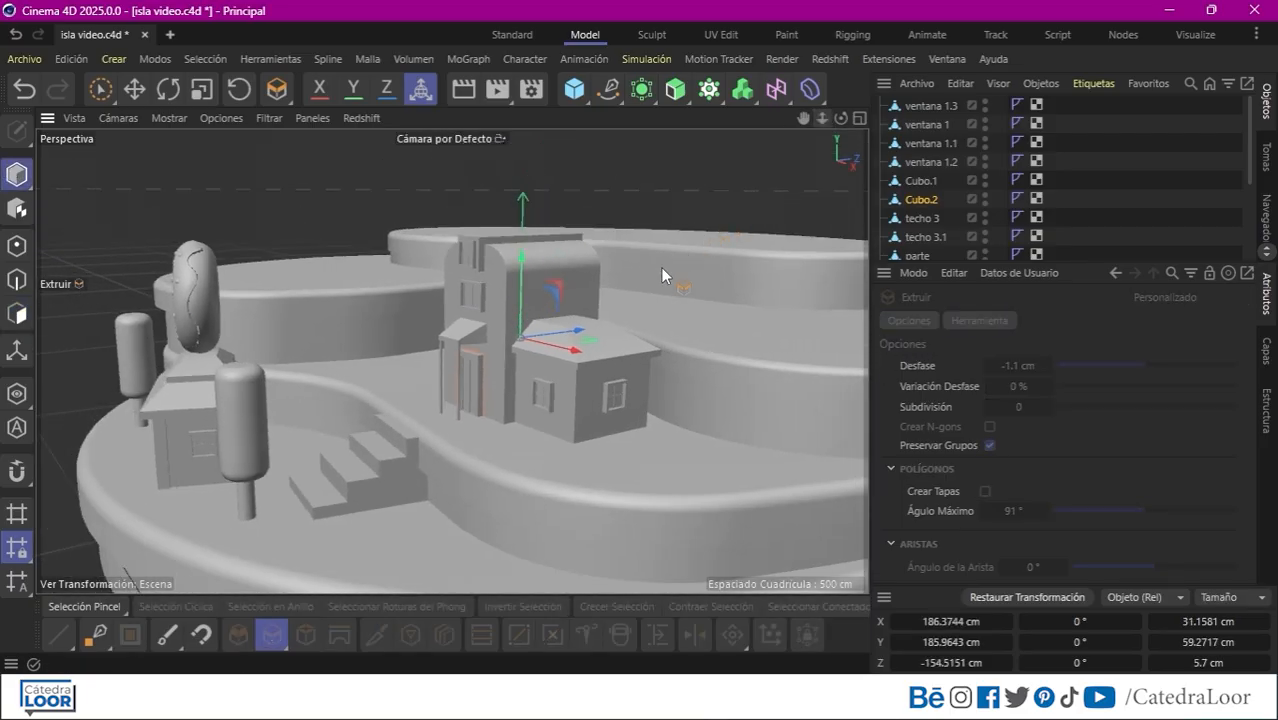
pyautogui.click(574, 89)
pyautogui.click(960, 120)
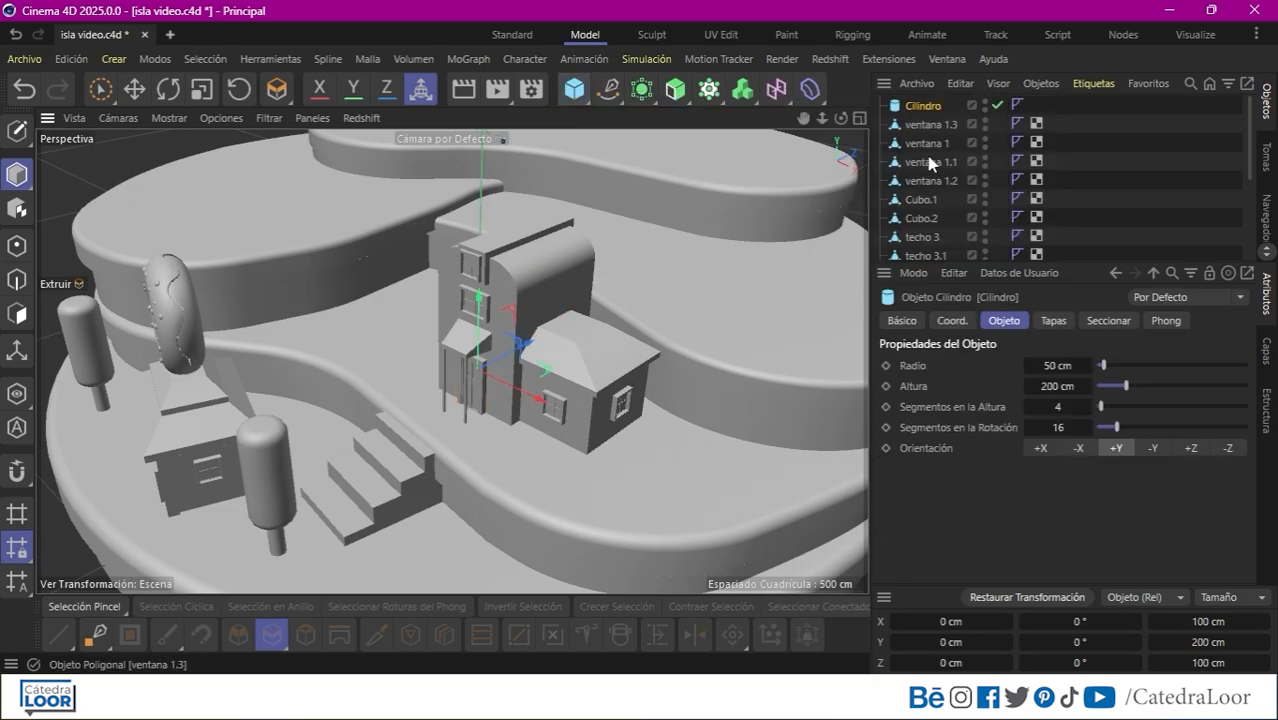
pyautogui.press('e')
pyautogui.moveTo(502, 258); pyautogui.dragTo(623, 291)
pyautogui.moveTo(601, 252); pyautogui.dragTo(624, 241)
pyautogui.moveTo(624, 269); pyautogui.dragTo(595, 262)
pyautogui.moveTo(592, 201); pyautogui.dragTo(591, 258)
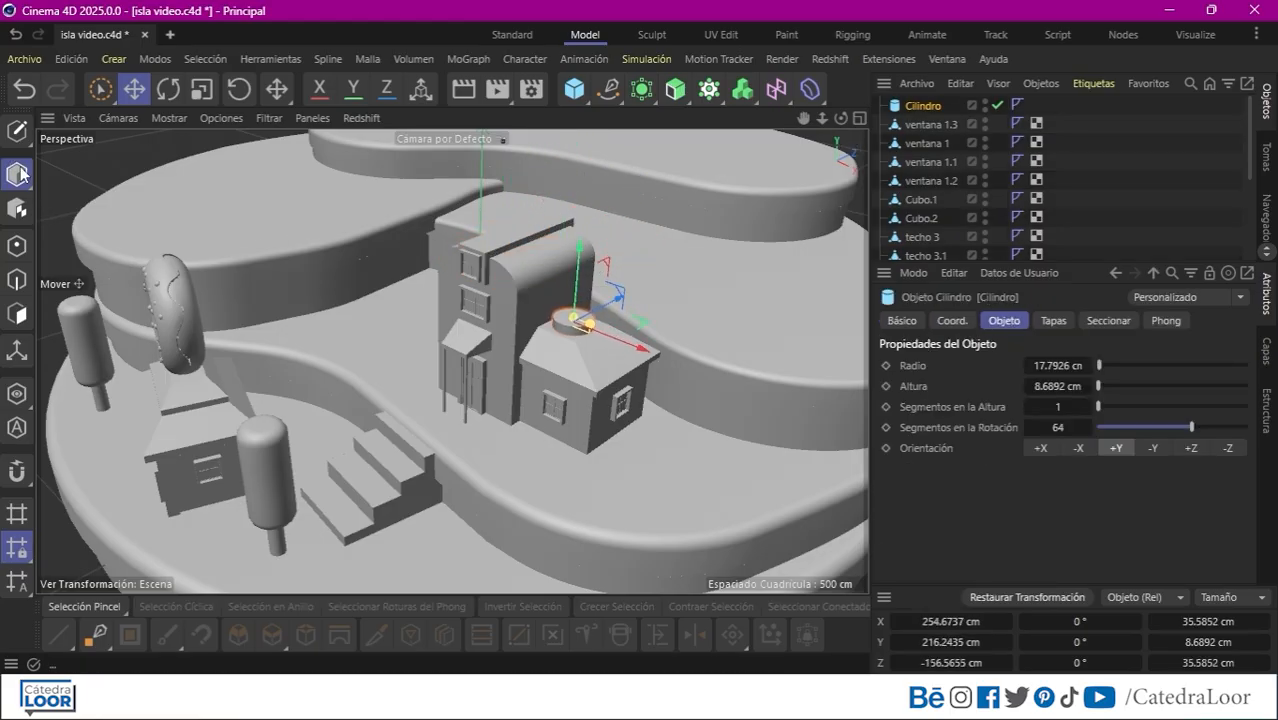
# Make the annex roof cylinder editable, select its top cap polygons and lower them by about 3.1 cm.
pyautogui.click(17, 132)
pyautogui.click(17, 314)
pyautogui.moveTo(823, 119); pyautogui.dragTo(960, 125)
pyautogui.moveTo(804, 118); pyautogui.dragTo(566, 277)
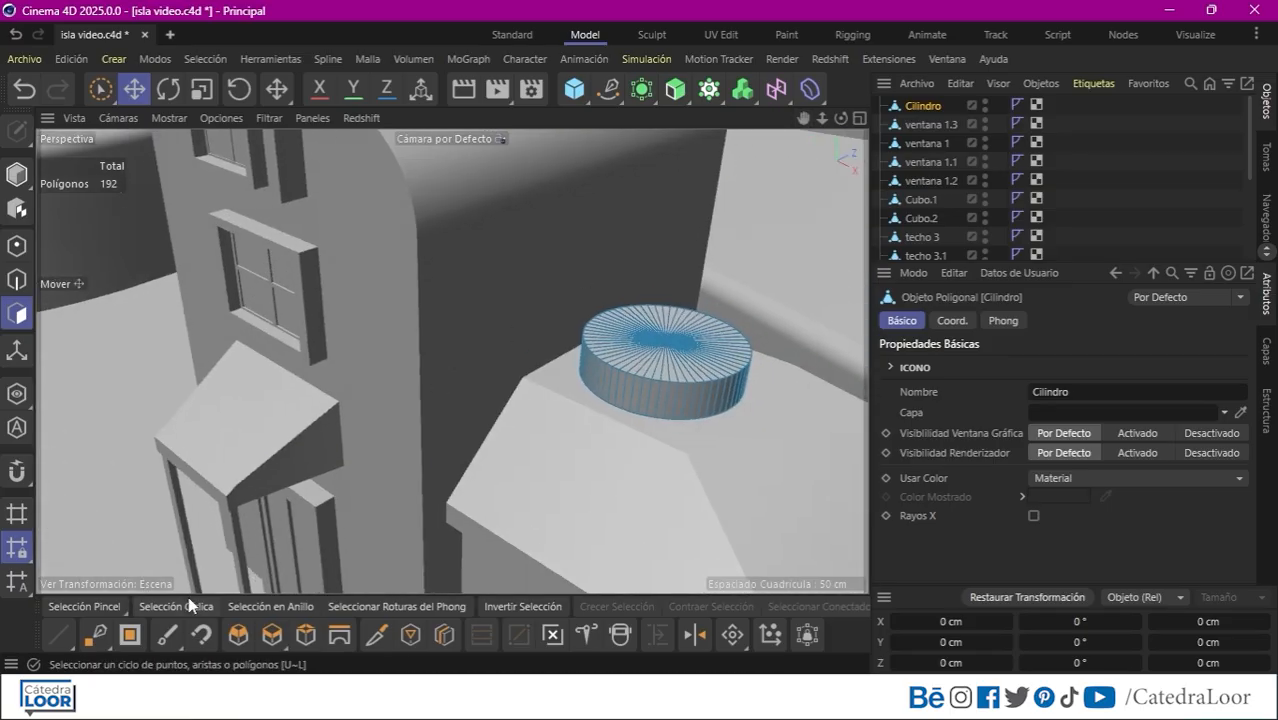
pyautogui.click(186, 603)
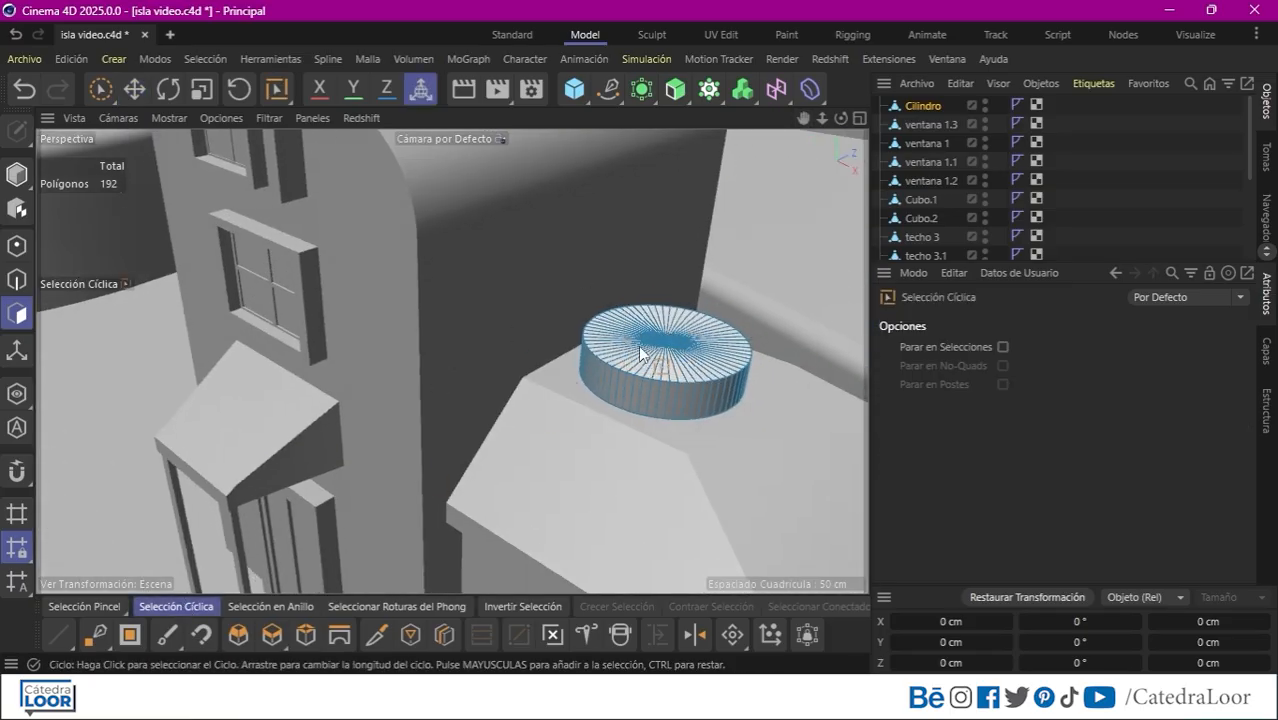
pyautogui.click(641, 354)
pyautogui.click(134, 89)
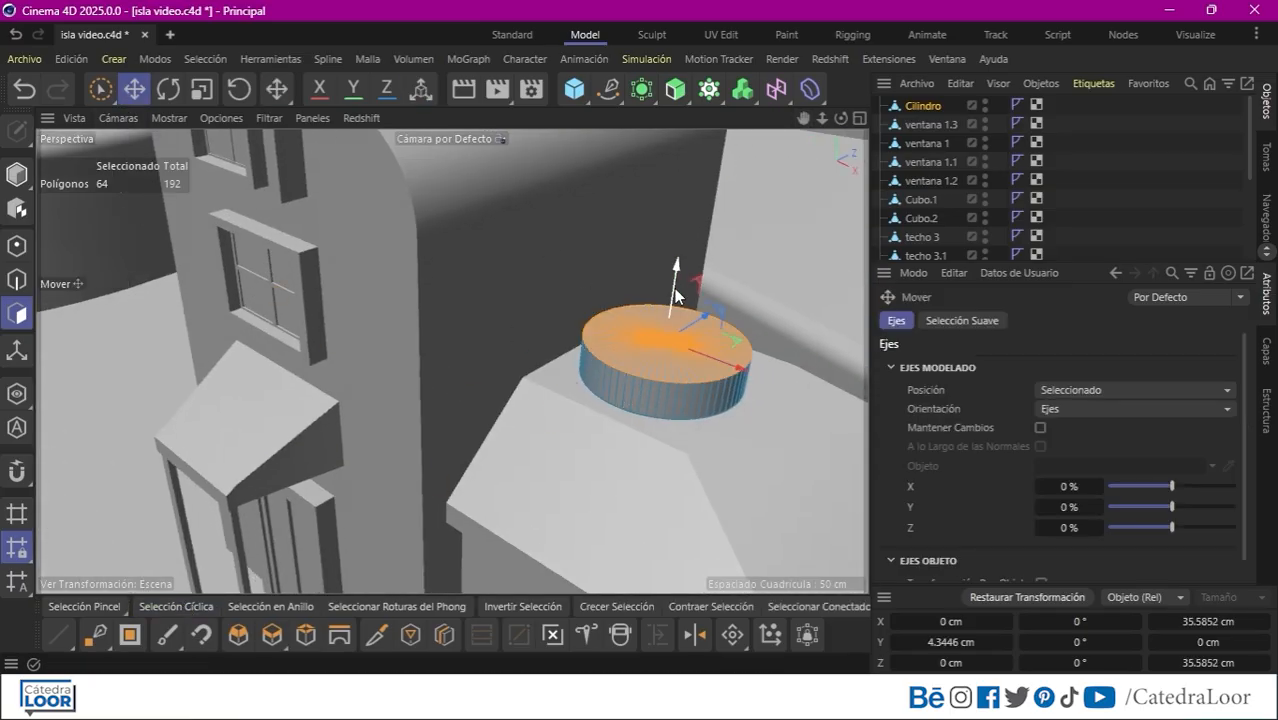
# Inset and raise the cap as one preserved group to form a dome, and extrude its centre about 9.9 cm into a stem.
pyautogui.click(305, 636)
pyautogui.moveTo(805, 119); pyautogui.dragTo(680, 160)
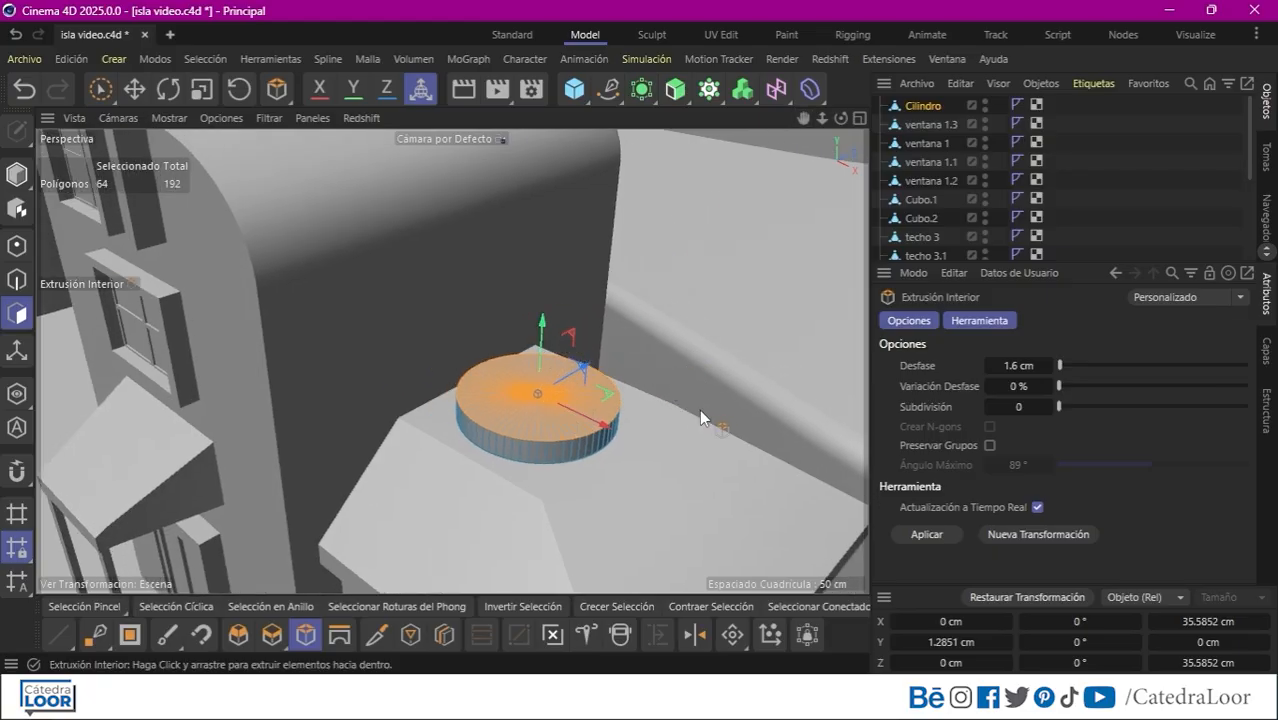
pyautogui.moveTo(705, 405); pyautogui.dragTo(690, 412)
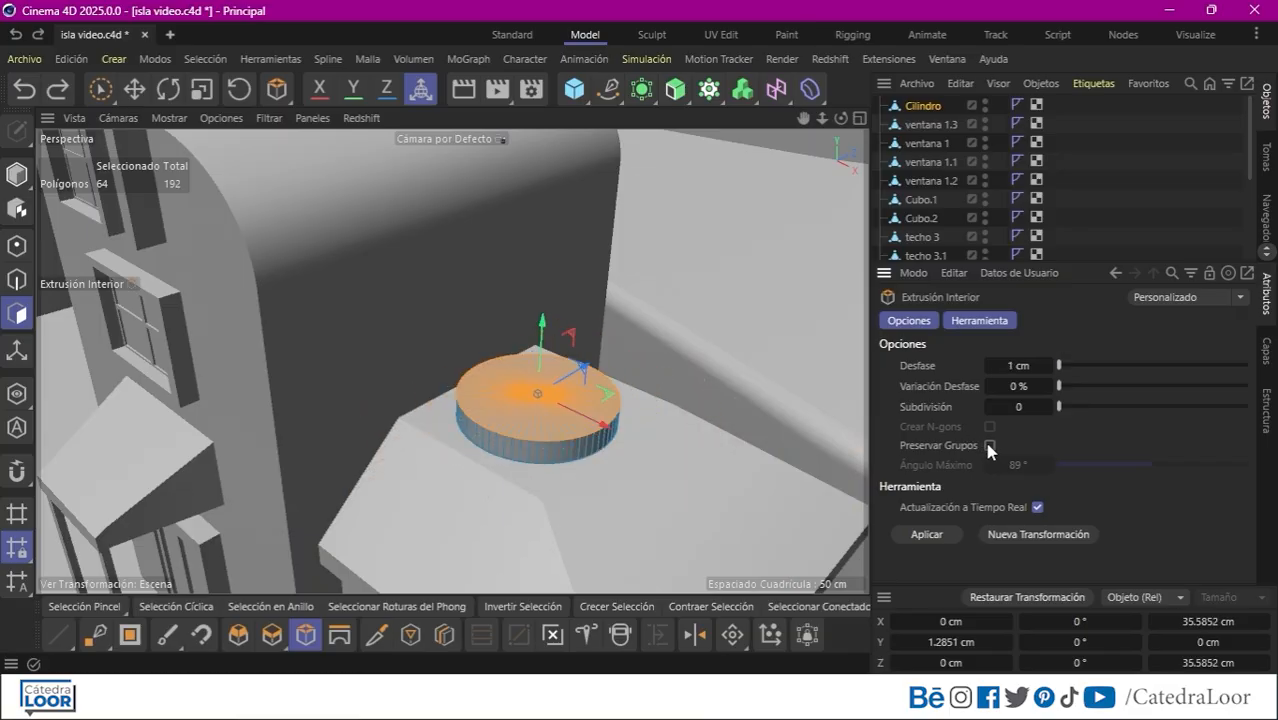
pyautogui.moveTo(693, 447); pyautogui.dragTo(544, 522)
pyautogui.click(272, 634)
pyautogui.moveTo(345, 530); pyautogui.dragTo(376, 526)
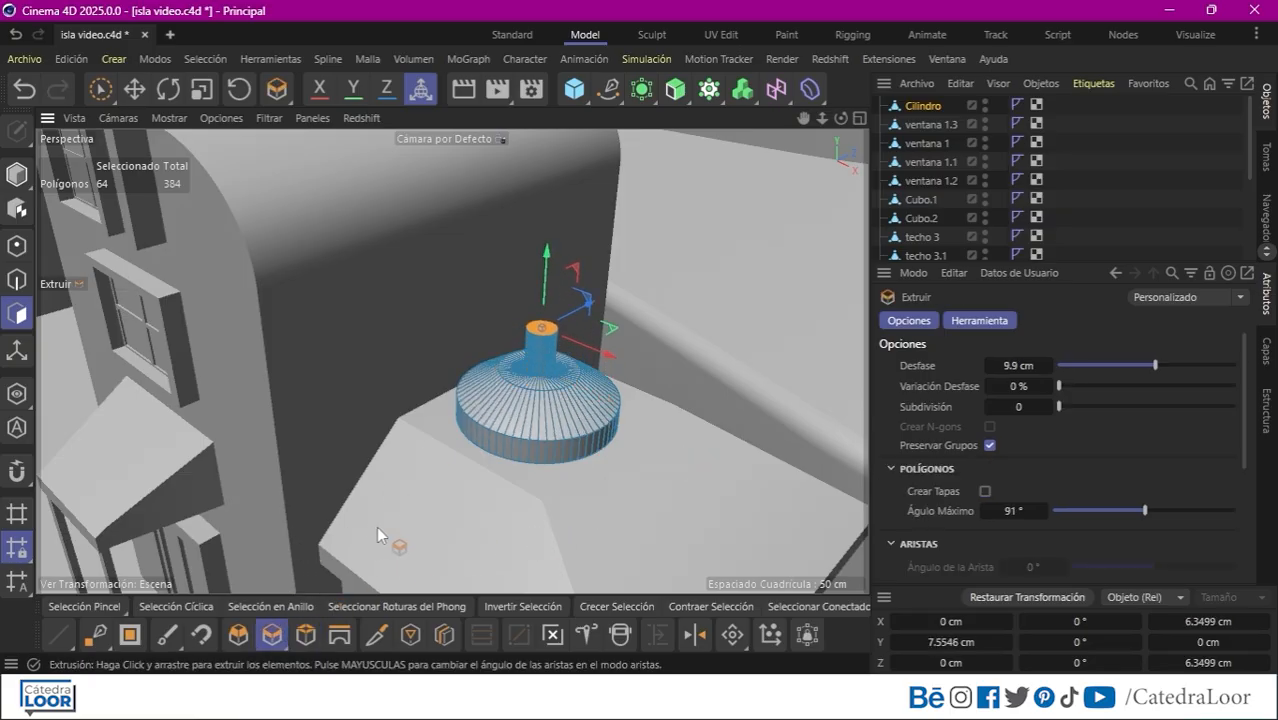
# Inset the top of the stem and extrude it upward into a narrower second segment.
pyautogui.click(306, 634)
pyautogui.moveTo(575, 508); pyautogui.dragTo(560, 506)
pyautogui.click(273, 634)
pyautogui.moveTo(350, 520); pyautogui.dragTo(370, 517)
# Inset the second segment's top, extrude a thinner third segment and tilt its end face sideways.
pyautogui.moveTo(822, 118); pyautogui.dragTo(726, 221)
pyautogui.press('i')
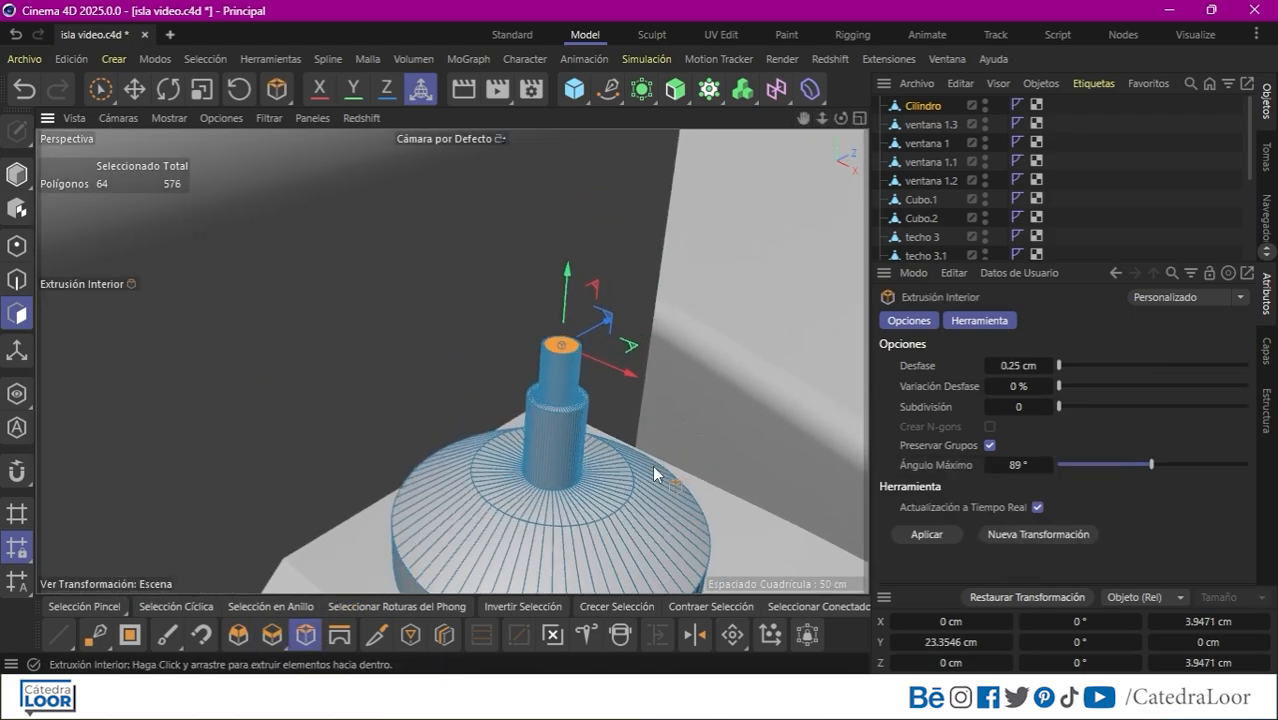
pyautogui.click(274, 634)
pyautogui.moveTo(384, 478); pyautogui.dragTo(409, 474)
pyautogui.click(168, 90)
pyautogui.moveTo(597, 294); pyautogui.dragTo(628, 333)
# Inset the tilted end face, extrude it about 2.64 cm and rotate the new end further along the bend.
pyautogui.click(137, 90)
pyautogui.click(273, 635)
pyautogui.click(305, 635)
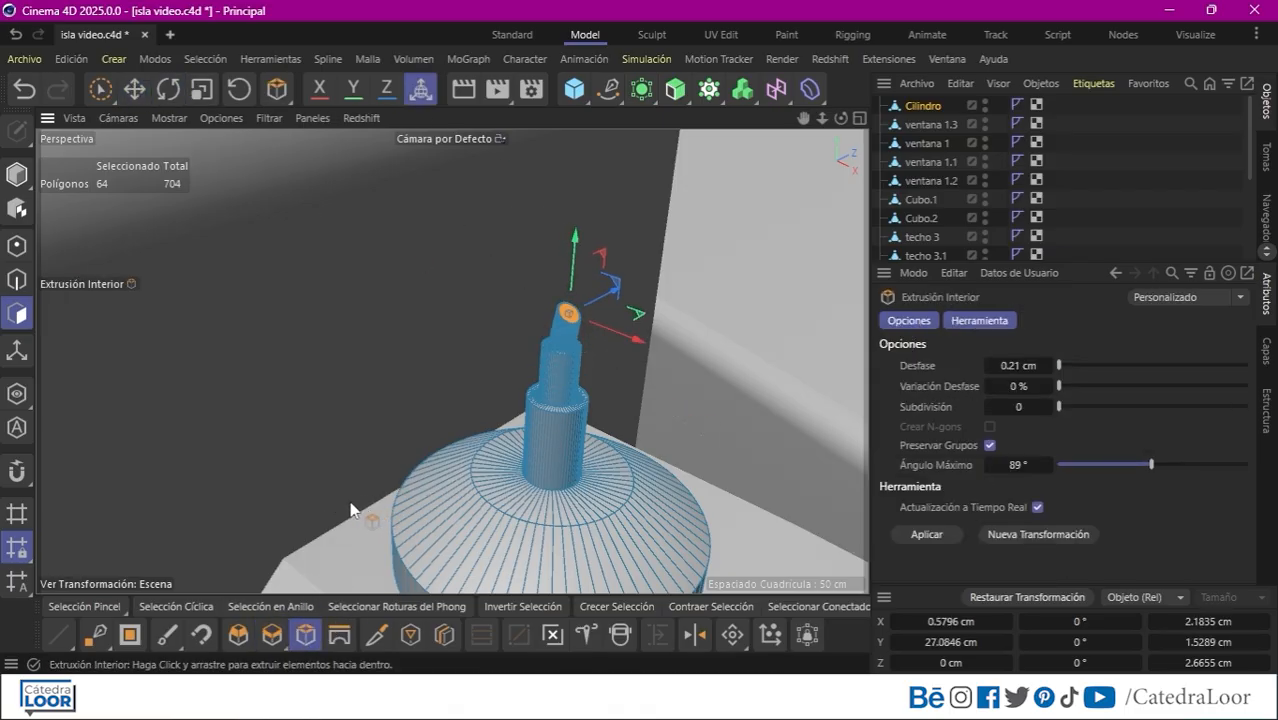
pyautogui.click(272, 634)
pyautogui.moveTo(265, 500); pyautogui.dragTo(435, 348)
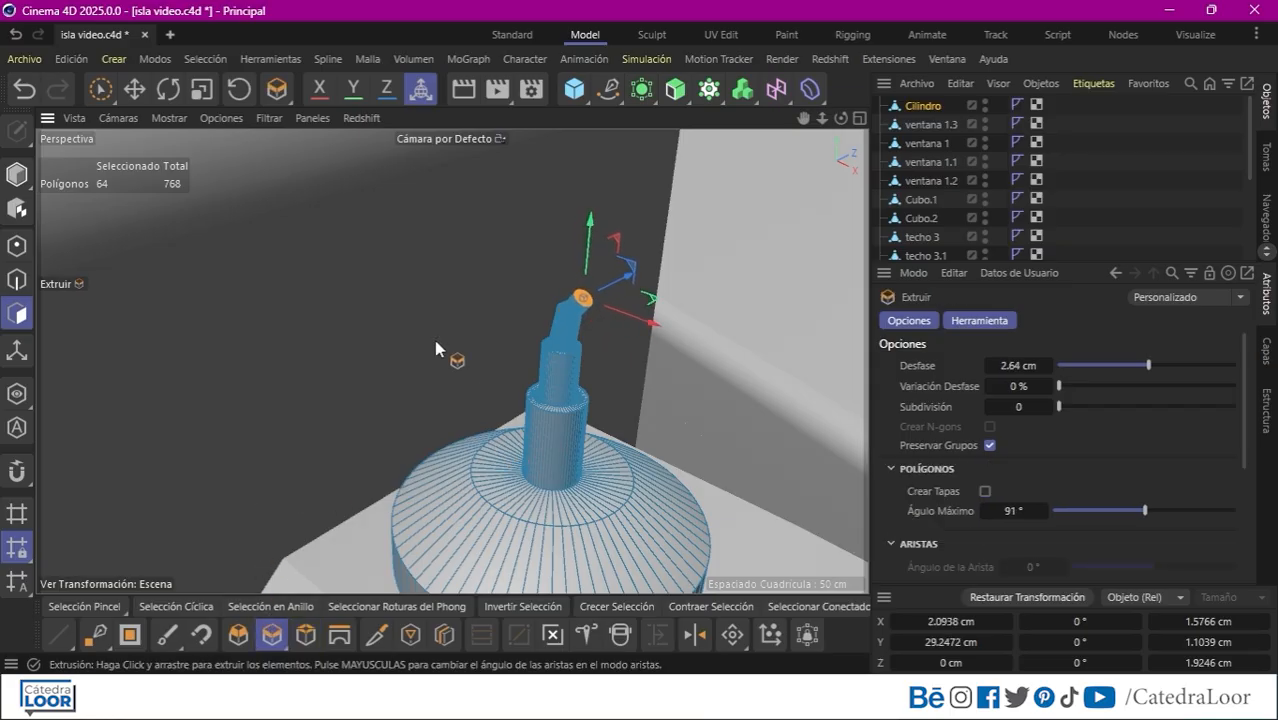
pyautogui.press('r')
pyautogui.moveTo(625, 300); pyautogui.dragTo(624, 302)
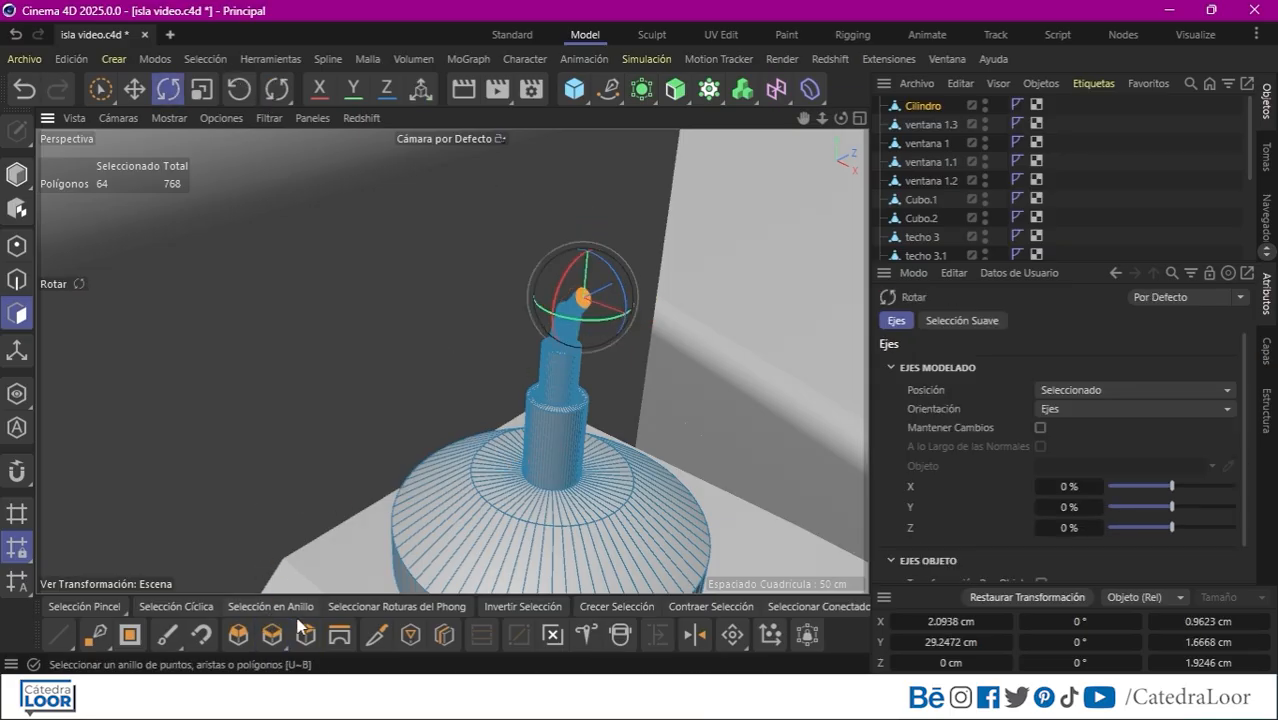
# Inset and extrude the bent end once more, and rotate its tip by 15° to finish the hooked stem.
pyautogui.press('i')
pyautogui.moveTo(430, 507); pyautogui.dragTo(439, 507)
pyautogui.click(272, 635)
pyautogui.moveTo(357, 526); pyautogui.dragTo(585, 495)
pyautogui.press('r')
pyautogui.moveTo(633, 277); pyautogui.dragTo(637, 287)
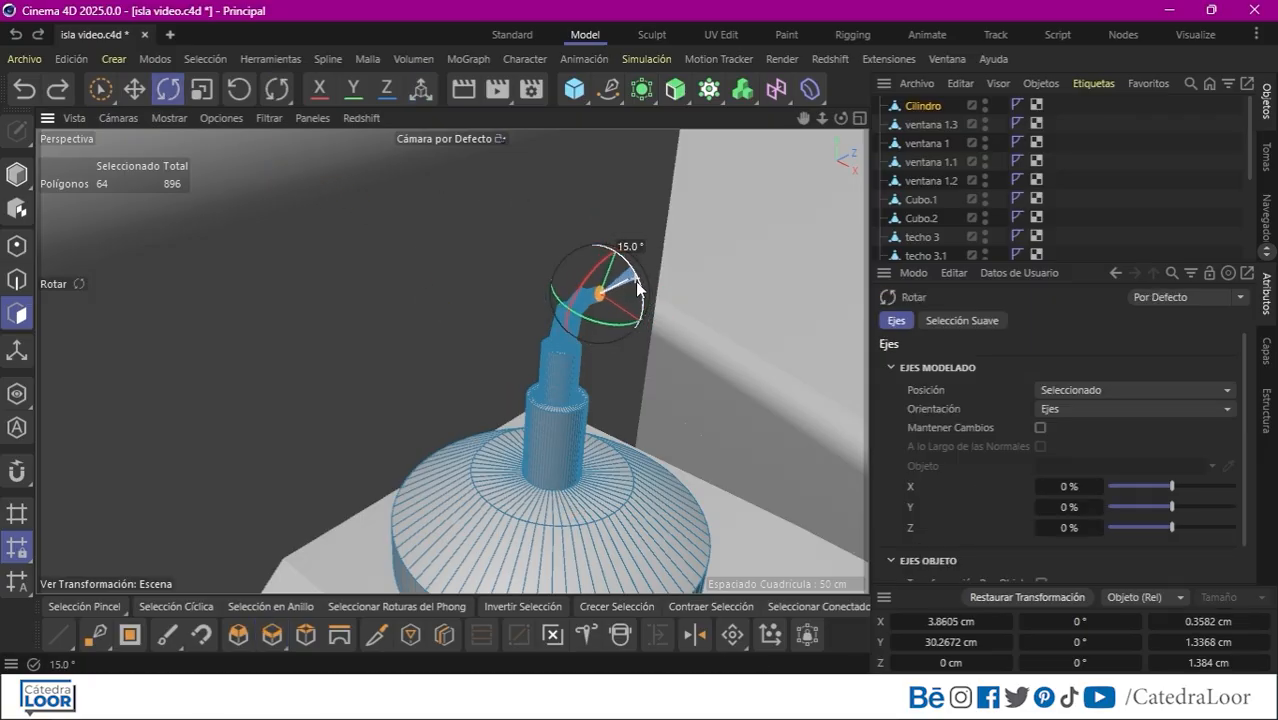
pyautogui.click(17, 174)
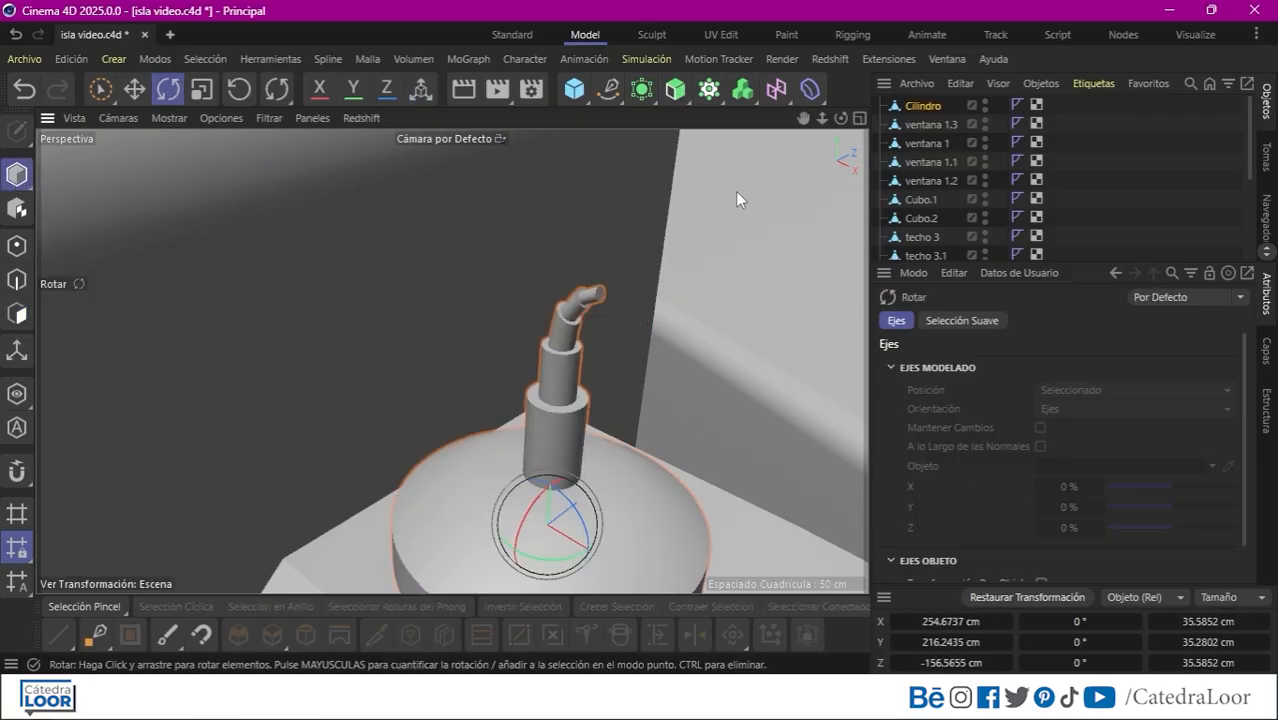
# Add a cone with about 12.1 cm bottom radius and 17.2 cm height, tilted -115°, with its tip on the hooked stem.
pyautogui.moveTo(822, 118); pyautogui.dragTo(731, 229)
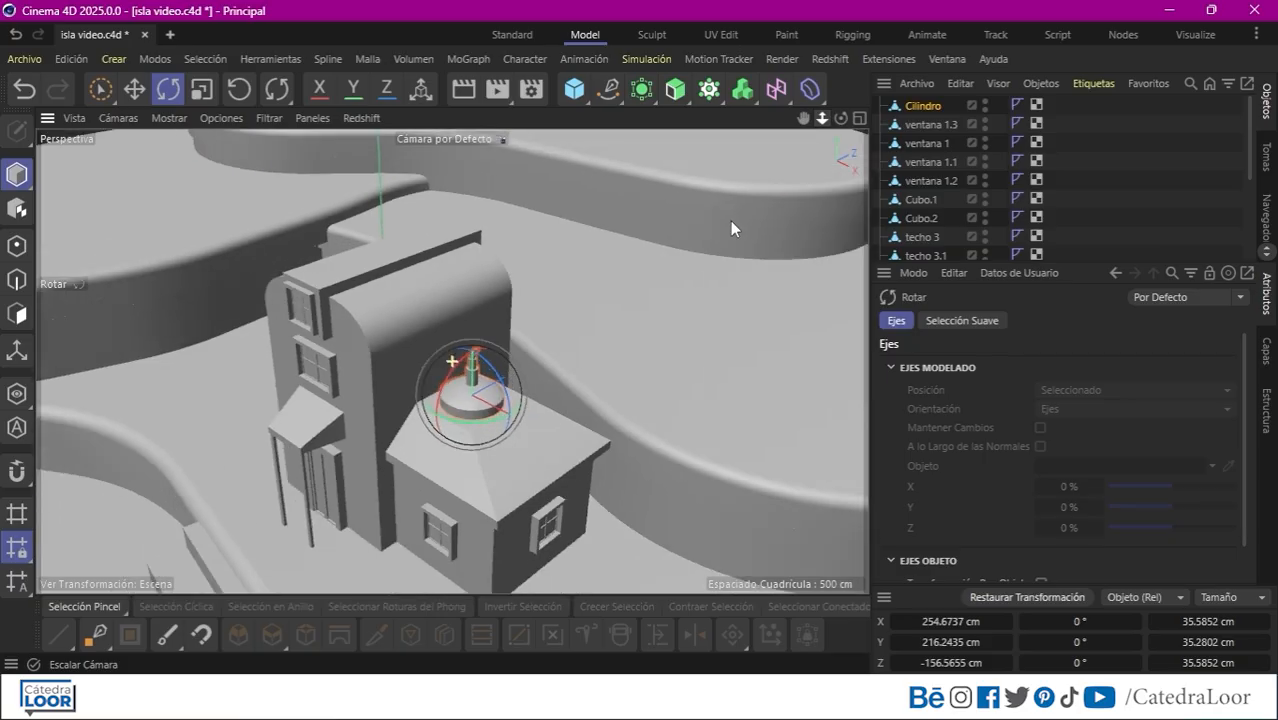
pyautogui.scroll(6, 731, 222)
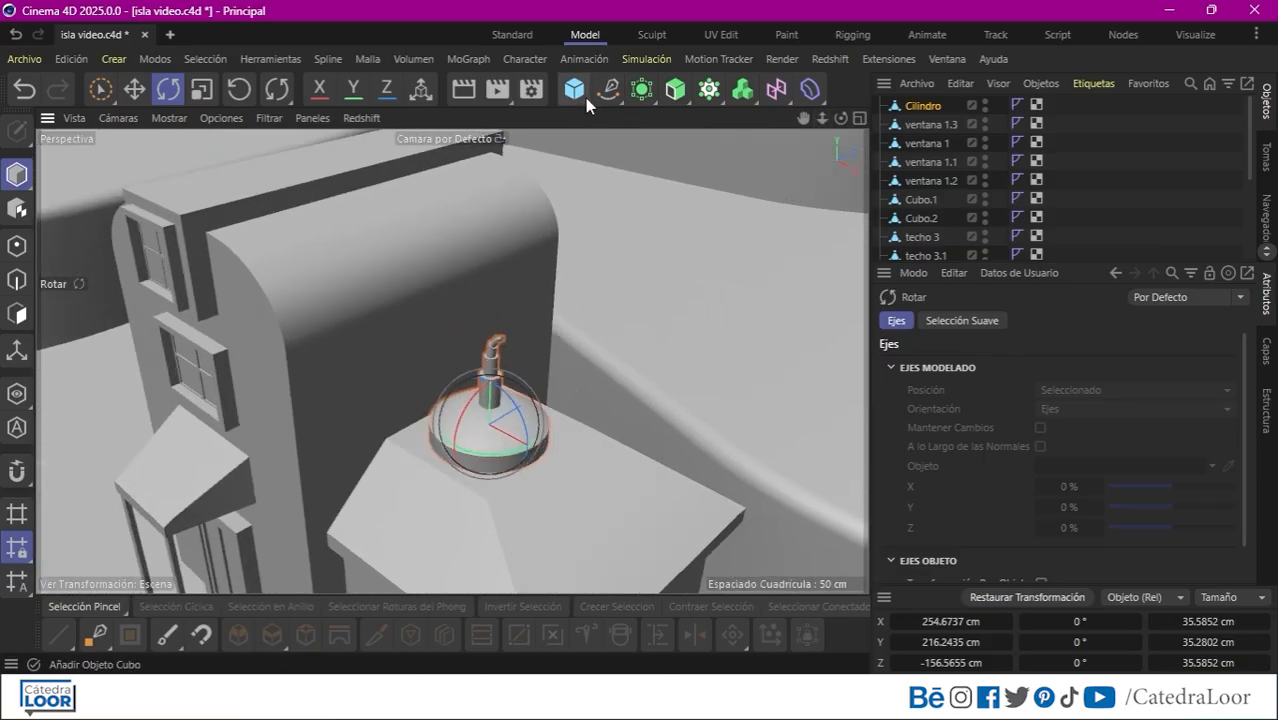
pyautogui.click(585, 98)
pyautogui.click(852, 120)
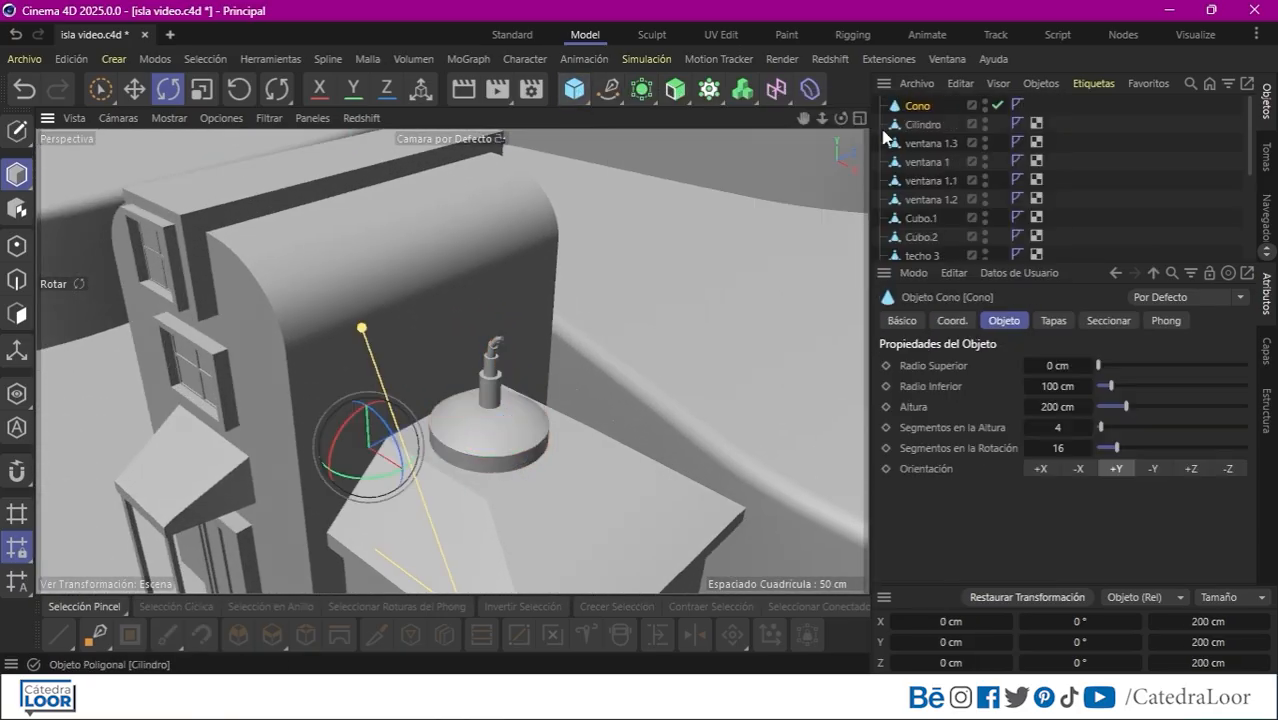
pyautogui.click(394, 280)
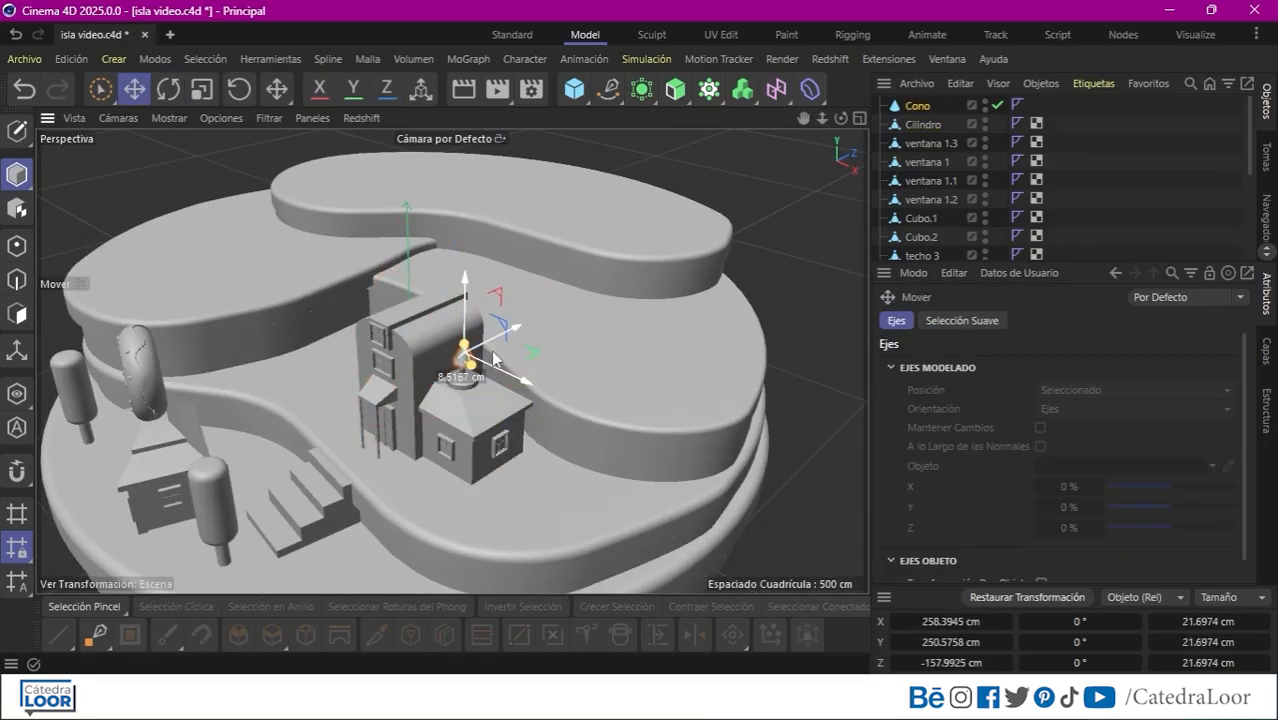
pyautogui.scroll(10, 493, 358)
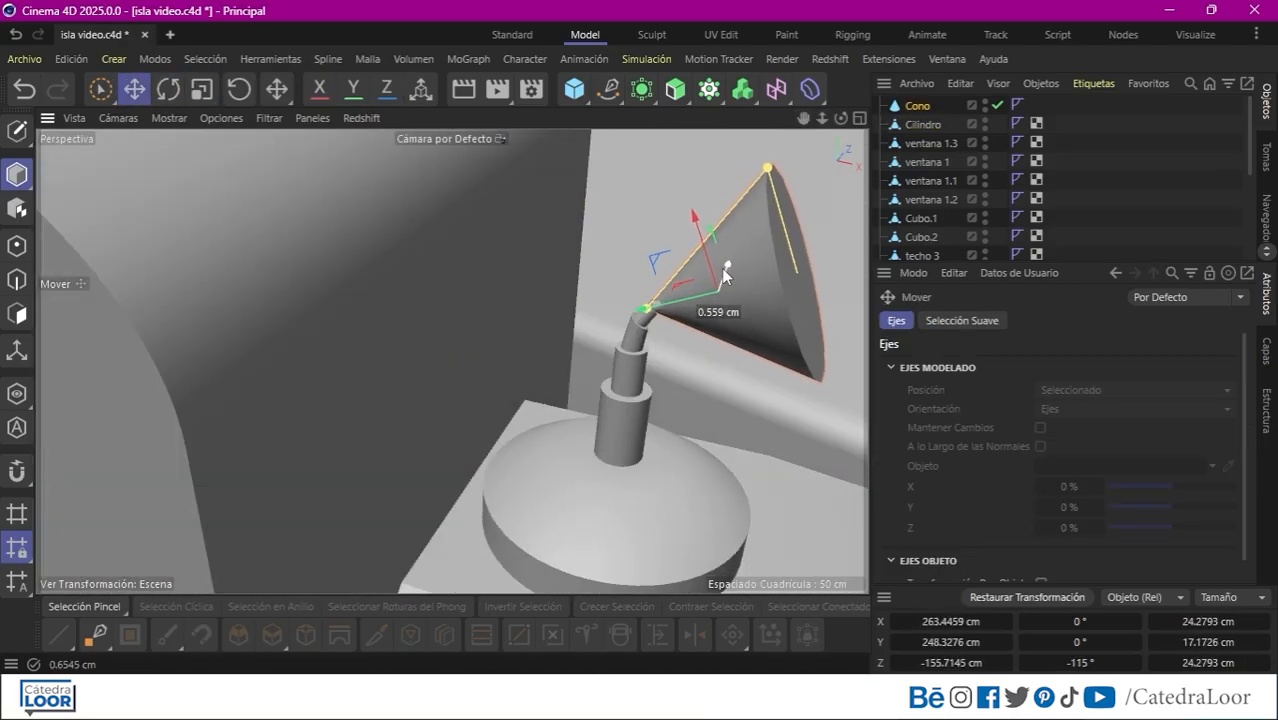
pyautogui.moveTo(726, 276); pyautogui.dragTo(725, 270)
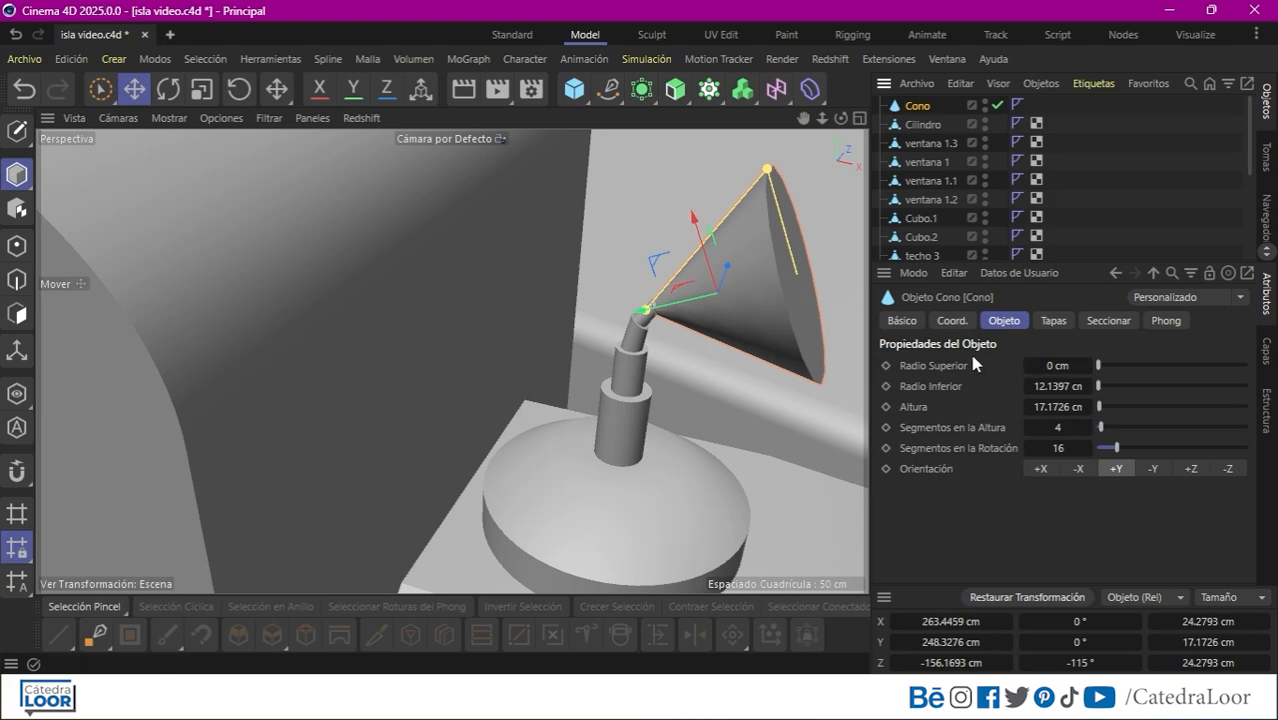
# Set the cone's top radius to 6 cm, its rotation segments to 45 and its height segments to 1.
pyautogui.moveTo(1062, 366); pyautogui.dragTo(1058, 366)
pyautogui.click(17, 130)
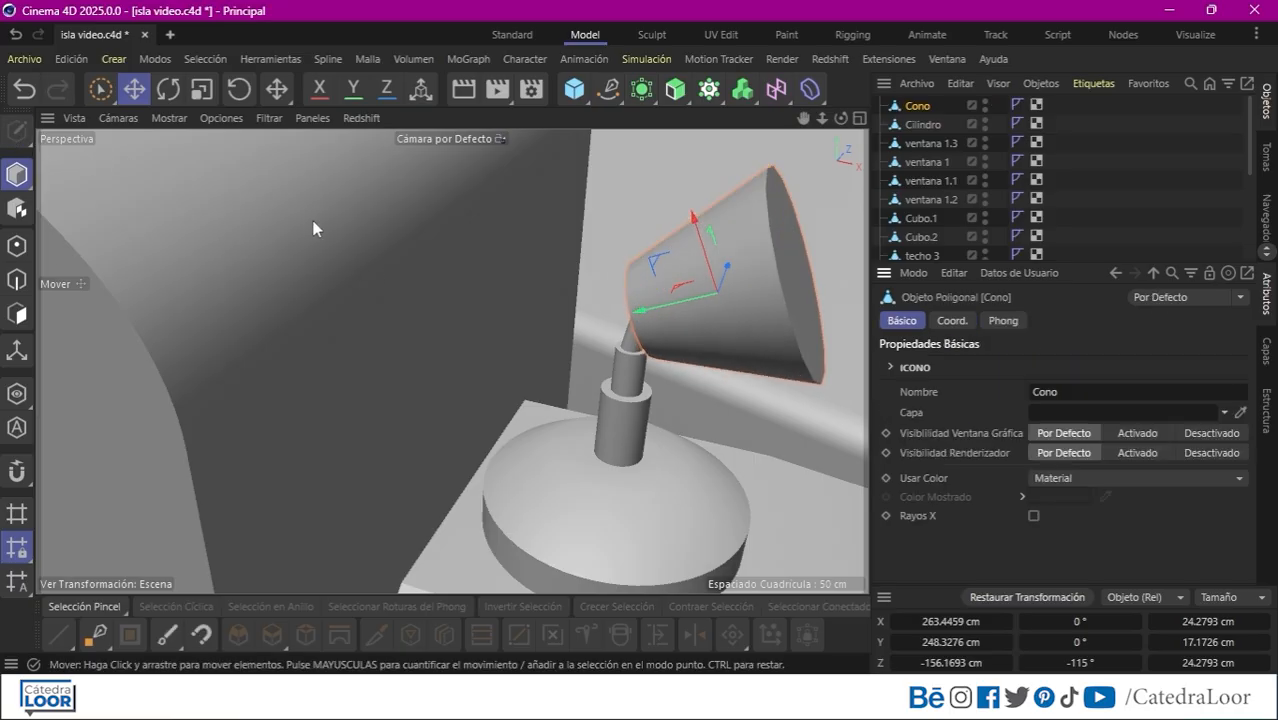
pyautogui.keyDown('alt'); pyautogui.moveTo(480, 340); pyautogui.dragTo(409, 395); pyautogui.keyUp('alt')
pyautogui.hotkey('ctrl', 'z')
pyautogui.moveTo(1116, 448); pyautogui.dragTo(1161, 449)
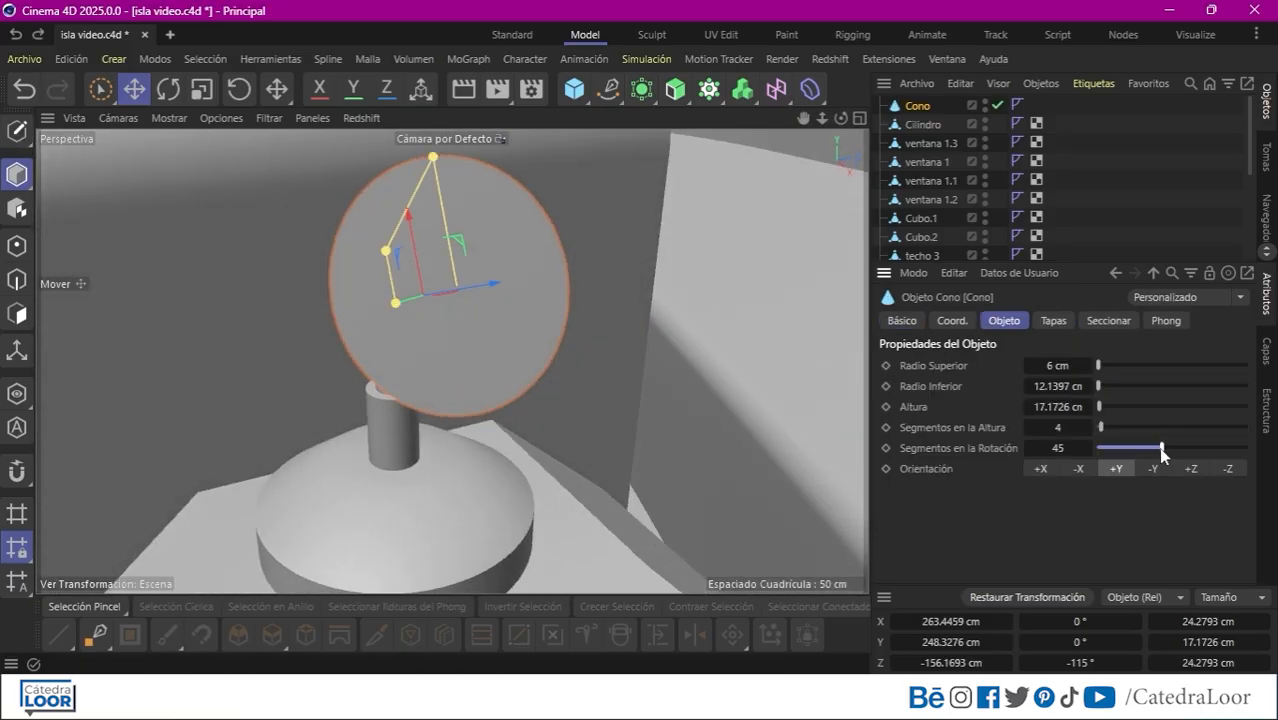
pyautogui.doubleClick(1058, 426)
pyautogui.write('1')
# Make the cone editable and inset its wide end face twice, first as a thin rim and again by about 3.4 cm.
pyautogui.click(17, 131)
pyautogui.click(16, 314)
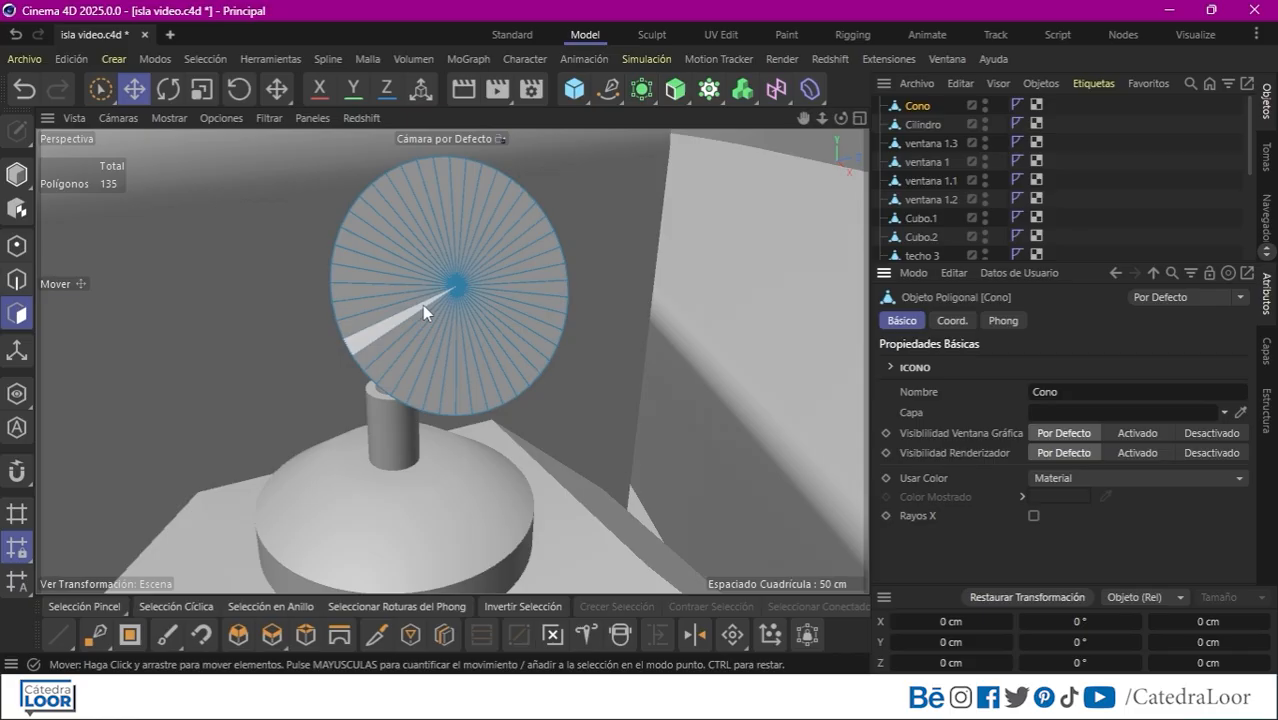
pyautogui.click(172, 607)
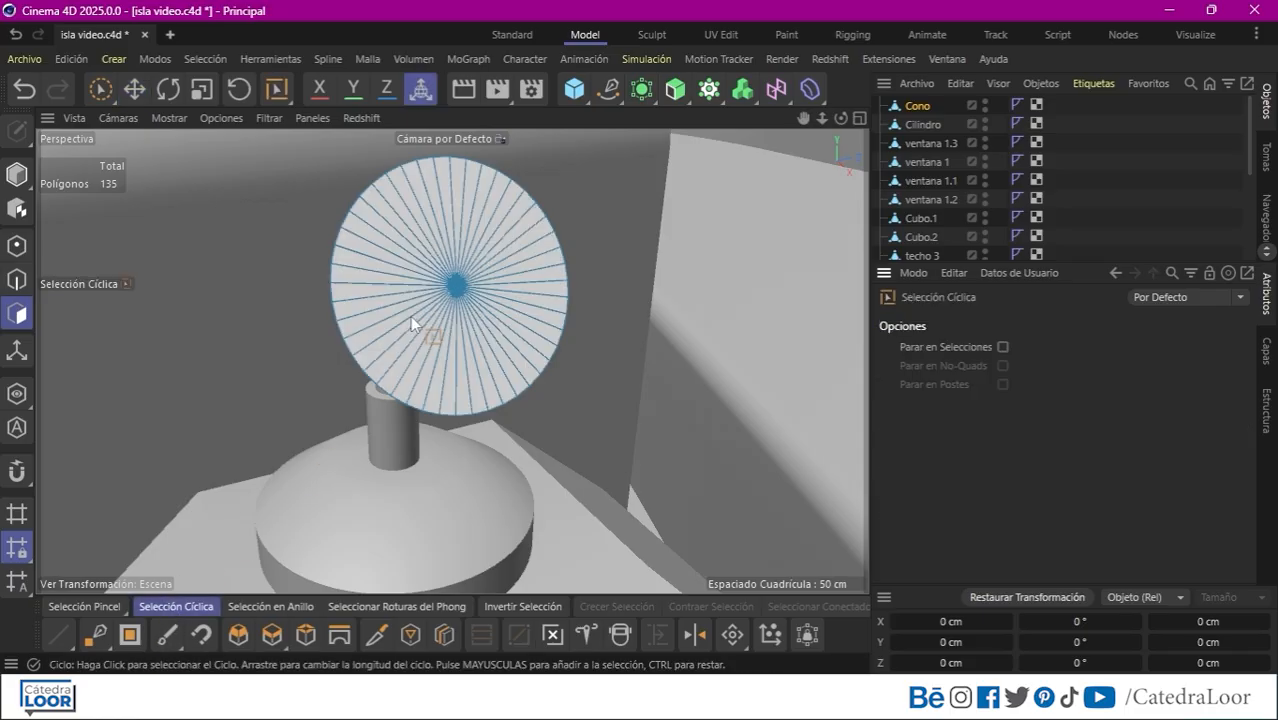
pyautogui.click(415, 283)
pyautogui.press('i')
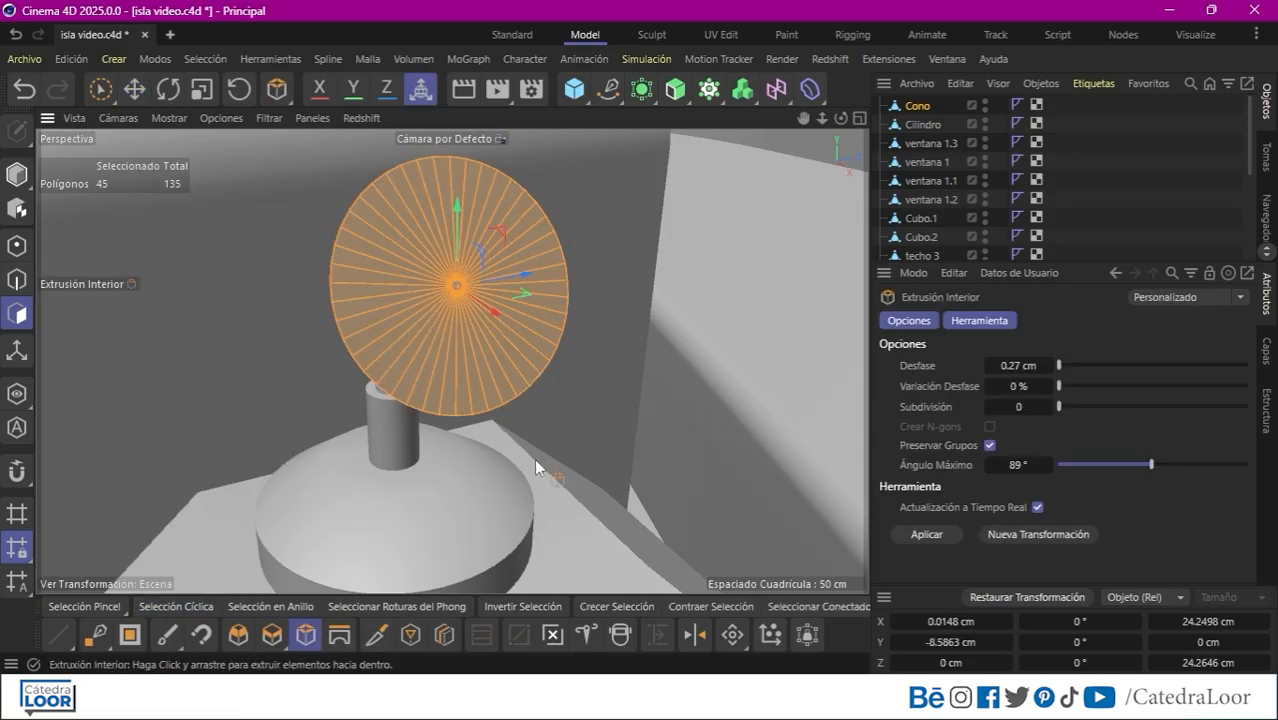
pyautogui.moveTo(597, 445); pyautogui.dragTo(417, 405)
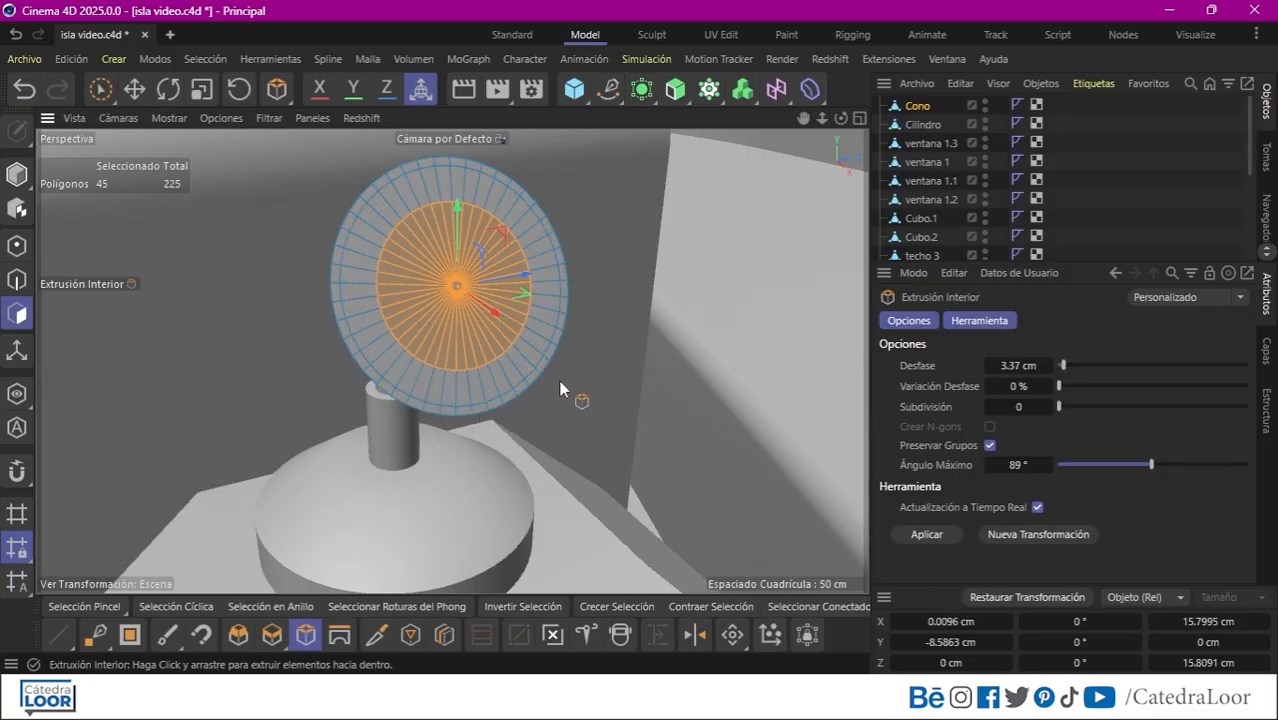
# Push the inset face about 12.9 cm into the cone and scale it down to about 11.8 cm across.
pyautogui.keyDown('alt'); pyautogui.moveTo(559, 380); pyautogui.dragTo(609, 385); pyautogui.keyUp('alt')
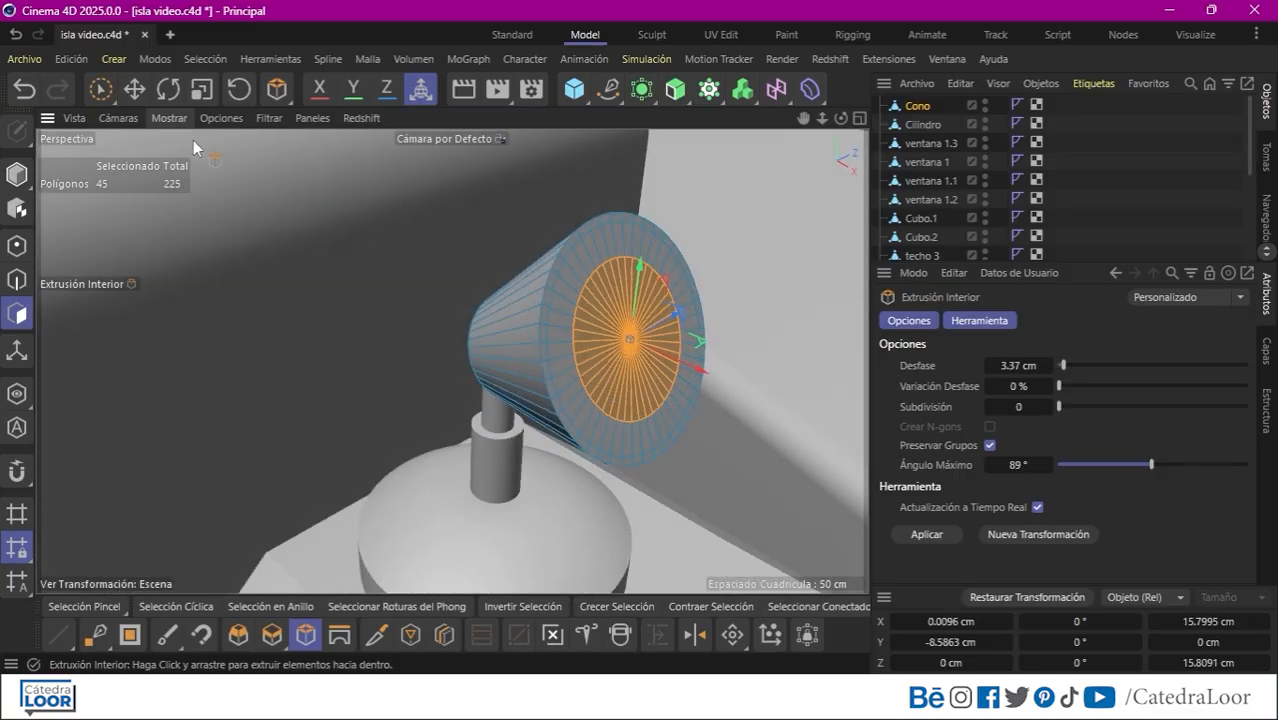
pyautogui.moveTo(620, 330); pyautogui.dragTo(594, 368)
pyautogui.press('t')
pyautogui.keyDown('alt'); pyautogui.moveTo(522, 383); pyautogui.dragTo(387, 380); pyautogui.keyUp('alt')
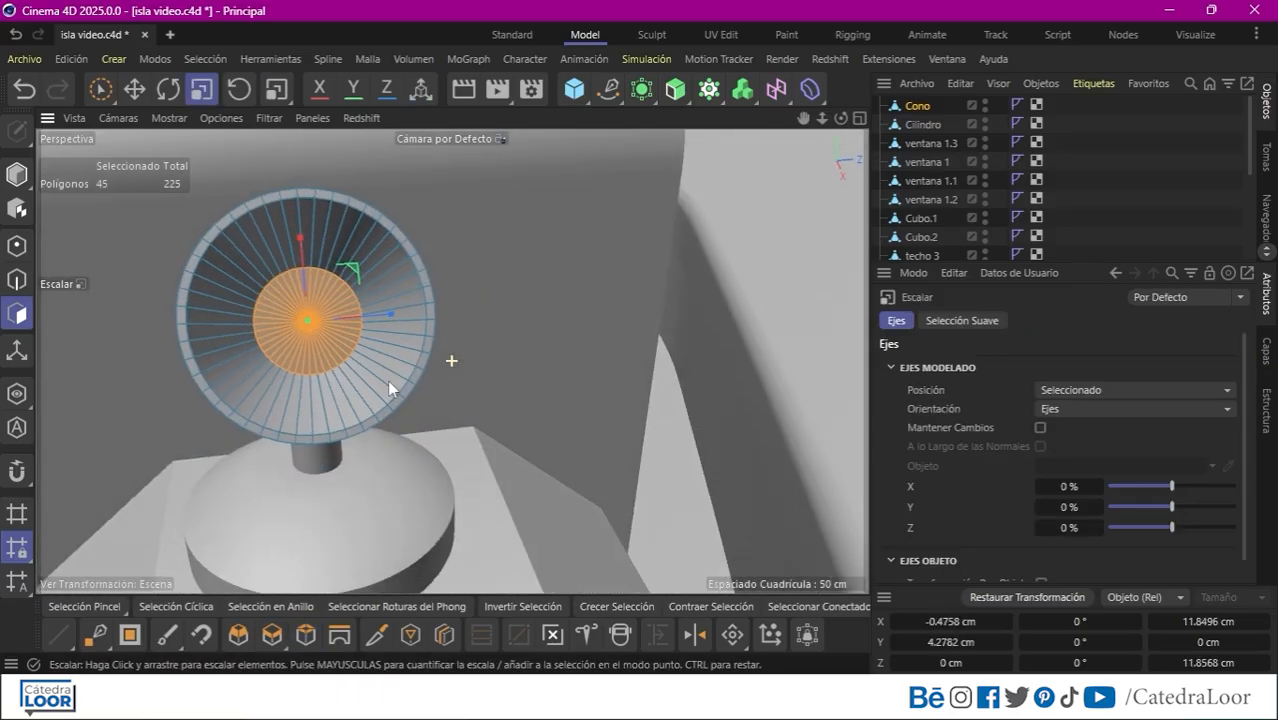
# Inset the dish's inner face, extrude a thin central rod outward and scale its tip to about 0.3 cm across.
pyautogui.click(305, 634)
pyautogui.moveTo(545, 432); pyautogui.dragTo(745, 447)
pyautogui.press('d')
pyautogui.keyDown('alt'); pyautogui.moveTo(531, 419); pyautogui.dragTo(724, 379); pyautogui.keyUp('alt')
pyautogui.hotkey('ctrl', 'z')
pyautogui.click(202, 90)
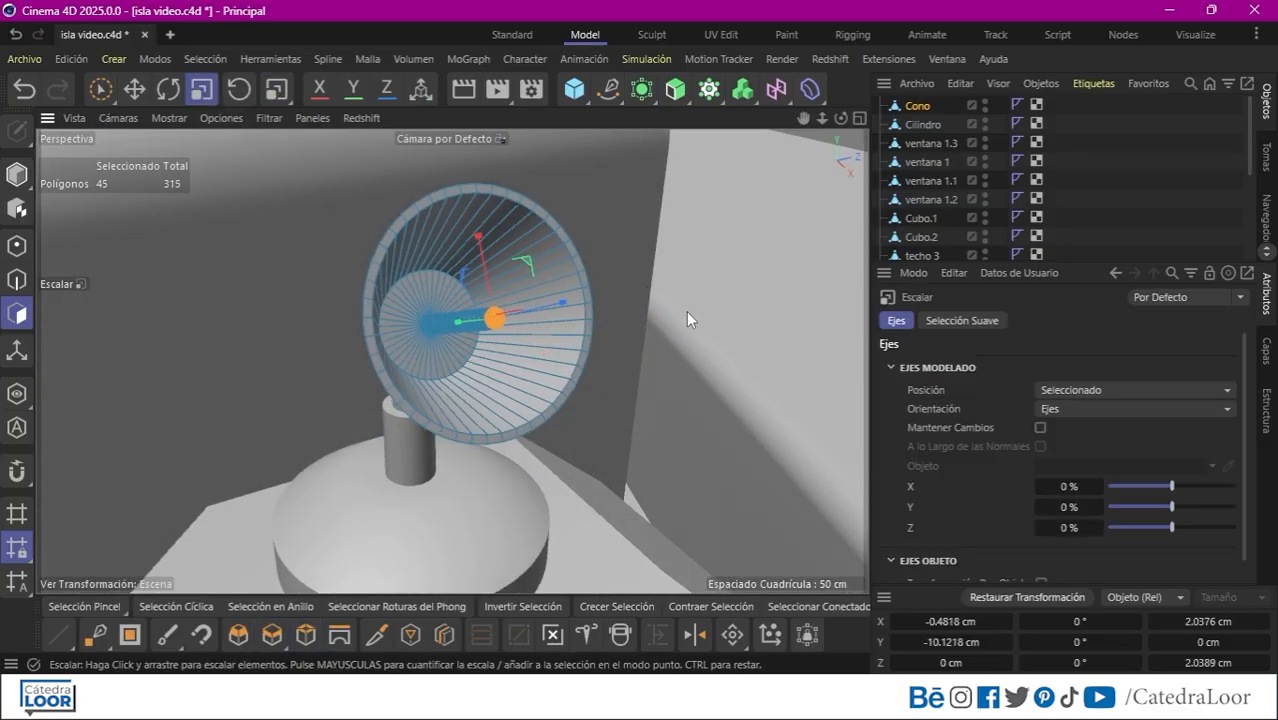
pyautogui.moveTo(692, 325); pyautogui.dragTo(674, 340)
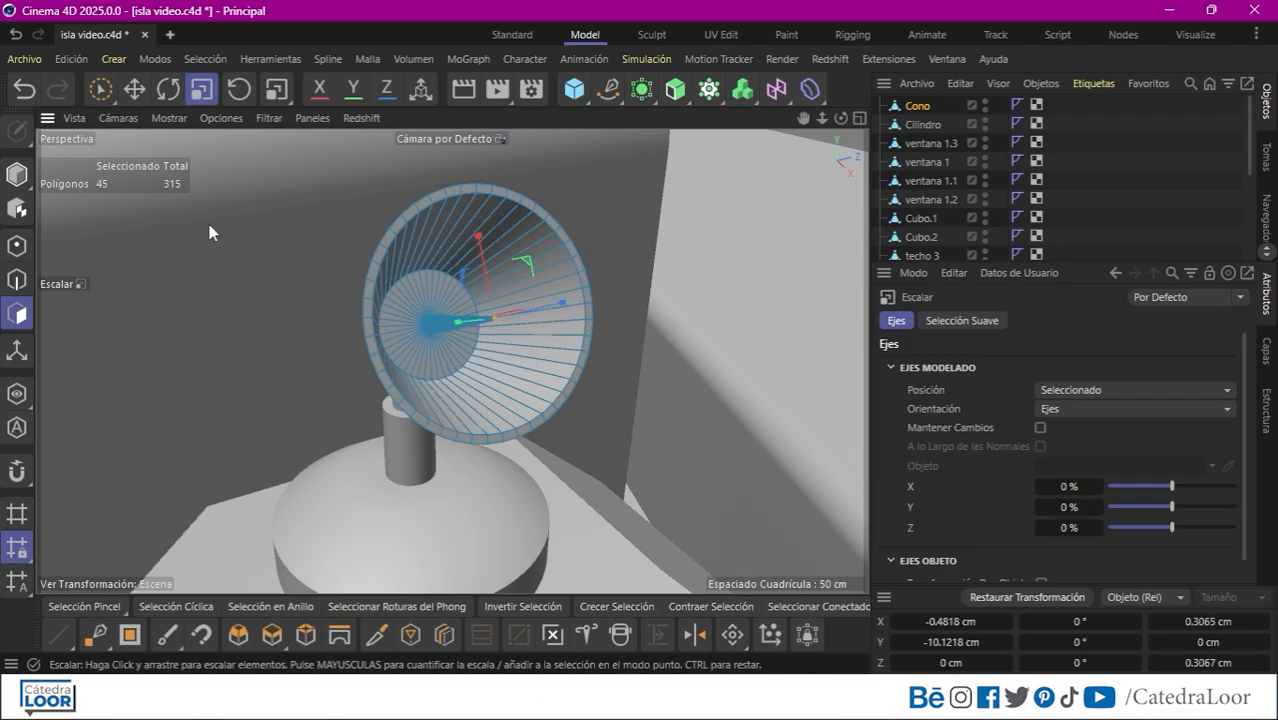
pyautogui.click(17, 175)
# Scale the cone into a shallower dish about 29.7 cm across and 9 cm deep.
pyautogui.moveTo(822, 119); pyautogui.dragTo(740, 135)
pyautogui.keyDown('alt'); pyautogui.moveTo(533, 371); pyautogui.dragTo(661, 318); pyautogui.keyUp('alt')
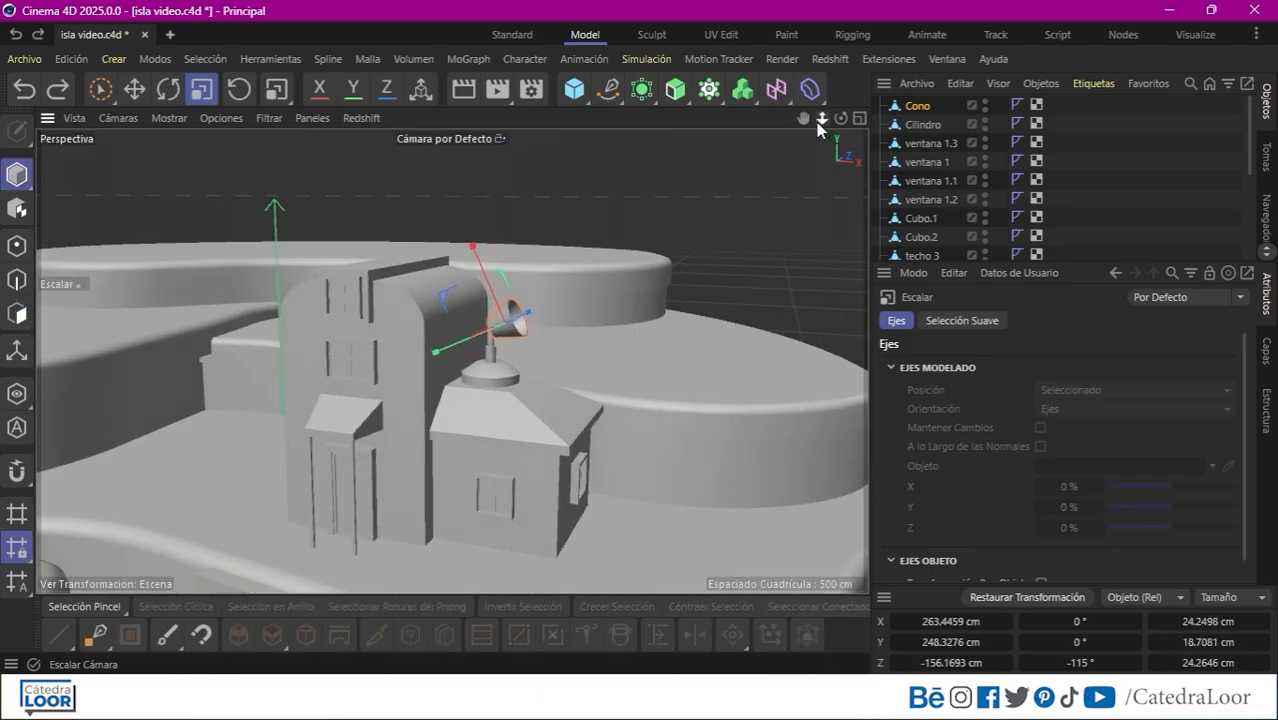
pyautogui.moveTo(816, 122); pyautogui.dragTo(570, 276)
pyautogui.click(570, 276)
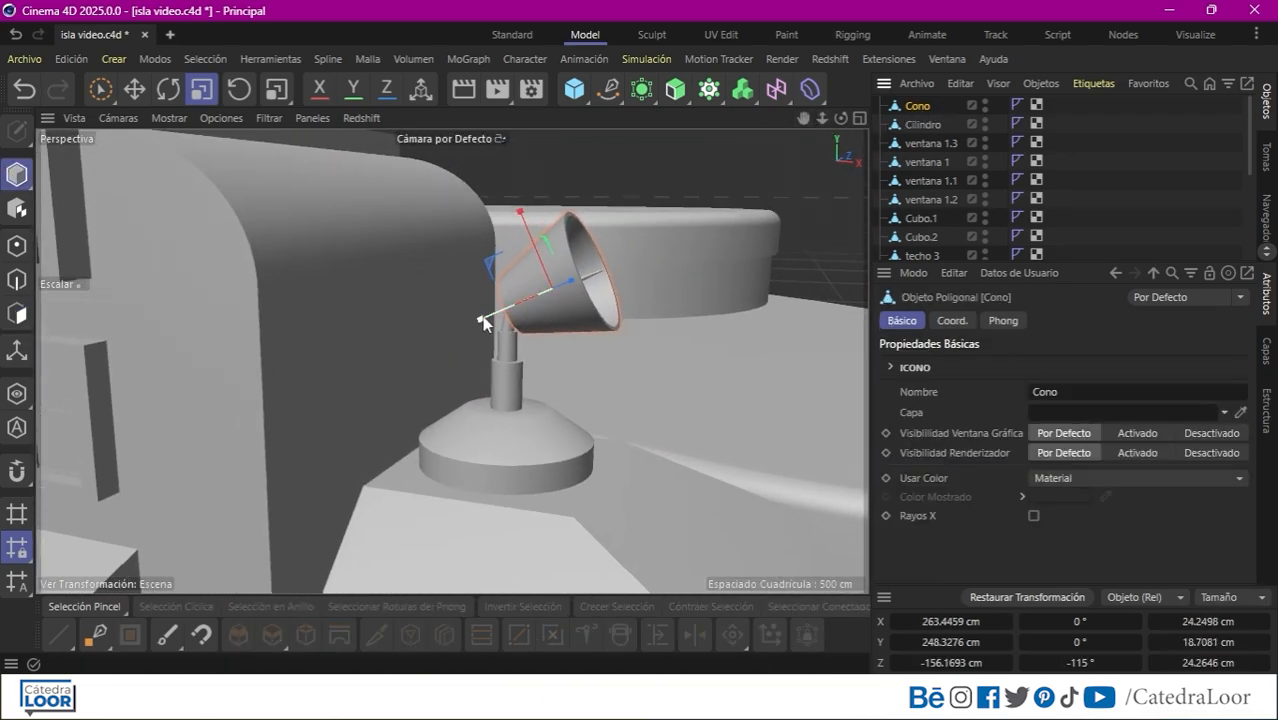
pyautogui.moveTo(476, 321); pyautogui.dragTo(462, 300)
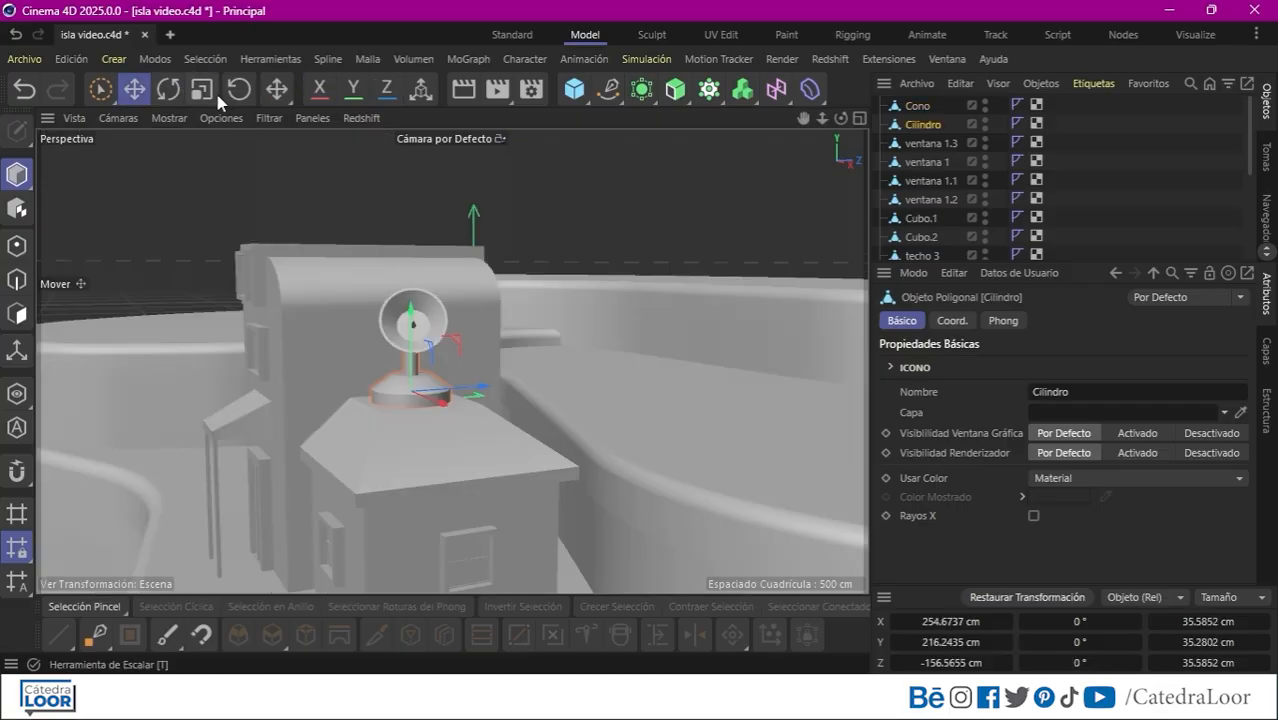
# Shorten the antenna's base and stem vertically and adjust their height on the annex roof.
pyautogui.press('t')
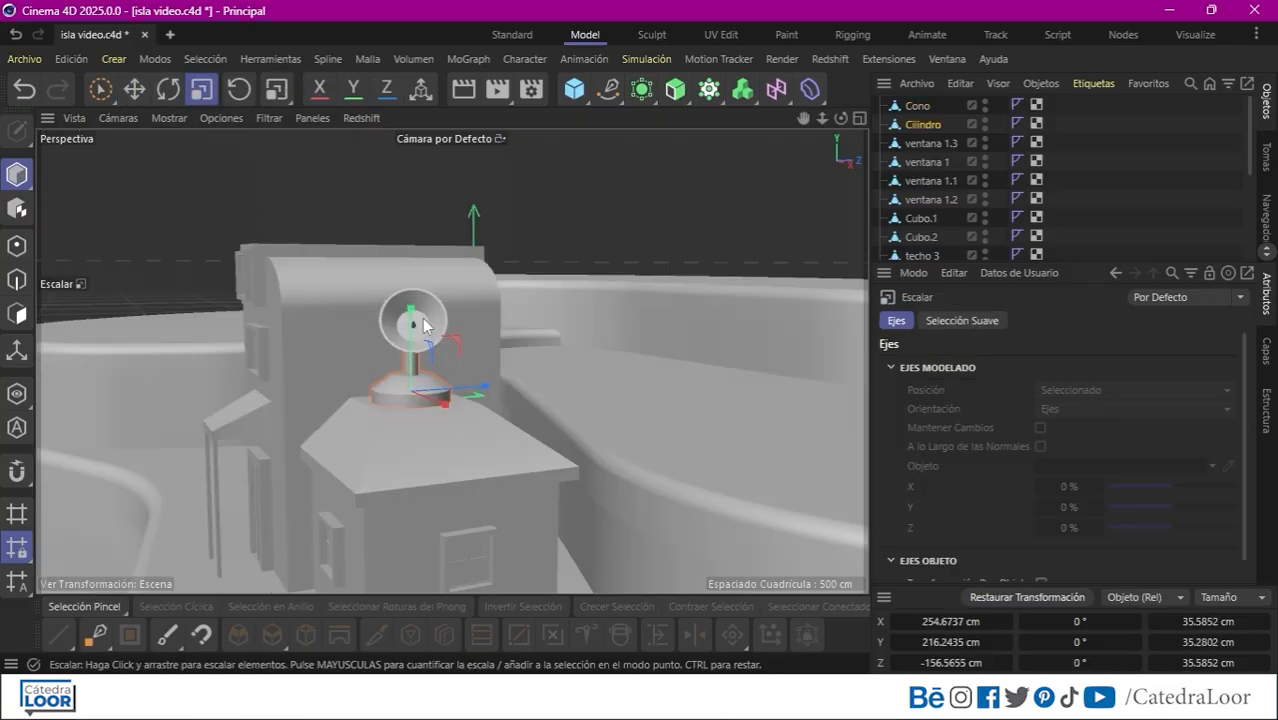
pyautogui.moveTo(412, 315); pyautogui.dragTo(413, 356)
pyautogui.press('e')
pyautogui.moveTo(413, 325); pyautogui.dragTo(415, 330)
# Lower the dish along the world vertical axis onto the shortened stem.
pyautogui.click(408, 304)
pyautogui.click(429, 88)
pyautogui.moveTo(413, 247); pyautogui.dragTo(414, 288)
pyautogui.moveTo(841, 119); pyautogui.dragTo(660, 113)
pyautogui.moveTo(710, 250); pyautogui.dragTo(711, 268)
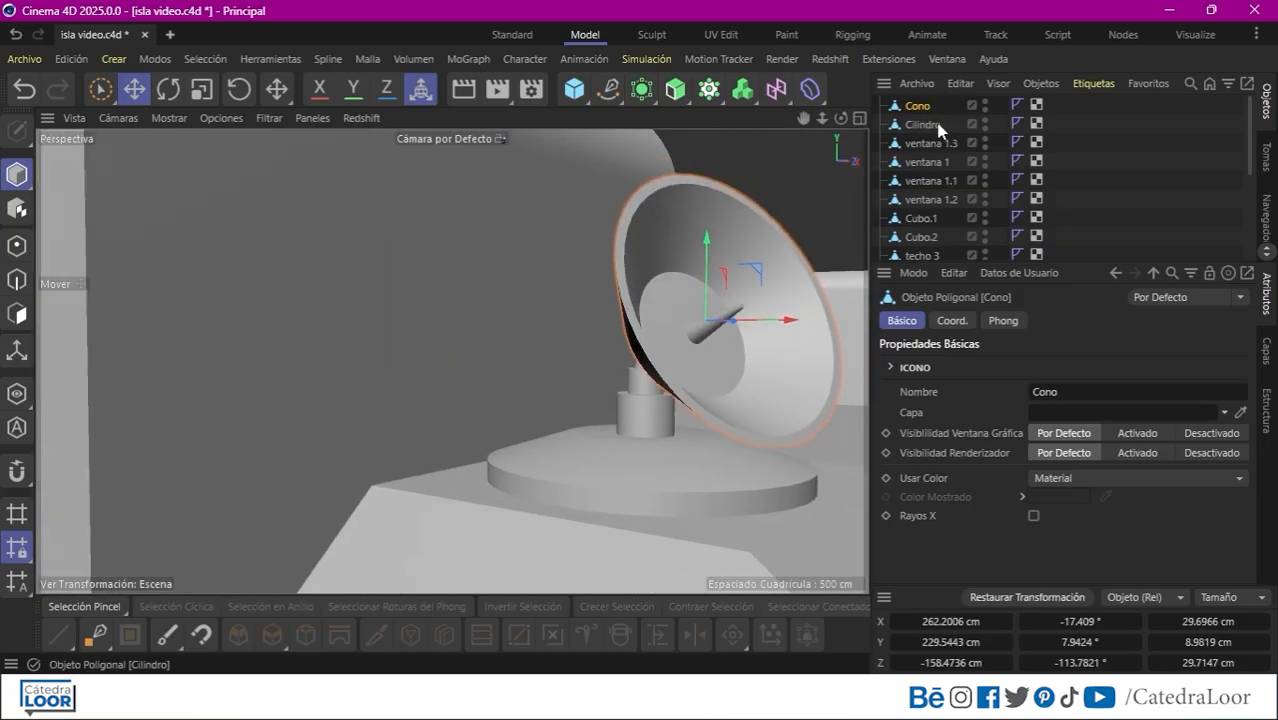
# Undo the last change and enlarge the dish uniformly to about 31.9 cm across.
pyautogui.moveTo(822, 119); pyautogui.dragTo(770, 119)
pyautogui.hotkey('ctrl', 'z')
pyautogui.click(485, 373)
pyautogui.press('t')
pyautogui.click(493, 350)
pyautogui.moveTo(312, 168); pyautogui.dragTo(334, 168)
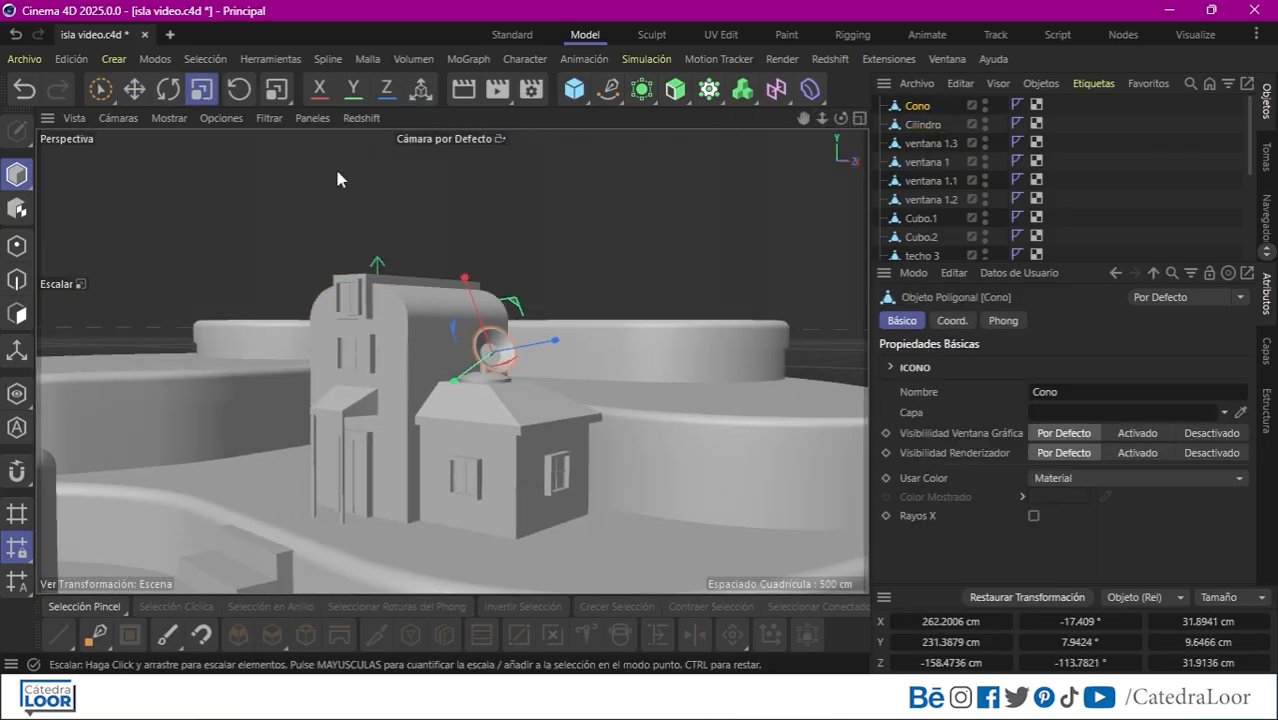
# Adjust the dish's height above the stem and select it together with the base cylinder.
pyautogui.press('e')
pyautogui.moveTo(492, 279); pyautogui.dragTo(492, 269)
pyautogui.keyDown('ctrl'); pyautogui.click(923, 124); pyautogui.keyUp('ctrl')
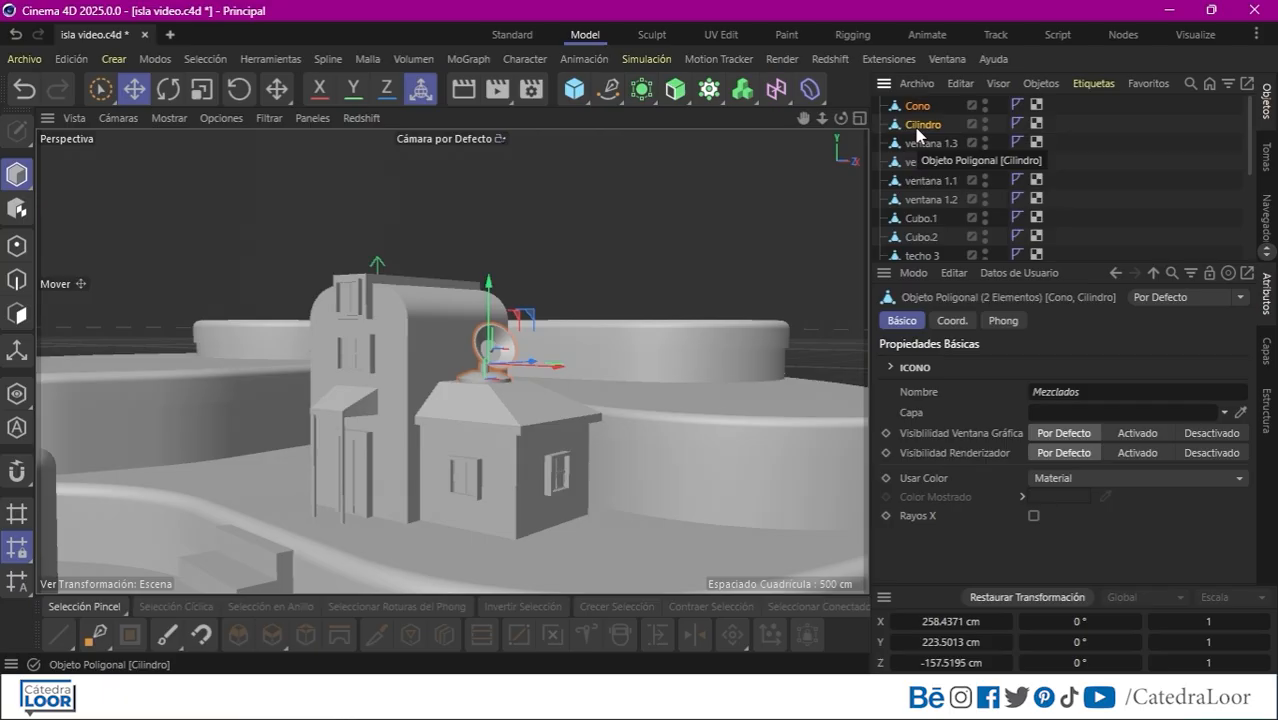
# Group the satellite dish with its base cylinder and name the group Antena.
pyautogui.hotkey('alt', 'g')
pyautogui.doubleClick(918, 106)
pyautogui.write('Antena')
# Add a cube and shape it into a thin post about 7.2 × 197 × 7.9 cm standing beside the tall house.
pyautogui.click(574, 89)
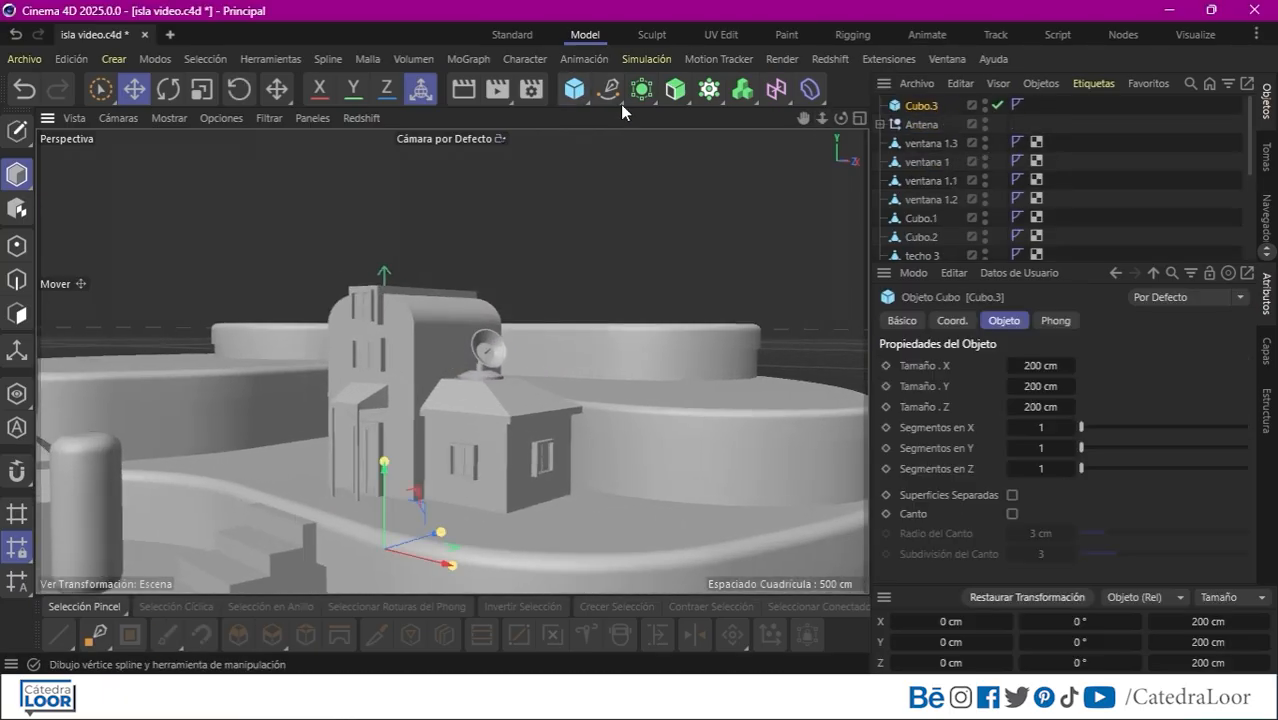
pyautogui.moveTo(822, 118); pyautogui.dragTo(800, 126)
pyautogui.keyDown('alt'); pyautogui.moveTo(450, 330); pyautogui.dragTo(313, 285); pyautogui.keyUp('alt')
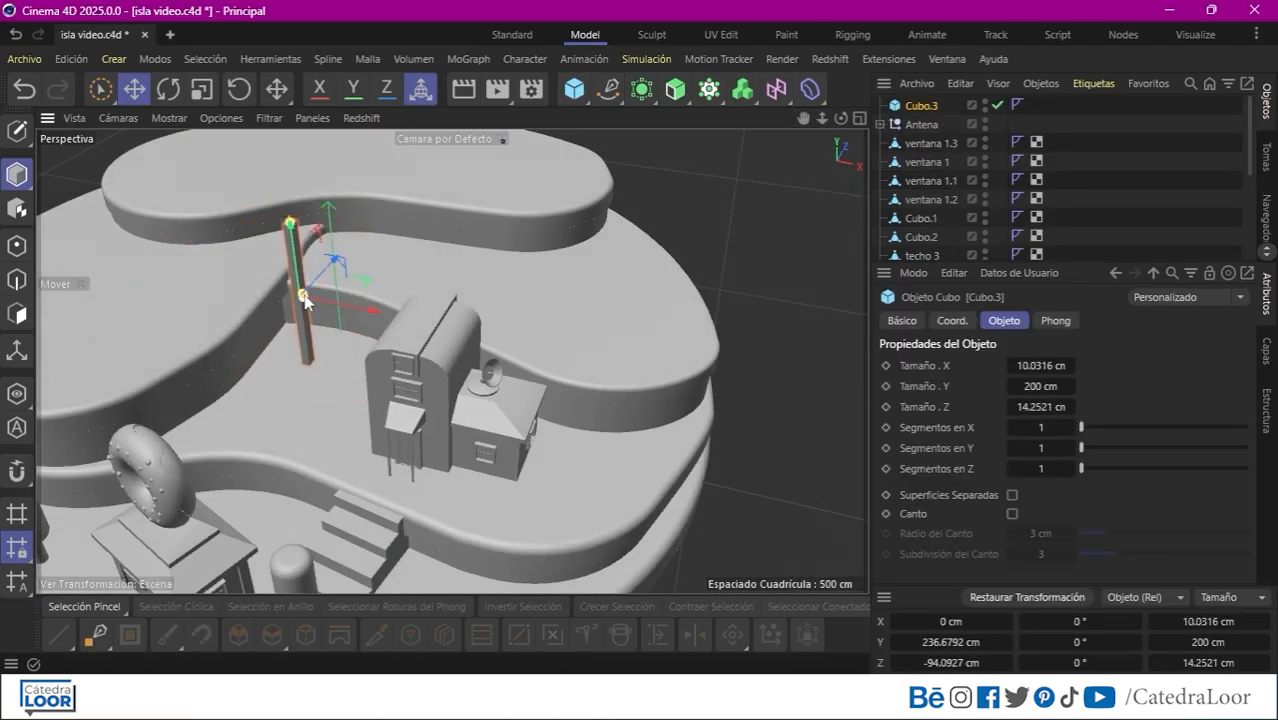
pyautogui.press('o')
pyautogui.press('t')
pyautogui.moveTo(590, 425); pyautogui.dragTo(562, 418)
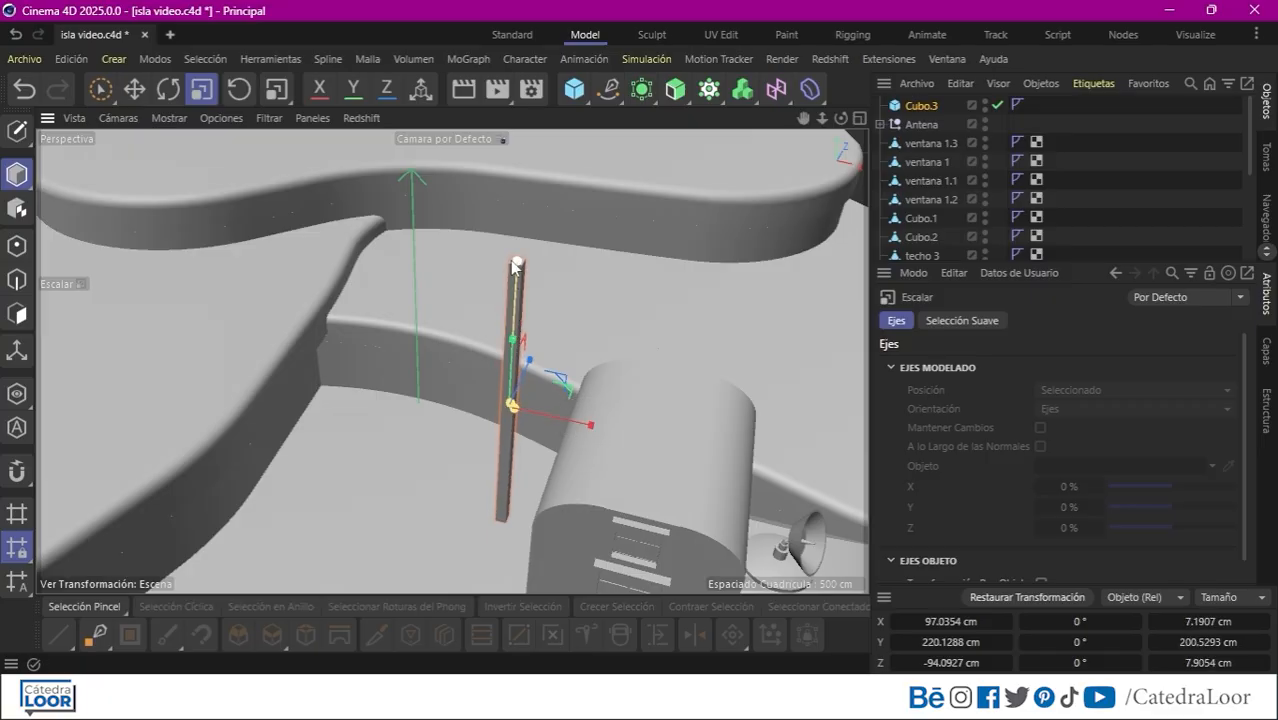
pyautogui.keyDown('alt'); pyautogui.moveTo(450, 400); pyautogui.dragTo(320, 375); pyautogui.keyUp('alt')
pyautogui.click(134, 89)
# Convert the post to an editable polygon object and split its top face off as a separate object.
pyautogui.click(17, 133)
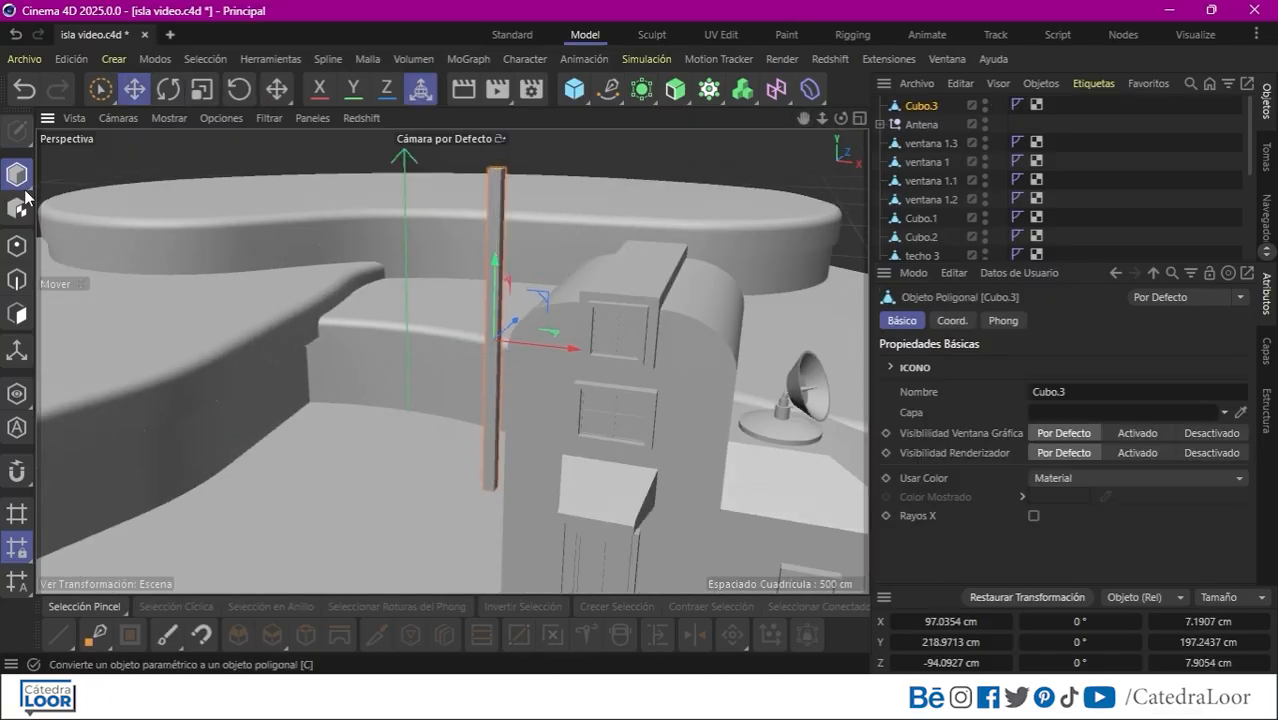
pyautogui.click(17, 314)
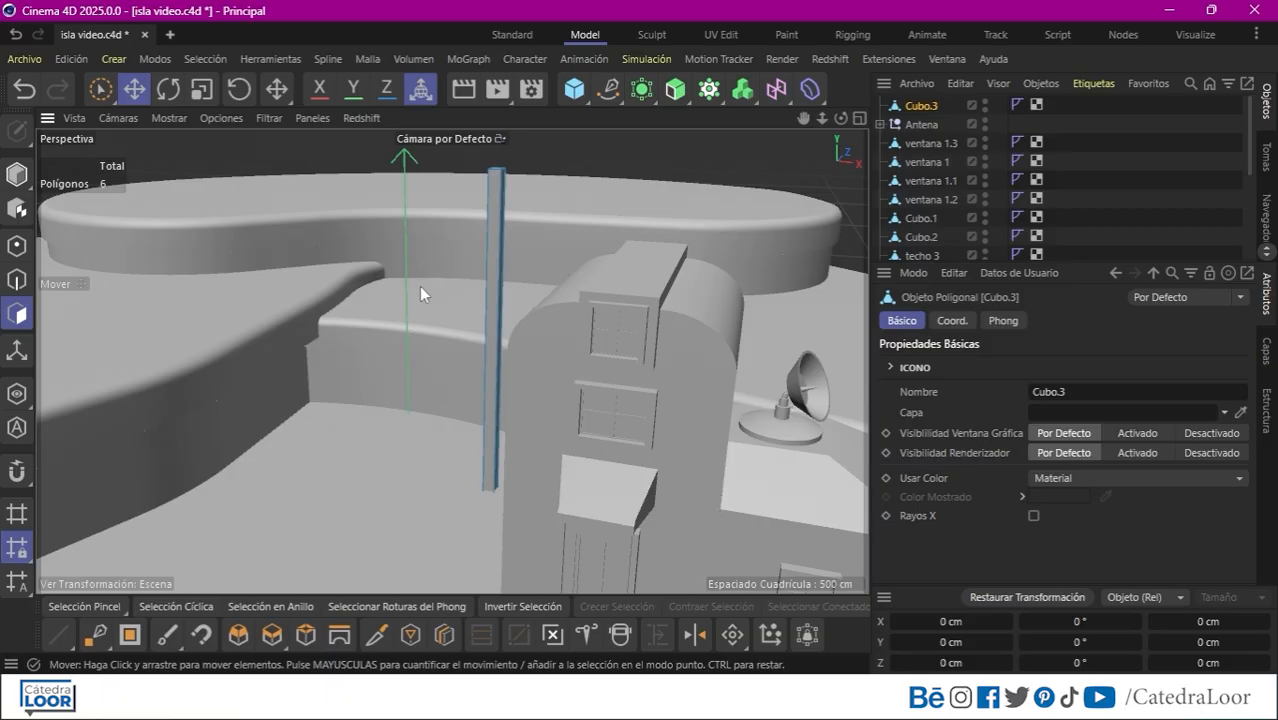
pyautogui.keyDown('alt'); pyautogui.moveTo(419, 286); pyautogui.dragTo(394, 411); pyautogui.keyUp('alt')
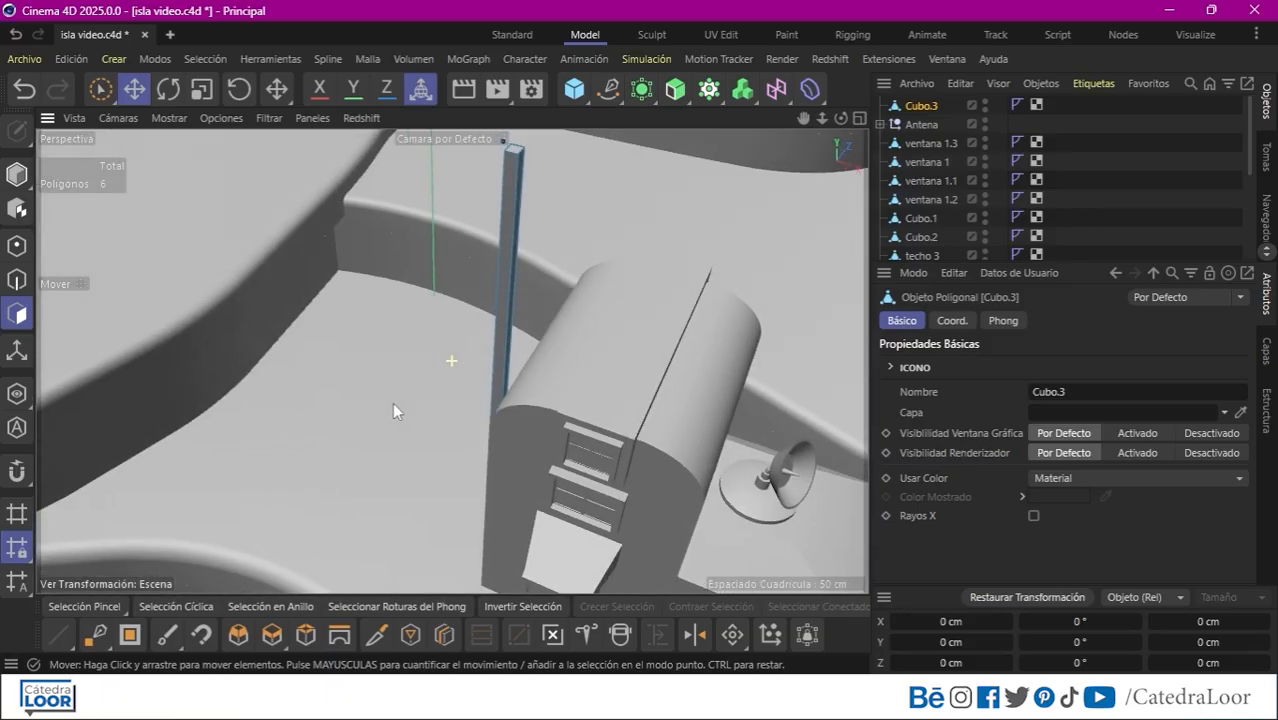
pyautogui.click(513, 150)
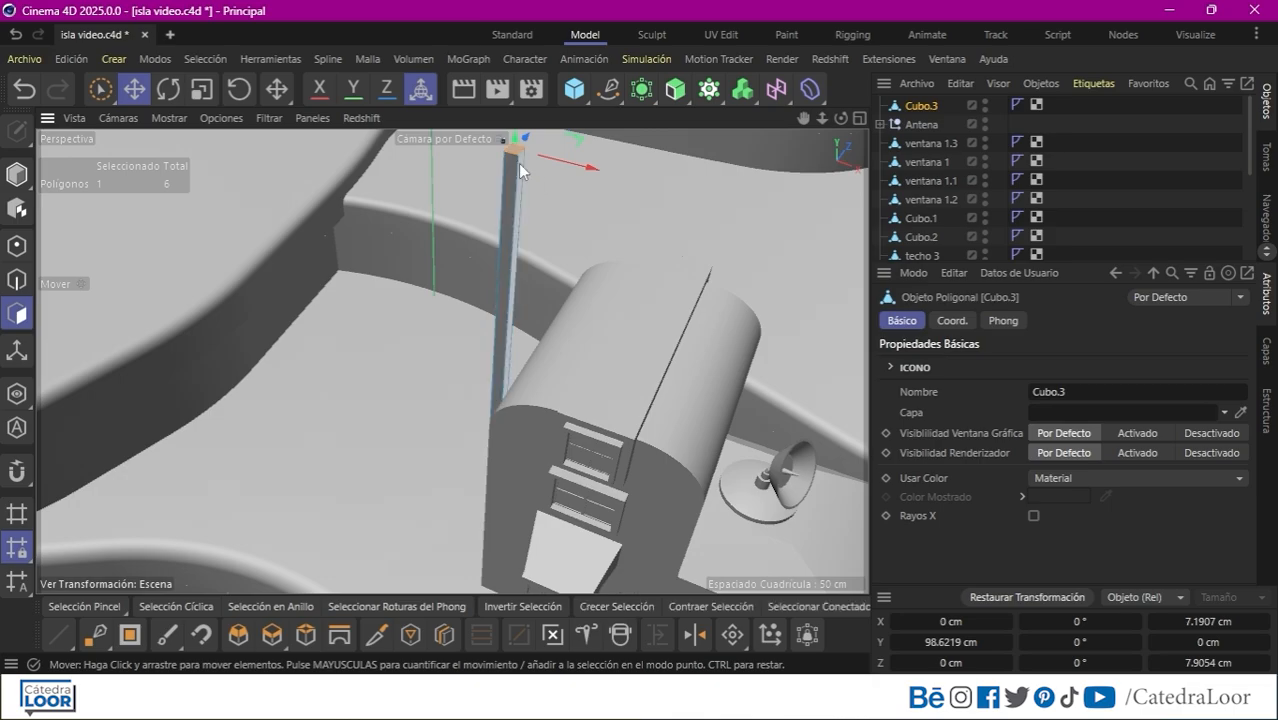
pyautogui.rightClick(520, 155)
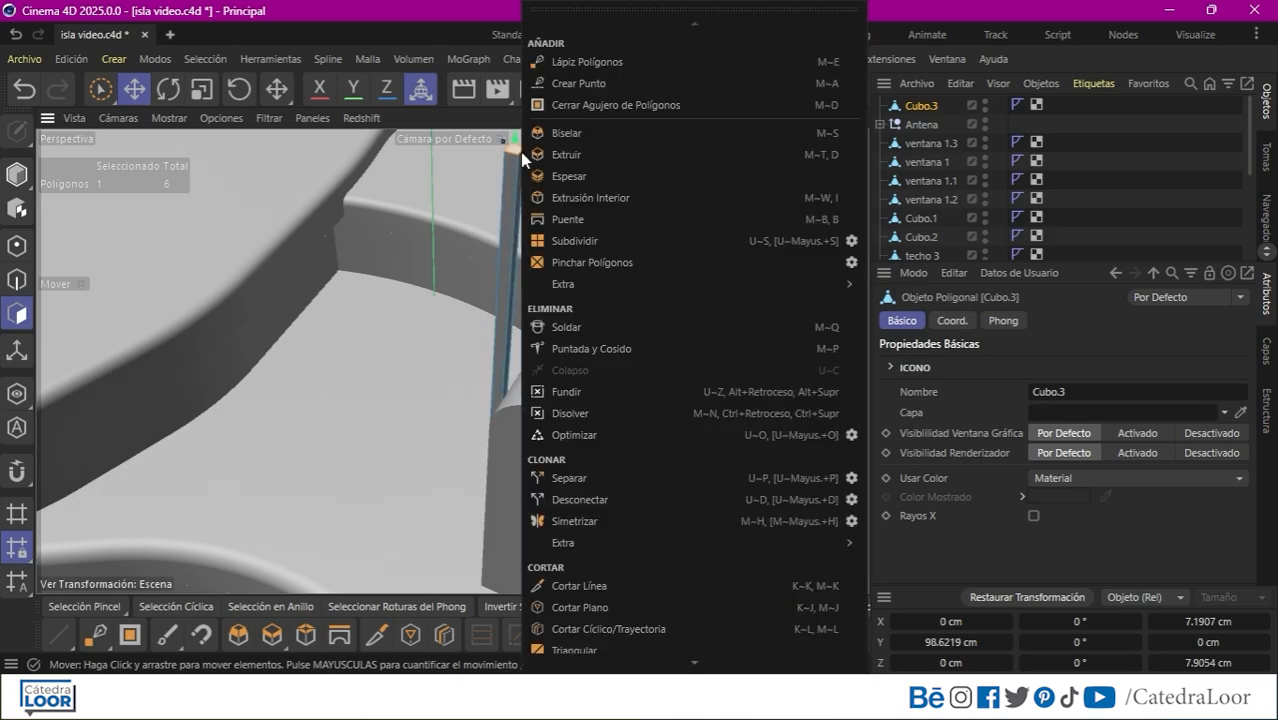
pyautogui.click(569, 478)
# Enlarge the separated face to about 23.4 × 25.8 cm and extrude it 22.1 cm into a lamp box.
pyautogui.press('t')
pyautogui.moveTo(342, 423); pyautogui.dragTo(538, 425)
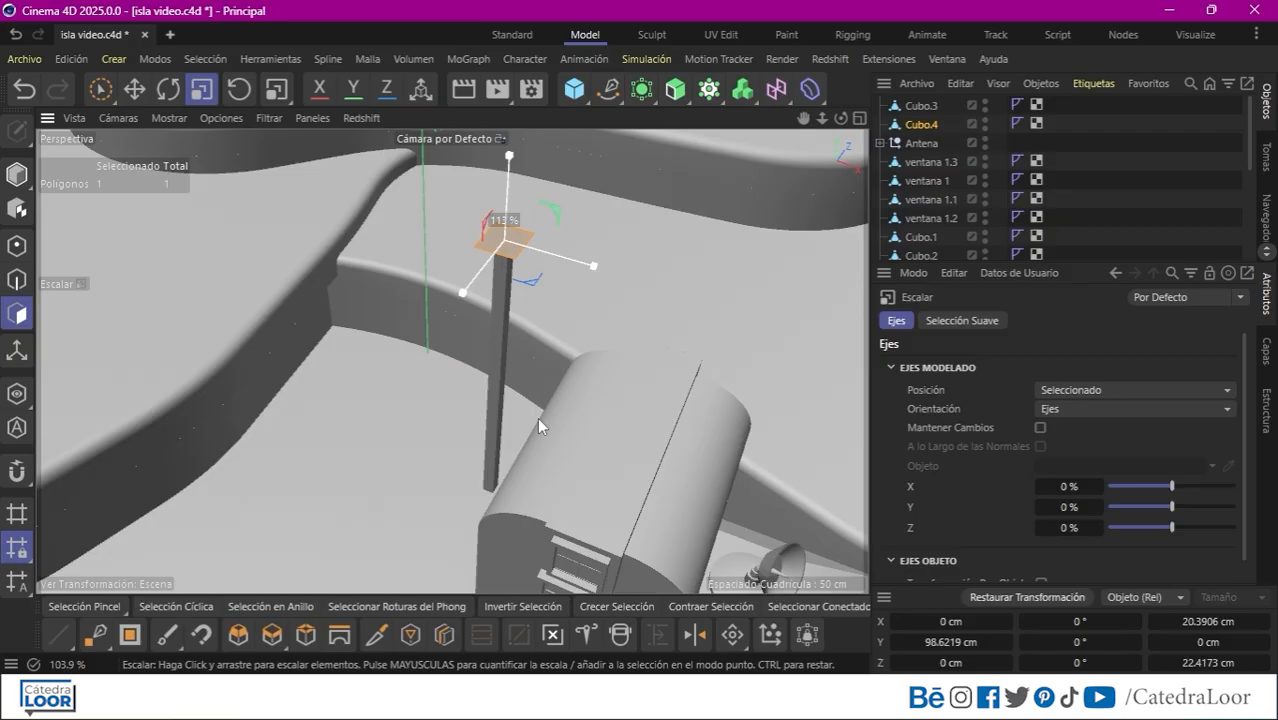
pyautogui.click(271, 635)
pyautogui.moveTo(392, 508); pyautogui.dragTo(470, 515)
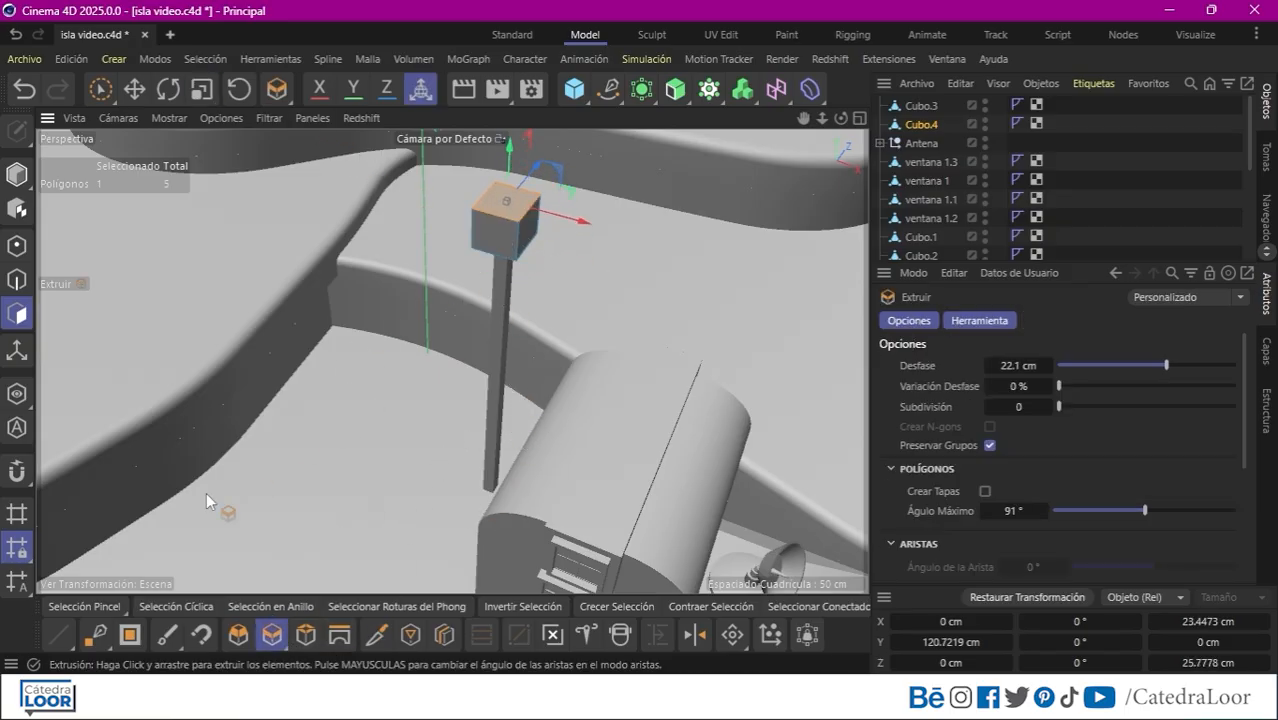
# Inset the lamp box's front face by 2.9 cm and extrude it inward about 6.6 cm.
pyautogui.click(84, 606)
pyautogui.click(490, 235)
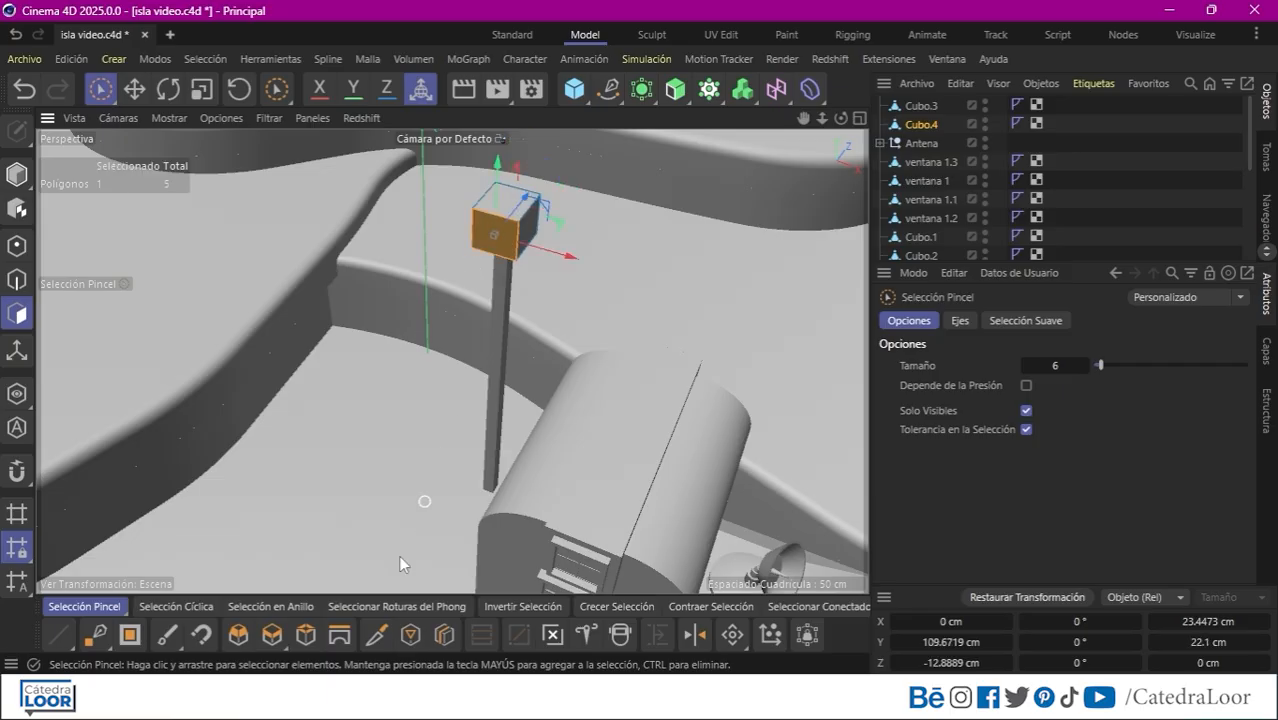
pyautogui.press('i')
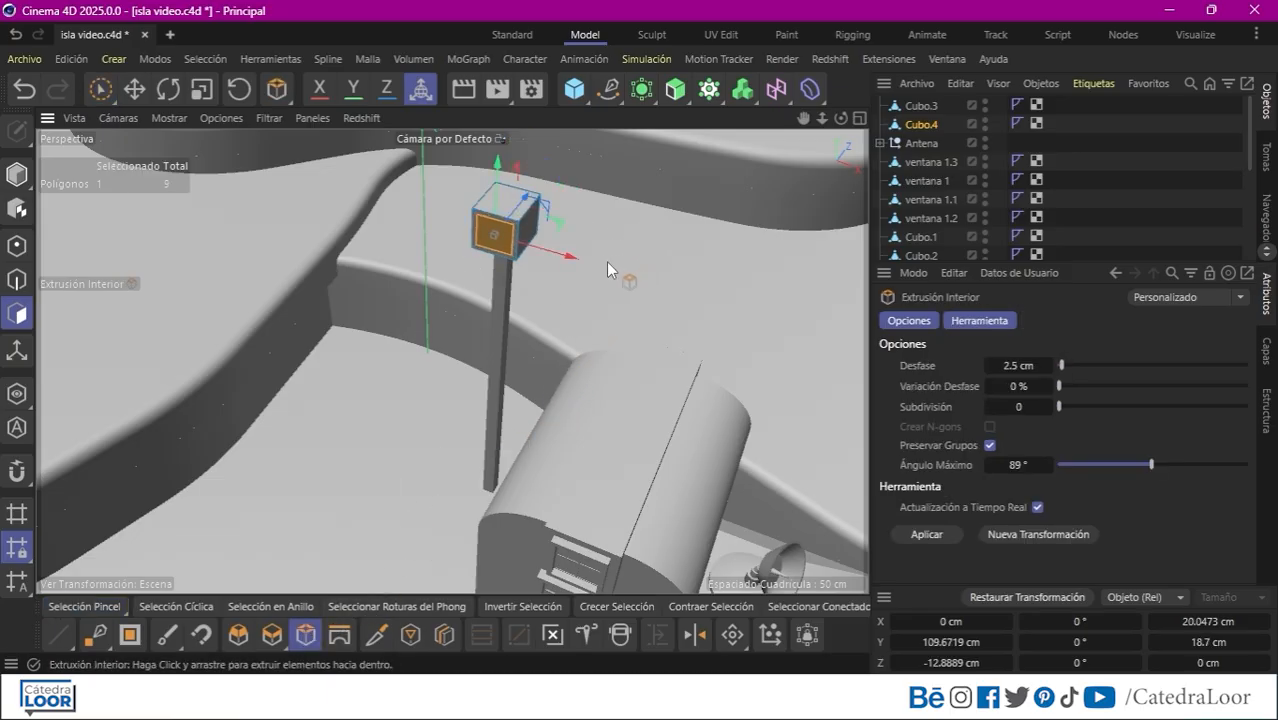
pyautogui.press('d')
# Inset the recessed face of the lamp box by 1 cm and split the inner face into its own object.
pyautogui.press('i')
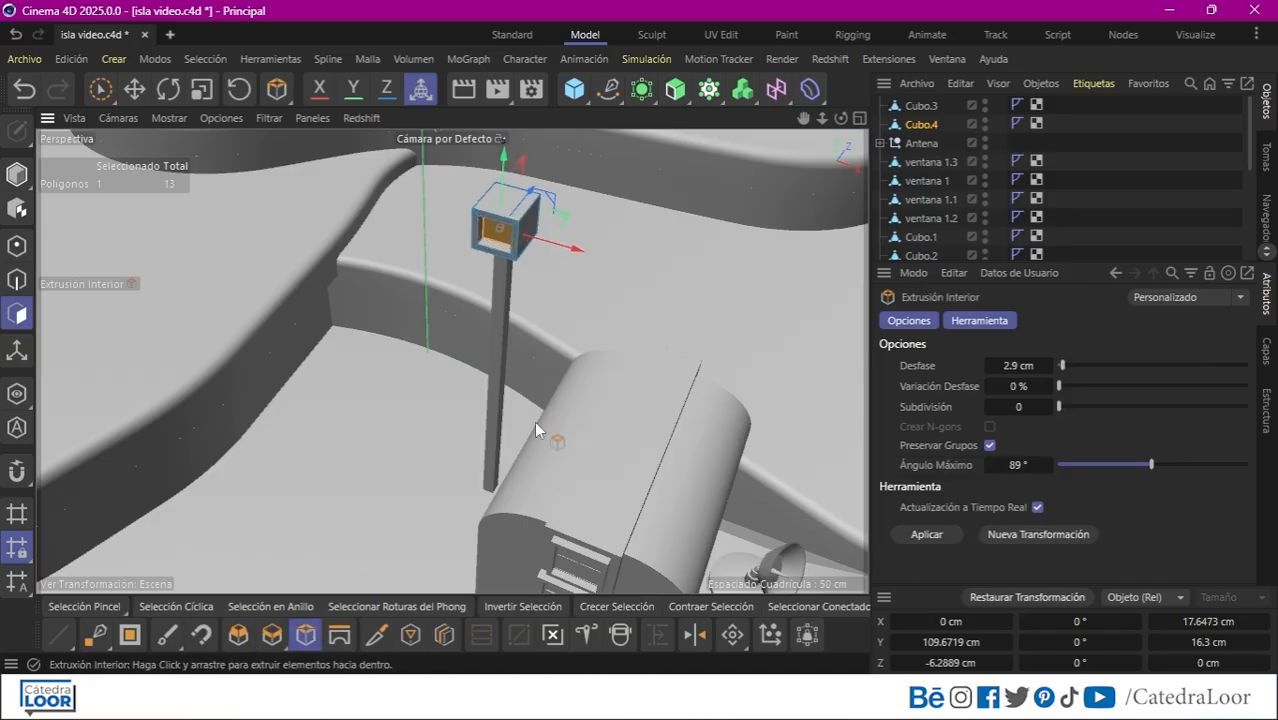
pyautogui.keyDown('alt'); pyautogui.moveTo(571, 385); pyautogui.dragTo(802, 126, button='right'); pyautogui.keyUp('alt')
pyautogui.keyDown('alt'); pyautogui.moveTo(802, 126); pyautogui.dragTo(661, 328, button='middle'); pyautogui.keyUp('alt')
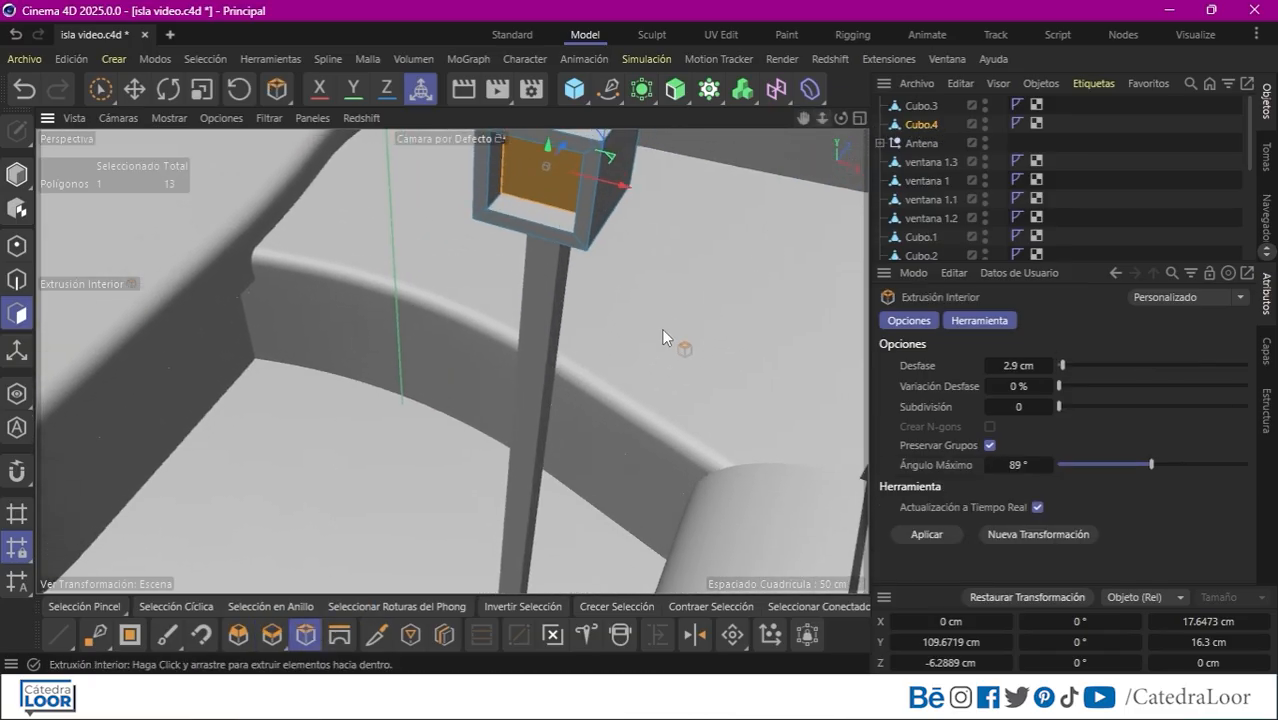
pyautogui.moveTo(673, 334); pyautogui.dragTo(672, 334)
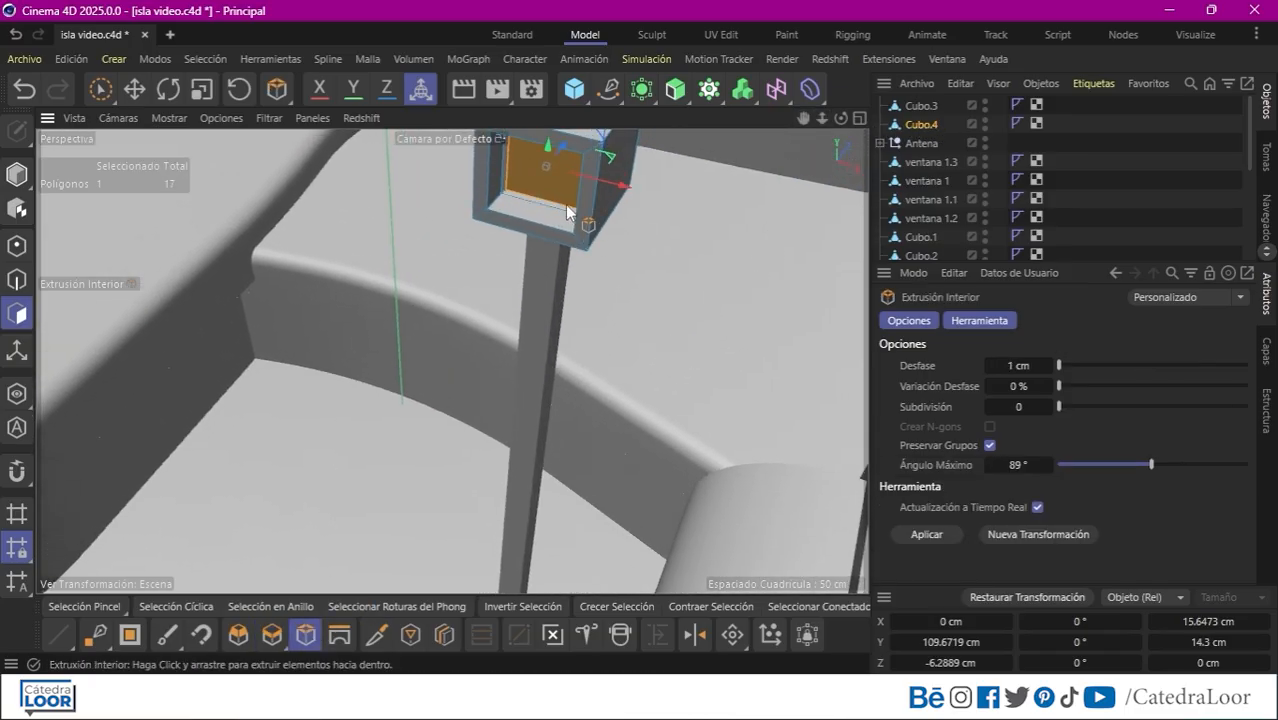
pyautogui.rightClick(565, 204)
pyautogui.click(609, 478)
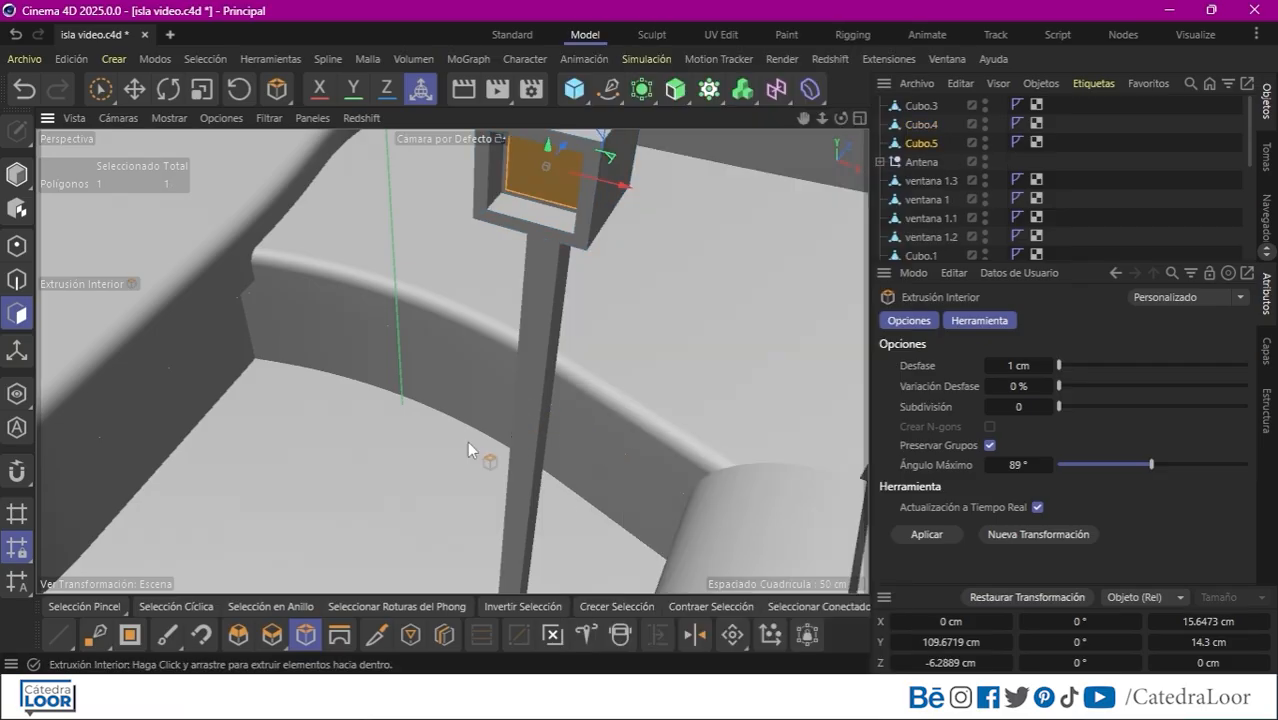
# Extrude the separated lamp panel 5.5 cm and round its four front edges with a 1.3 cm bevel of 20 subdivisions.
pyautogui.click(272, 635)
pyautogui.moveTo(344, 429); pyautogui.dragTo(380, 415)
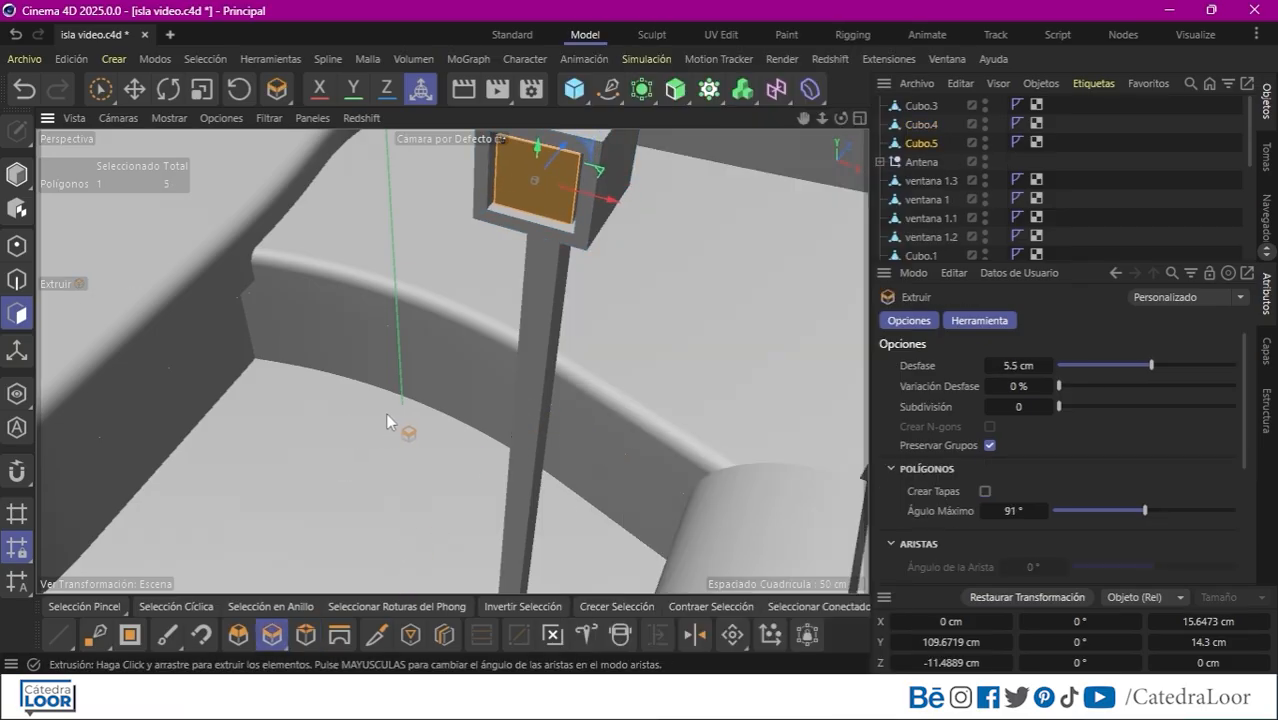
pyautogui.click(16, 280)
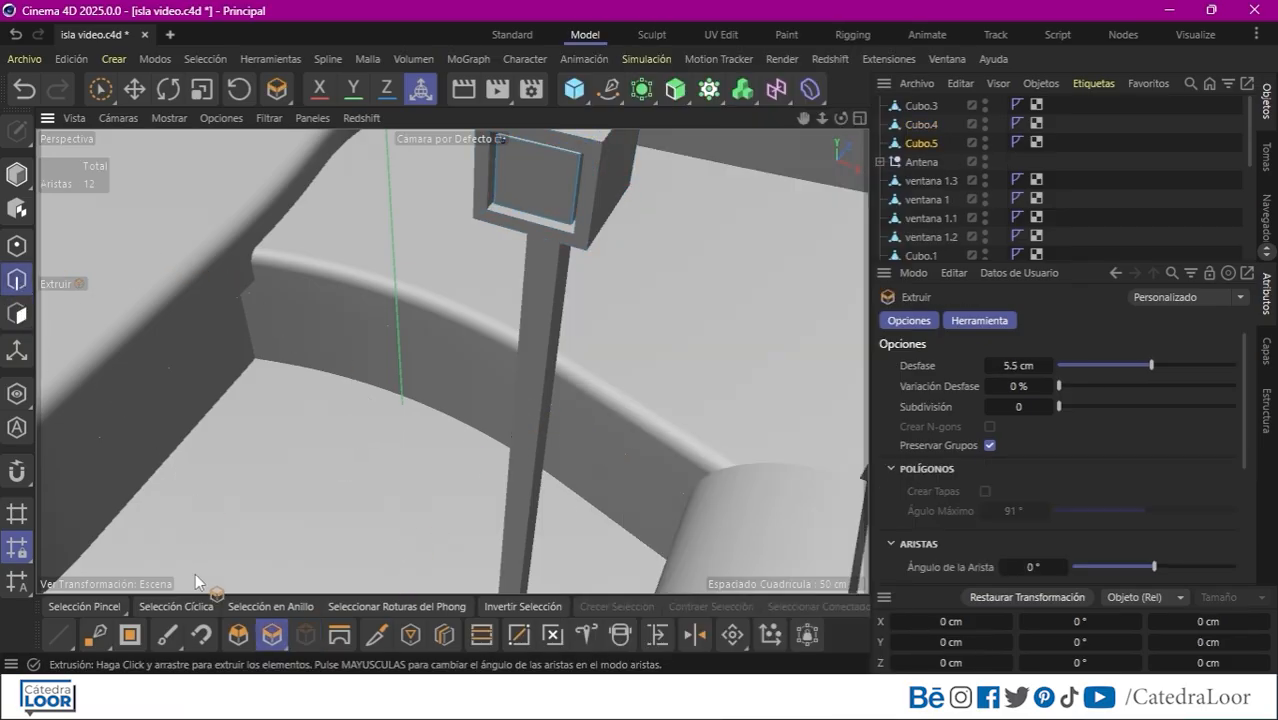
pyautogui.click(90, 606)
pyautogui.click(496, 178)
pyautogui.keyDown('shift'); pyautogui.click(554, 149); pyautogui.keyUp('shift')
pyautogui.keyDown('shift'); pyautogui.click(577, 182); pyautogui.keyUp('shift')
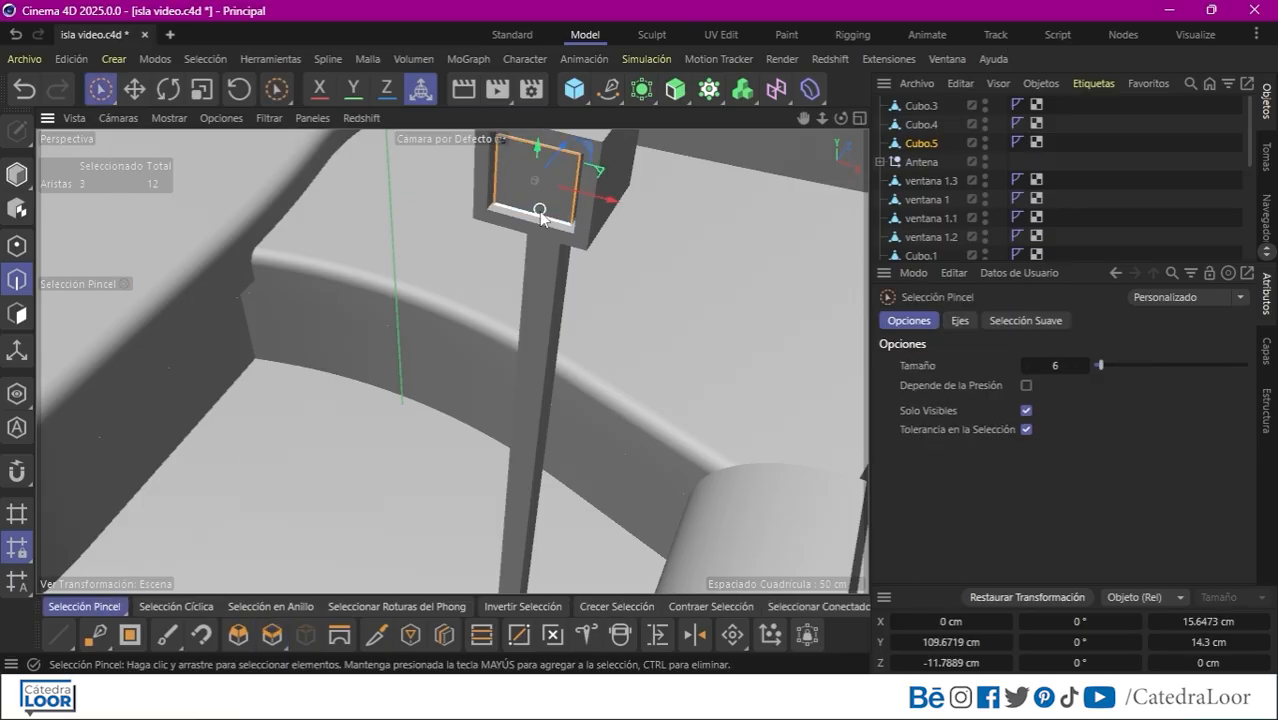
pyautogui.keyDown('shift'); pyautogui.click(539, 212); pyautogui.keyUp('shift')
pyautogui.click(238, 634)
pyautogui.moveTo(305, 428); pyautogui.dragTo(290, 484)
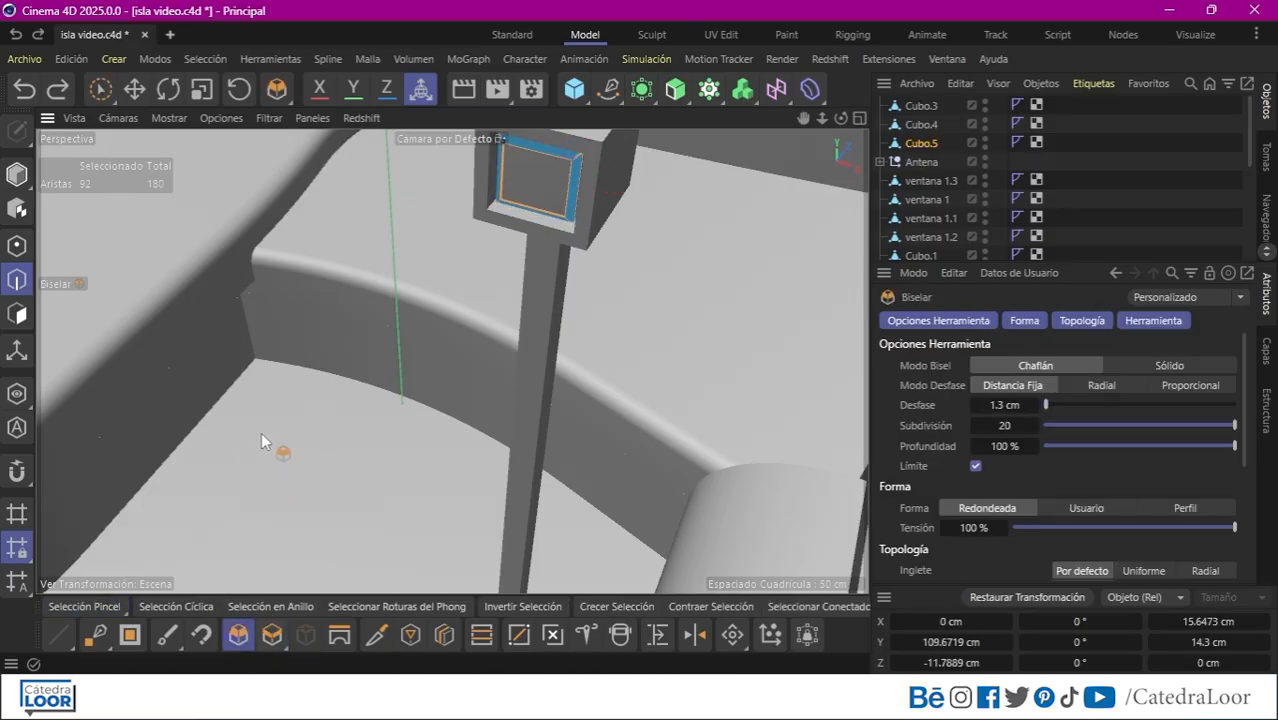
pyautogui.click(17, 175)
# Select the lamp box together with its inner panel and group them.
pyautogui.scroll(-5, 785, 165)
pyautogui.keyDown('alt'); pyautogui.moveTo(785, 165); pyautogui.dragTo(818, 195); pyautogui.keyUp('alt')
pyautogui.scroll(3, 818, 195)
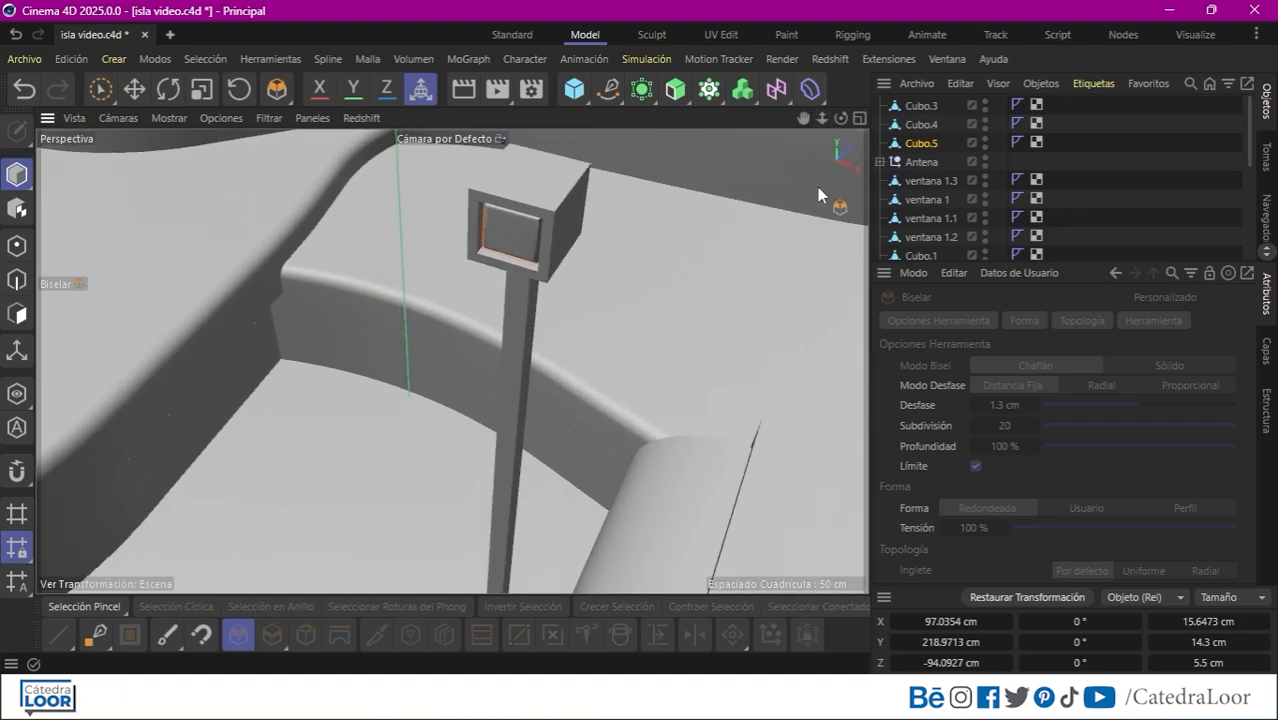
pyautogui.click(925, 143)
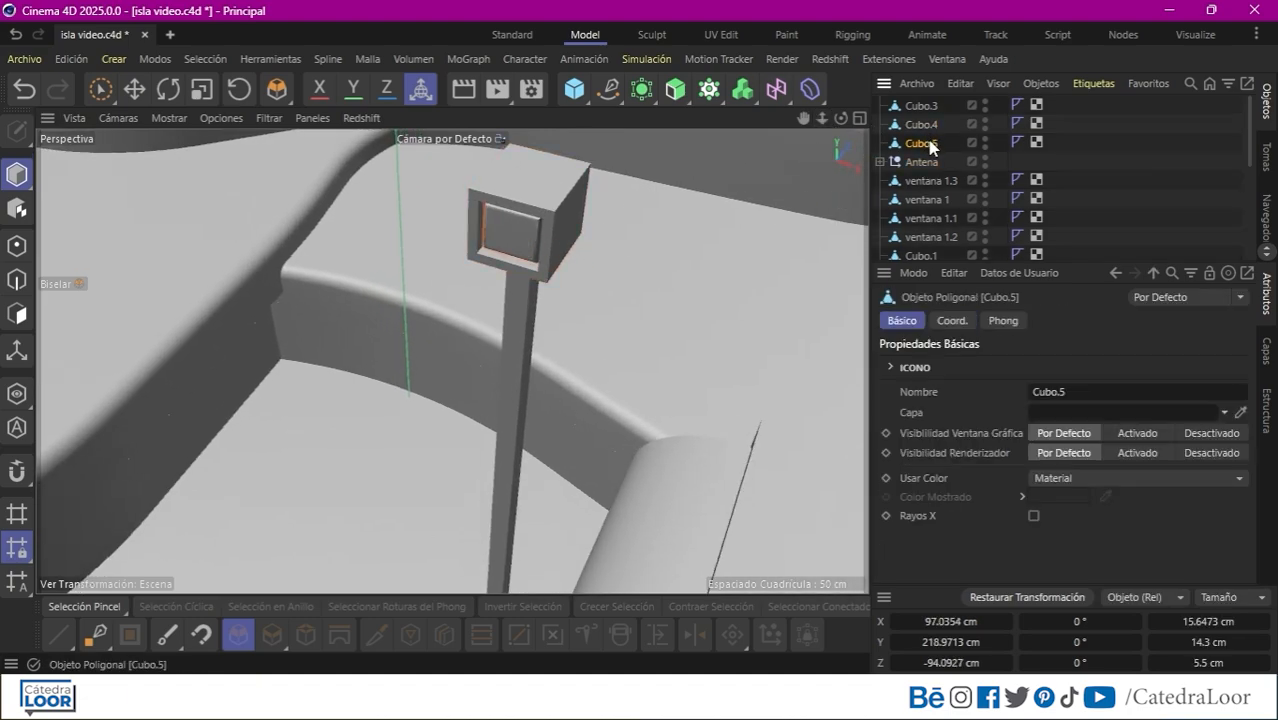
pyautogui.keyDown('ctrl'); pyautogui.click(921, 124); pyautogui.keyUp('ctrl')
pyautogui.press('t')
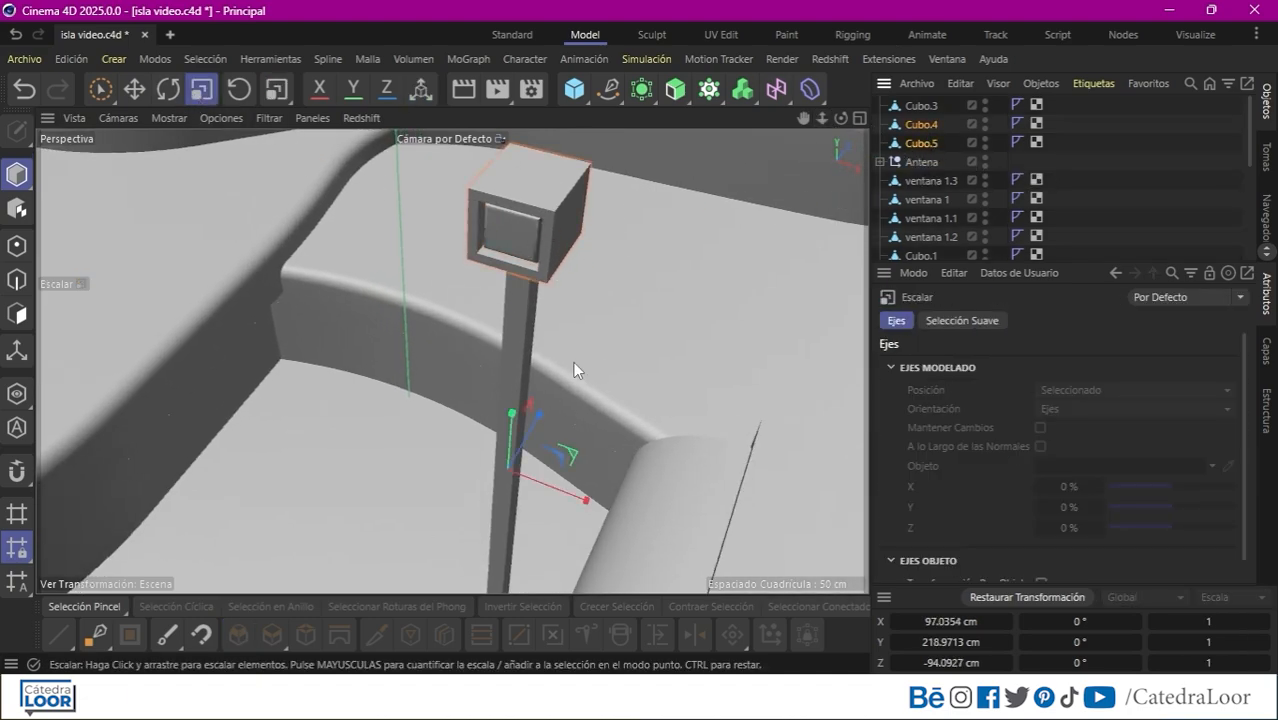
pyautogui.moveTo(573, 361); pyautogui.dragTo(650, 291)
pyautogui.scroll(-5, 655, 288)
pyautogui.hotkey('alt', 'g')
pyautogui.doubleClick(916, 127)
# Group the post with the lamp head group and name the new group Luz.
pyautogui.click(921, 108)
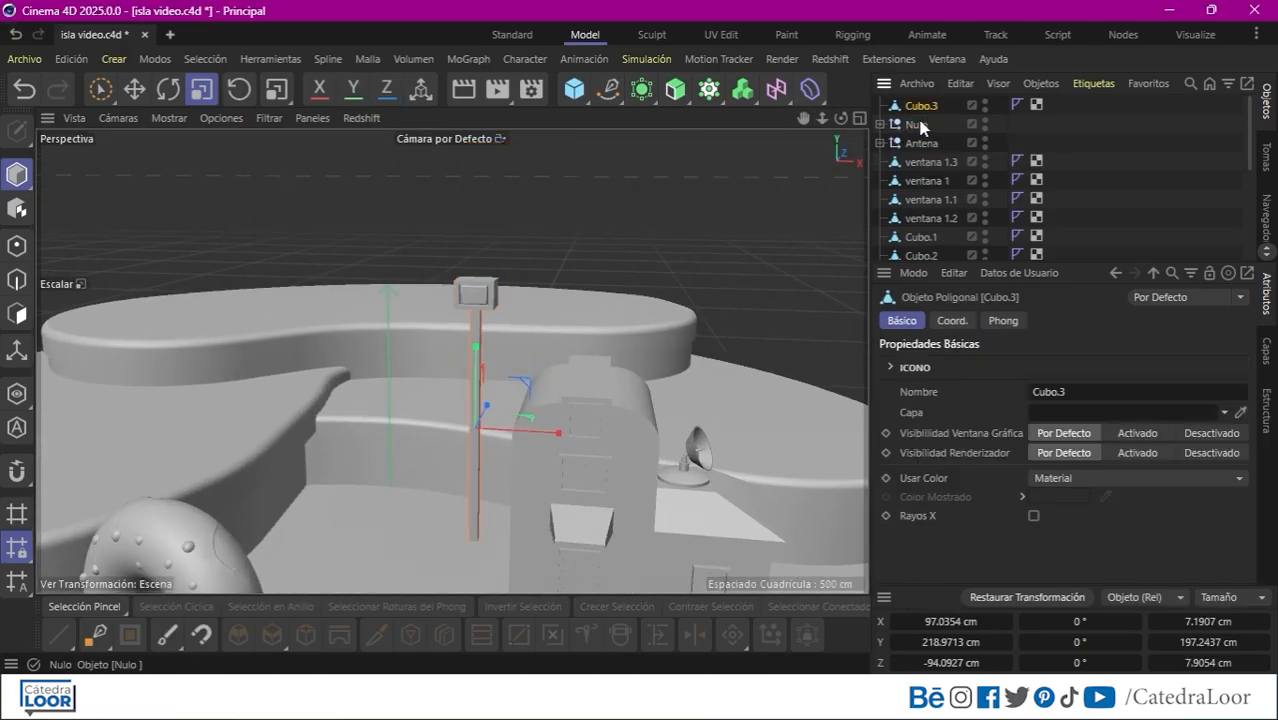
pyautogui.keyDown('ctrl'); pyautogui.click(921, 126); pyautogui.keyUp('ctrl')
pyautogui.hotkey('alt', 'g')
pyautogui.doubleClick(918, 107)
pyautogui.write('Luz')
pyautogui.click(1019, 121)
# Move the Luz group along X to about 115.7 cm and rotate its heading to about -33.3° in the top view.
pyautogui.click(914, 106)
pyautogui.moveTo(535, 433); pyautogui.dragTo(565, 436)
pyautogui.press('r')
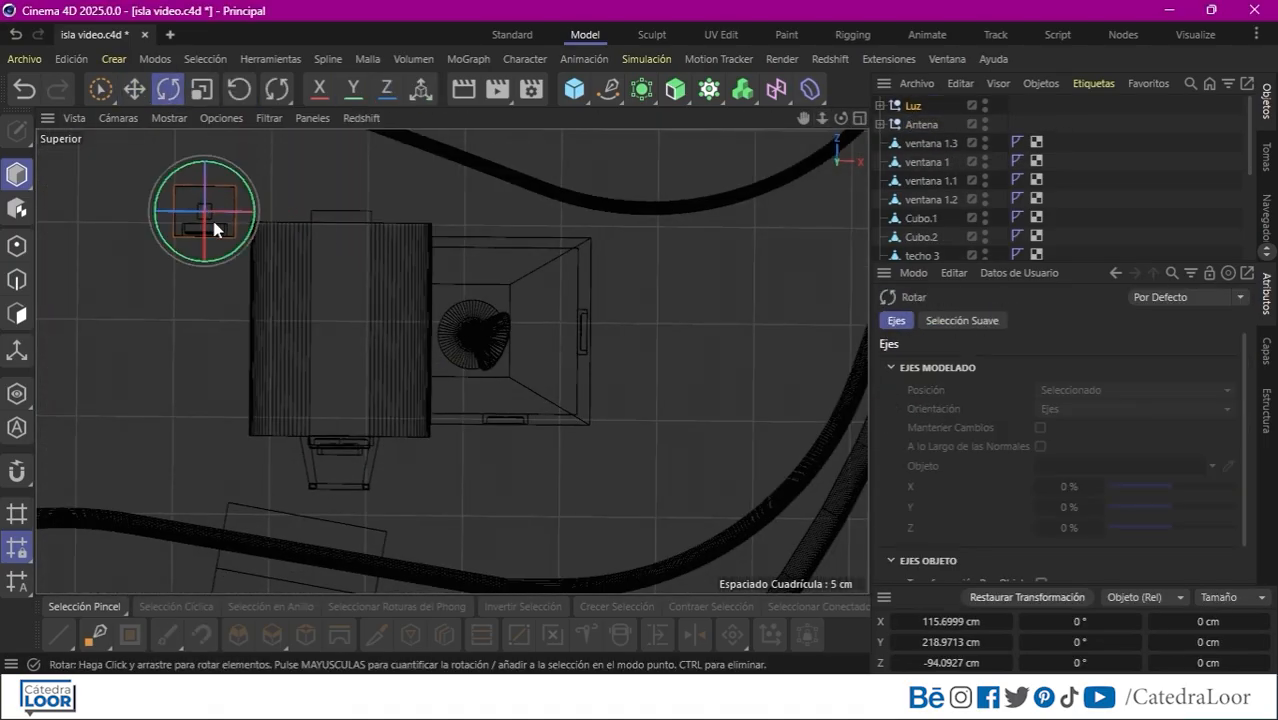
pyautogui.moveTo(213, 228); pyautogui.dragTo(228, 272)
pyautogui.press('F1')
# Duplicate the Luz group along Z to about -212.5 cm and scale the copy down.
pyautogui.press('e')
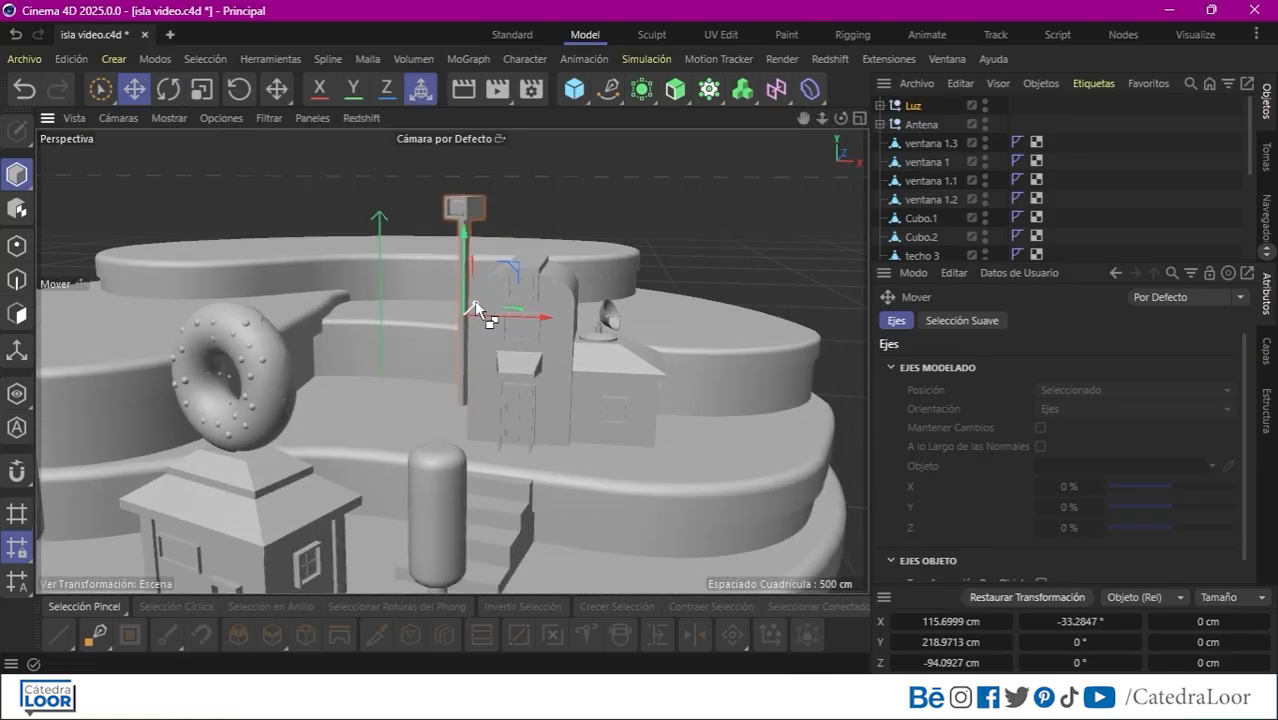
pyautogui.keyDown('ctrl'); pyautogui.moveTo(476, 303); pyautogui.dragTo(454, 317); pyautogui.keyUp('ctrl')
pyautogui.press('t')
pyautogui.moveTo(675, 261); pyautogui.dragTo(629, 273)
# Rotate the smaller light post's heading to about 31.7° in the top view.
pyautogui.click(859, 118)
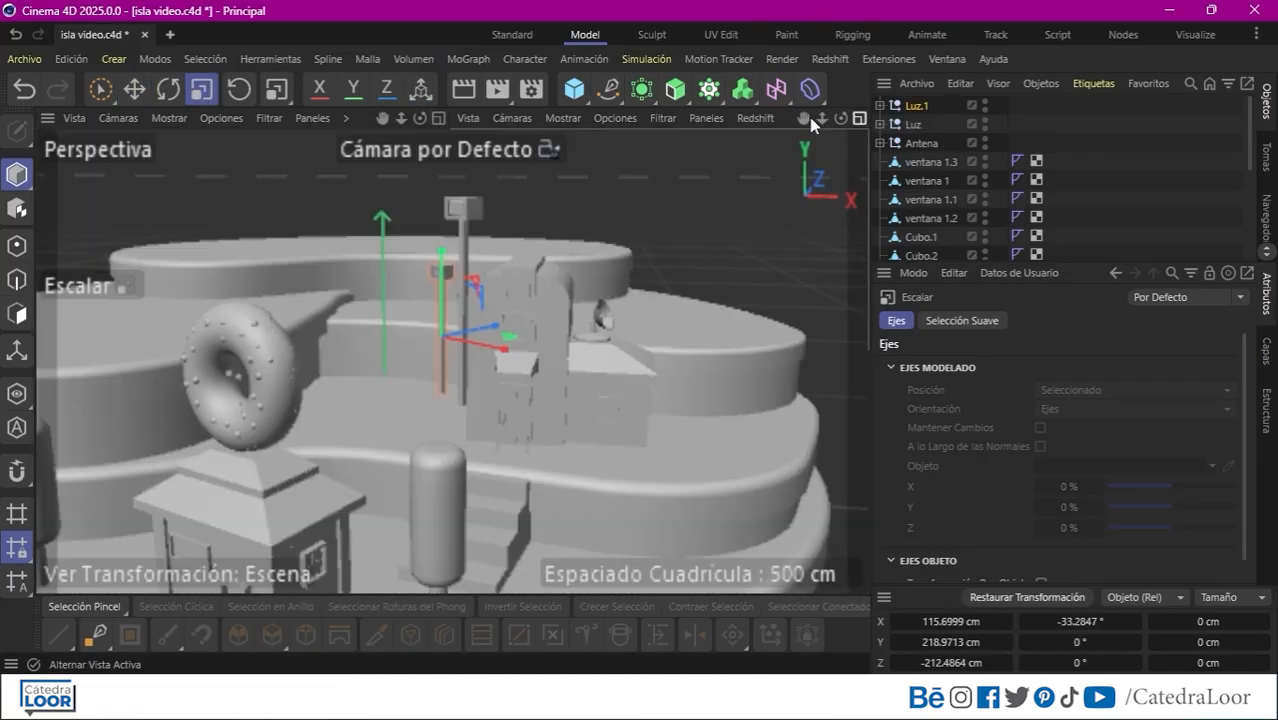
pyautogui.click(859, 118)
pyautogui.press('r')
pyautogui.moveTo(204, 389); pyautogui.dragTo(157, 419)
pyautogui.click(859, 118)
pyautogui.click(438, 118)
# Lower the smaller light post onto the terrace, to a Y position of about 173.8 cm.
pyautogui.press('e')
pyautogui.scroll(4, 445, 266)
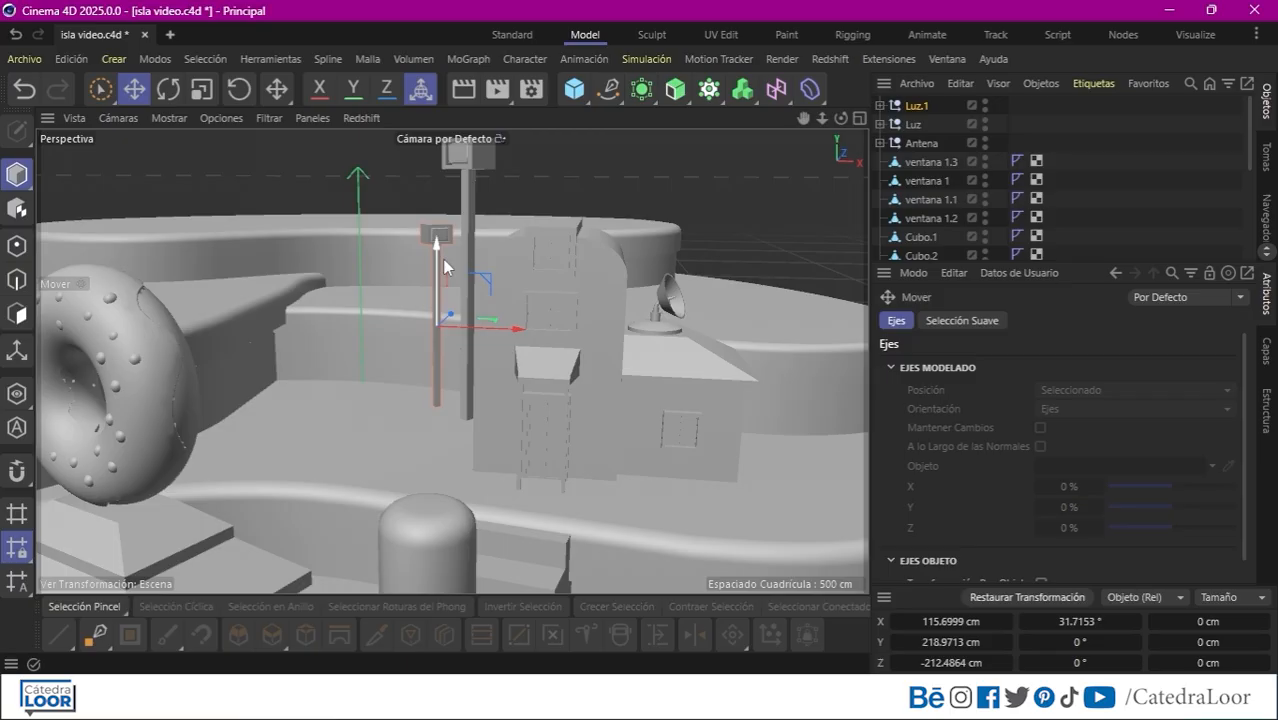
pyautogui.moveTo(442, 259); pyautogui.dragTo(443, 292)
pyautogui.scroll(-6, 487, 463)
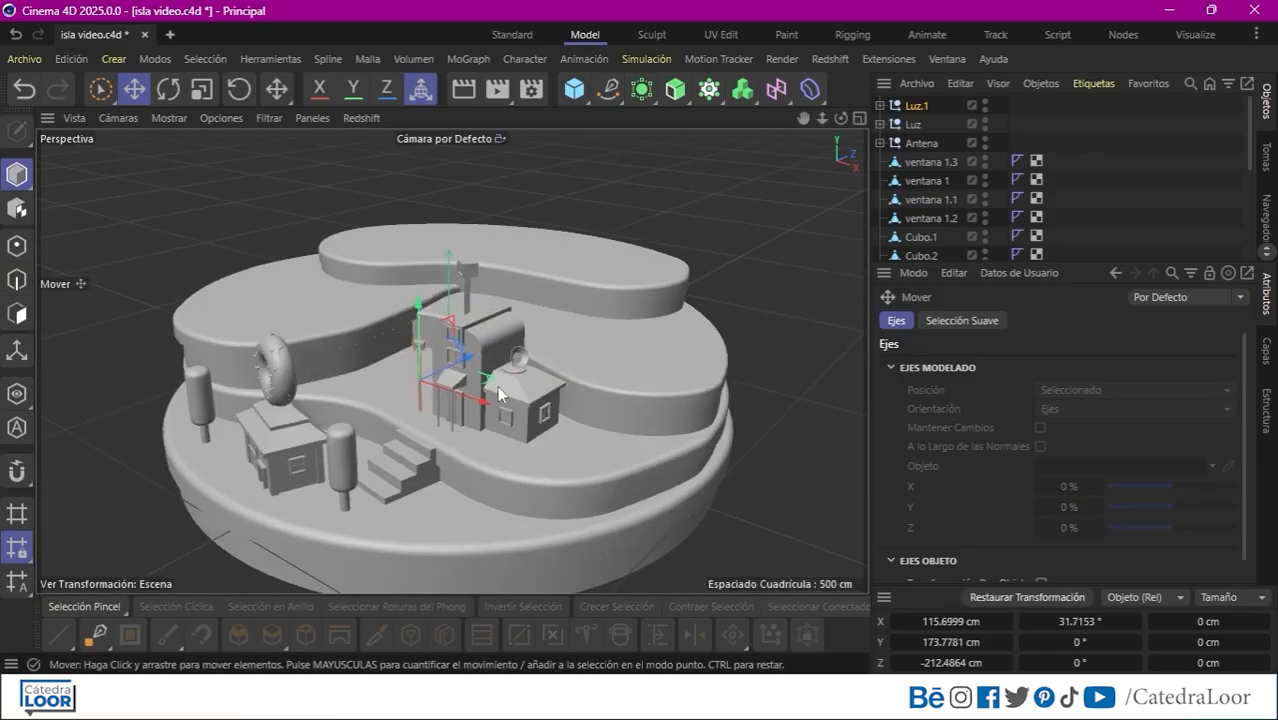
# Rename the object Cubo, listed just above the tree groups, as escalera.
pyautogui.moveTo(1251, 124); pyautogui.dragTo(1253, 240)
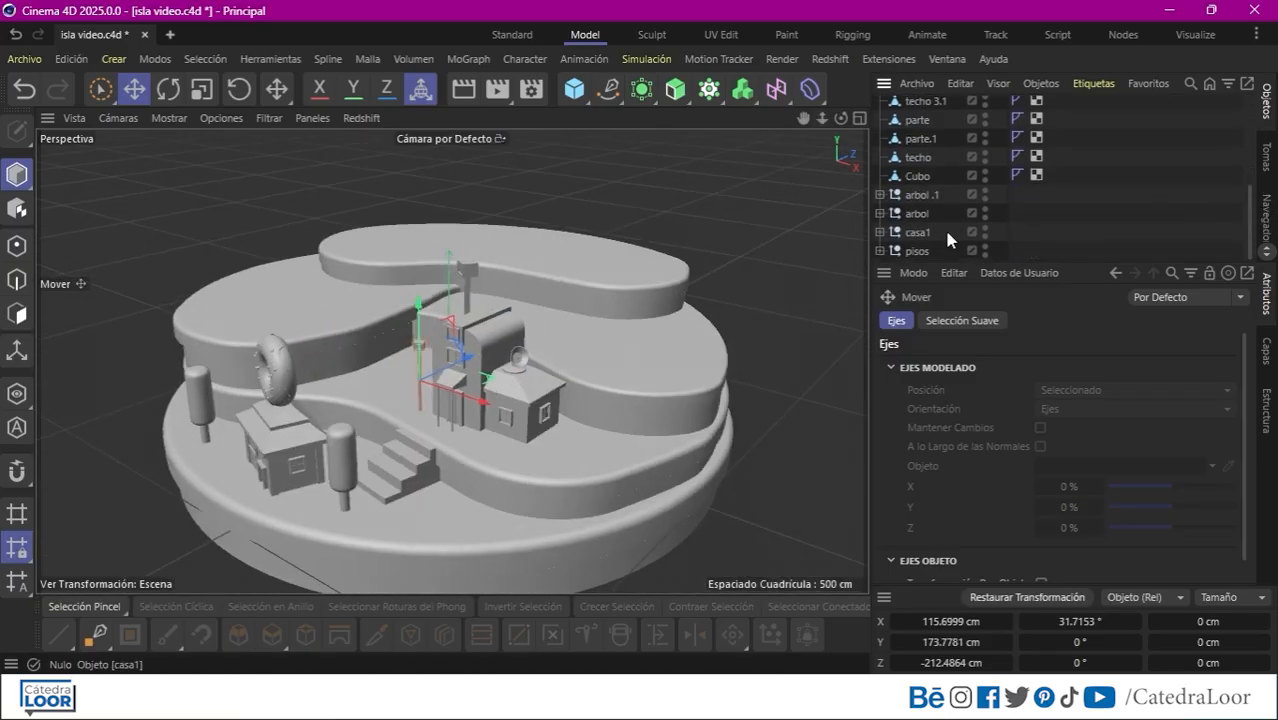
pyautogui.doubleClick(919, 177)
pyautogui.write('escalera')
pyautogui.press('Return')
# Group the second house's parts with the antenna as Casa 2 and put both light posts into that group.
pyautogui.keyDown('shift'); pyautogui.click(916, 167); pyautogui.keyUp('shift')
pyautogui.hotkey('alt', 'g')
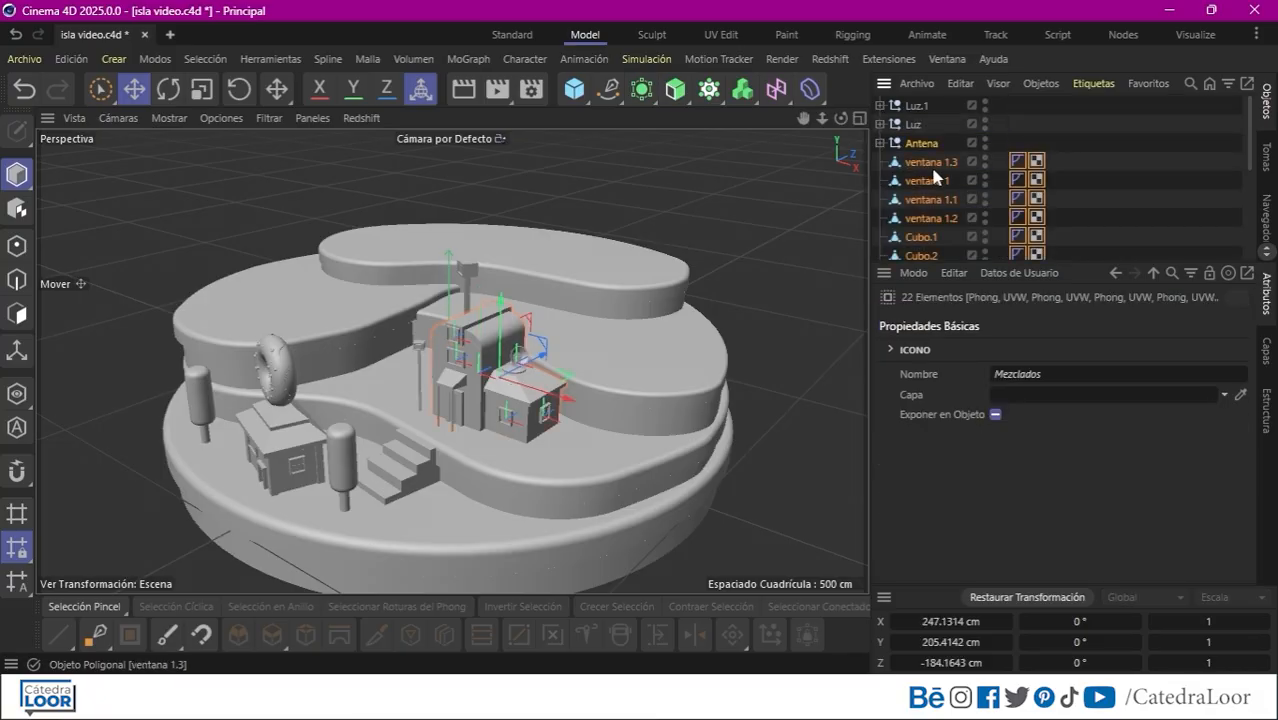
pyautogui.doubleClick(920, 144)
pyautogui.write('Casa 2')
pyautogui.click(917, 106)
pyautogui.keyDown('shift'); pyautogui.moveTo(912, 126); pyautogui.dragTo(919, 143); pyautogui.keyUp('shift')
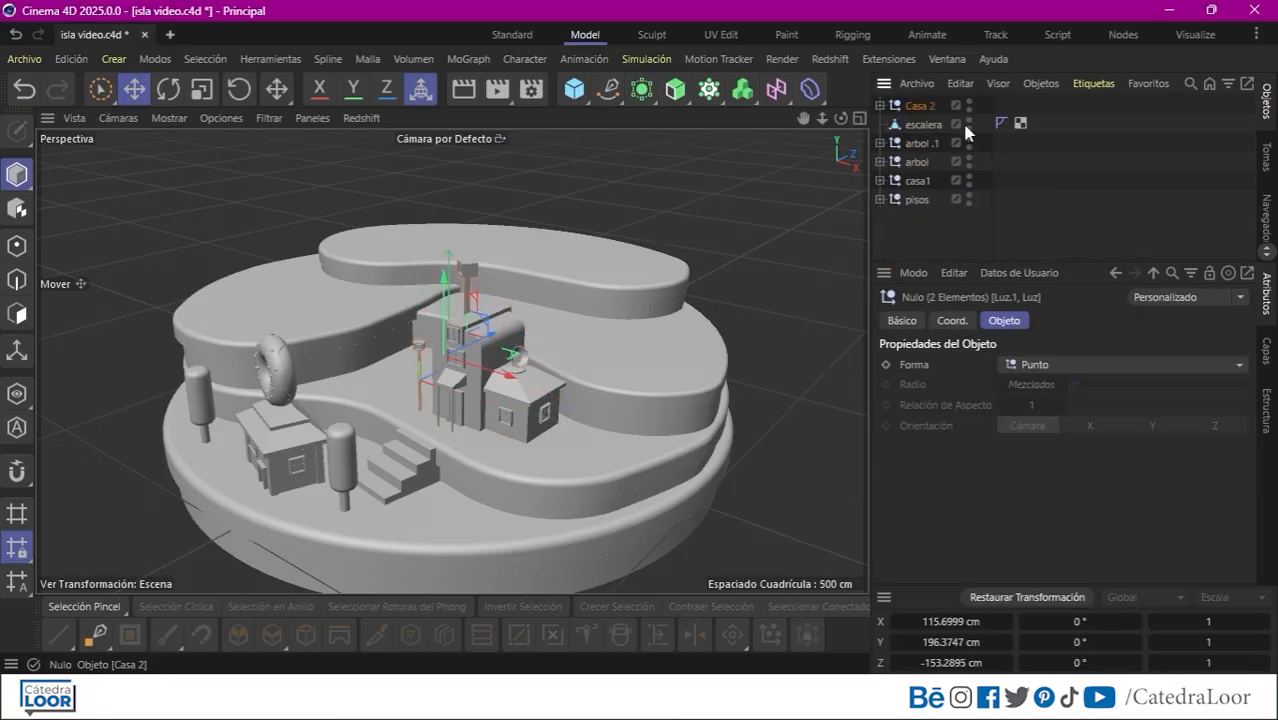
# Group the stairs, both trees, casa1 and pisos together and name the group piso 1.
pyautogui.click(914, 125)
pyautogui.keyDown('shift'); pyautogui.click(917, 199); pyautogui.keyUp('shift')
pyautogui.hotkey('alt', 'g')
pyautogui.doubleClick(920, 125)
pyautogui.write('piso 2')
pyautogui.press('BackSpace')
pyautogui.write('1')
pyautogui.press('Return')
# Rotate the Casa 2 group slightly about its vertical axis in the top view.
pyautogui.click(919, 106)
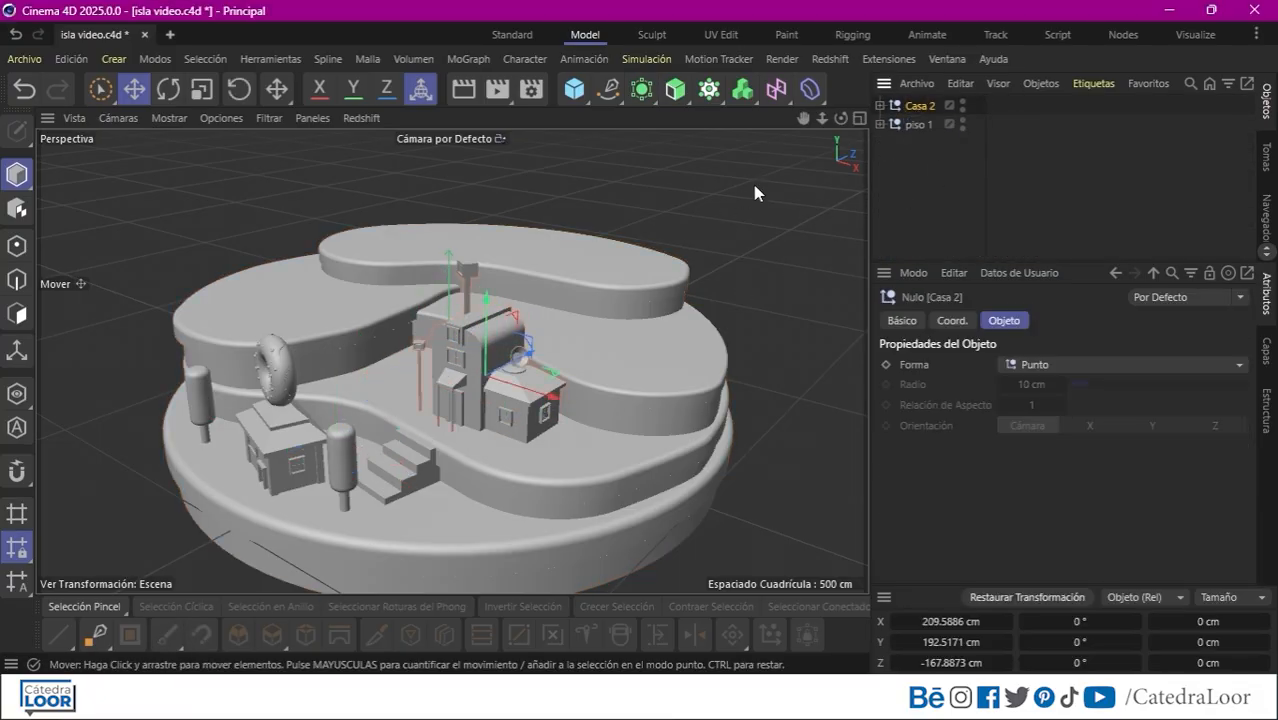
pyautogui.middleClick(756, 191)
pyautogui.press('r')
pyautogui.moveTo(398, 307); pyautogui.dragTo(424, 297)
pyautogui.press('e')
pyautogui.click(860, 118)
pyautogui.click(443, 118)
# Add a cylinder 50 cm in radius and 200 cm high and move it over the terrace behind the second house.
pyautogui.click(640, 345)
pyautogui.keyDown('shift'); pyautogui.click(640, 412); pyautogui.keyUp('shift')
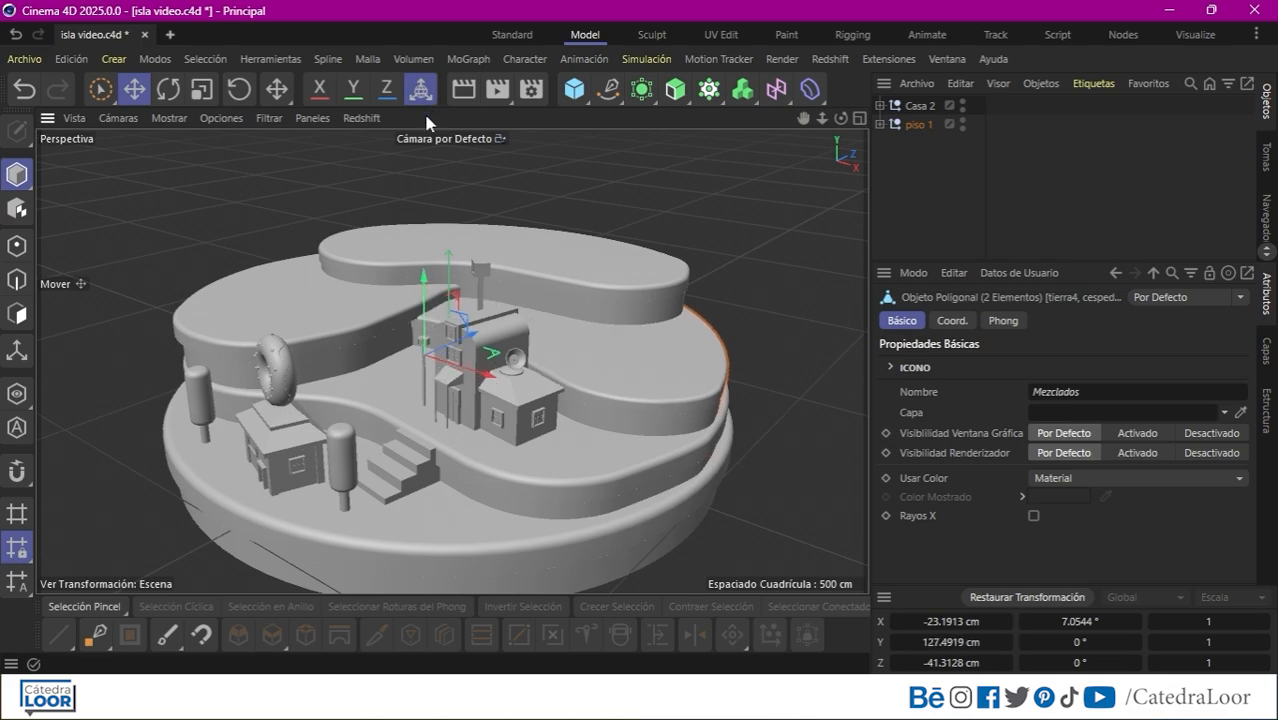
pyautogui.click(574, 89)
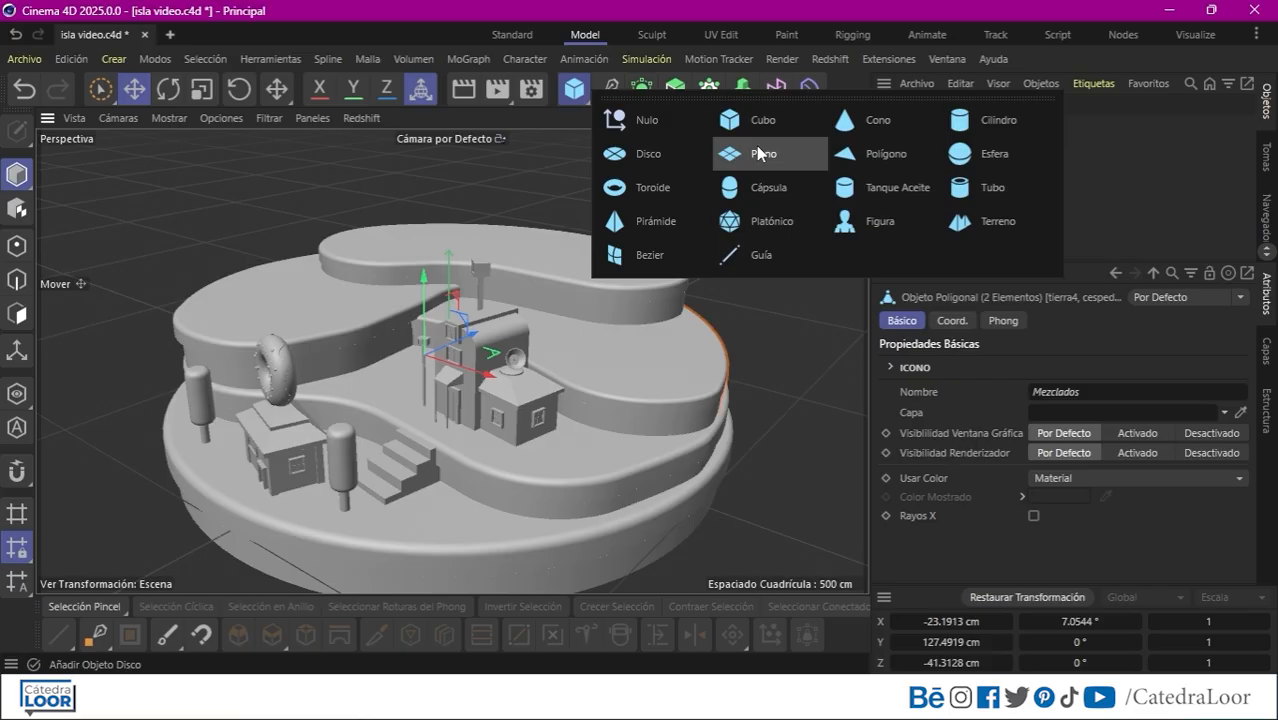
pyautogui.click(770, 162)
pyautogui.moveTo(449, 296); pyautogui.dragTo(451, 156)
pyautogui.moveTo(524, 270); pyautogui.dragTo(714, 326)
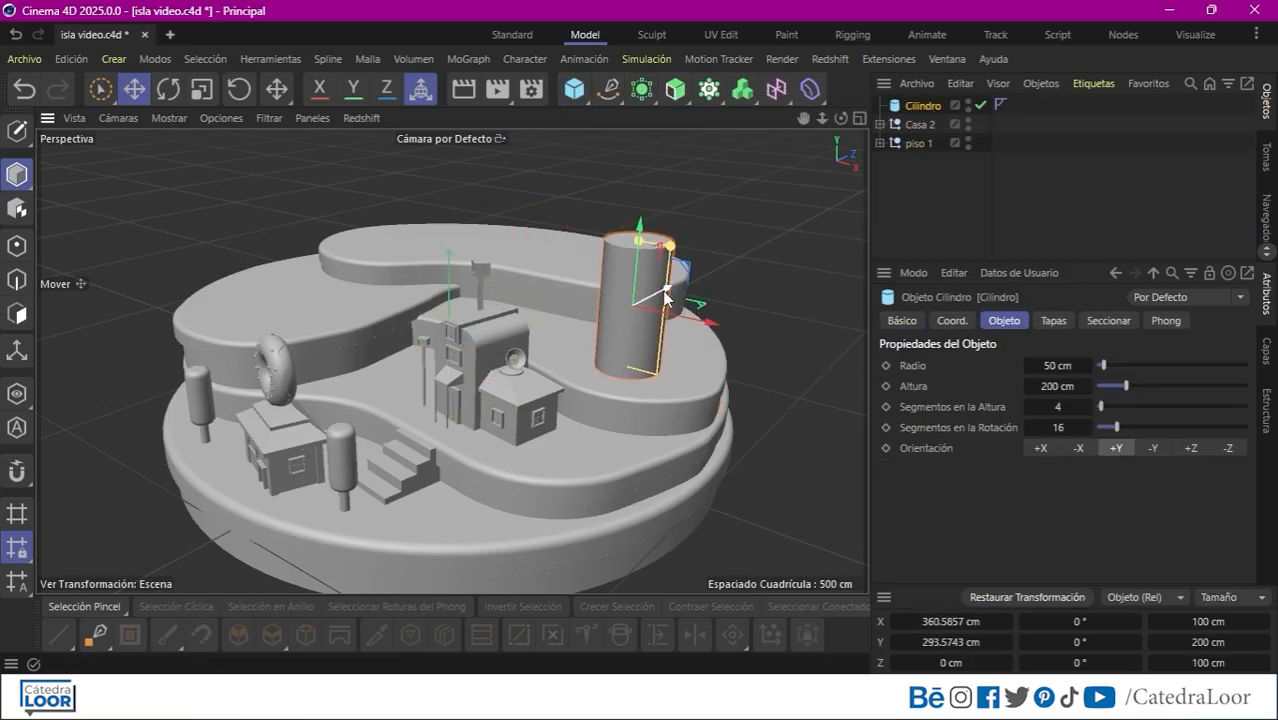
# Adjust the cylinder's position to about X 351, Y 277, Z 39 cm so it stands on the terrace.
pyautogui.moveTo(668, 284); pyautogui.dragTo(548, 350)
pyautogui.moveTo(556, 366); pyautogui.dragTo(524, 357)
pyautogui.keyDown('alt'); pyautogui.moveTo(526, 358); pyautogui.dragTo(661, 332); pyautogui.keyUp('alt')
pyautogui.moveTo(602, 290); pyautogui.dragTo(566, 389)
pyautogui.moveTo(598, 428); pyautogui.dragTo(552, 413)
pyautogui.moveTo(490, 362)
pyautogui.mouseDown()
pyautogui.moveTo(491, 340)
pyautogui.moveTo(490, 357)
pyautogui.mouseUp()
pyautogui.moveTo(530, 358); pyautogui.dragTo(617, 310)
pyautogui.moveTo(648, 353); pyautogui.dragTo(780, 325)
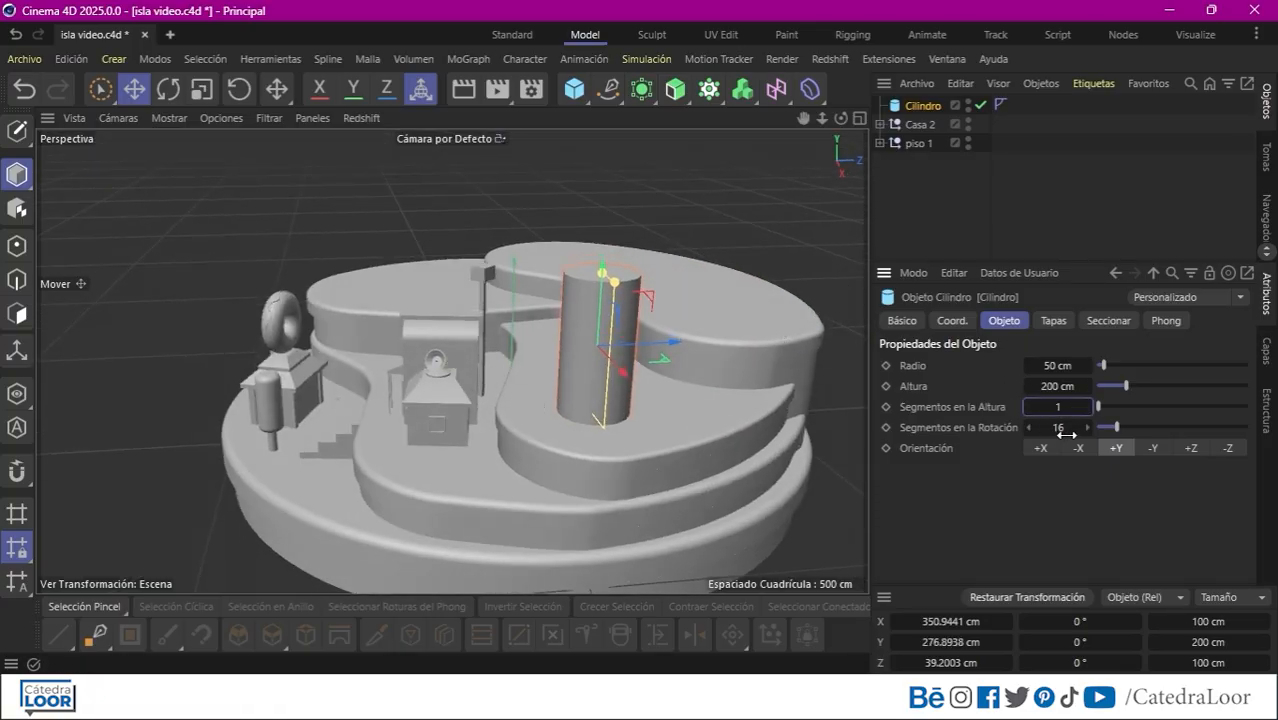
# Give the cylinder 1 height segment and 9 rotation segments, and convert it to an editable polygon object.
pyautogui.moveTo(1068, 429); pyautogui.dragTo(1058, 429)
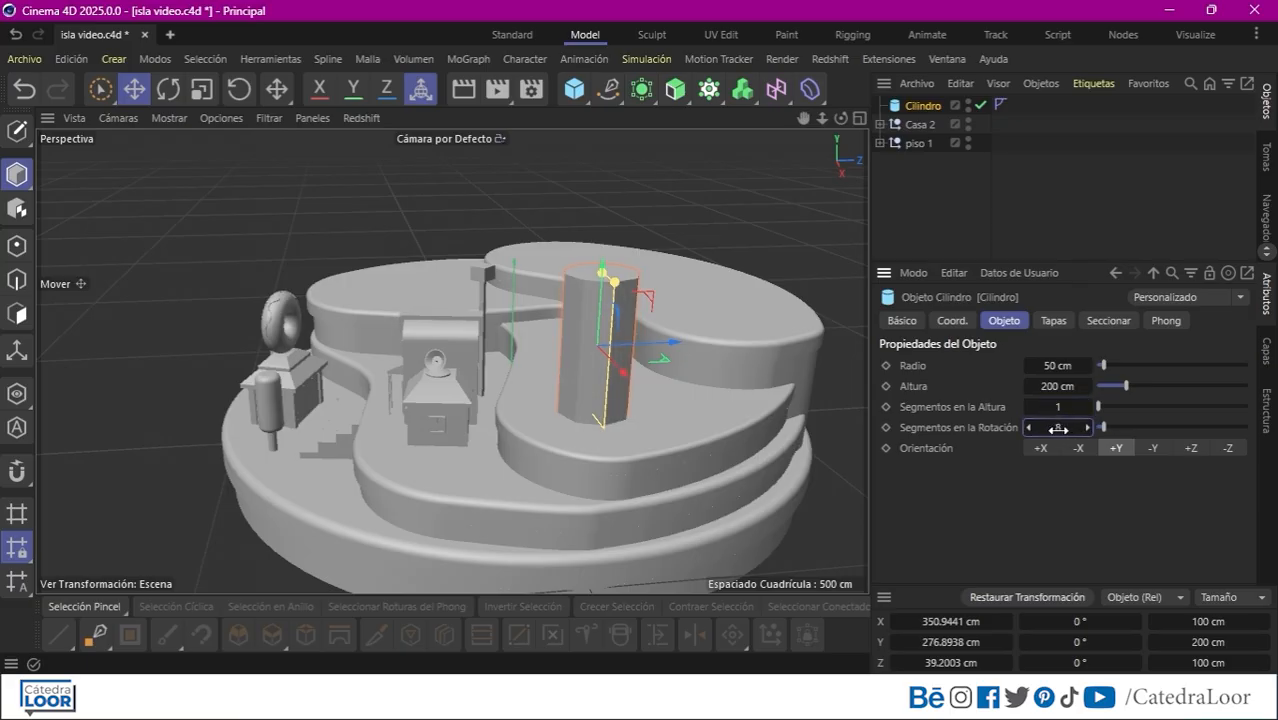
pyautogui.click(1086, 429)
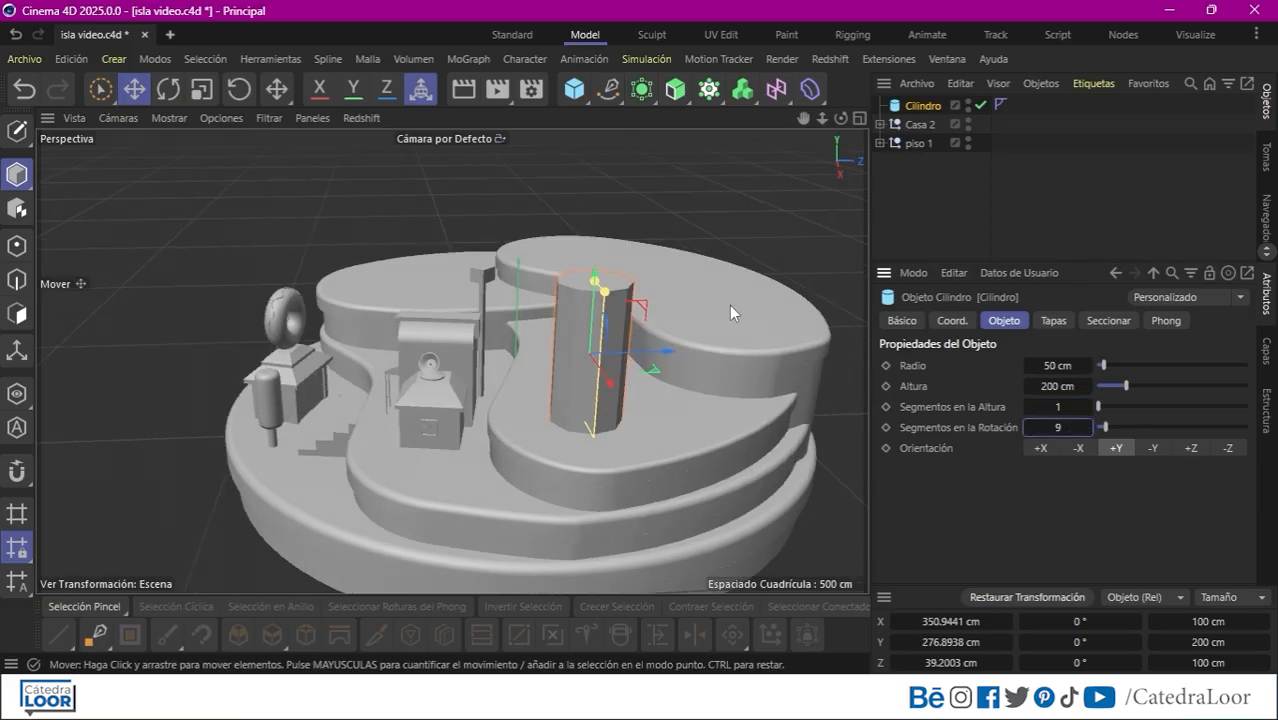
pyautogui.click(17, 130)
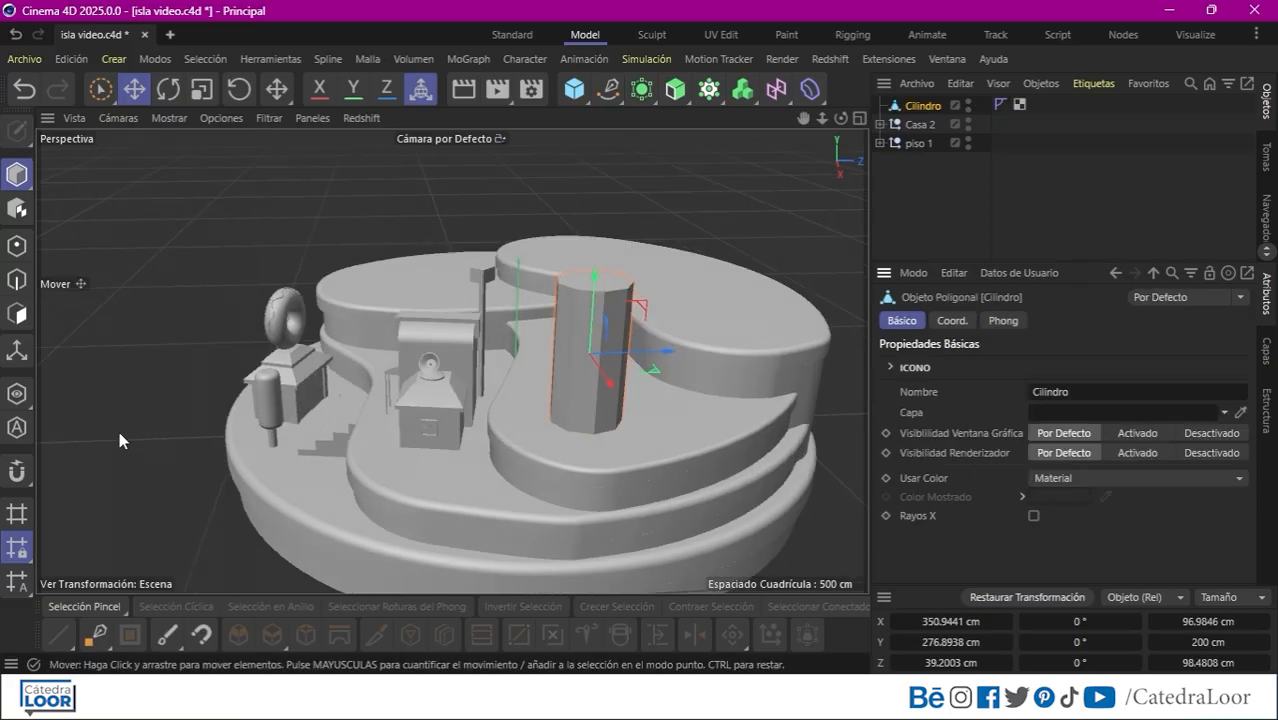
# Cut three horizontal loops around the cylinder: near the base, slightly above mid-height, and about 9.4 cm below the top edge.
pyautogui.click(17, 315)
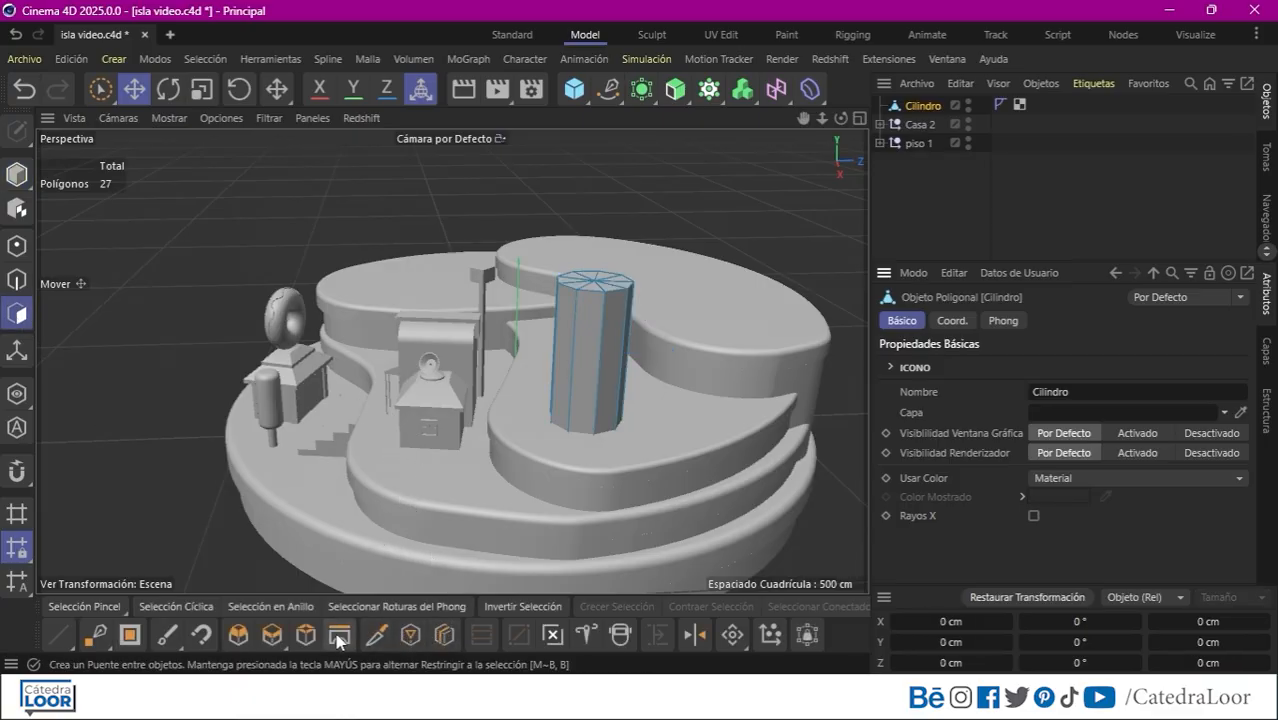
pyautogui.click(444, 634)
pyautogui.scroll(5, 678, 213)
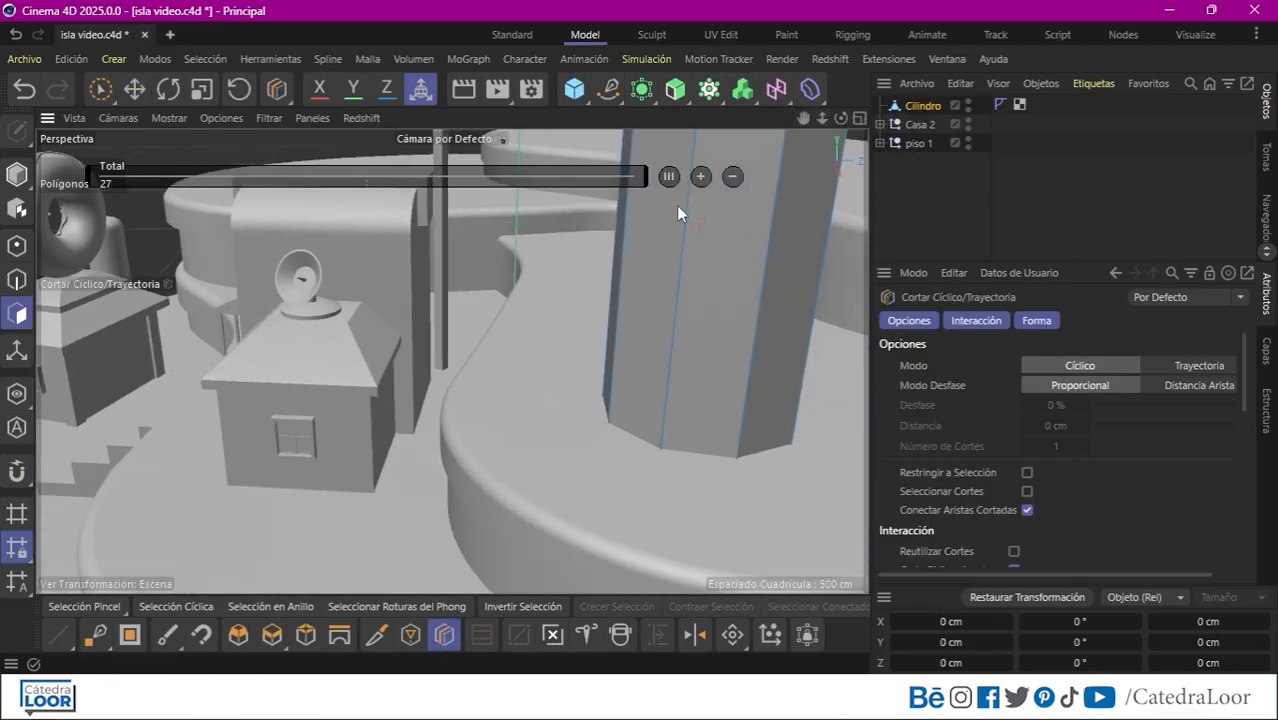
pyautogui.click(740, 442)
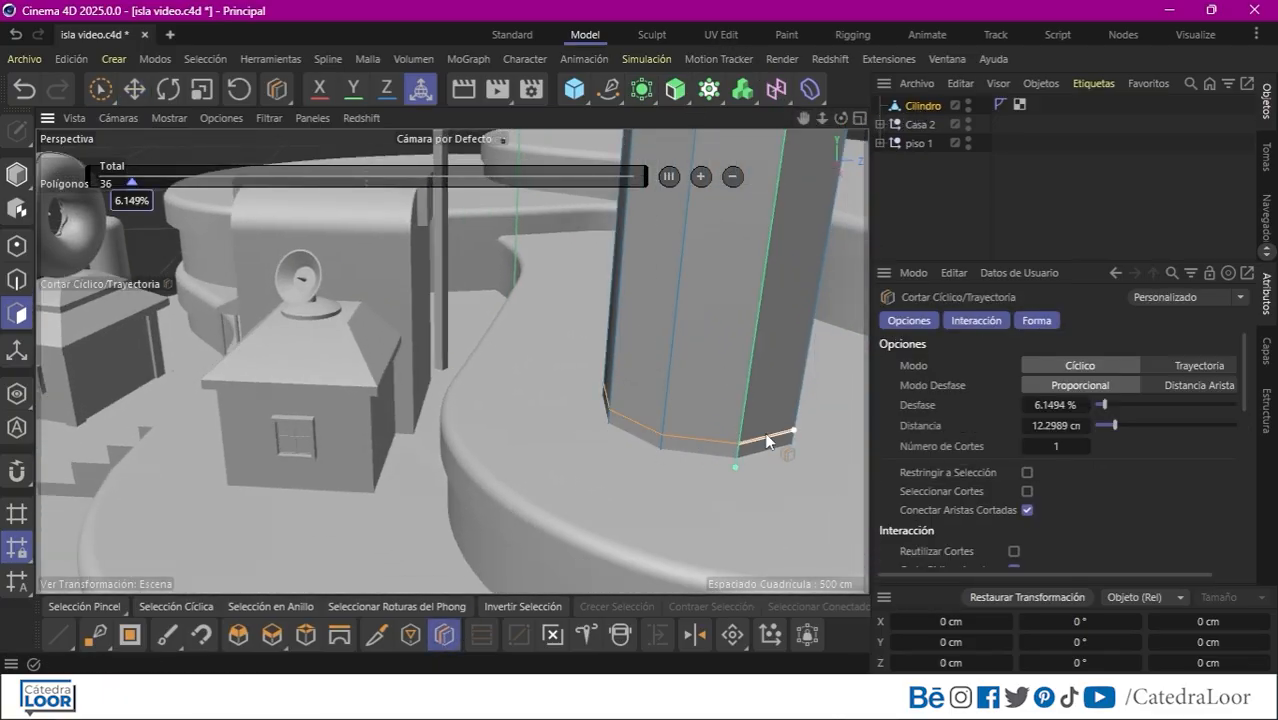
pyautogui.moveTo(803, 118); pyautogui.dragTo(725, 190)
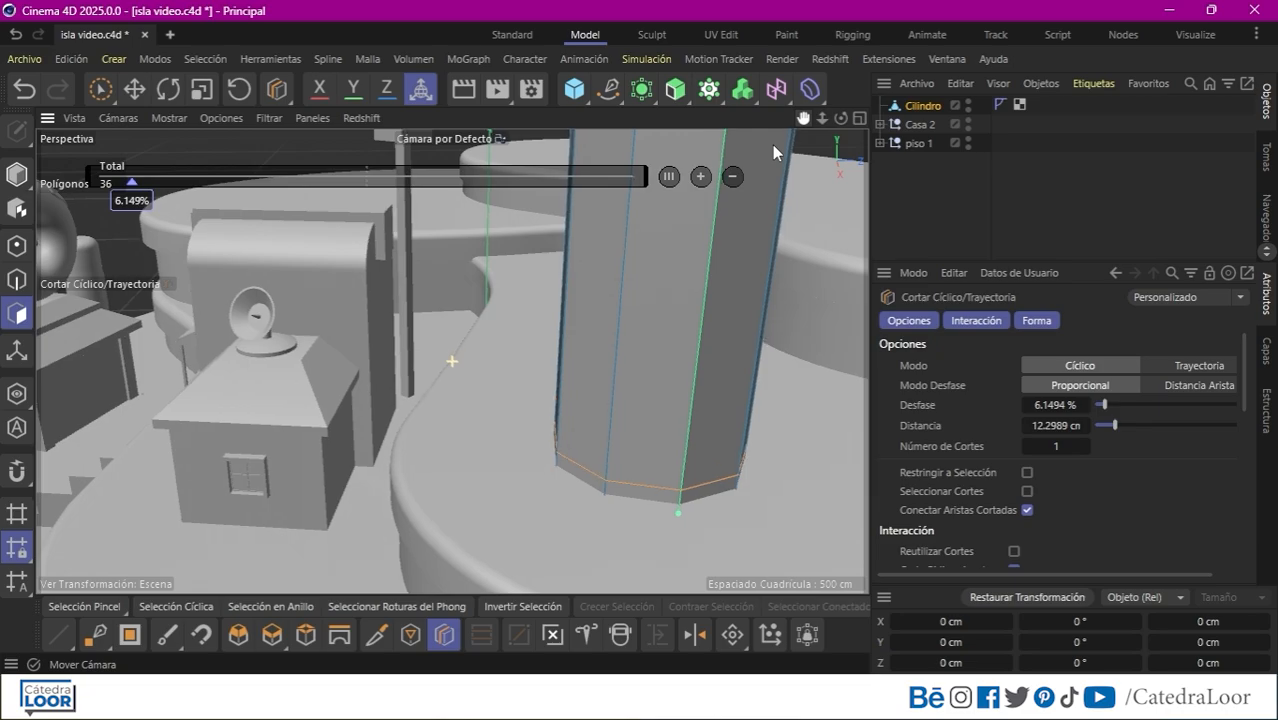
pyautogui.click(620, 390)
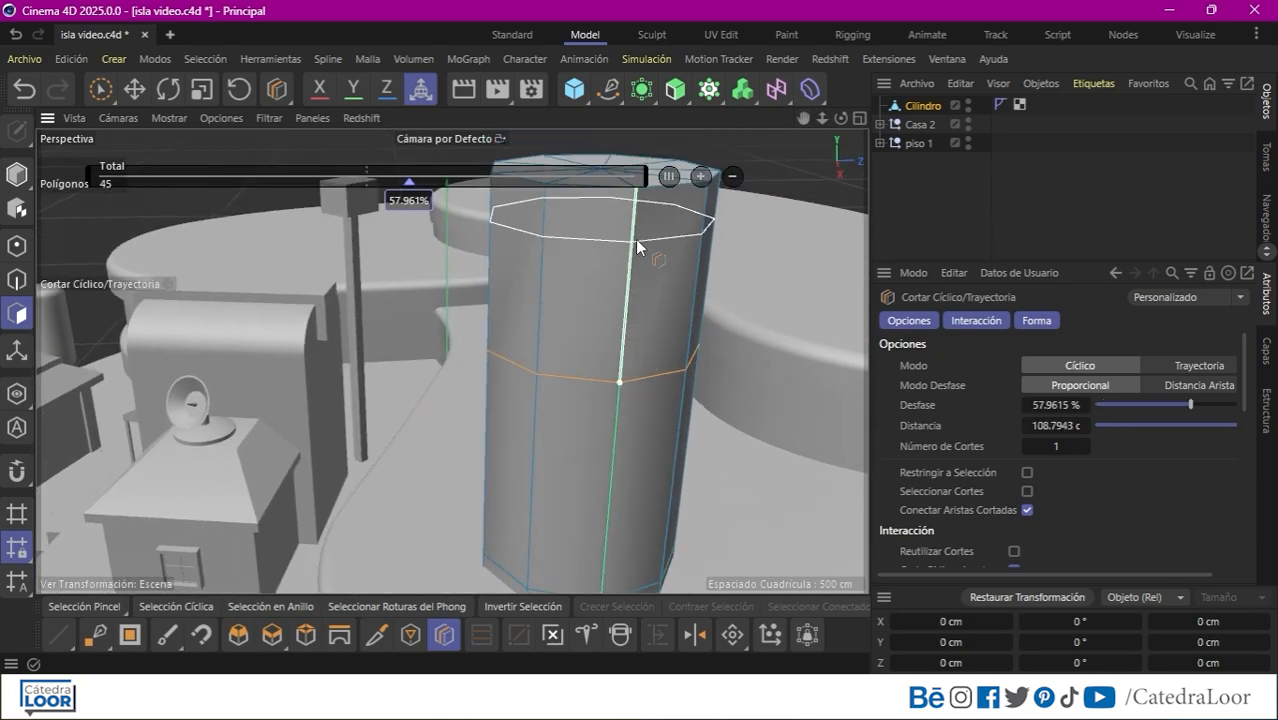
pyautogui.click(632, 218)
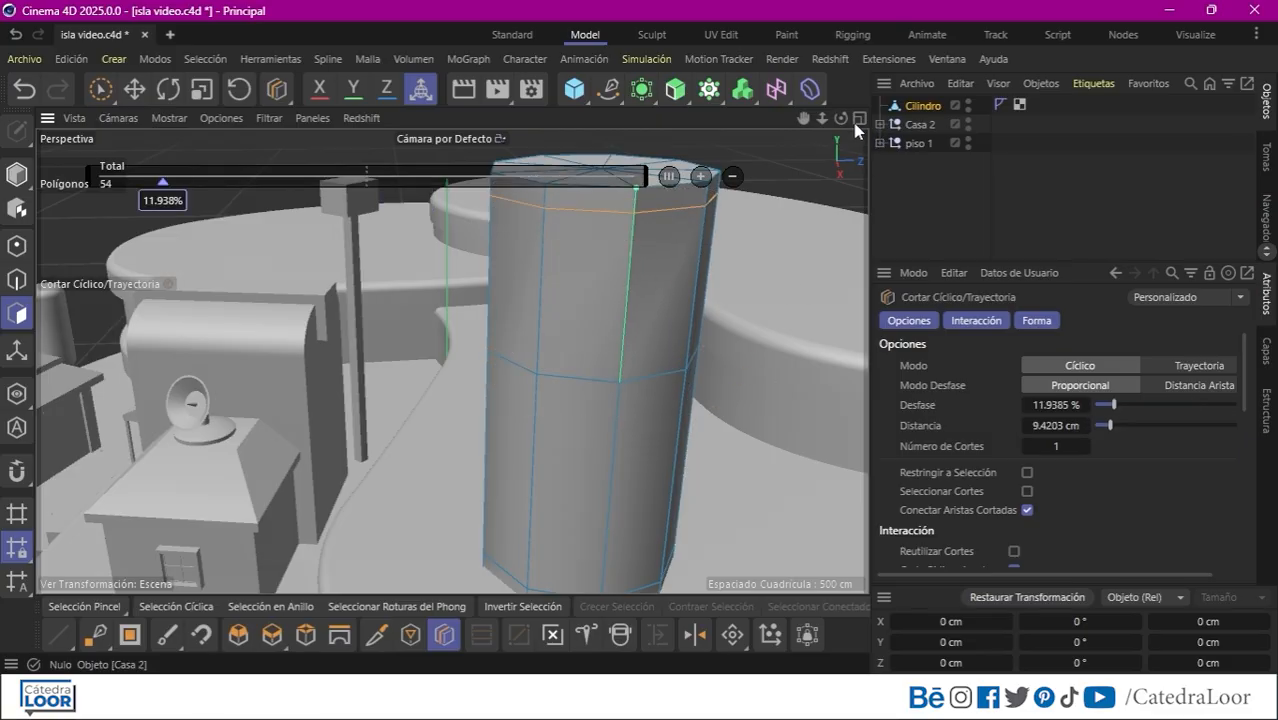
# Select the narrow polygon ring at the cylinder's base and extrude it outward 7.6 cm.
pyautogui.moveTo(806, 121); pyautogui.dragTo(796, 52)
pyautogui.click(170, 606)
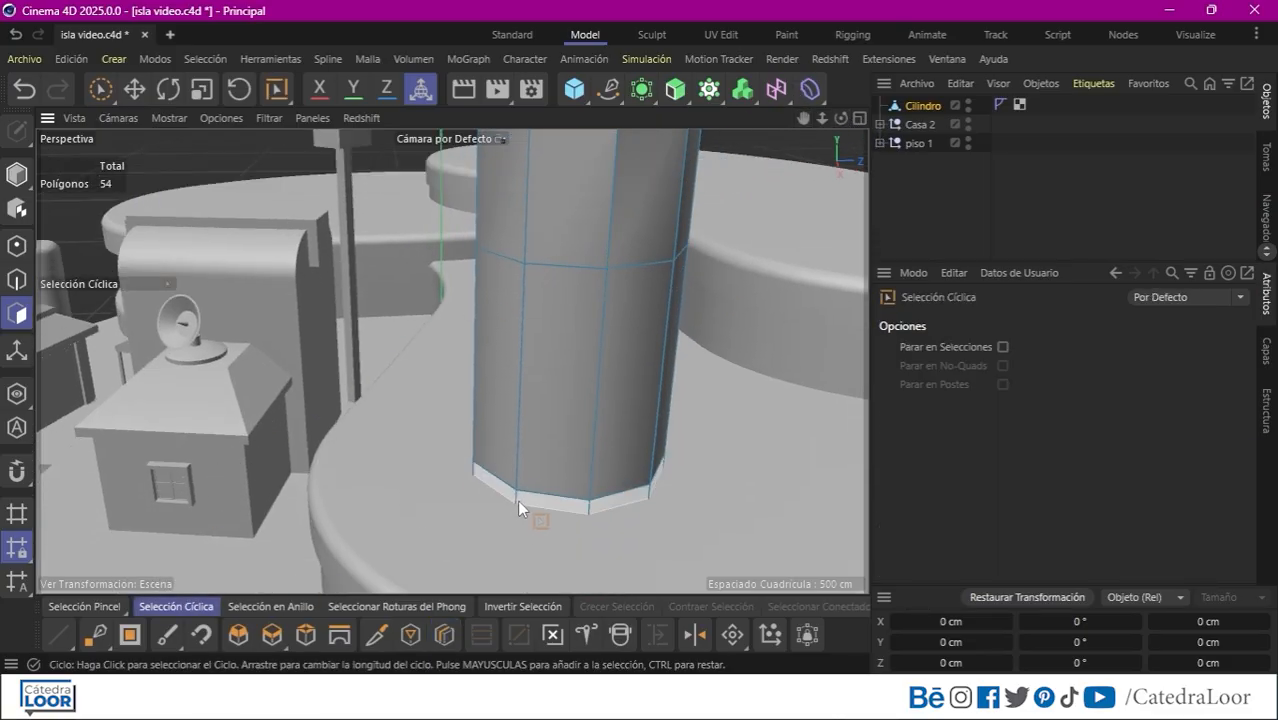
pyautogui.click(520, 508)
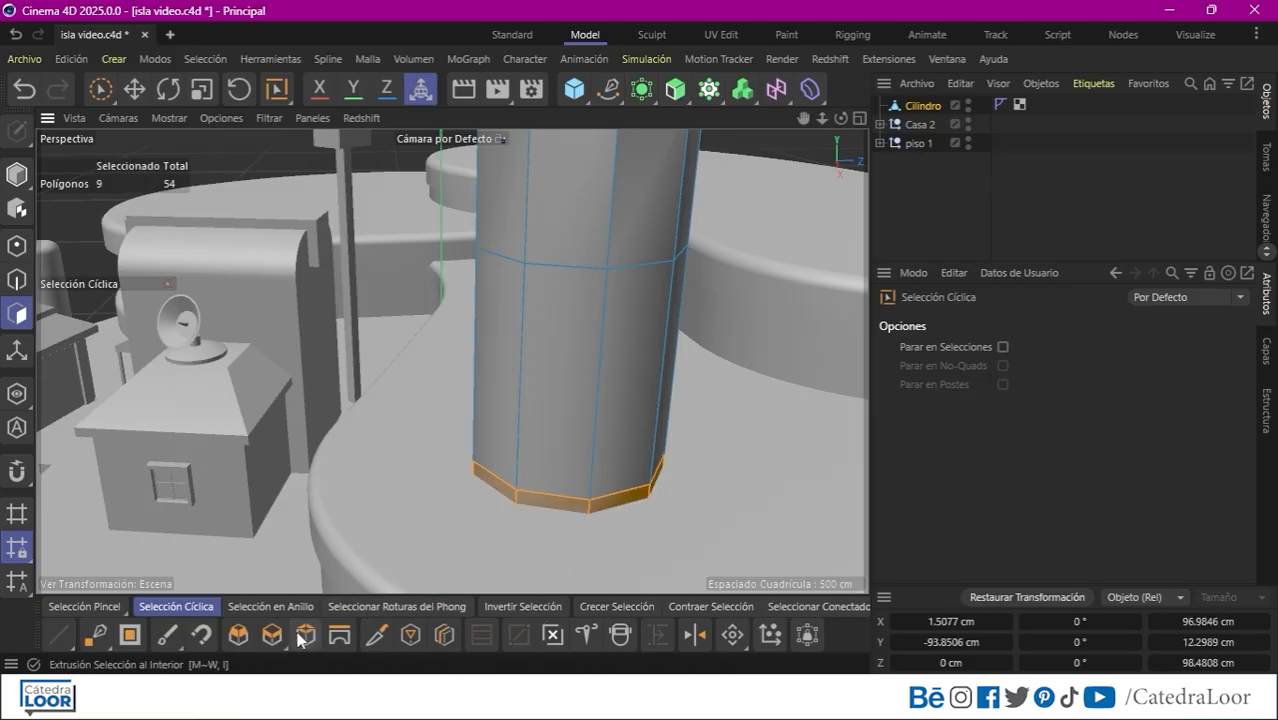
pyautogui.click(272, 634)
pyautogui.moveTo(308, 562); pyautogui.dragTo(98, 351)
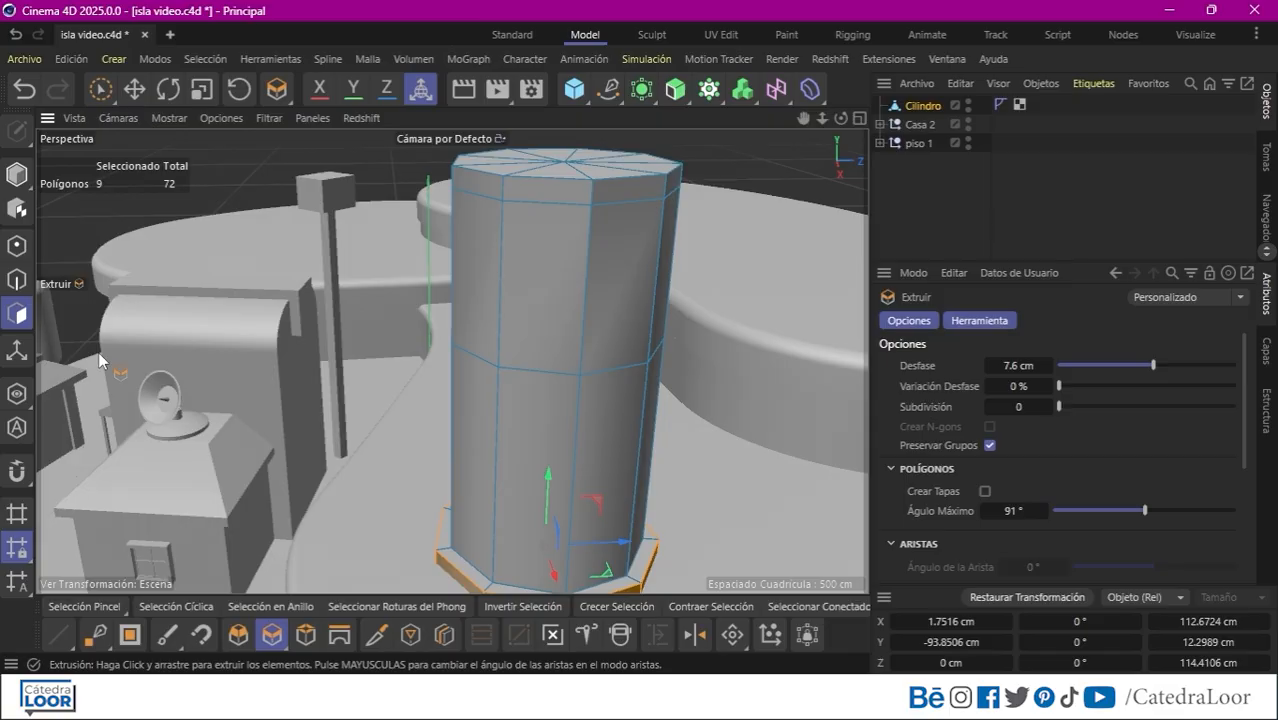
# Select the cylinder's middle edge loop and scale it inward to about 73 cm wide to form a waist.
pyautogui.click(16, 280)
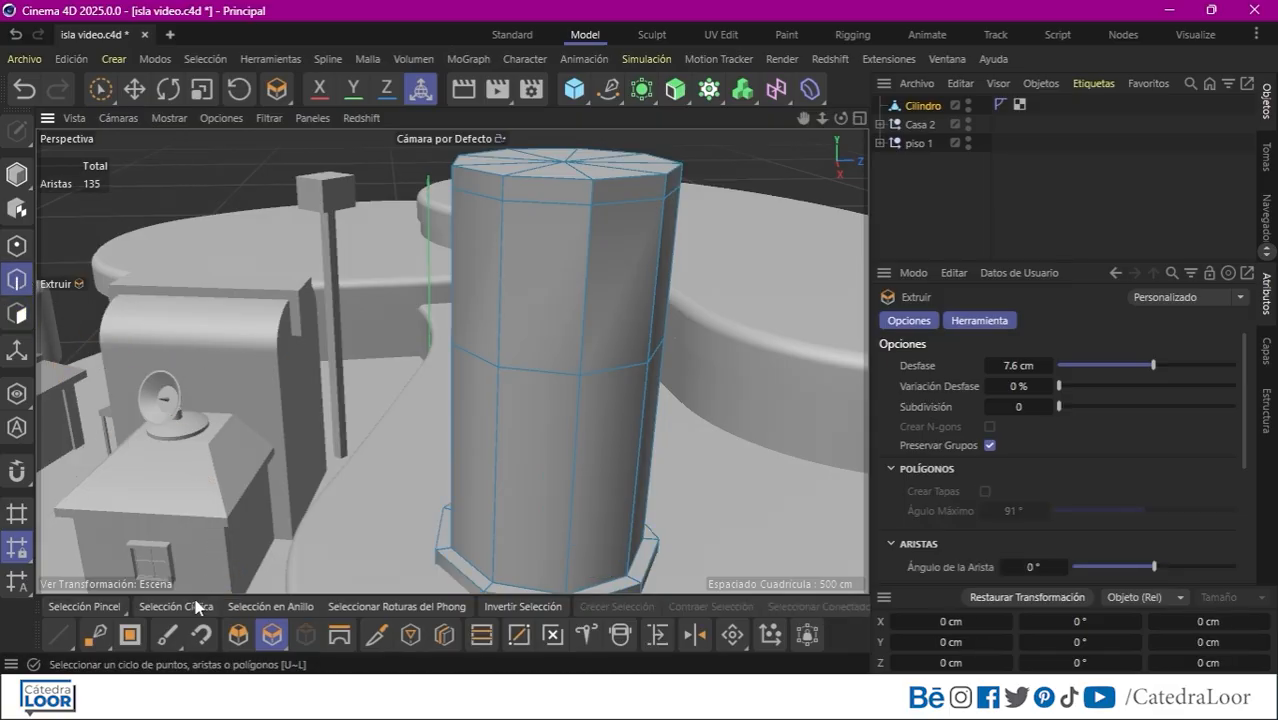
pyautogui.click(197, 606)
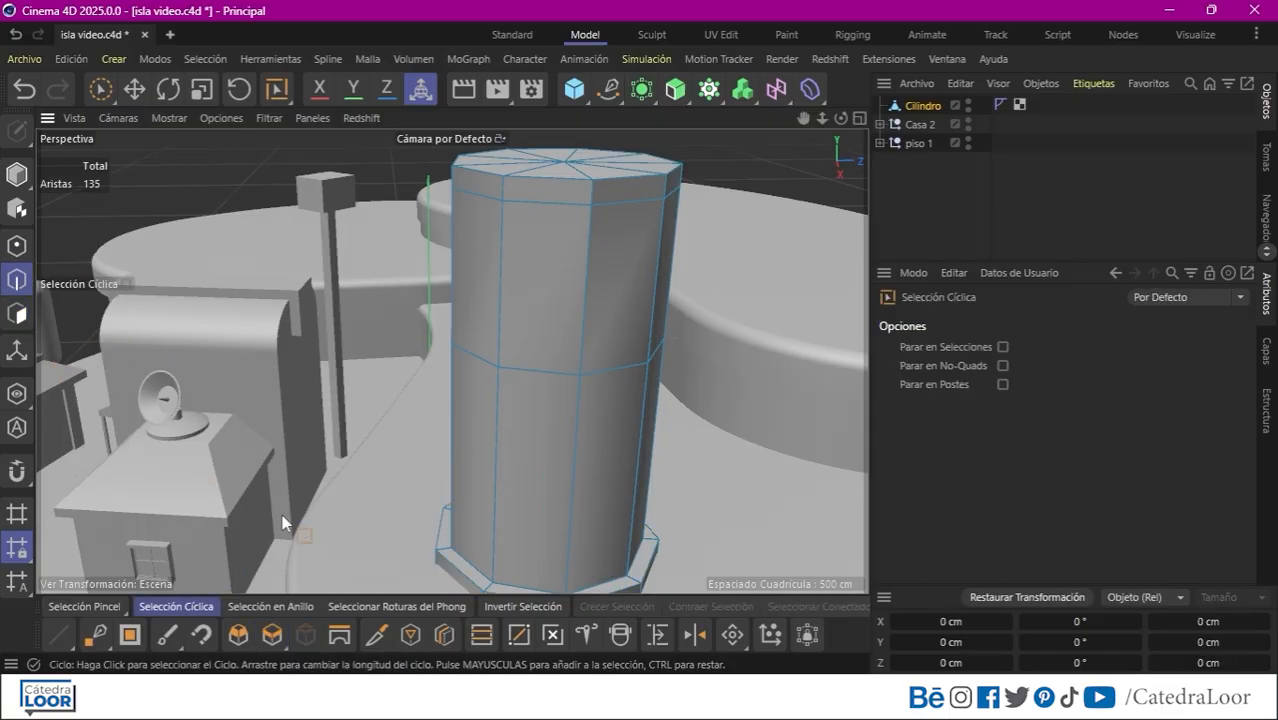
pyautogui.click(521, 370)
pyautogui.press('t')
pyautogui.moveTo(783, 266); pyautogui.dragTo(623, 298)
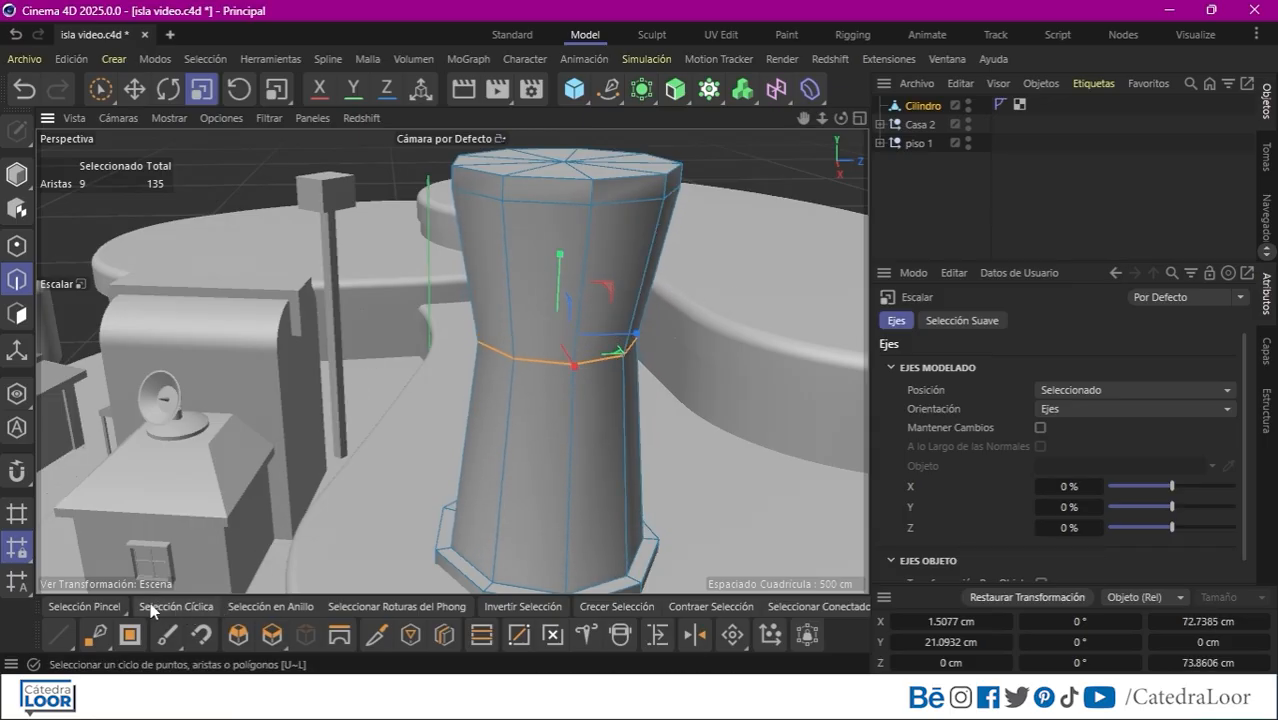
# Select the narrow polygon ring at the tower's upper edge and extrude it outward 5 cm.
pyautogui.click(20, 320)
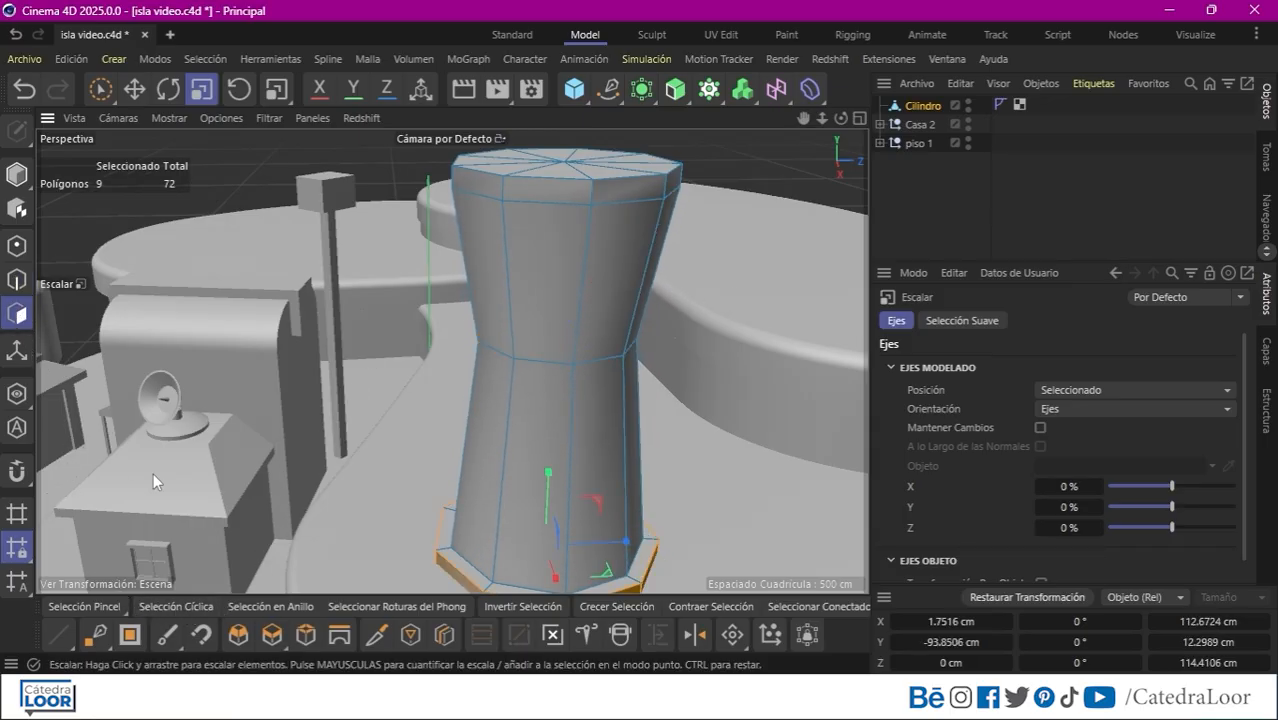
pyautogui.click(176, 606)
pyautogui.click(596, 190)
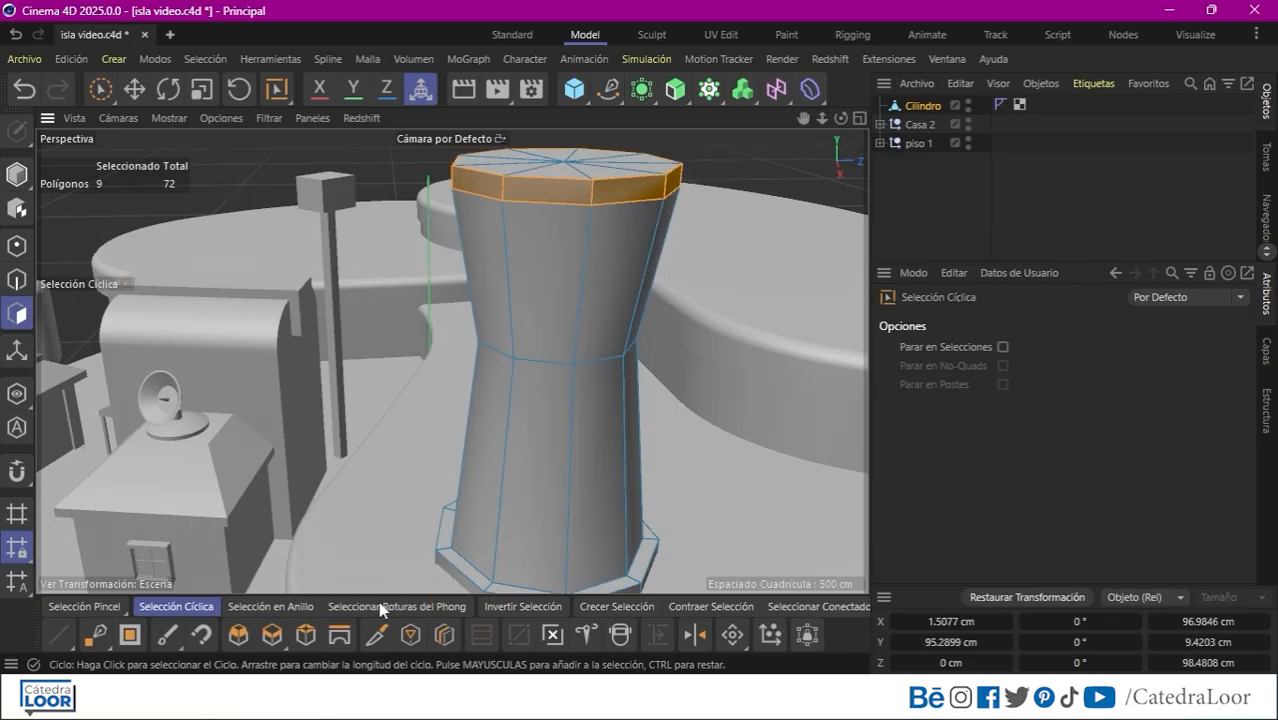
pyautogui.click(272, 634)
pyautogui.moveTo(311, 528); pyautogui.dragTo(382, 428)
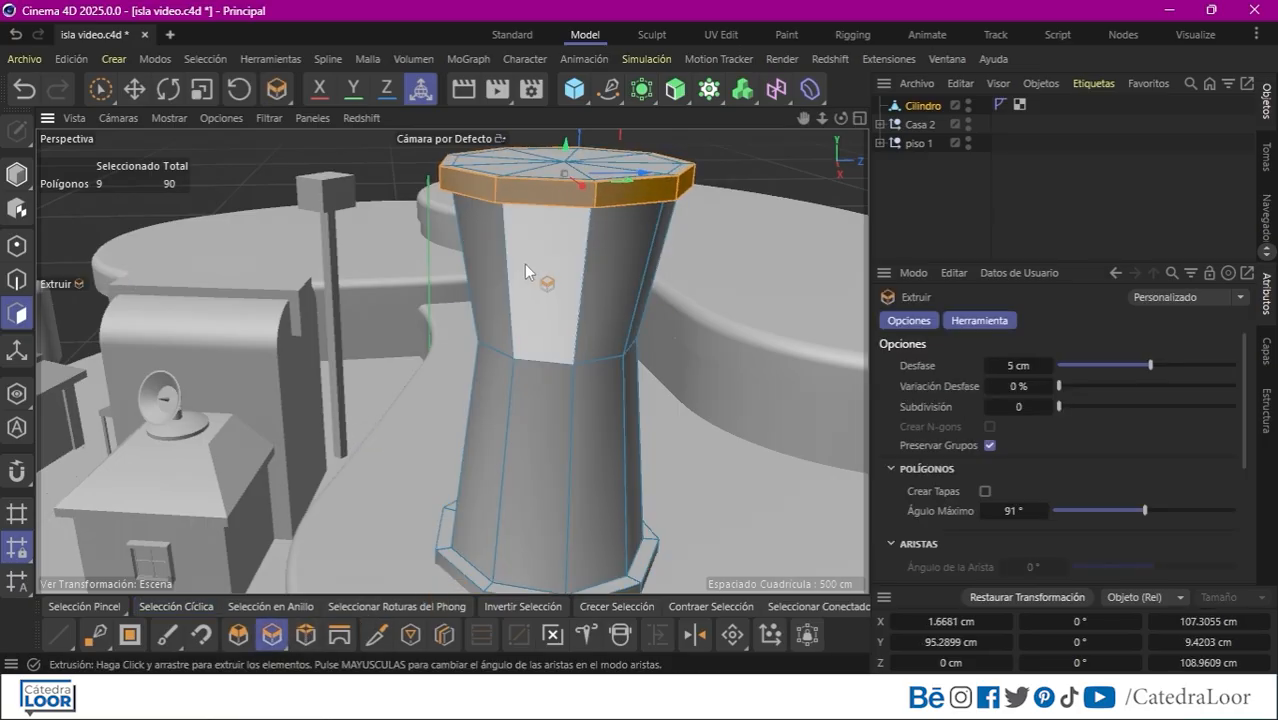
# Add a loop cut about 6.9 cm below the tower's upper rim and another about 7 cm inside its top cap.
pyautogui.click(445, 634)
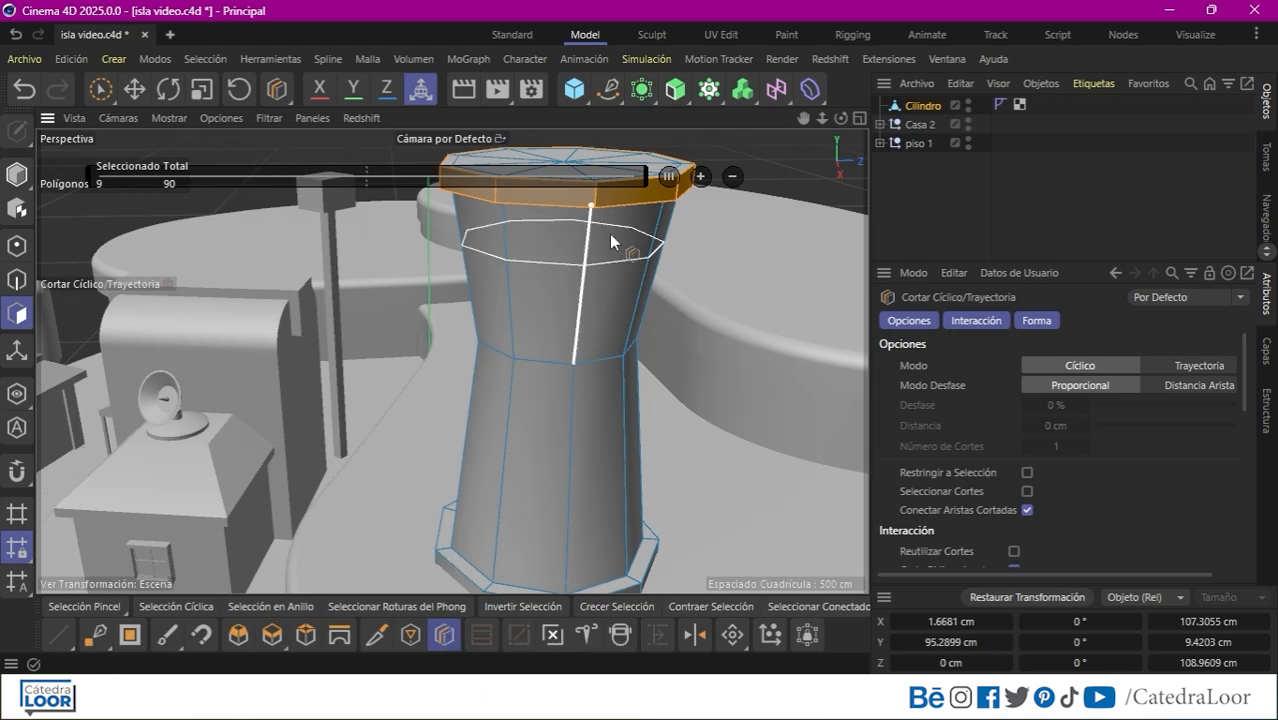
pyautogui.click(581, 221)
pyautogui.keyDown('alt'); pyautogui.moveTo(559, 295); pyautogui.dragTo(483, 412); pyautogui.keyUp('alt')
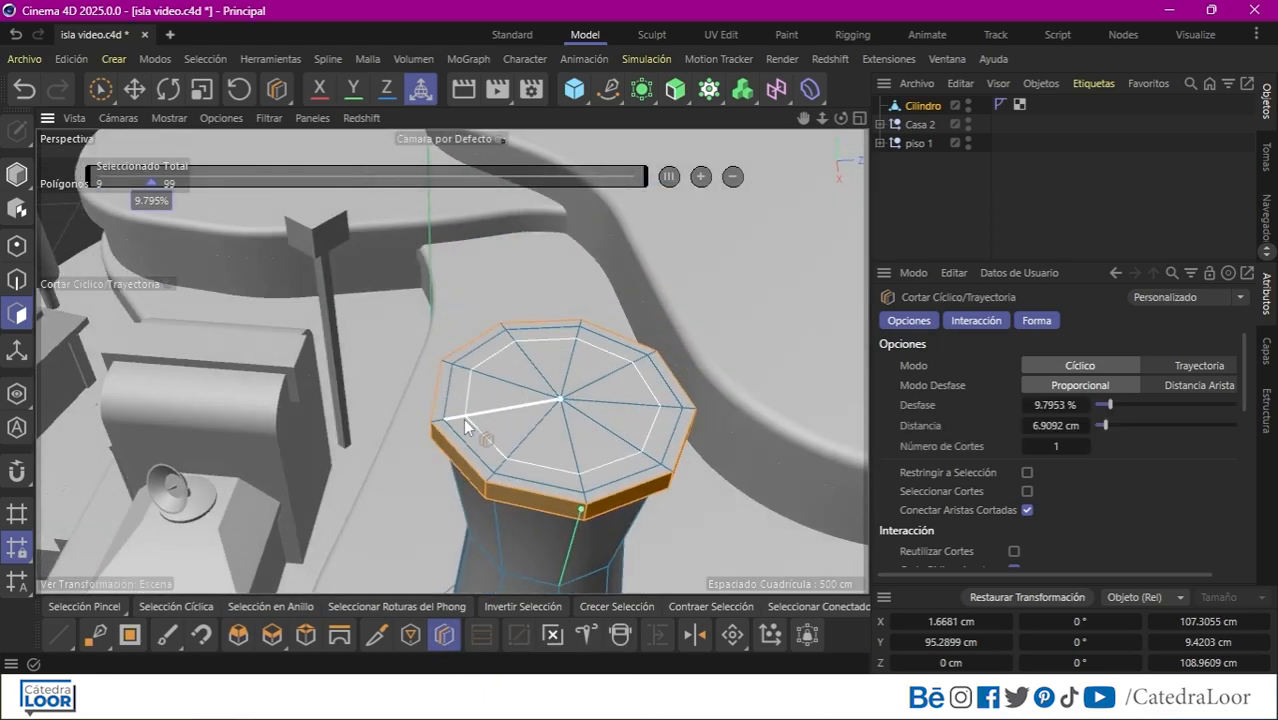
pyautogui.click(461, 416)
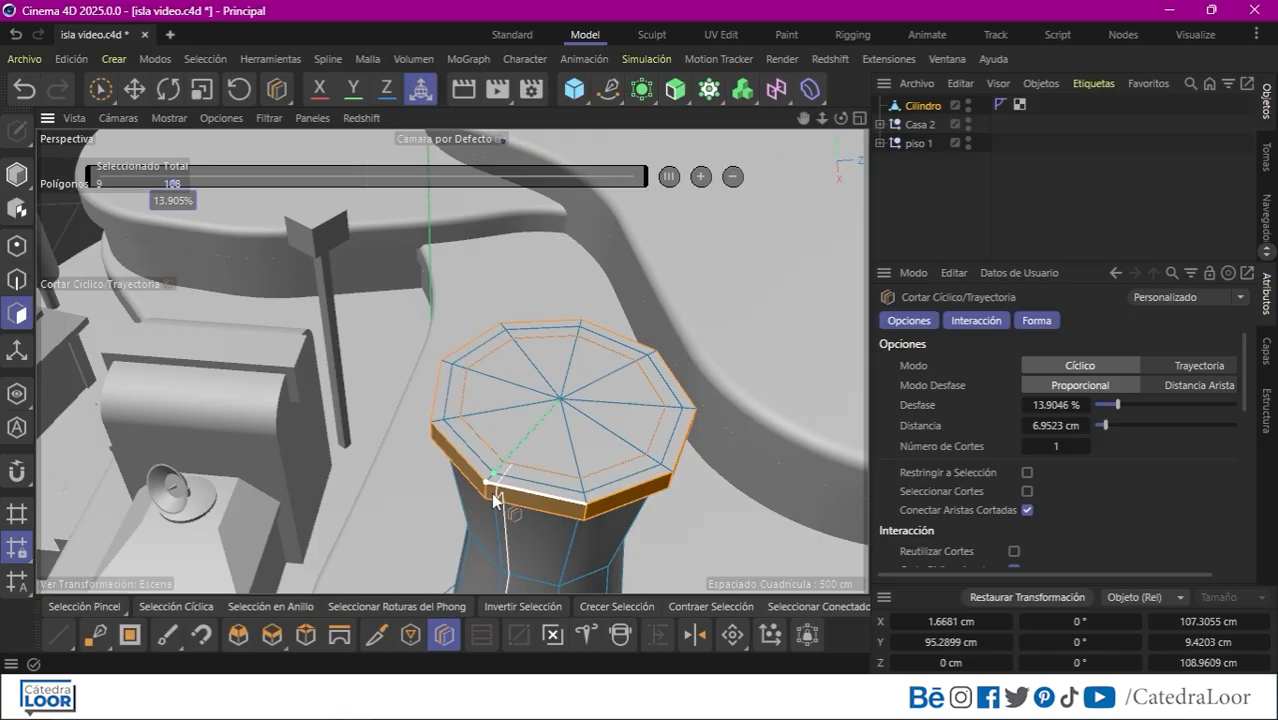
pyautogui.keyDown('alt'); pyautogui.moveTo(493, 500); pyautogui.dragTo(508, 394); pyautogui.keyUp('alt')
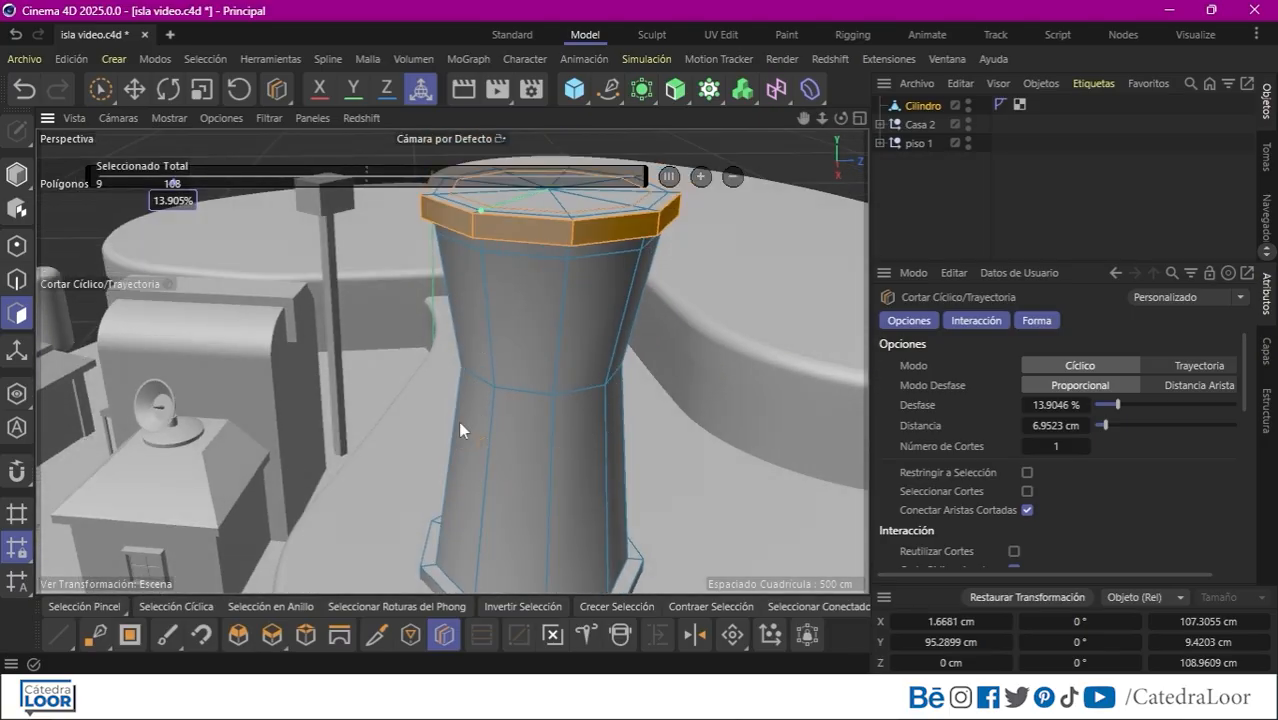
# Separate the polygon ring between the tower's waist and rim into its own object and extrude it outward 4.5 cm.
pyautogui.click(186, 605)
pyautogui.click(544, 322)
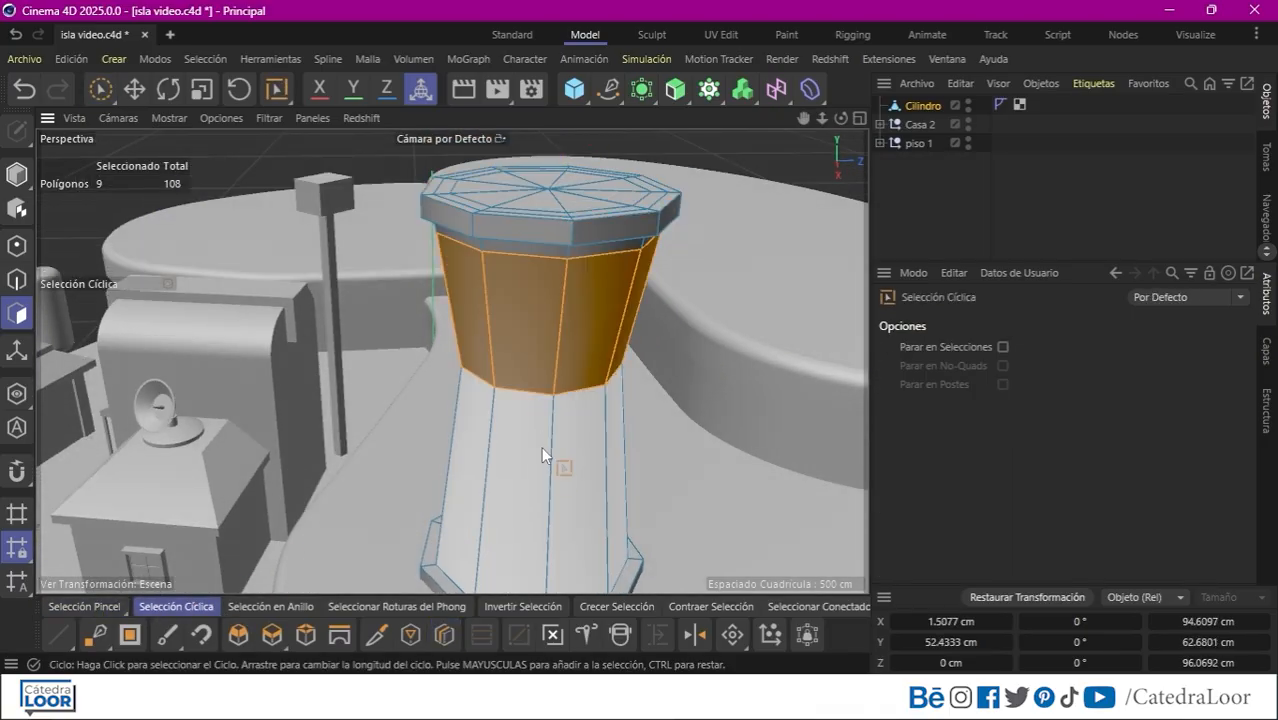
pyautogui.rightClick(520, 320)
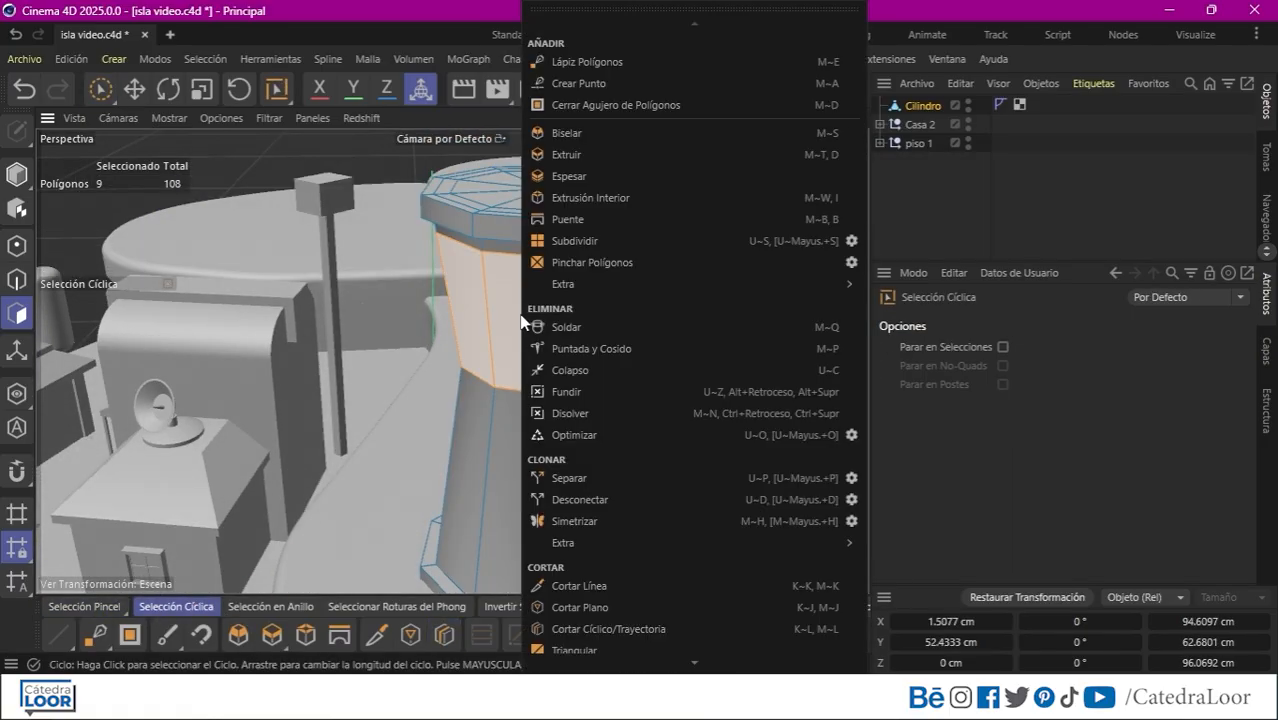
pyautogui.click(580, 452)
pyautogui.press('d')
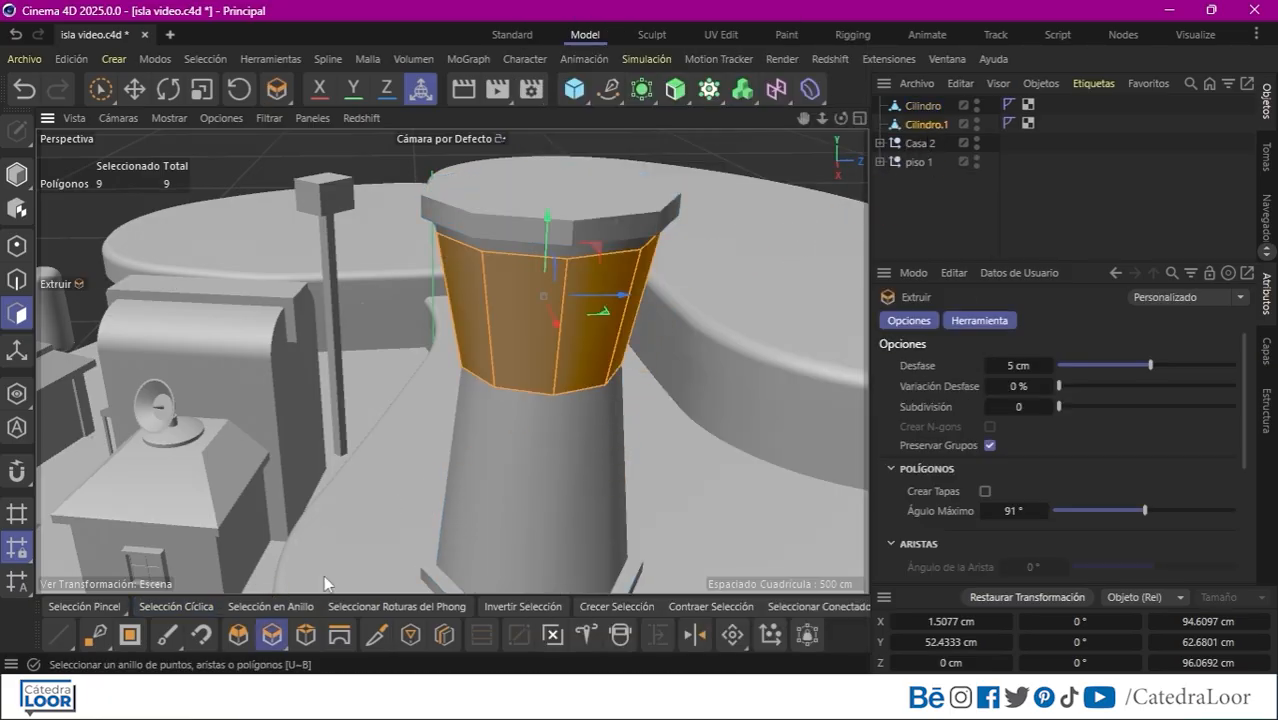
pyautogui.moveTo(334, 520); pyautogui.dragTo(362, 518)
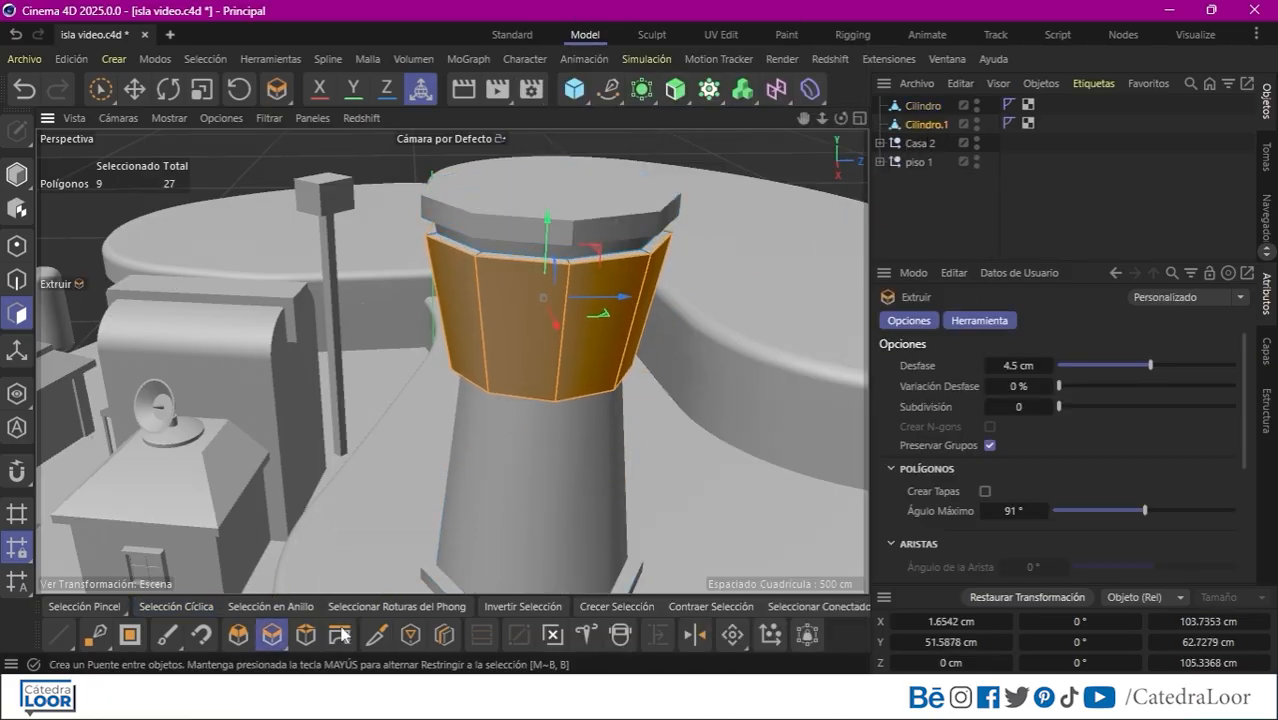
# Inset each polygon of the separated ring individually by 4.6 cm without preserving groups, and extrude the resulting panels inward by -3.7 cm.
pyautogui.click(305, 634)
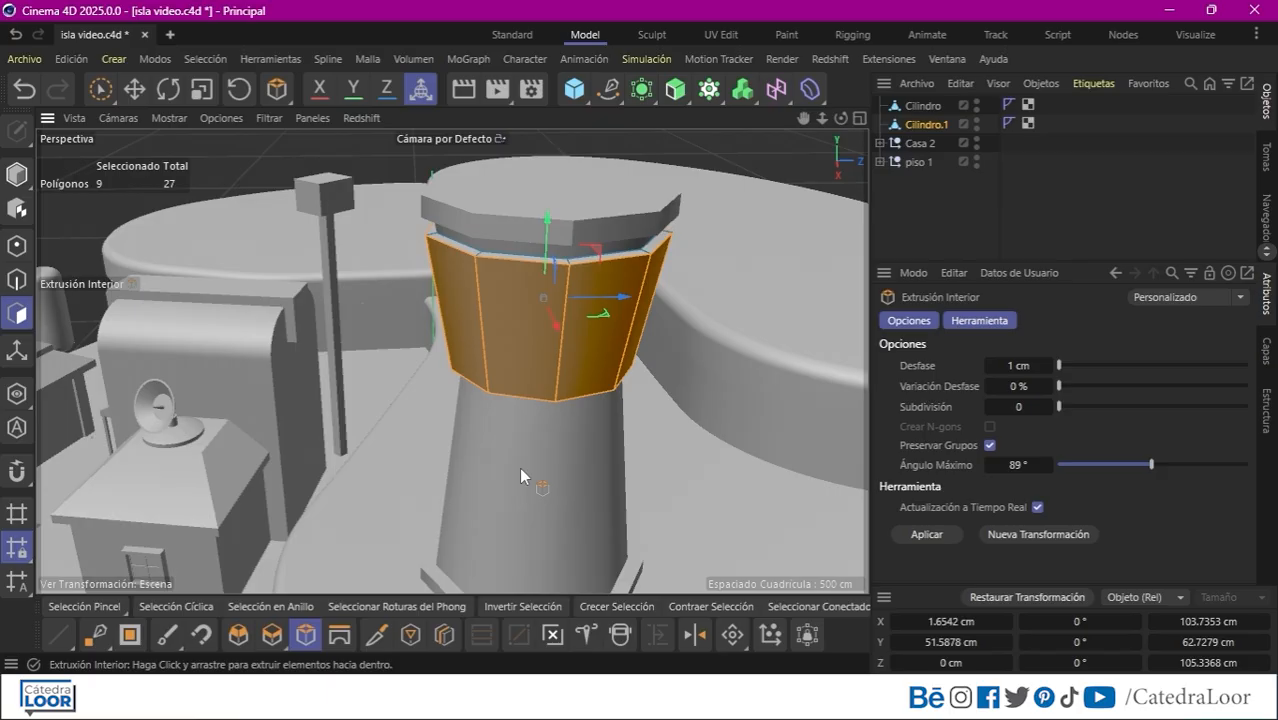
pyautogui.click(990, 445)
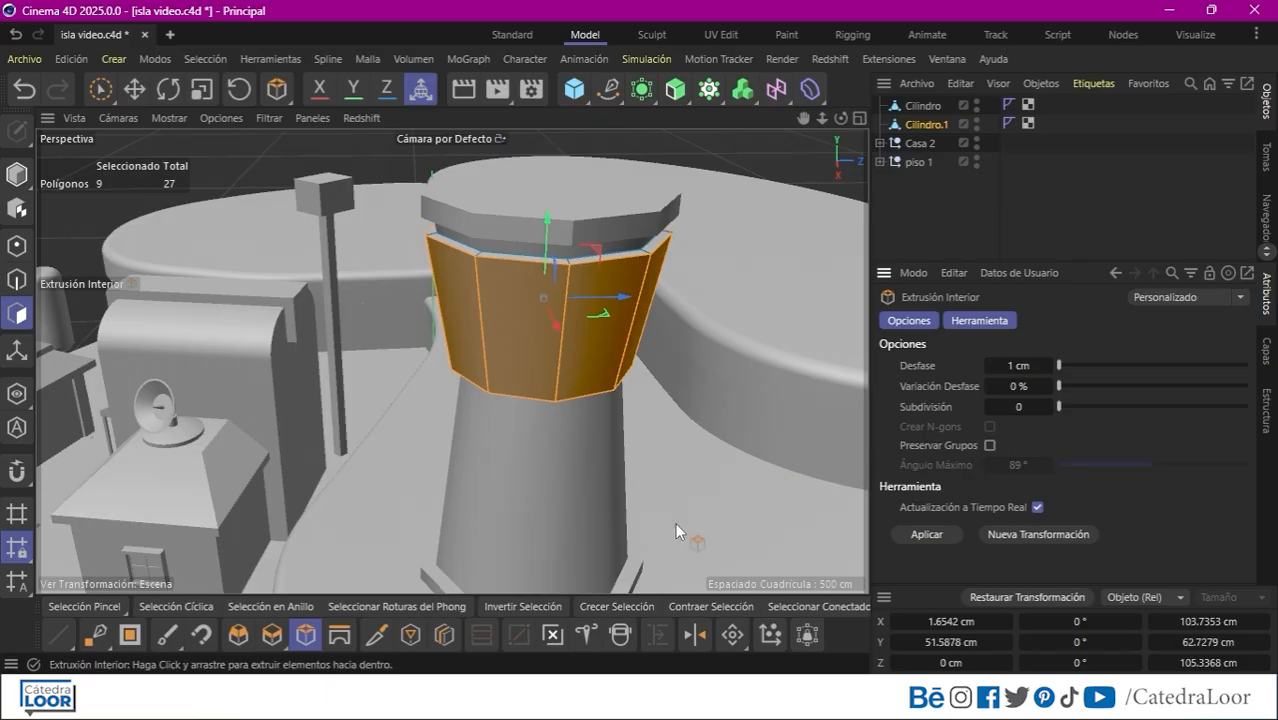
pyautogui.moveTo(675, 522); pyautogui.dragTo(644, 540)
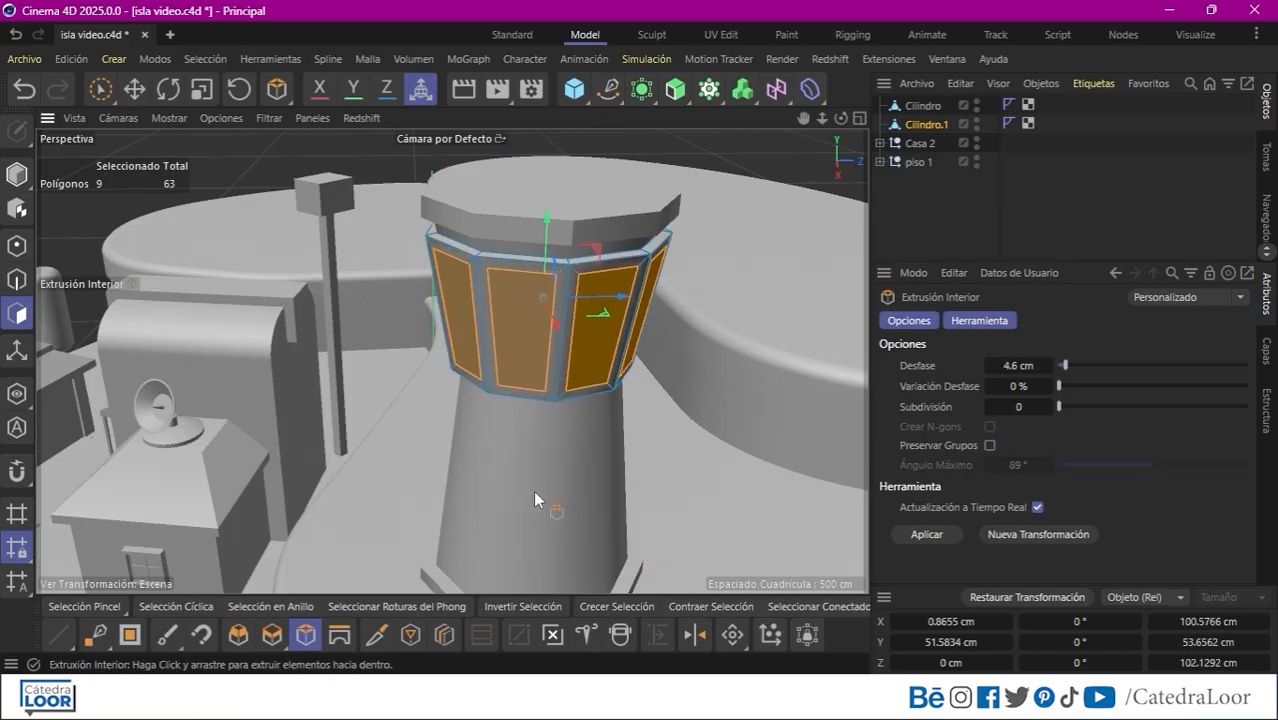
pyautogui.press('d')
pyautogui.moveTo(439, 497); pyautogui.dragTo(406, 500)
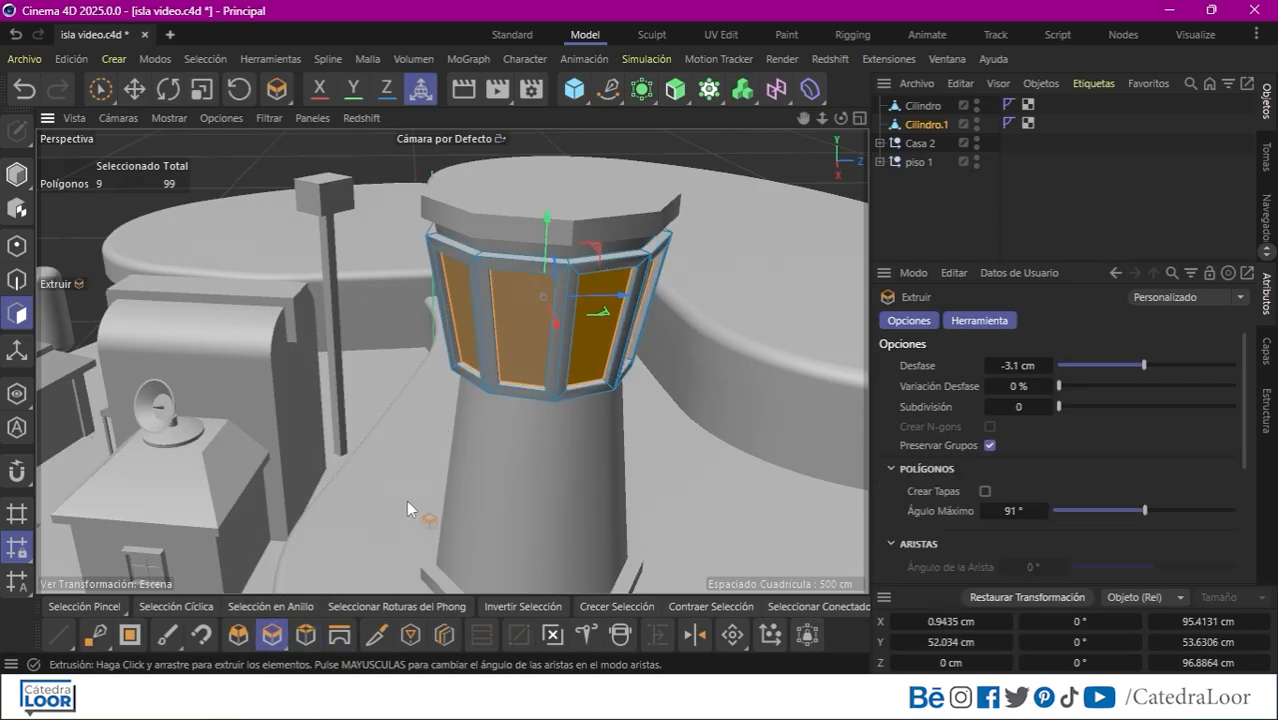
pyautogui.keyDown('alt'); pyautogui.moveTo(577, 386); pyautogui.dragTo(520, 470); pyautogui.keyUp('alt')
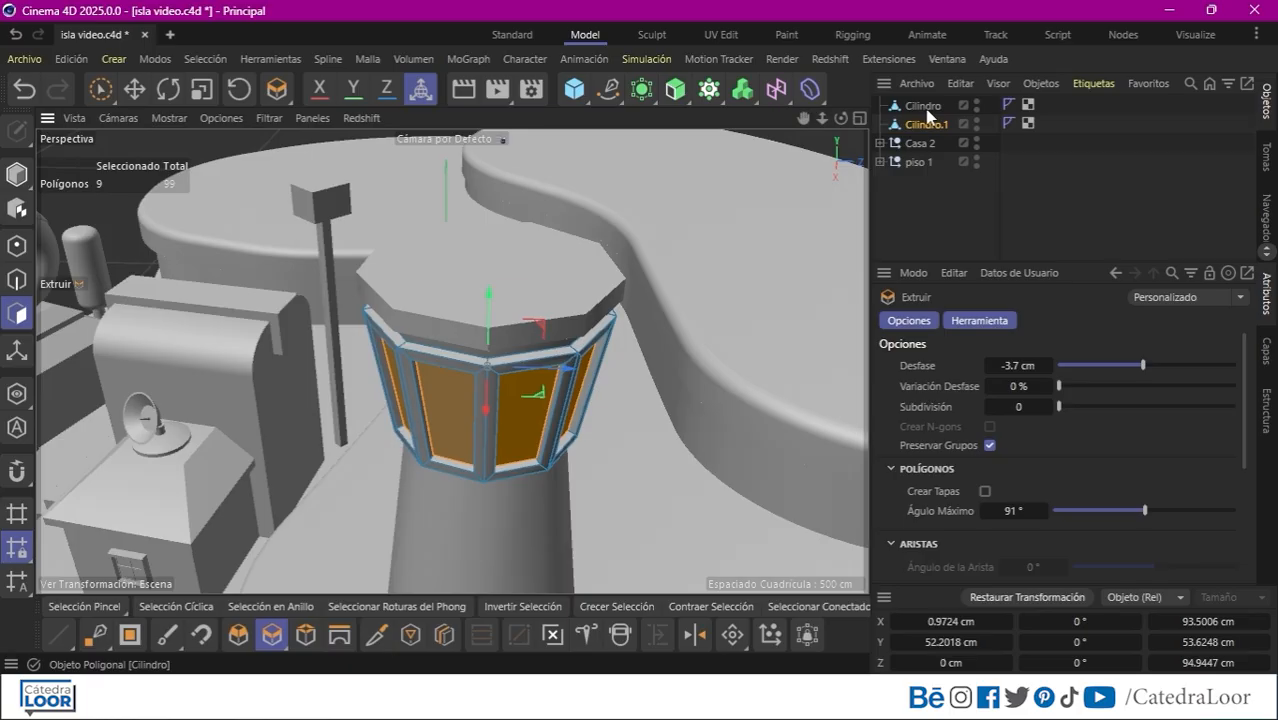
# Select the ring of polygons around the tower's top cap and extrude it upward 0.9 cm.
pyautogui.click(923, 106)
pyautogui.click(176, 606)
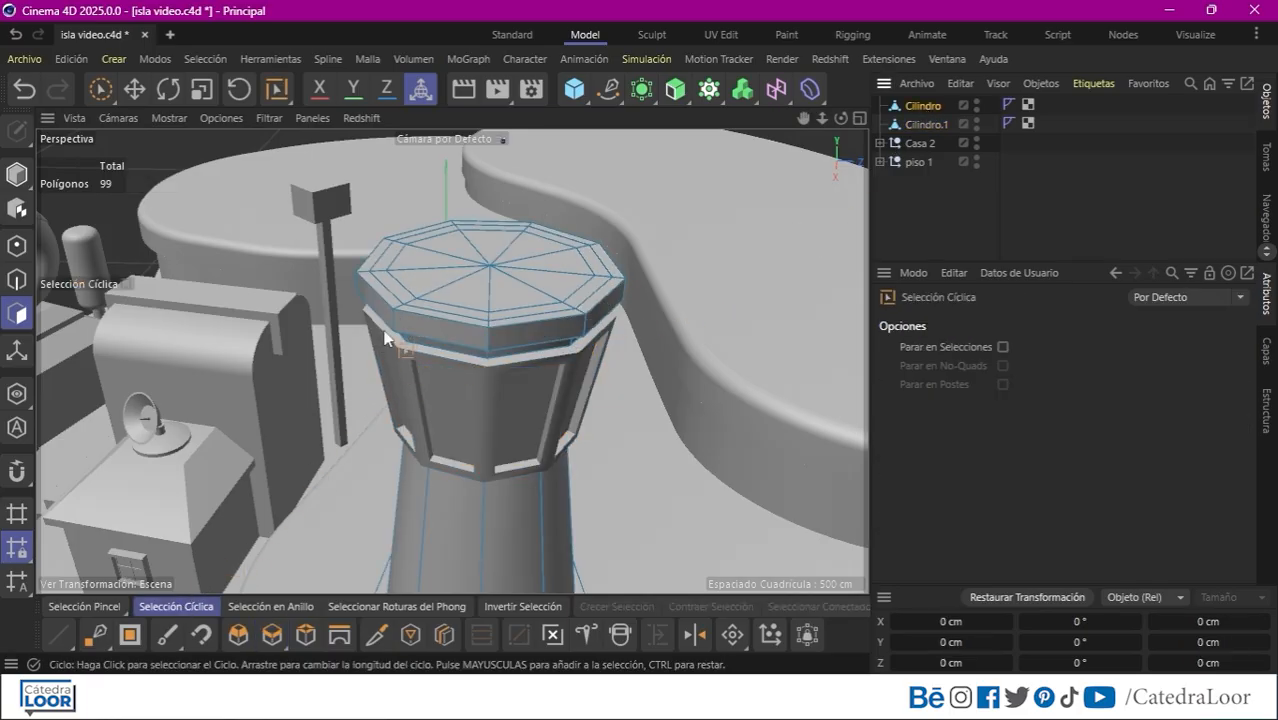
pyautogui.keyDown('alt'); pyautogui.moveTo(385, 338); pyautogui.dragTo(405, 380); pyautogui.keyUp('alt')
pyautogui.click(408, 385)
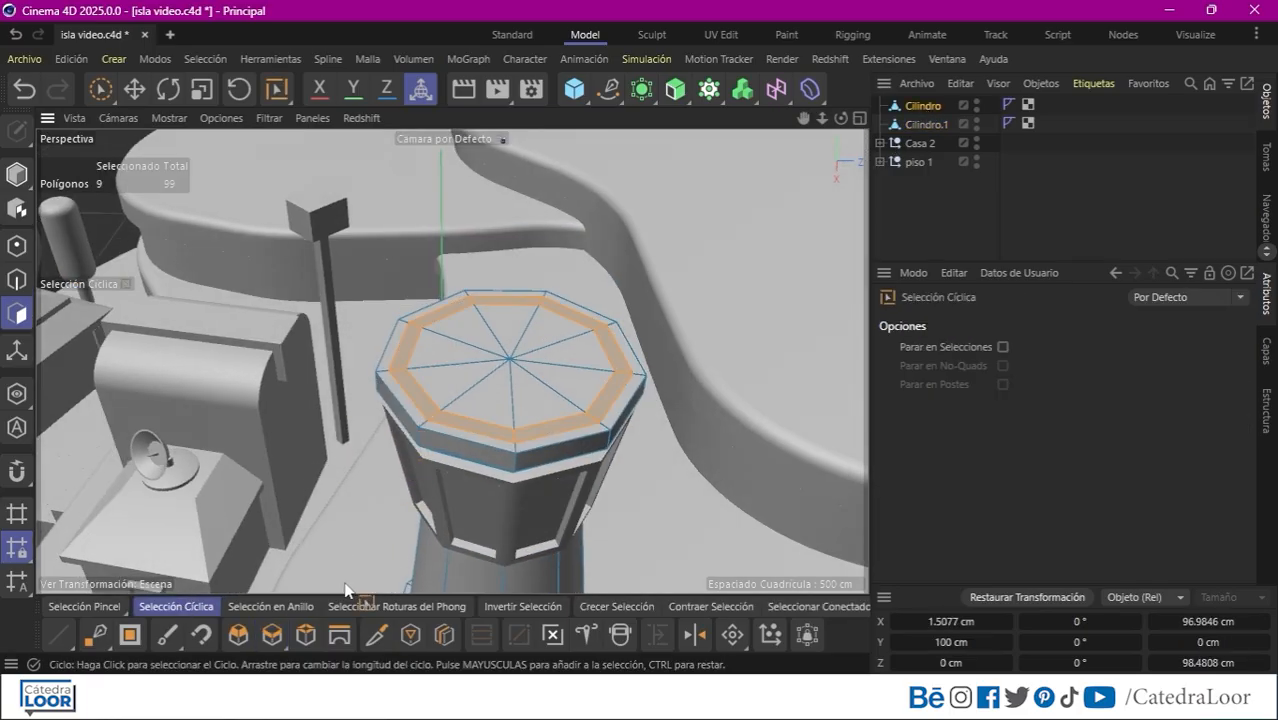
pyautogui.click(272, 634)
pyautogui.moveTo(292, 546); pyautogui.dragTo(296, 543)
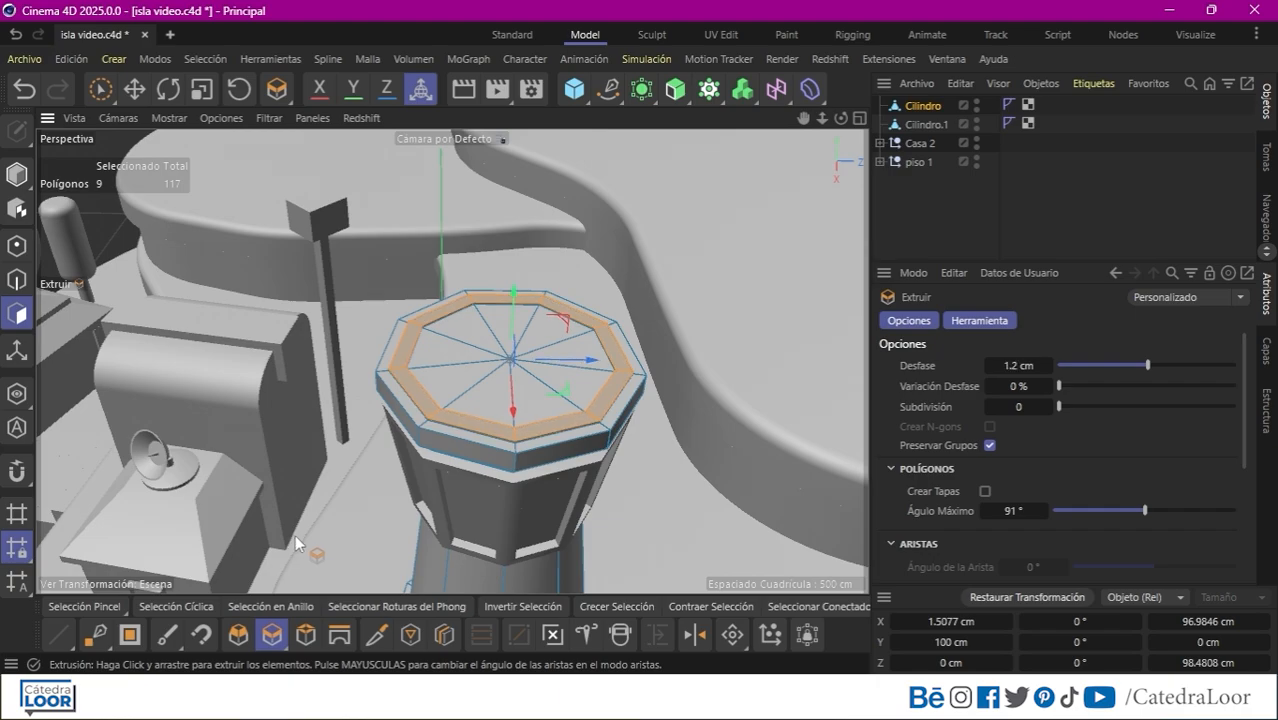
pyautogui.click(930, 198)
pyautogui.scroll(-6, 768, 165)
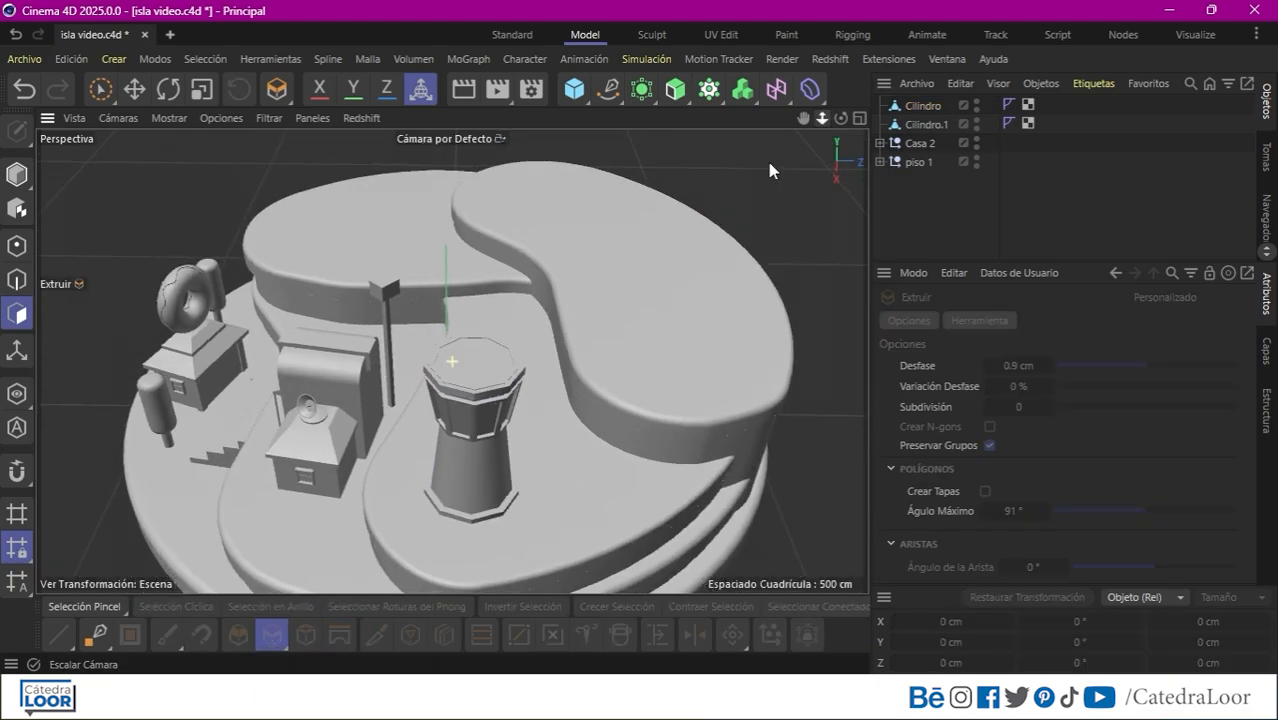
# Add two loop cuts around the tower's tapered lower body, with the lower one at about 52% of the section below the upper one.
pyautogui.keyDown('alt'); pyautogui.moveTo(512, 430); pyautogui.dragTo(735, 322); pyautogui.keyUp('alt')
pyautogui.moveTo(822, 118); pyautogui.dragTo(589, 179)
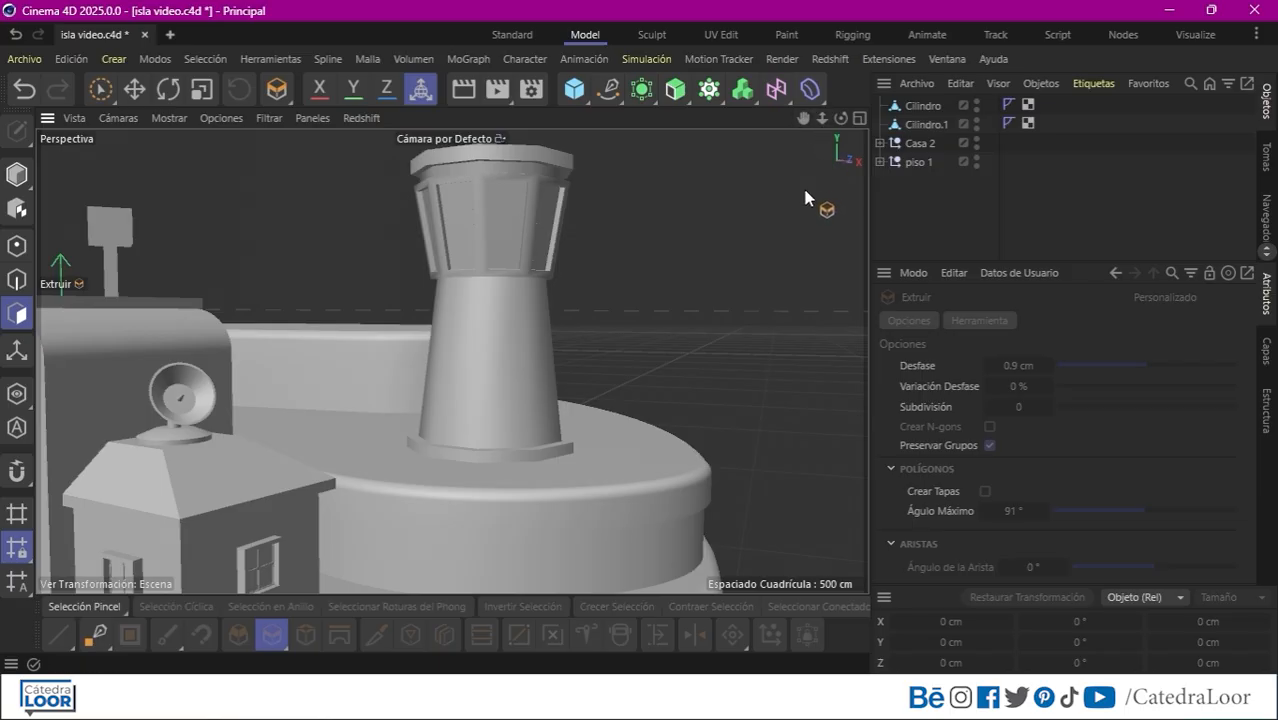
pyautogui.click(922, 105)
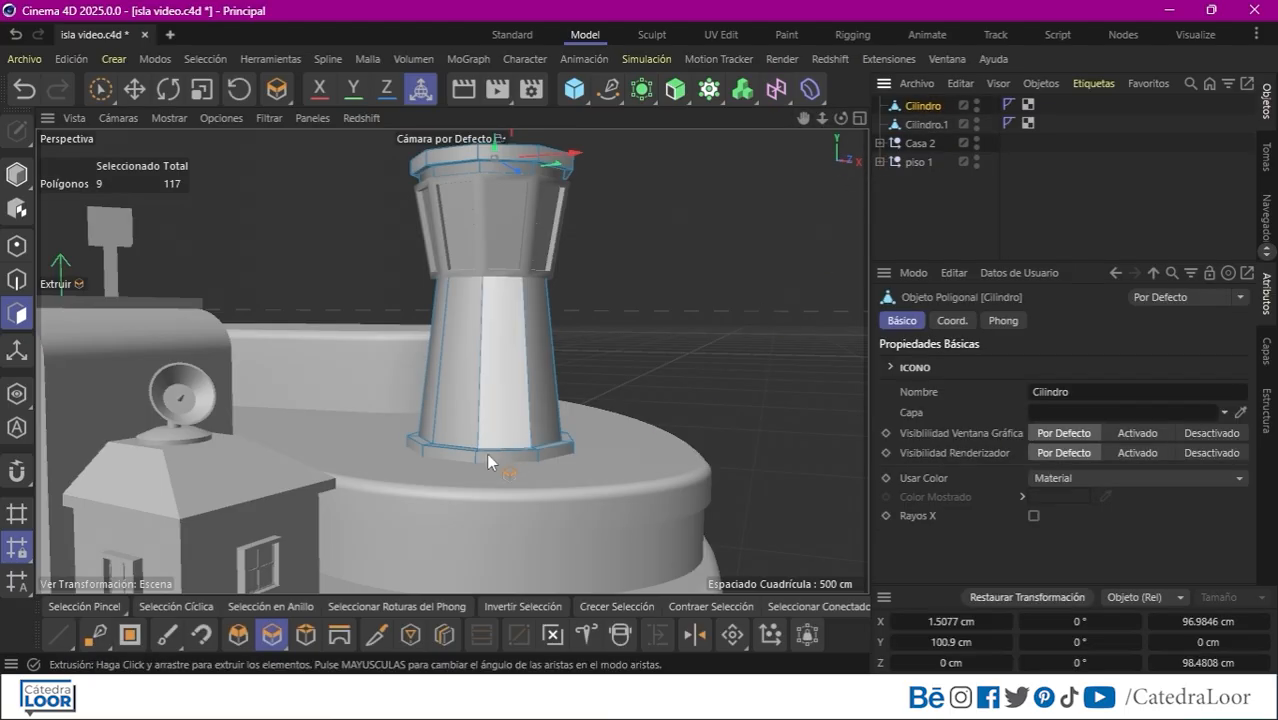
pyautogui.click(444, 634)
pyautogui.click(527, 342)
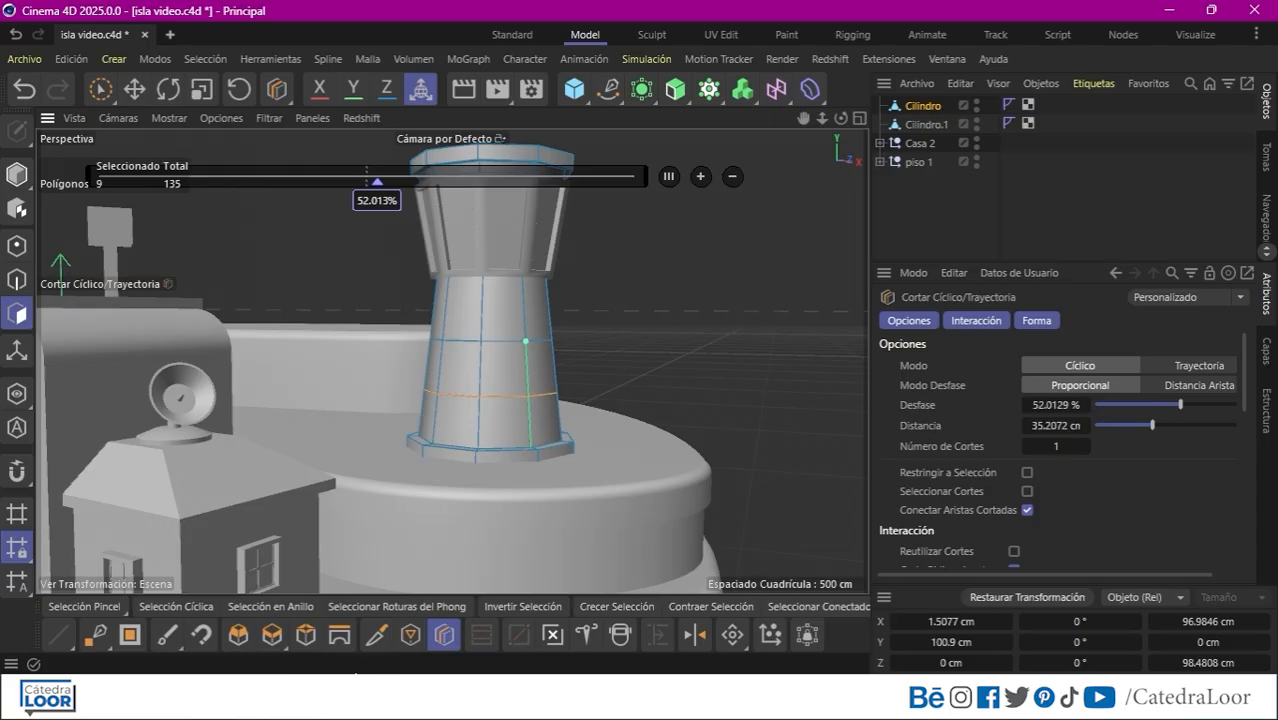
# Inset the polygons between the two loop cuts individually by 2.8 cm, leaving out one face, and extrude the panels inward by -1.6 cm.
pyautogui.click(170, 610)
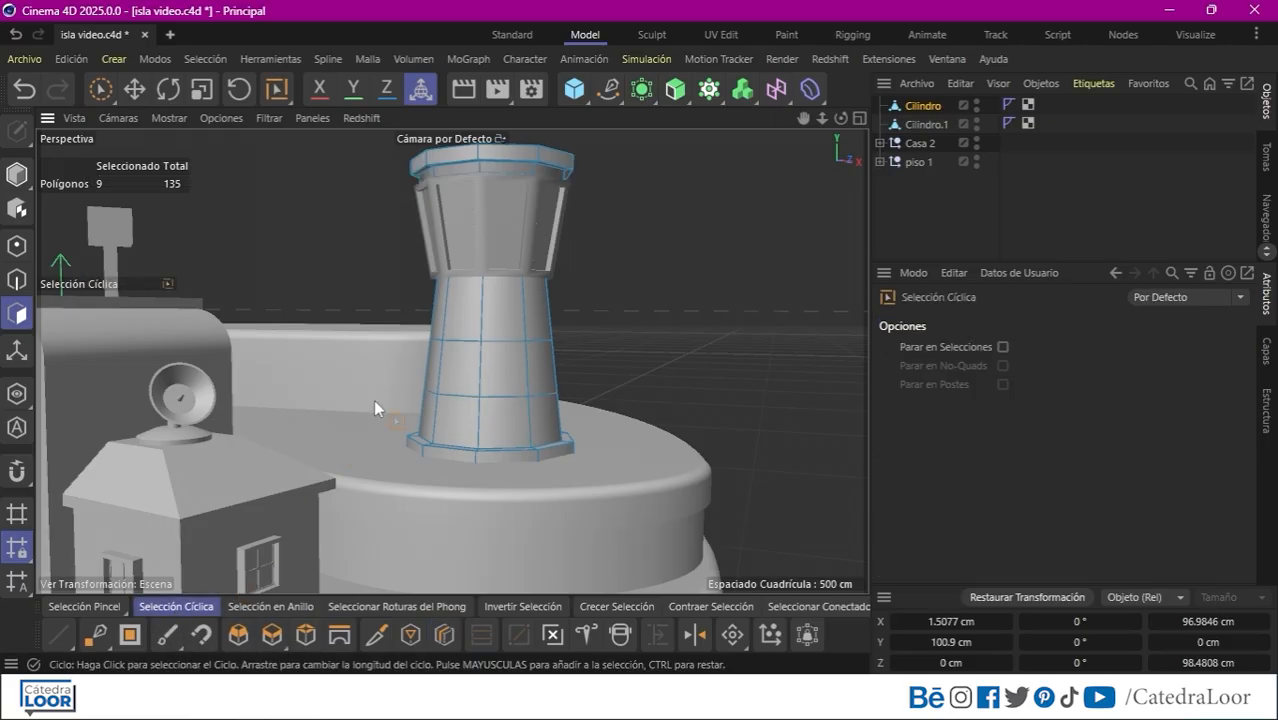
pyautogui.click(515, 368)
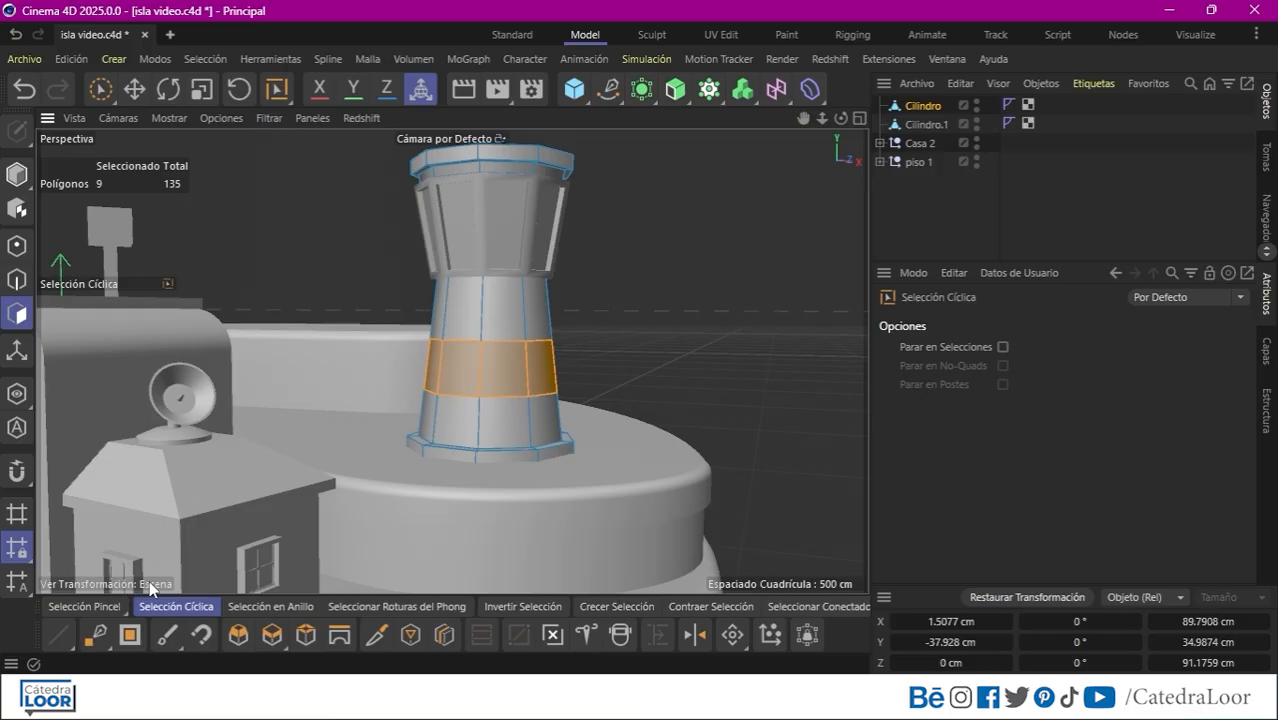
pyautogui.click(100, 606)
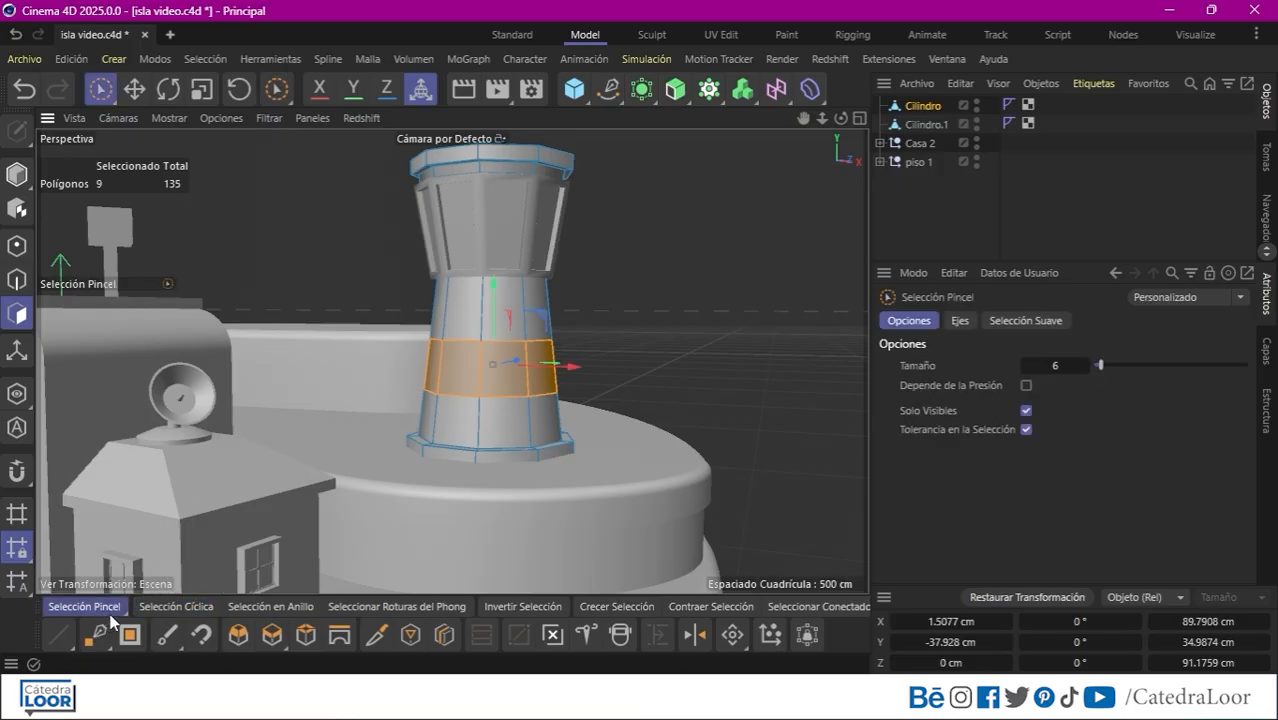
pyautogui.keyDown('ctrl'); pyautogui.click(542, 372); pyautogui.keyUp('ctrl')
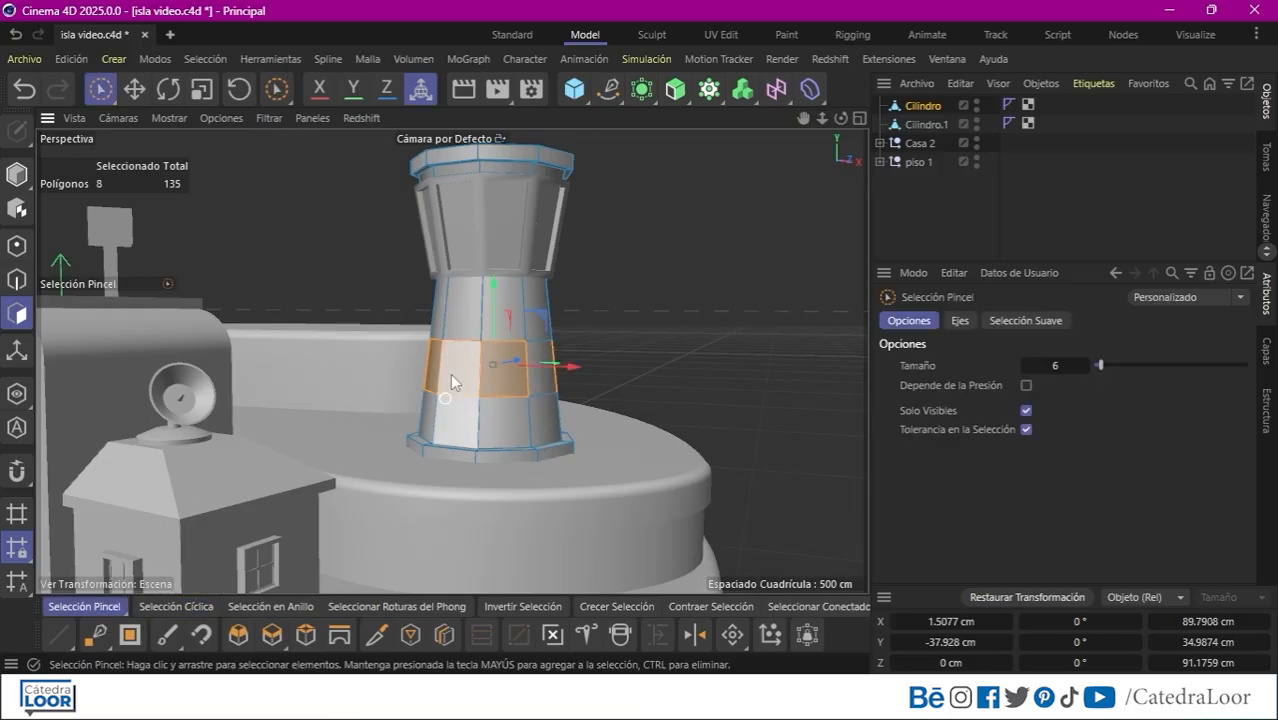
pyautogui.click(305, 635)
pyautogui.moveTo(647, 386); pyautogui.dragTo(638, 394)
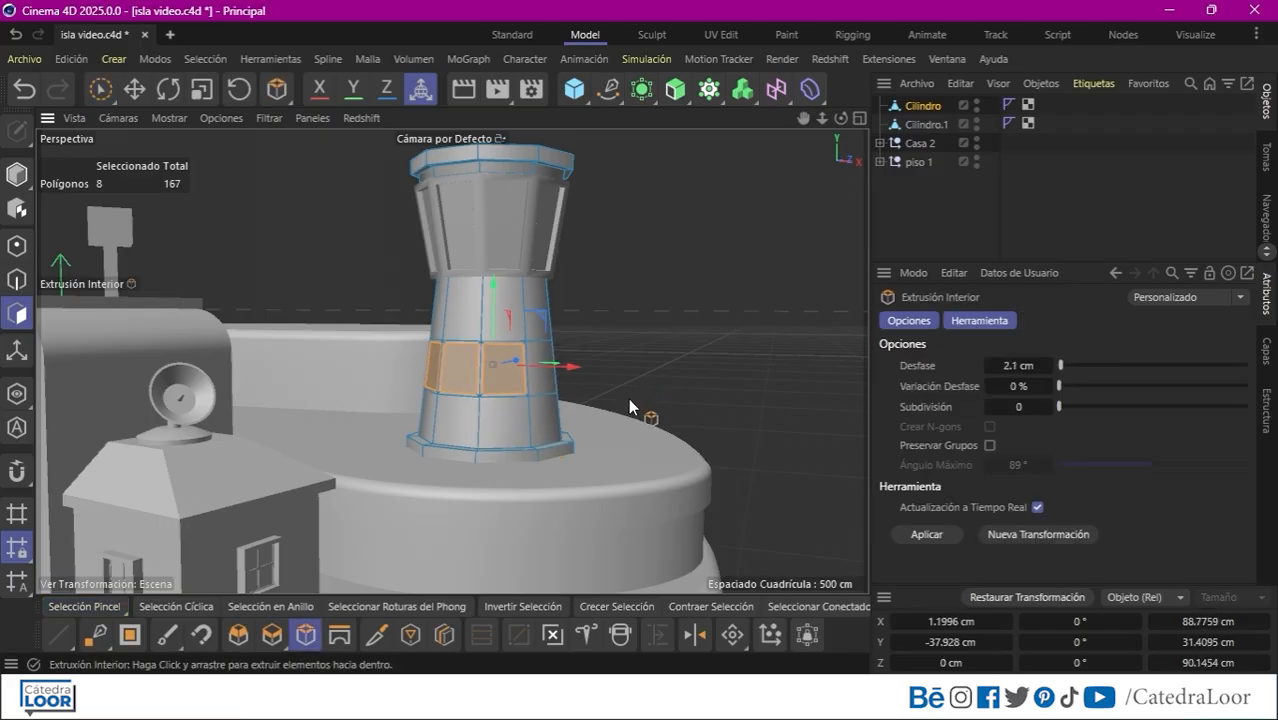
pyautogui.click(271, 635)
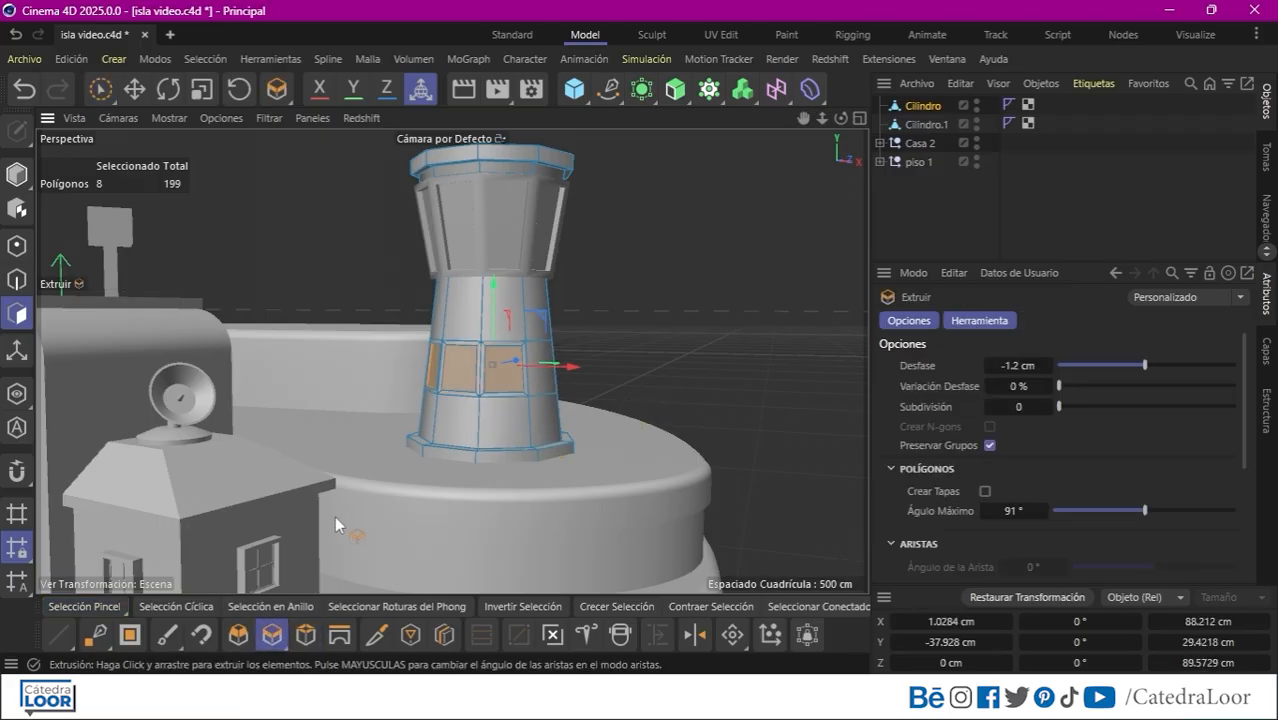
pyautogui.moveTo(334, 516); pyautogui.dragTo(328, 516)
# Inset the remaining plain face of the tower's windowed band by 5 cm and separate its inner polygon into its own object.
pyautogui.moveTo(841, 118); pyautogui.dragTo(549, 333)
pyautogui.click(535, 362)
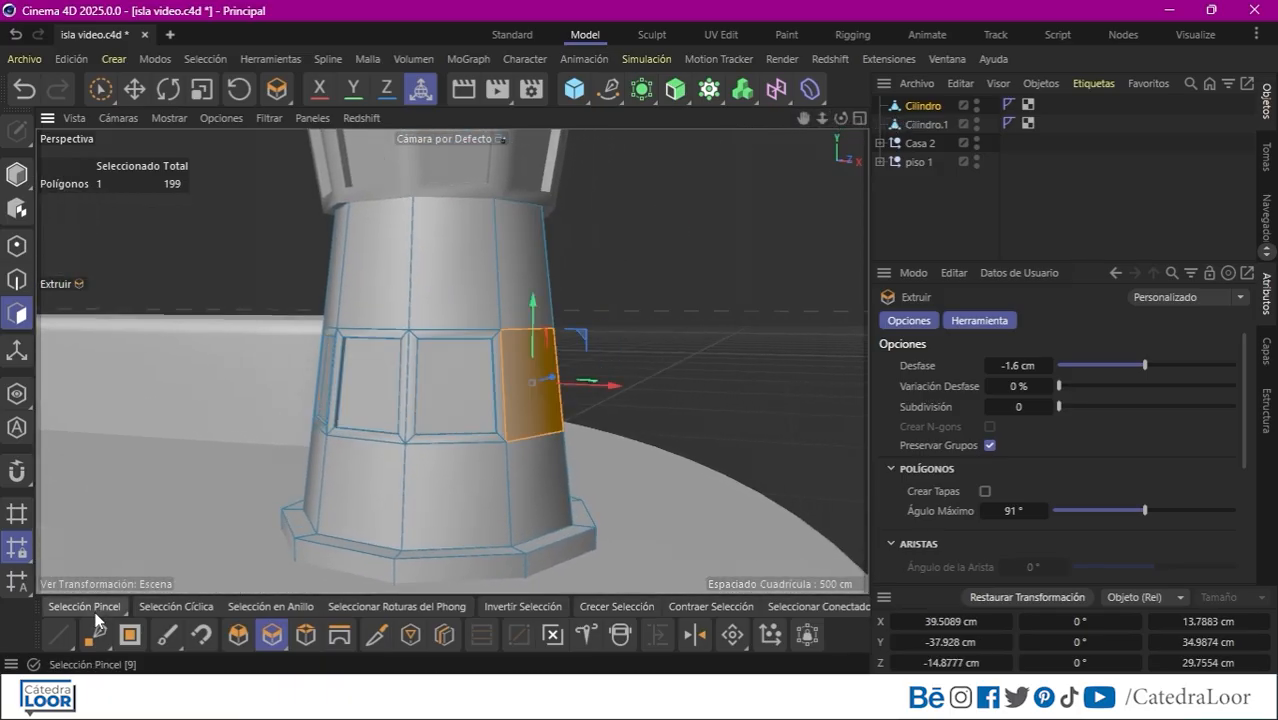
pyautogui.click(95, 612)
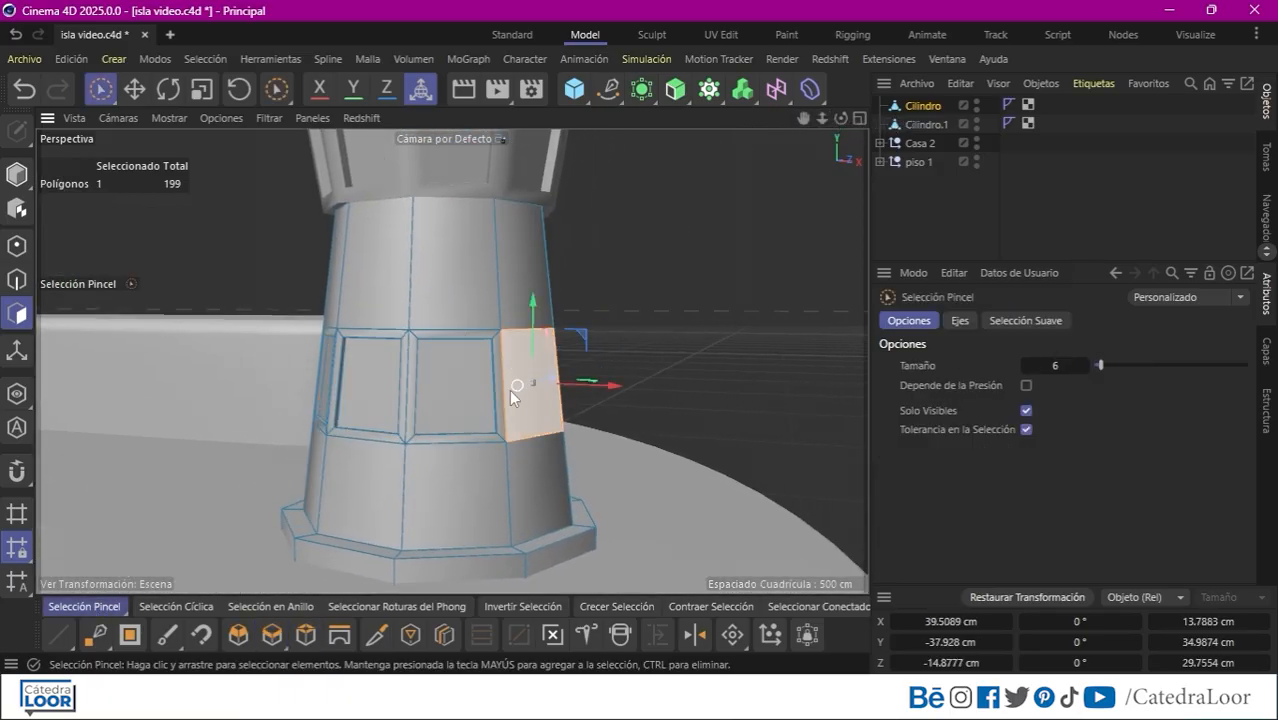
pyautogui.press('i')
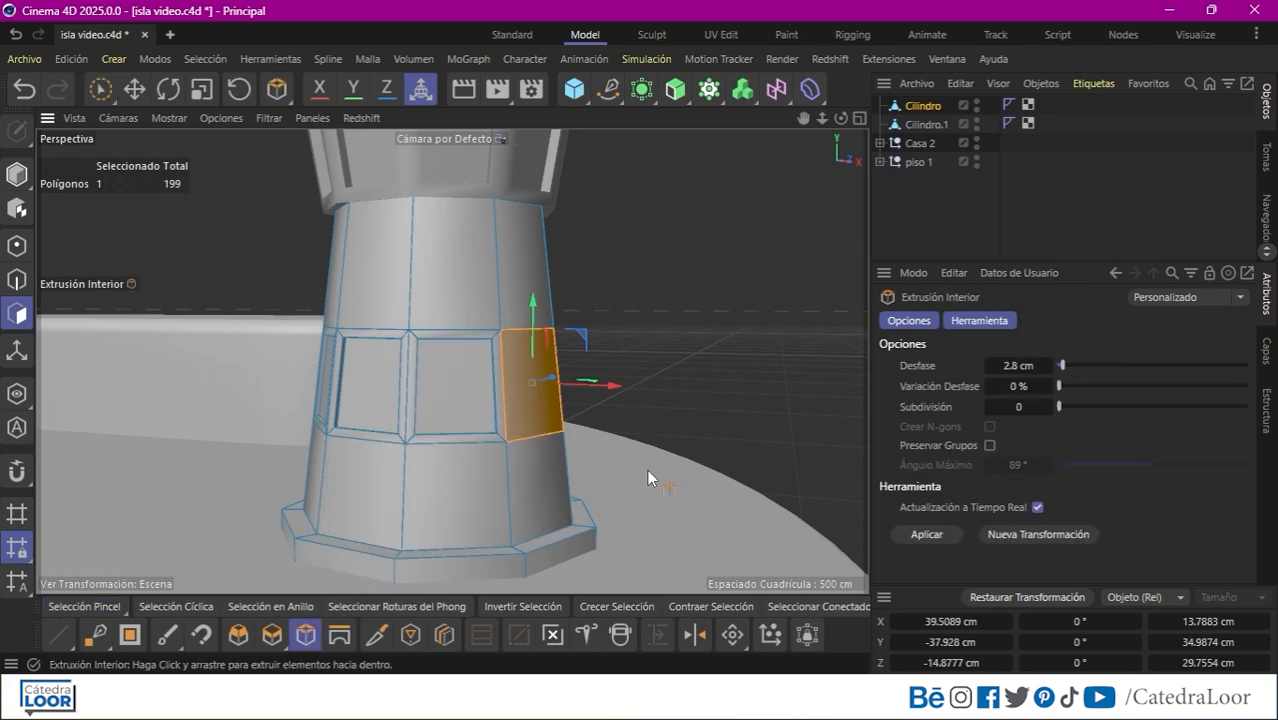
pyautogui.moveTo(647, 471); pyautogui.dragTo(545, 428)
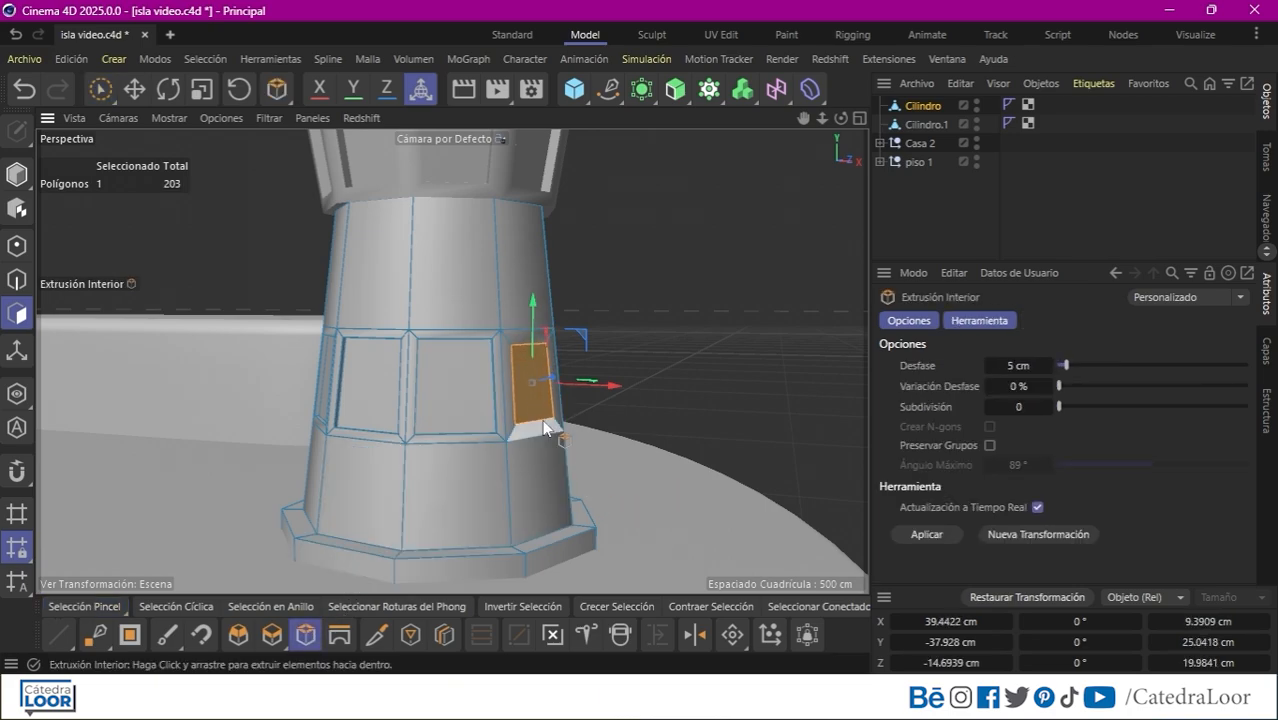
pyautogui.rightClick(545, 425)
pyautogui.click(586, 478)
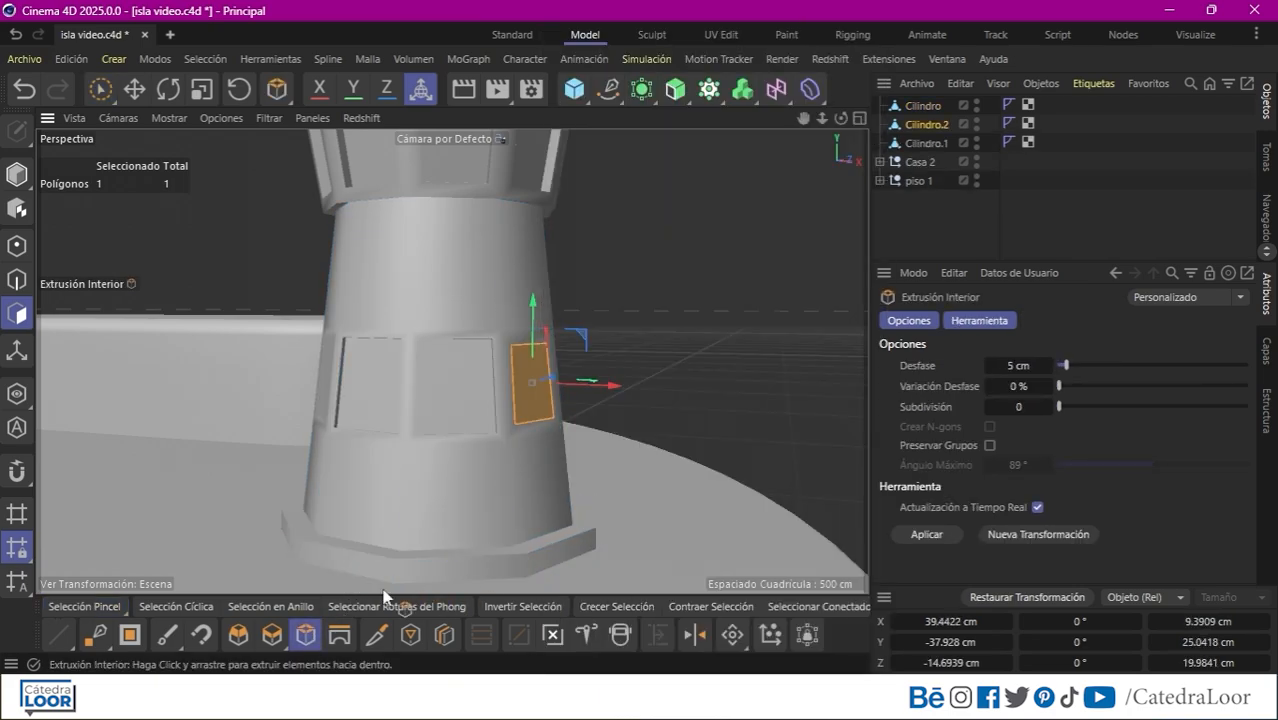
# Extrude the separated panel outward 3.1 cm and lower its outer upper edge to about Y -29.3 cm to slope the top.
pyautogui.click(272, 634)
pyautogui.moveTo(255, 575); pyautogui.dragTo(244, 560)
pyautogui.press('Return')
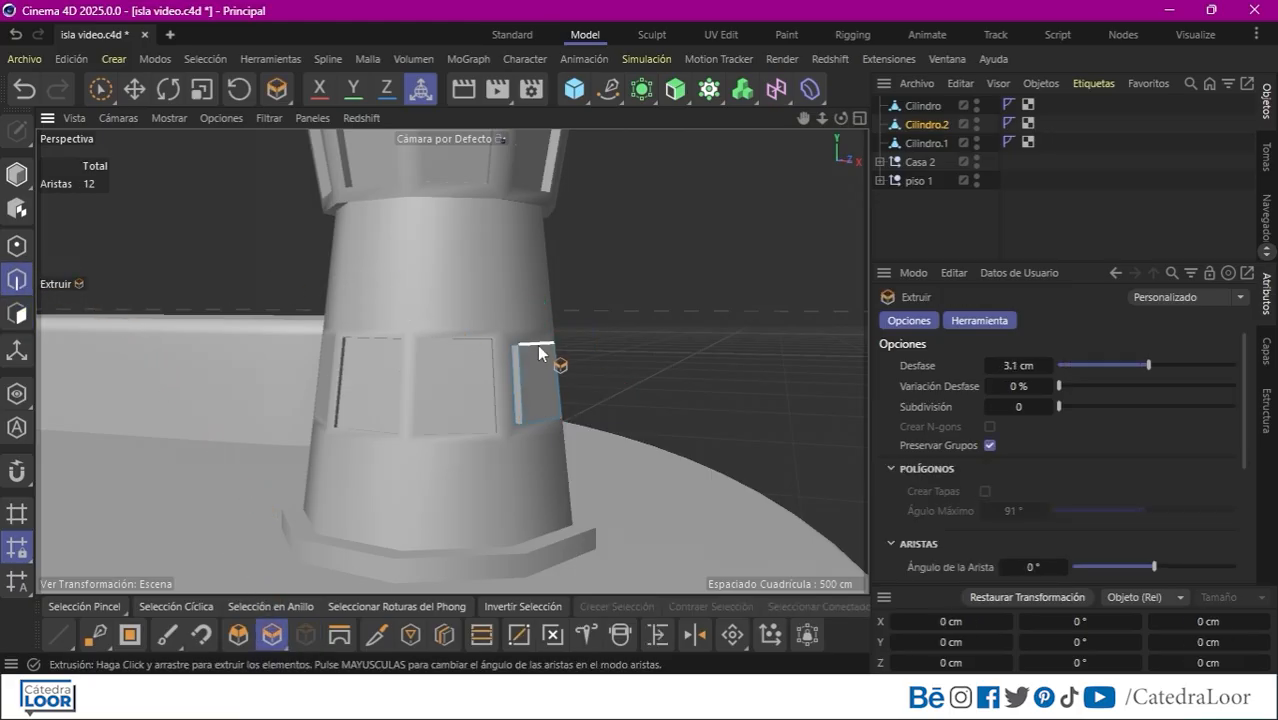
pyautogui.click(539, 347)
pyautogui.moveTo(539, 286); pyautogui.dragTo(539, 306)
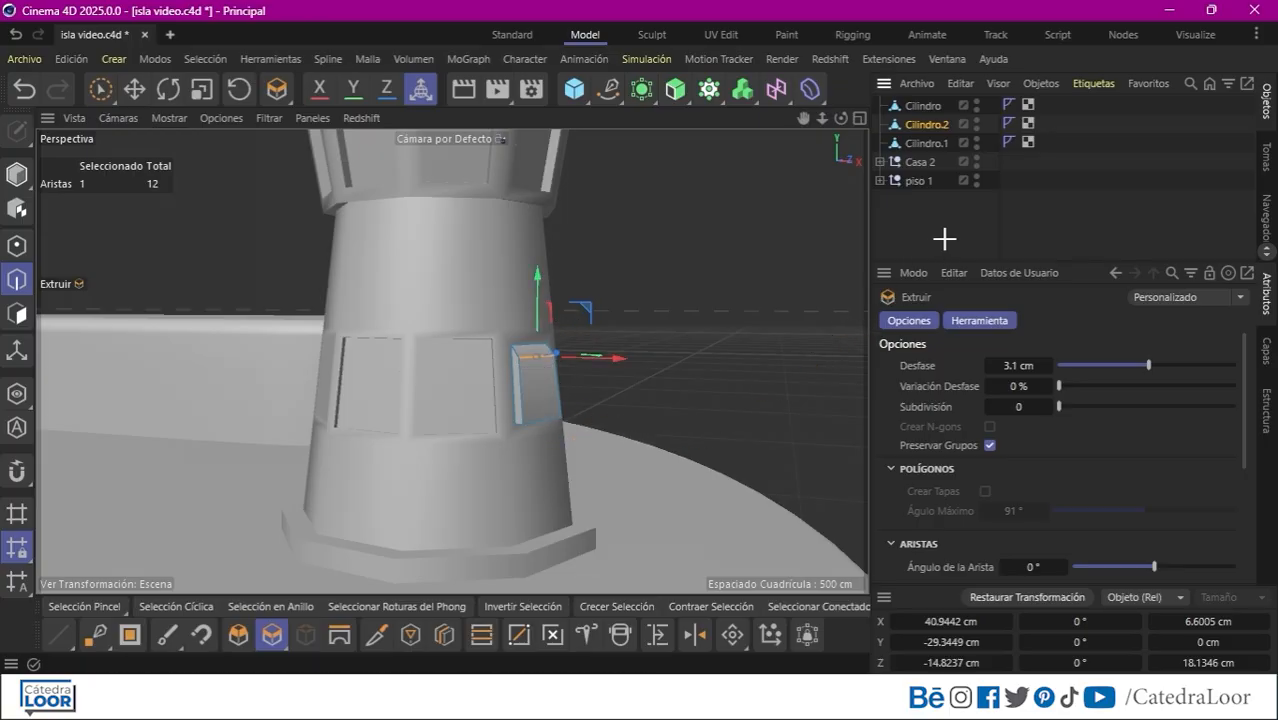
pyautogui.click(55, 206)
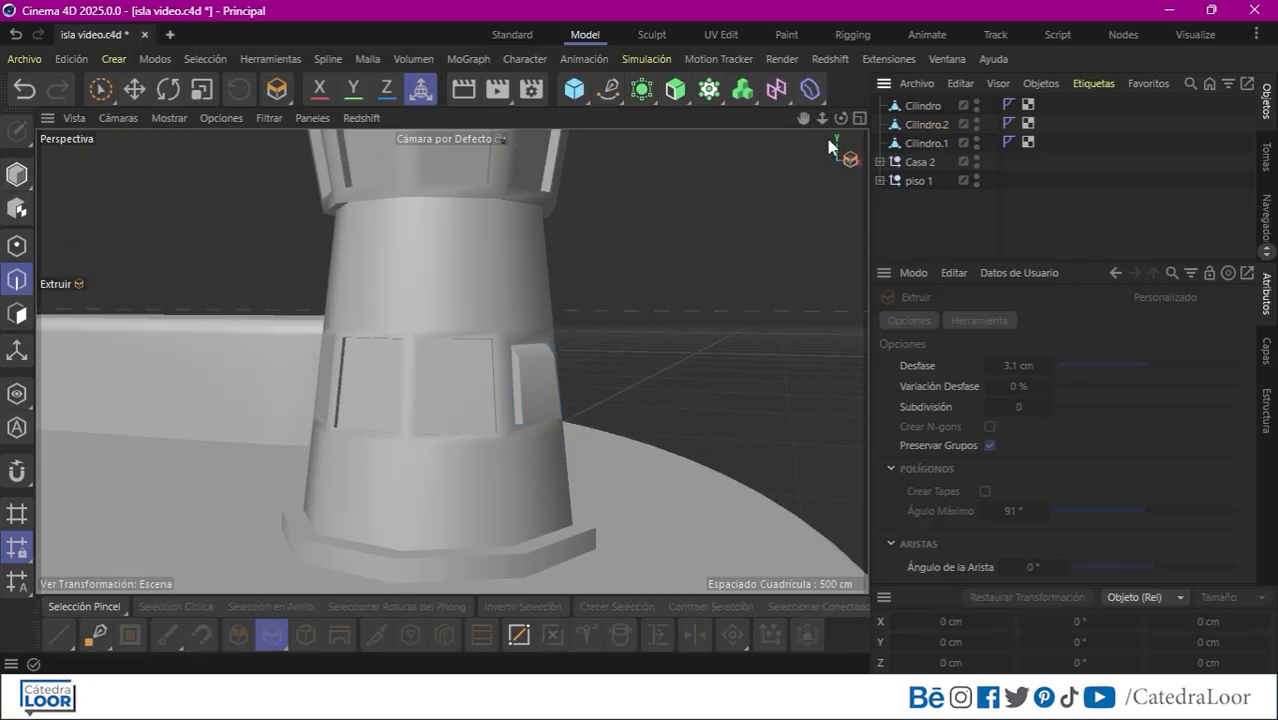
# Add a cube of about 124.3 cm per side and place it behind the tower at about X 75.9, Y 236.5, Z 104.9 cm.
pyautogui.moveTo(822, 118); pyautogui.dragTo(812, 148)
pyautogui.scroll(3, 794, 170)
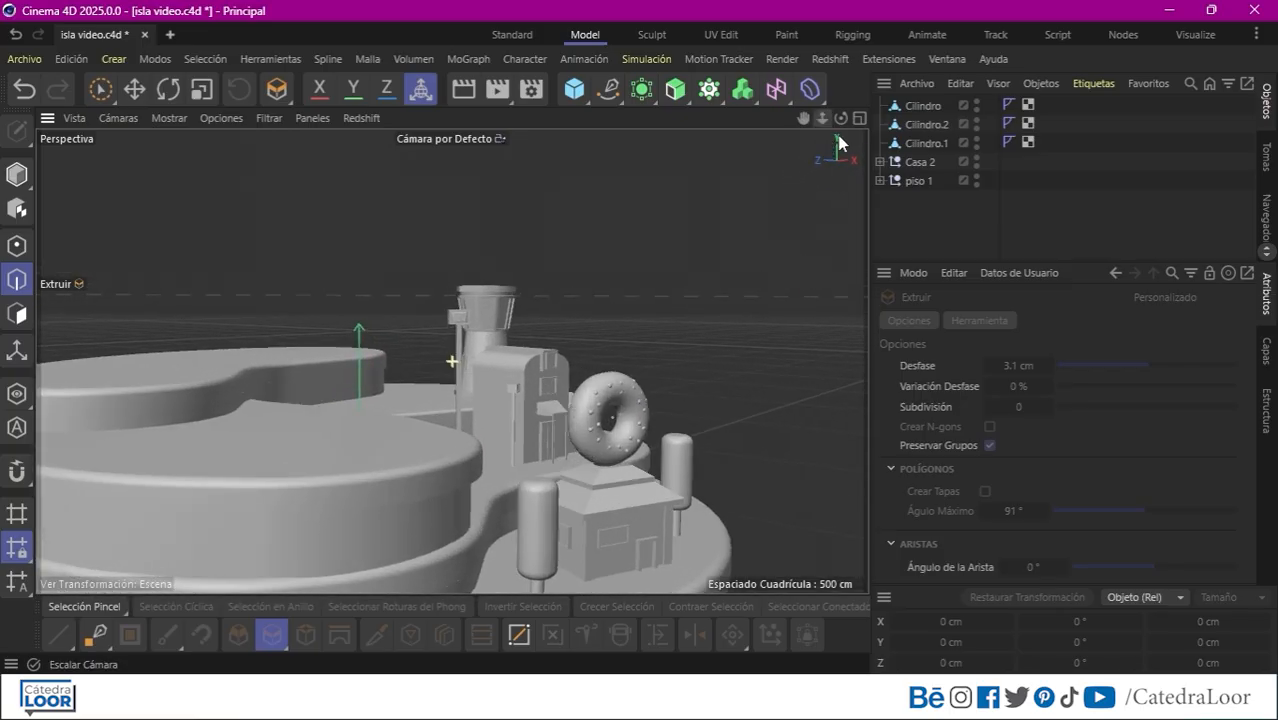
pyautogui.keyDown('alt'); pyautogui.moveTo(560, 420); pyautogui.dragTo(483, 350); pyautogui.keyUp('alt')
pyautogui.moveTo(821, 119); pyautogui.dragTo(352, 340)
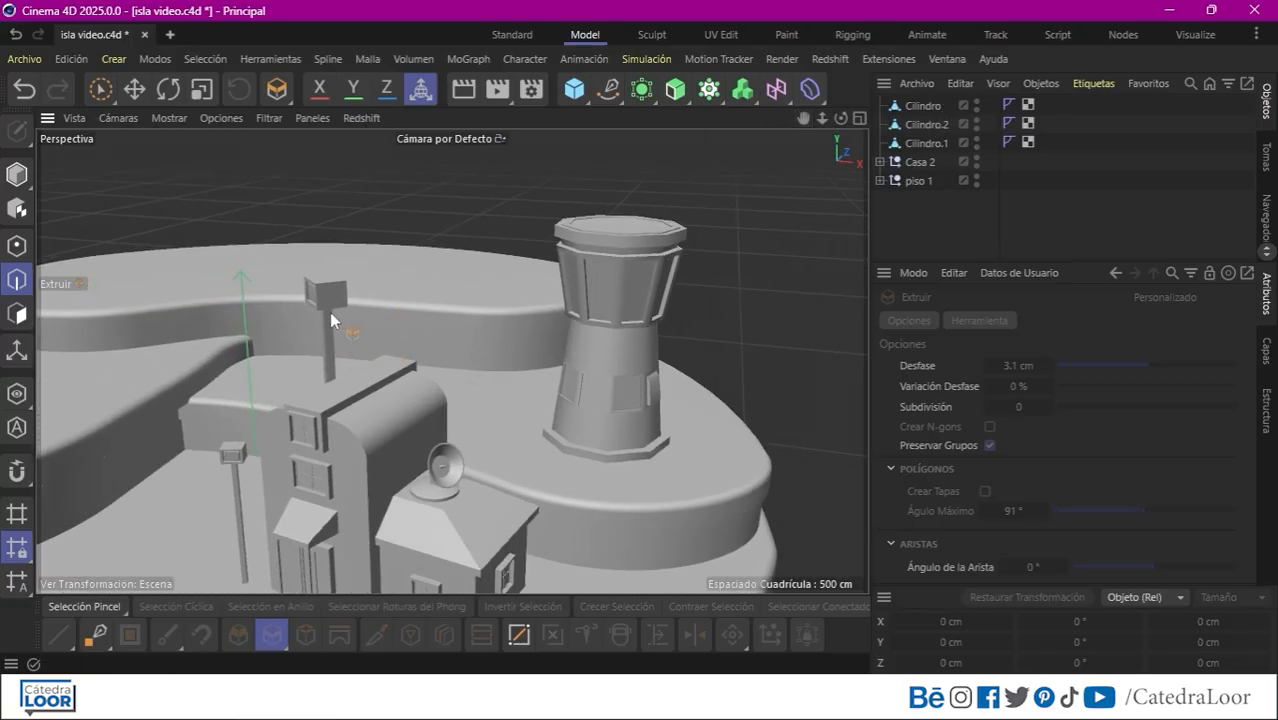
pyautogui.click(574, 89)
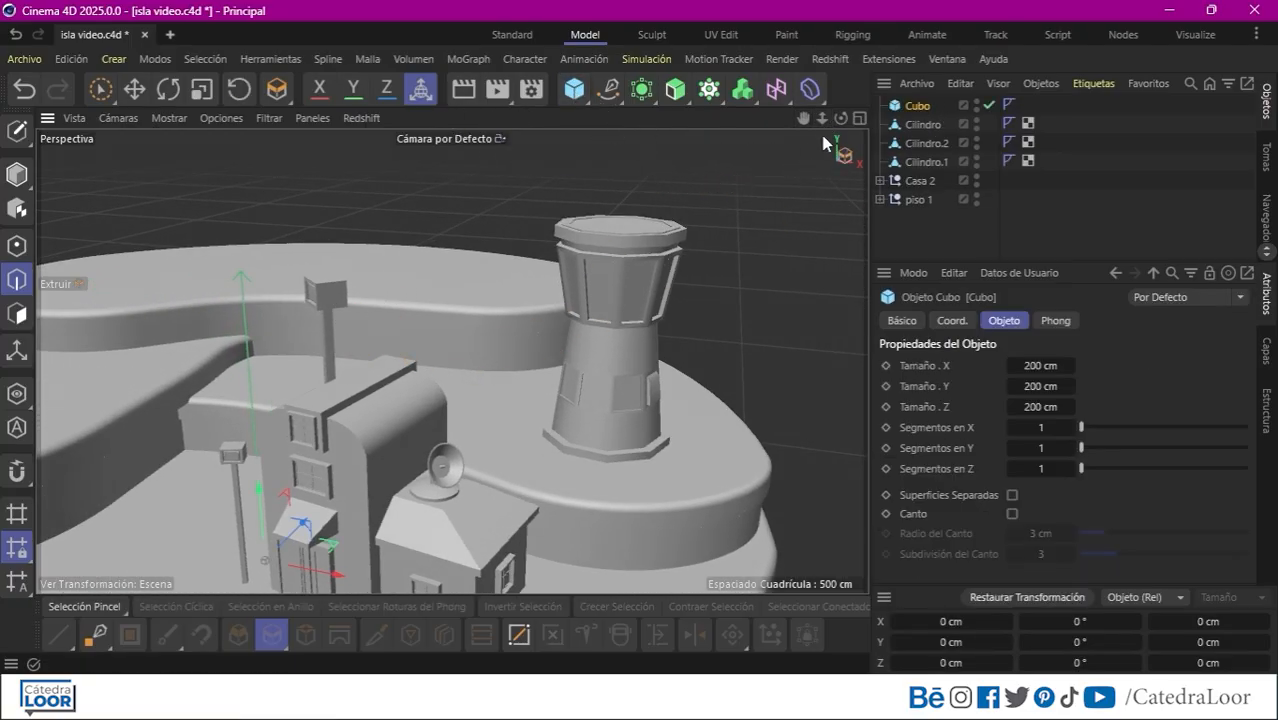
pyautogui.press('h')
pyautogui.press('F2')
pyautogui.press('e')
pyautogui.press('F1')
pyautogui.click(17, 175)
pyautogui.moveTo(841, 118); pyautogui.dragTo(753, 130)
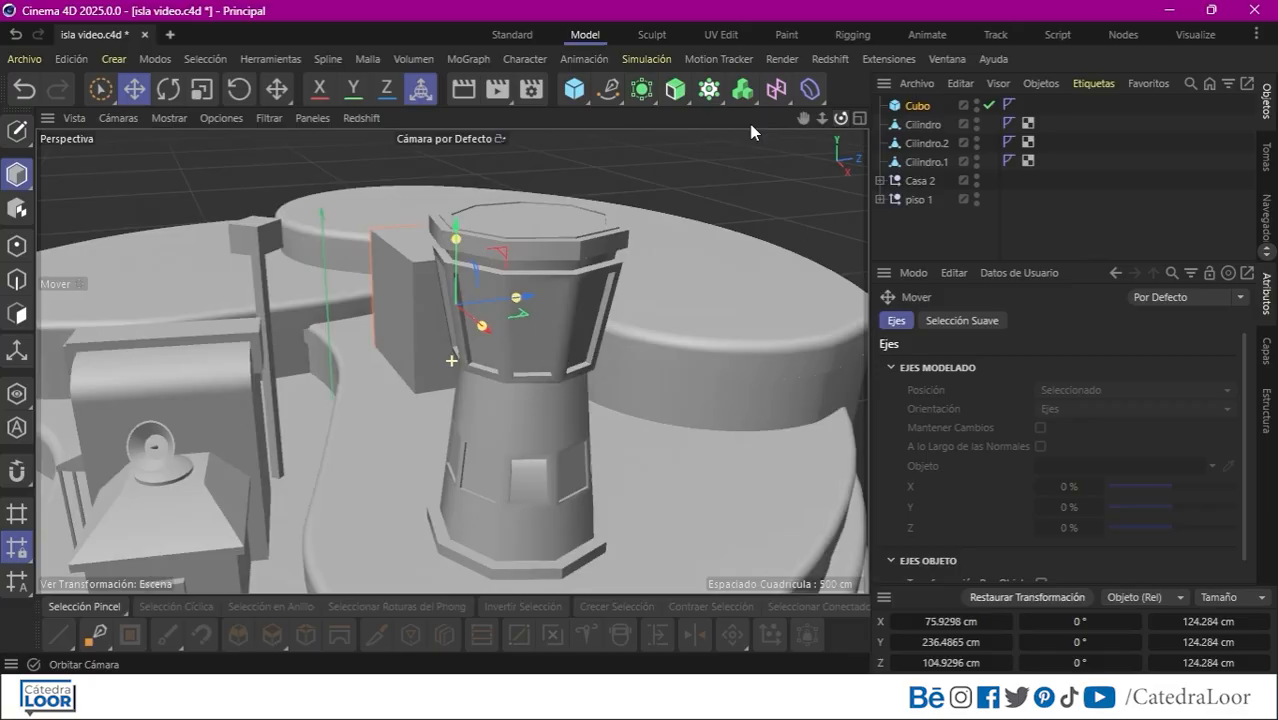
# Flatten the cube to about 25 cm high, lower it to about Y 188.5 cm and convert it to an editable polygon object.
pyautogui.moveTo(456, 237); pyautogui.dragTo(462, 310)
pyautogui.moveTo(439, 262); pyautogui.dragTo(439, 284)
pyautogui.moveTo(841, 118); pyautogui.dragTo(700, 130)
pyautogui.click(17, 131)
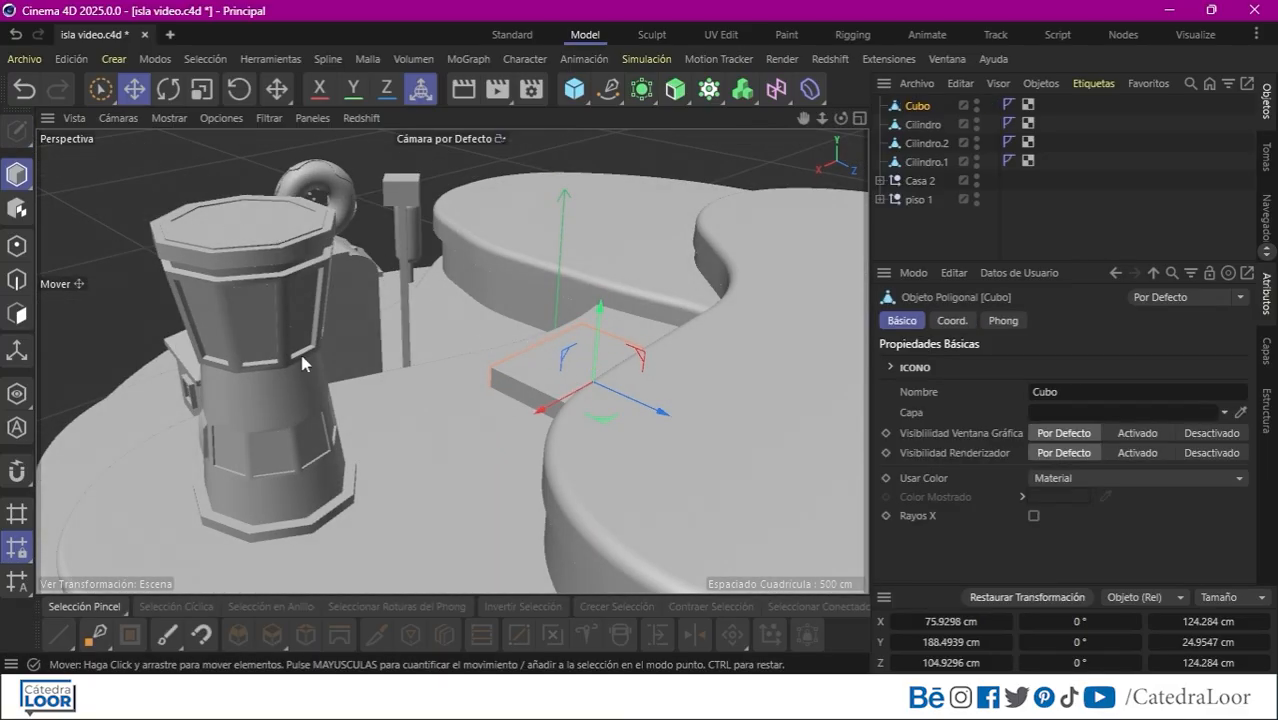
# Isolate the flattened cube and scale one of its end faces in X to about 88.4 cm so the slab tapers.
pyautogui.click(18, 315)
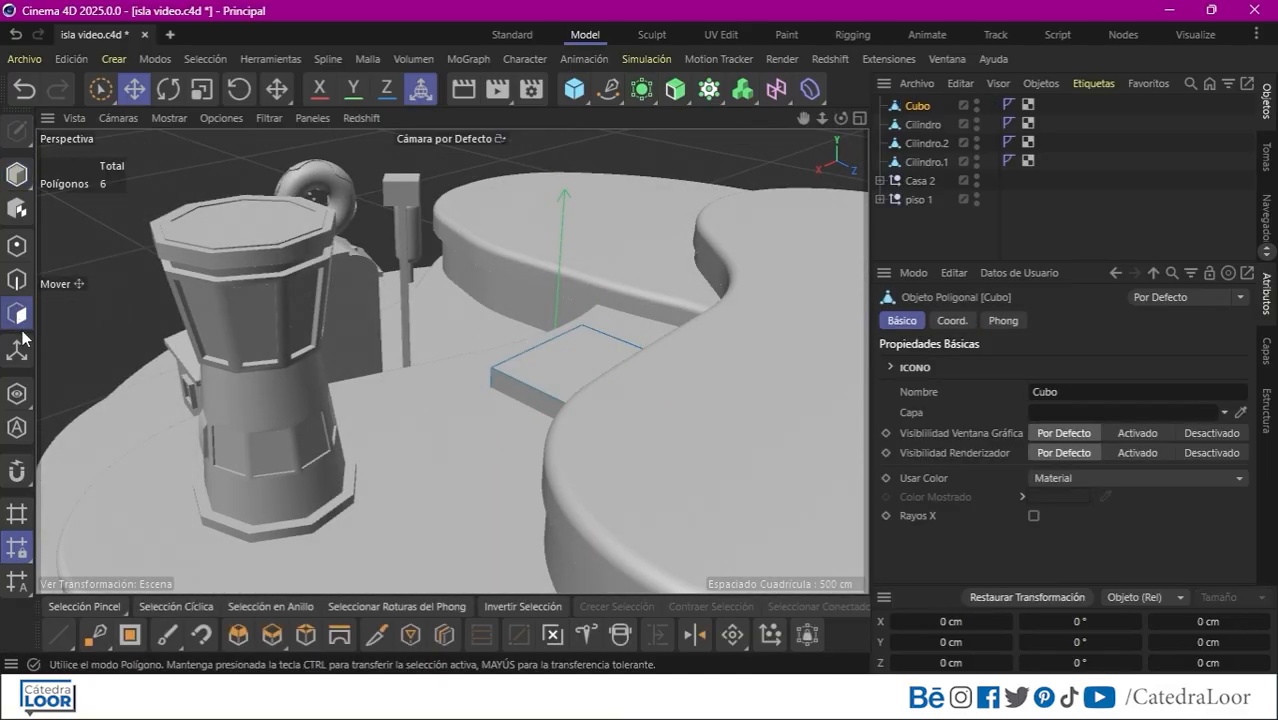
pyautogui.click(12, 392)
pyautogui.keyDown('alt'); pyautogui.moveTo(436, 419); pyautogui.dragTo(390, 337); pyautogui.keyUp('alt')
pyautogui.press('h')
pyautogui.click(84, 606)
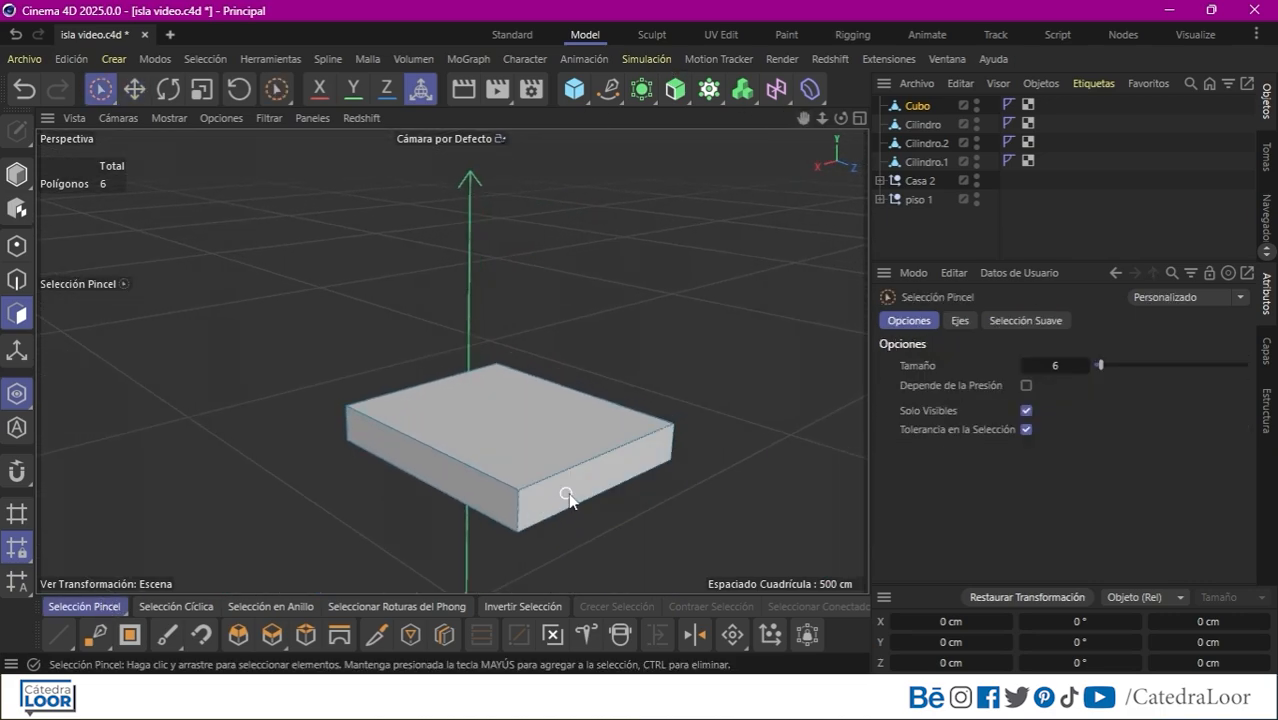
pyautogui.click(567, 491)
pyautogui.press('t')
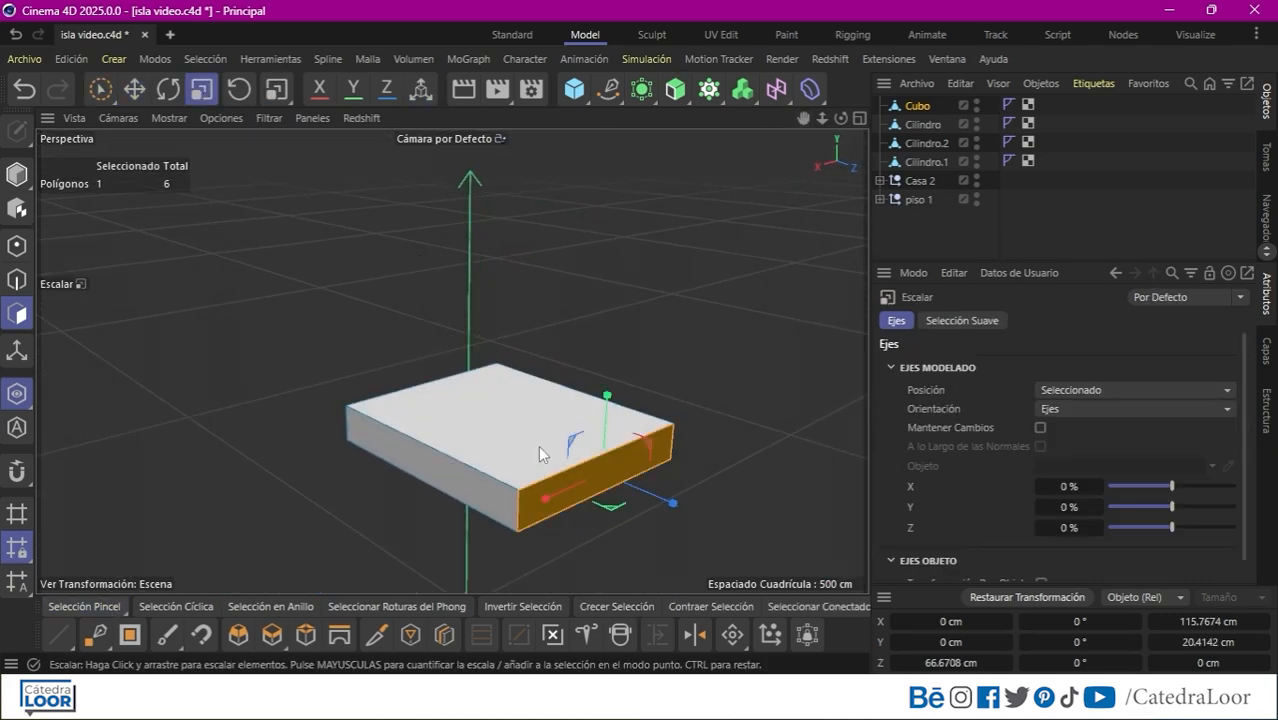
pyautogui.moveTo(549, 483); pyautogui.dragTo(538, 476)
pyautogui.middleClick(767, 211)
pyautogui.middleClick(191, 248)
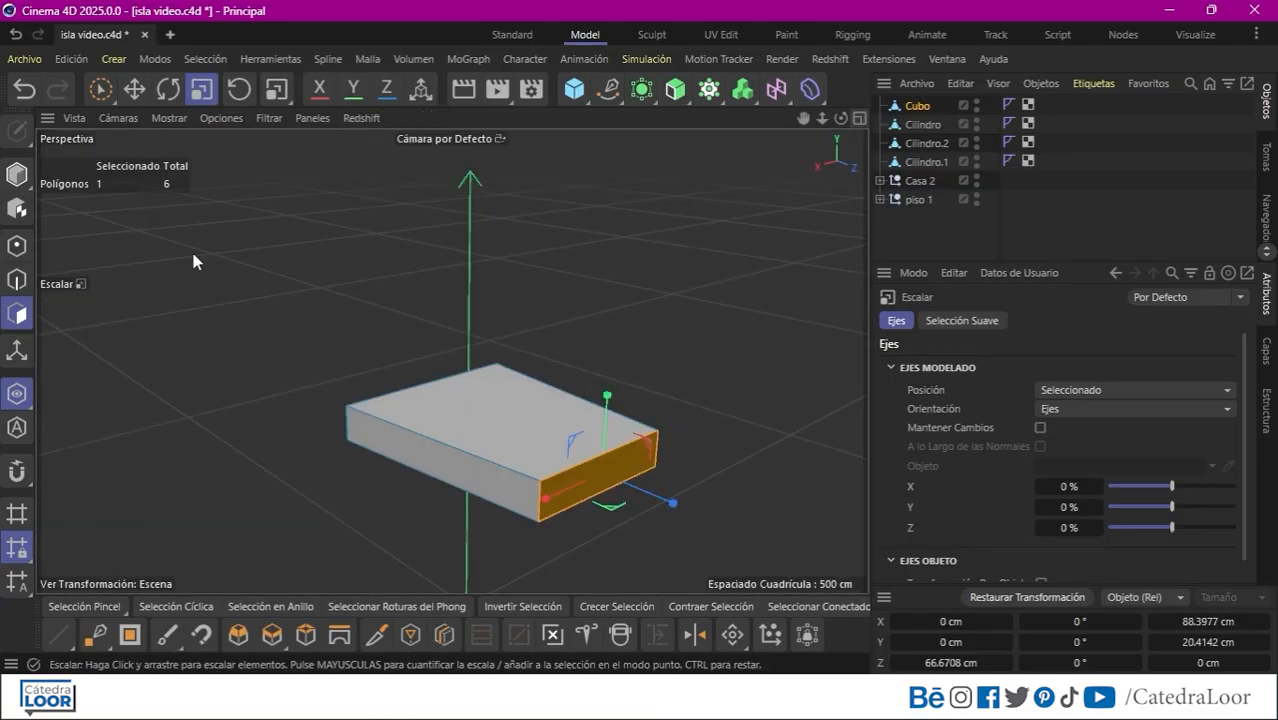
# Add a loop cut near the slab's wide end and extrude the larger top polygon upward to about Y 26.4 cm as a second step.
pyautogui.keyDown('alt'); pyautogui.moveTo(451, 382); pyautogui.dragTo(542, 399); pyautogui.keyUp('alt')
pyautogui.press('k')
pyautogui.press('l')
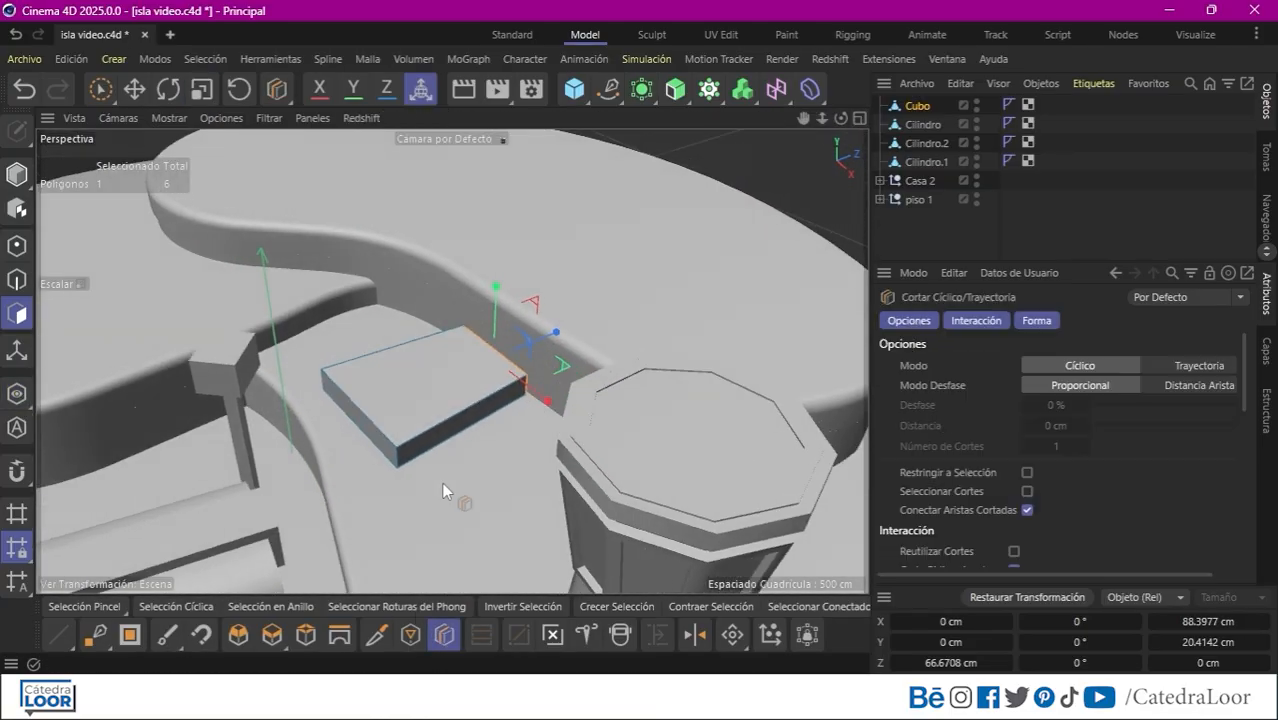
pyautogui.click(427, 435)
pyautogui.press('9')
pyautogui.click(268, 638)
pyautogui.moveTo(278, 558); pyautogui.dragTo(336, 534)
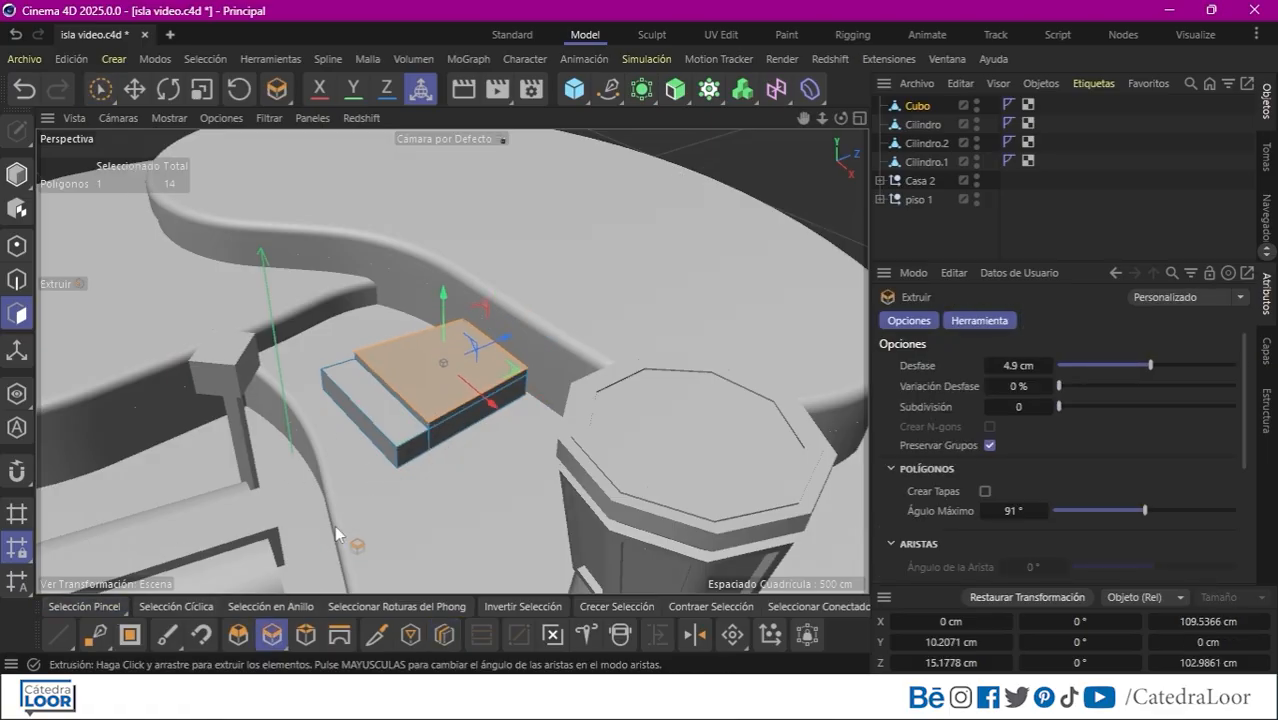
# Add a loop cut across the second step at about 72.4% and extrude the rear top polygon upward to about Y 42.6 cm.
pyautogui.press('k')
pyautogui.press('l')
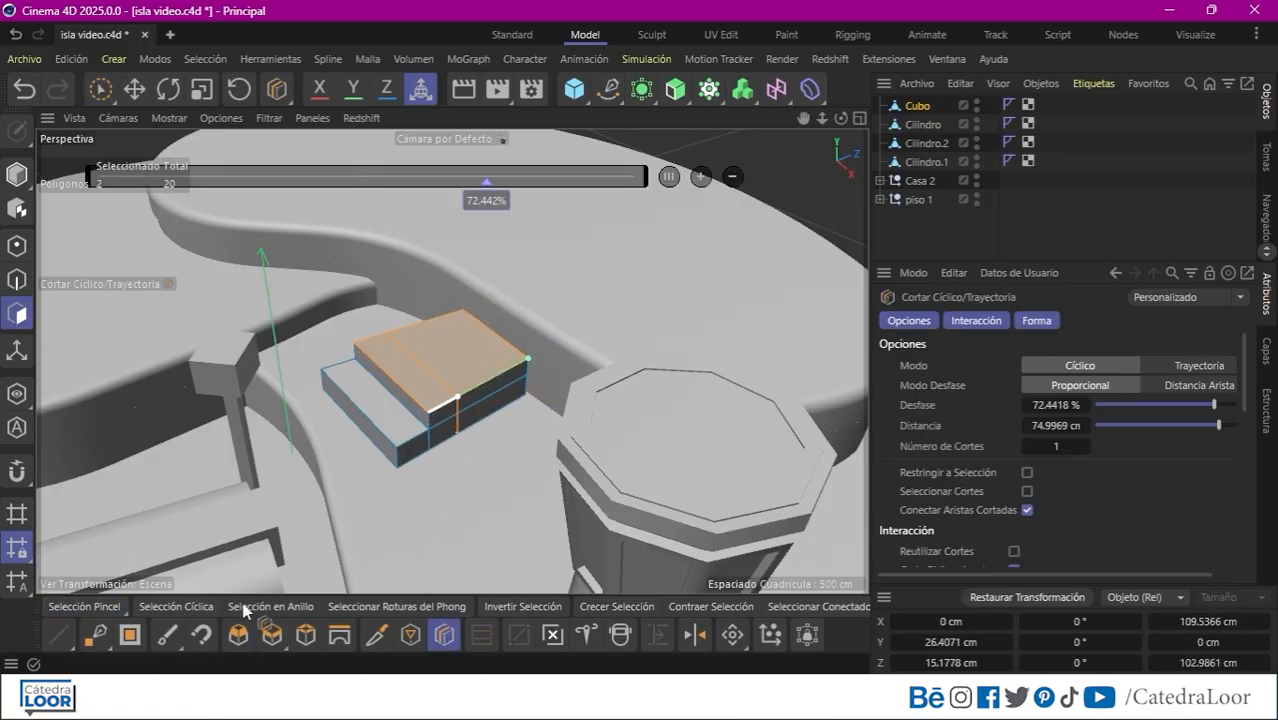
pyautogui.click(470, 380)
pyautogui.press('9')
pyautogui.click(484, 370)
pyautogui.press('d')
pyautogui.moveTo(440, 440); pyautogui.dragTo(395, 509)
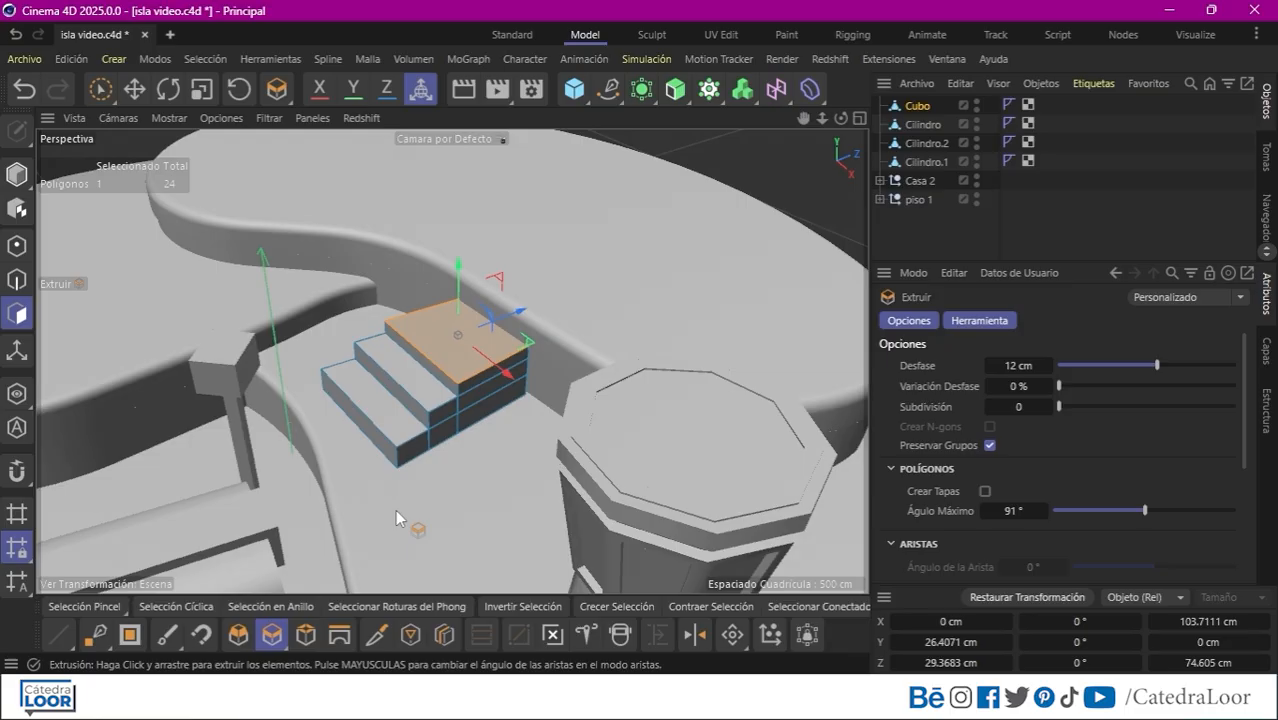
# Add a loop cut across the third step at about 65.1% and extrude the rear top polygon upward 13 cm as the fourth step.
pyautogui.click(444, 632)
pyautogui.press('9')
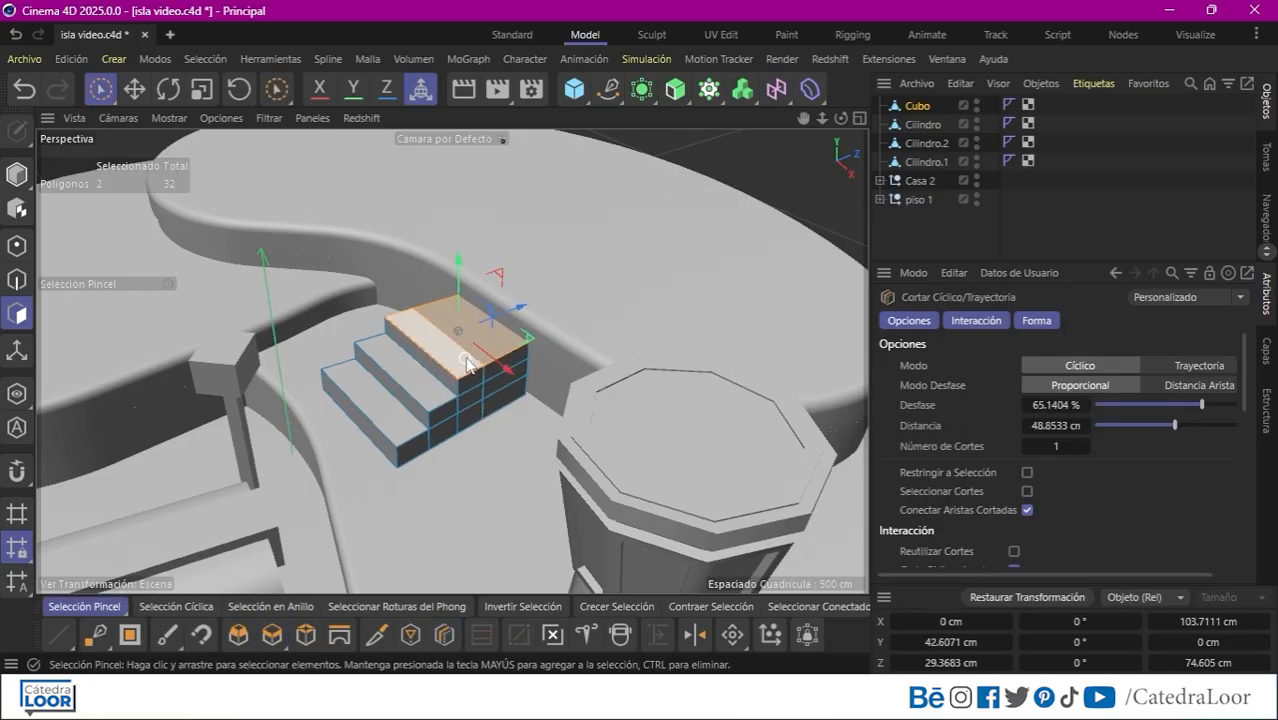
pyautogui.press('d')
pyautogui.keyDown('alt'); pyautogui.moveTo(435, 410); pyautogui.dragTo(211, 460); pyautogui.keyUp('alt')
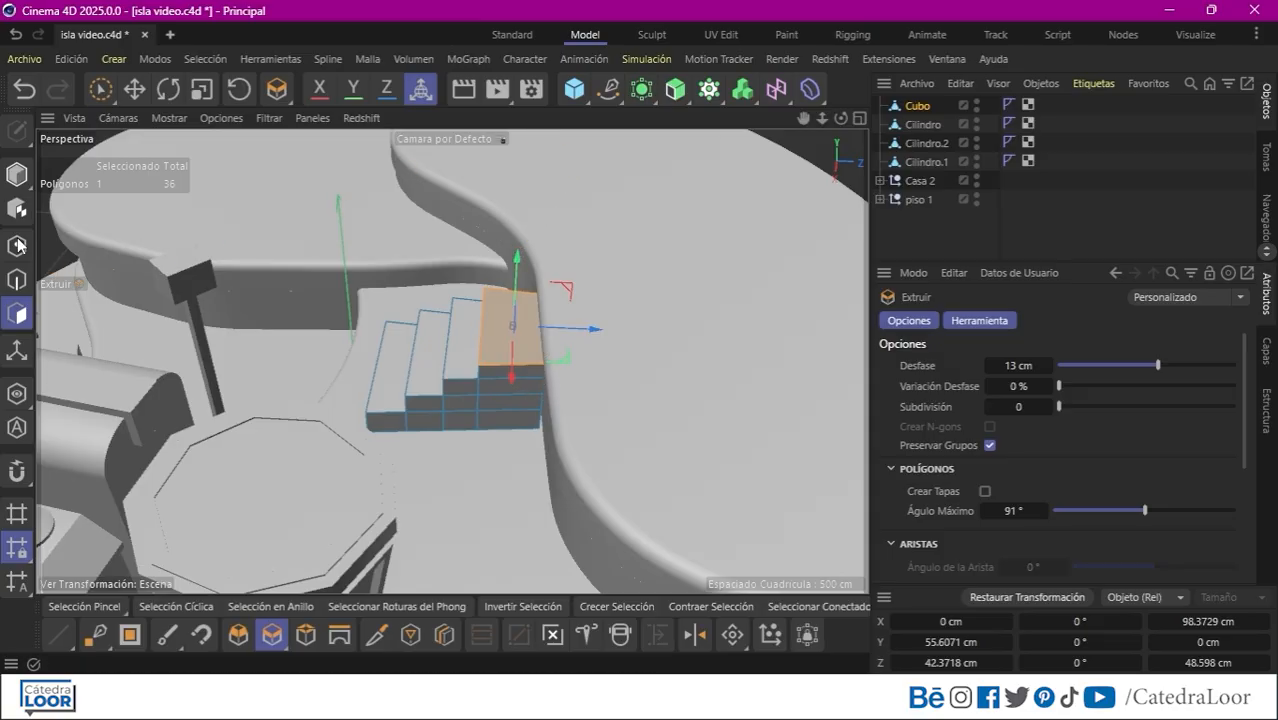
# Add a cube and shape it into a thin upright panel alongside one side of the staircase.
pyautogui.click(574, 89)
pyautogui.click(859, 120)
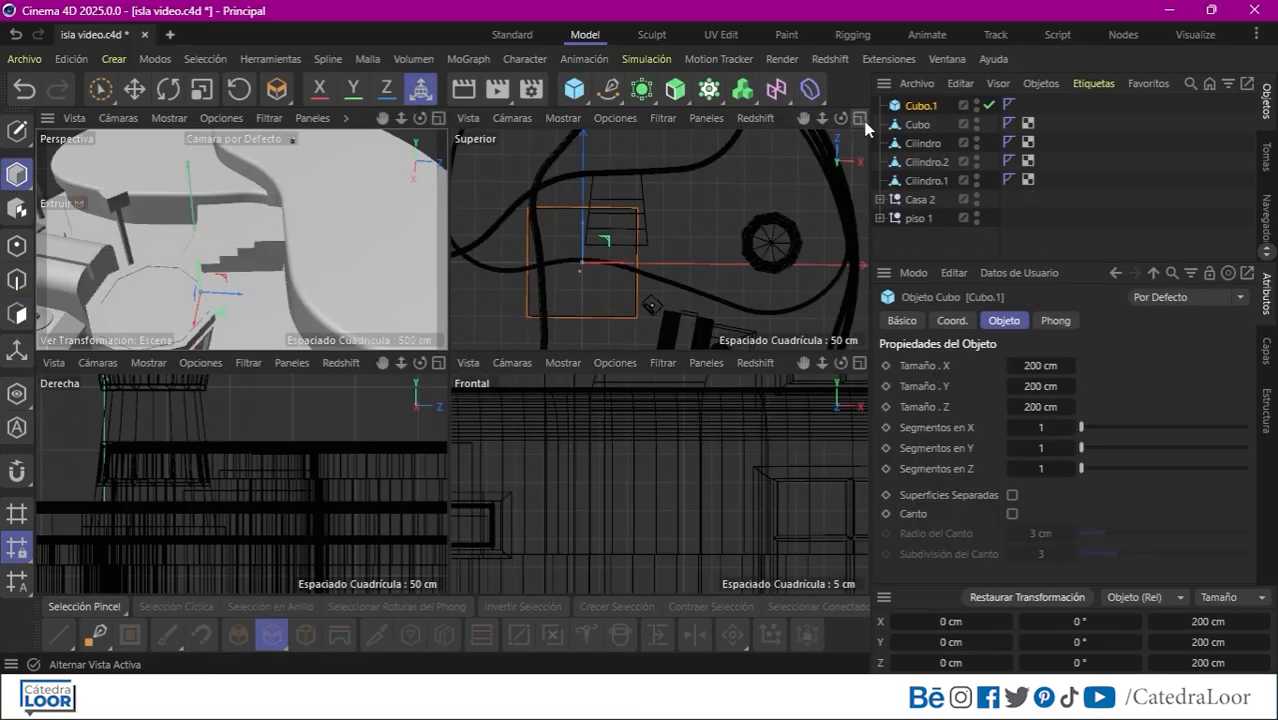
pyautogui.click(861, 120)
pyautogui.click(134, 89)
pyautogui.moveTo(290, 352); pyautogui.dragTo(290, 255)
pyautogui.moveTo(331, 311); pyautogui.dragTo(526, 303)
pyautogui.moveTo(598, 313); pyautogui.dragTo(492, 312)
pyautogui.moveTo(529, 265); pyautogui.dragTo(473, 246)
pyautogui.moveTo(430, 180); pyautogui.dragTo(429, 205)
pyautogui.scroll(5, 391, 264)
# Rotate the panel to about 5.86° along the staircase's slanted side and adjust its size to about 7.9 × 69 × 133.4 cm.
pyautogui.click(168, 89)
pyautogui.moveTo(427, 296); pyautogui.dragTo(419, 306)
pyautogui.scroll(3, 440, 240)
pyautogui.moveTo(495, 317); pyautogui.dragTo(496, 318)
pyautogui.moveTo(508, 363); pyautogui.dragTo(500, 364)
pyautogui.click(134, 89)
pyautogui.click(859, 118)
pyautogui.click(443, 118)
pyautogui.moveTo(467, 535); pyautogui.dragTo(436, 410)
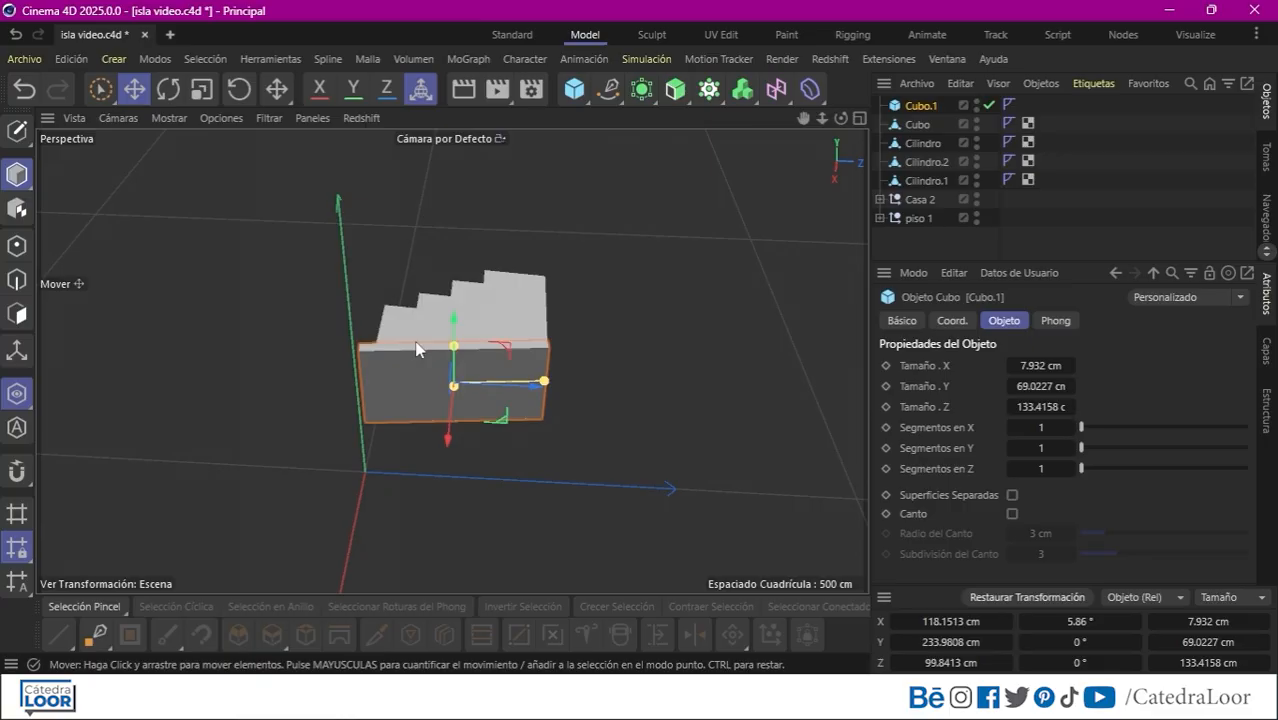
# Make the panel editable and slope its top, moving the front top edge to about Y 13.7 cm and the rear one to about Y 43.7 cm.
pyautogui.keyDown('alt'); pyautogui.moveTo(357, 374); pyautogui.dragTo(540, 338); pyautogui.keyUp('alt')
pyautogui.click(17, 132)
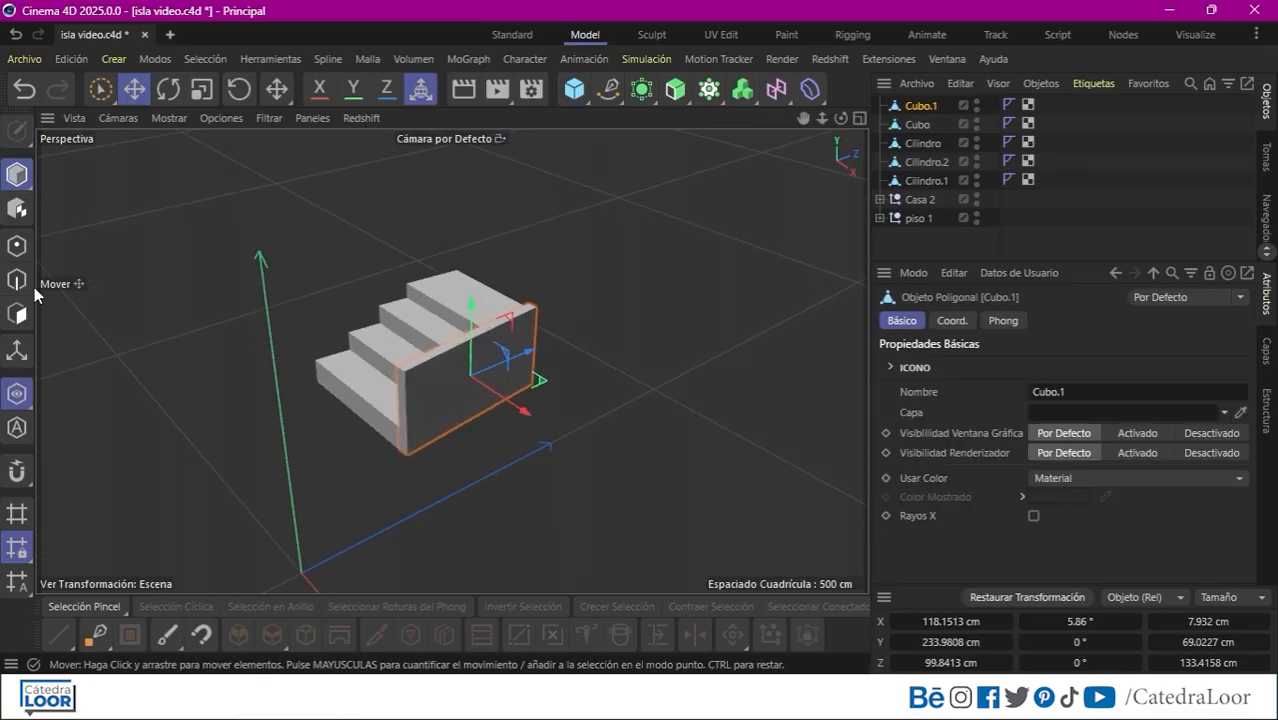
pyautogui.click(17, 282)
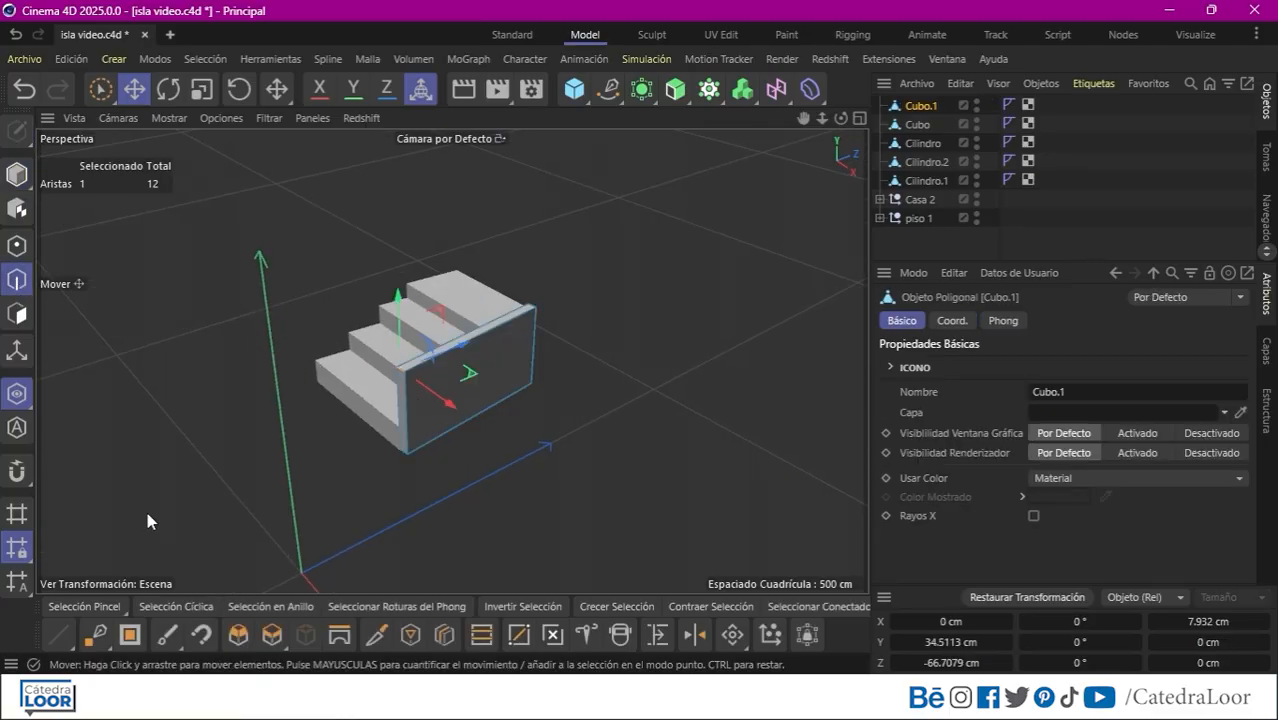
pyautogui.click(17, 394)
pyautogui.moveTo(401, 303); pyautogui.dragTo(403, 332)
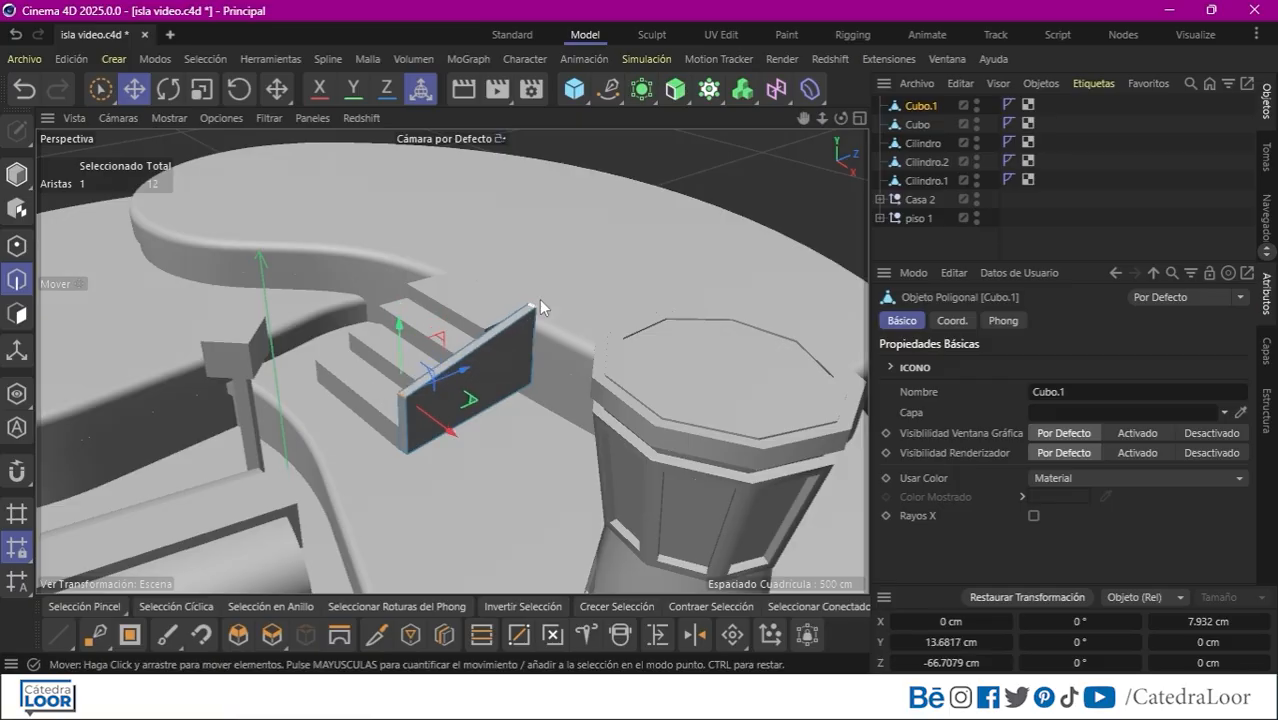
pyautogui.click(539, 306)
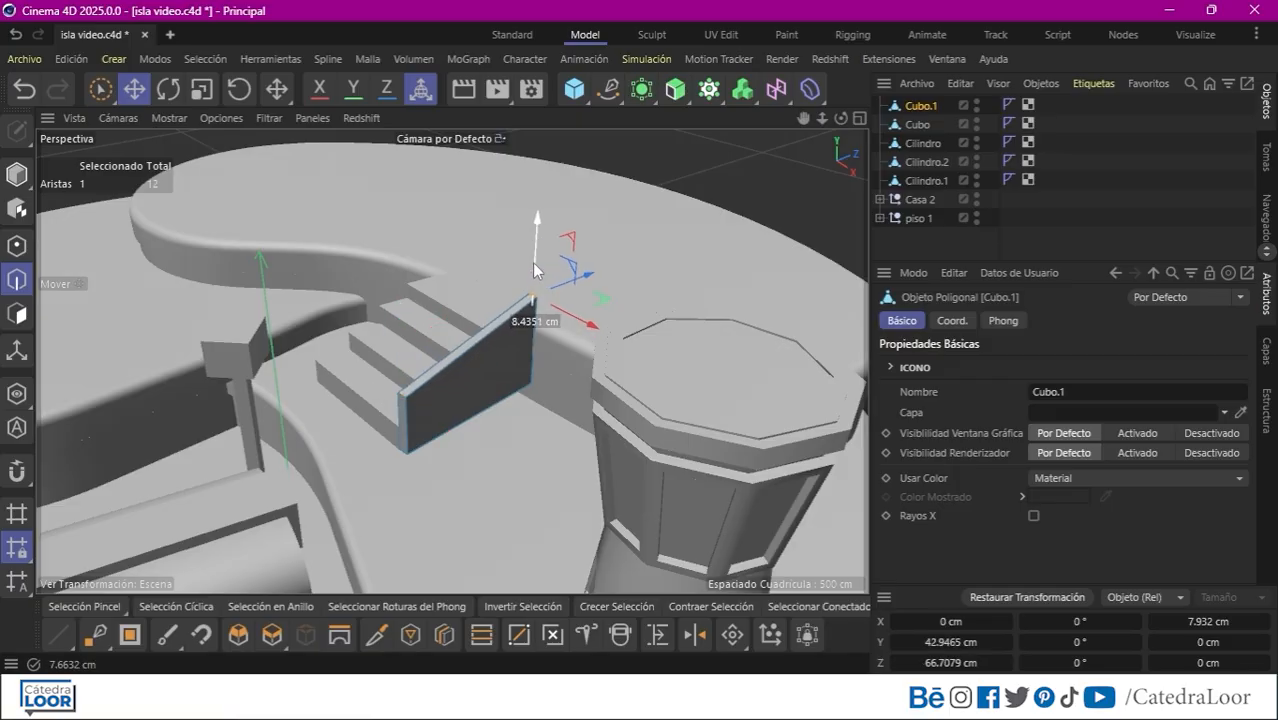
# Add a vertical loop cut near each end of the sloped panel, the rear one about 5.2% from the end.
pyautogui.click(445, 636)
pyautogui.click(414, 401)
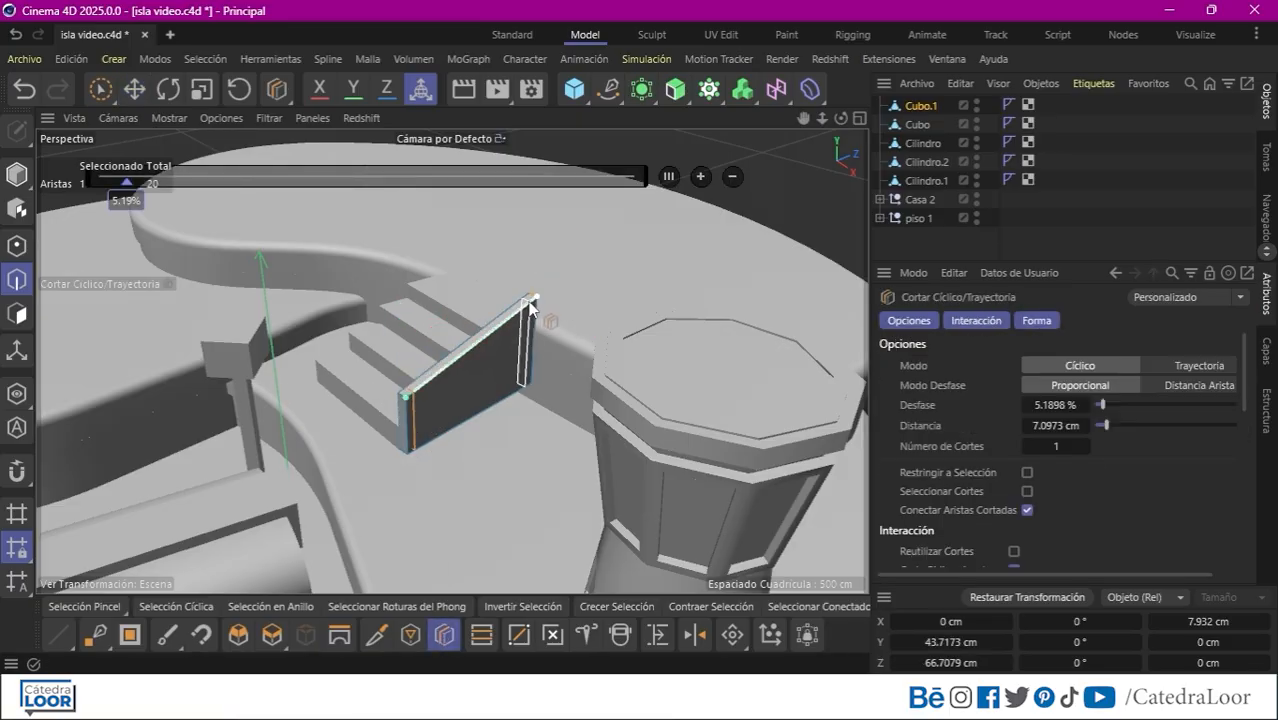
pyautogui.click(529, 304)
# Split the polygons of the panel's two narrow end strips into a separate object and extrude them 1.2 cm as railing posts.
pyautogui.click(17, 314)
pyautogui.moveTo(822, 118); pyautogui.dragTo(880, 118)
pyautogui.moveTo(803, 118)
pyautogui.mouseDown()
pyautogui.moveTo(867, 70)
pyautogui.moveTo(885, 113)
pyautogui.moveTo(905, 106)
pyautogui.mouseUp()
pyautogui.click(84, 606)
pyautogui.moveTo(441, 395); pyautogui.dragTo(436, 346)
pyautogui.keyDown('alt'); pyautogui.moveTo(556, 334); pyautogui.dragTo(492, 348); pyautogui.keyUp('alt')
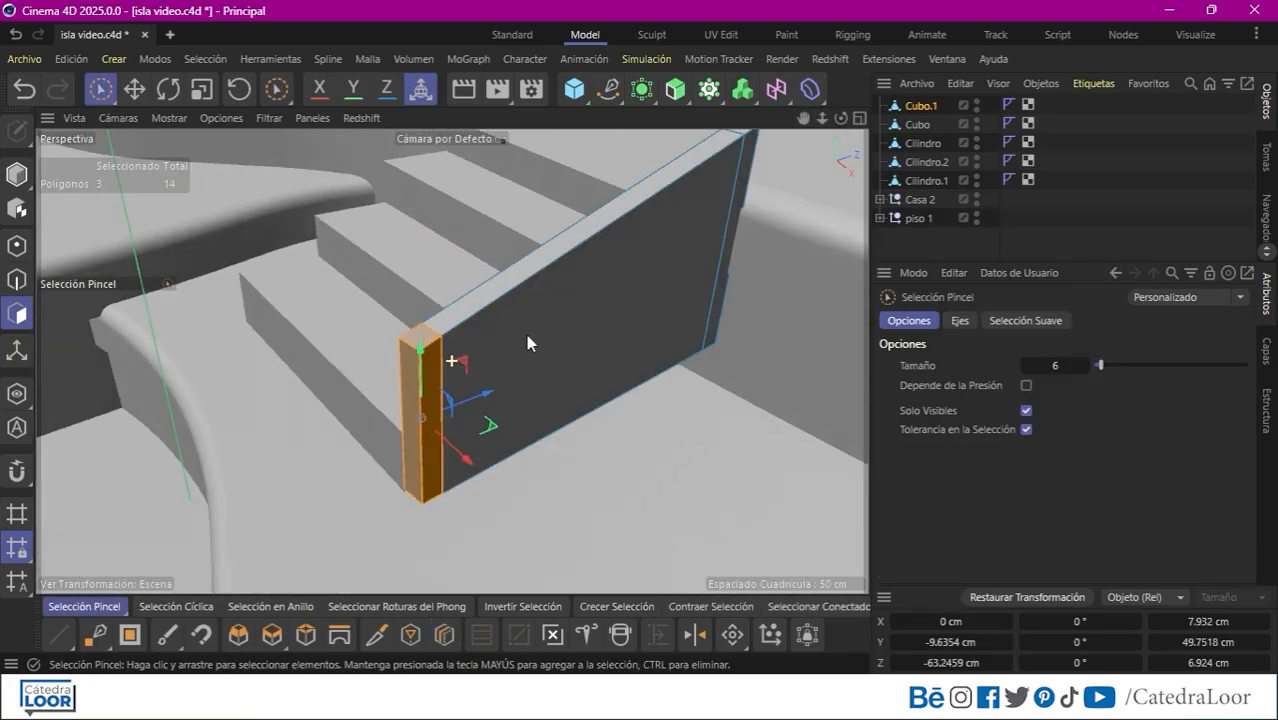
pyautogui.keyDown('shift'); pyautogui.moveTo(842, 193); pyautogui.dragTo(829, 183); pyautogui.keyUp('shift')
pyautogui.keyDown('alt'); pyautogui.moveTo(722, 319); pyautogui.dragTo(651, 310); pyautogui.keyUp('alt')
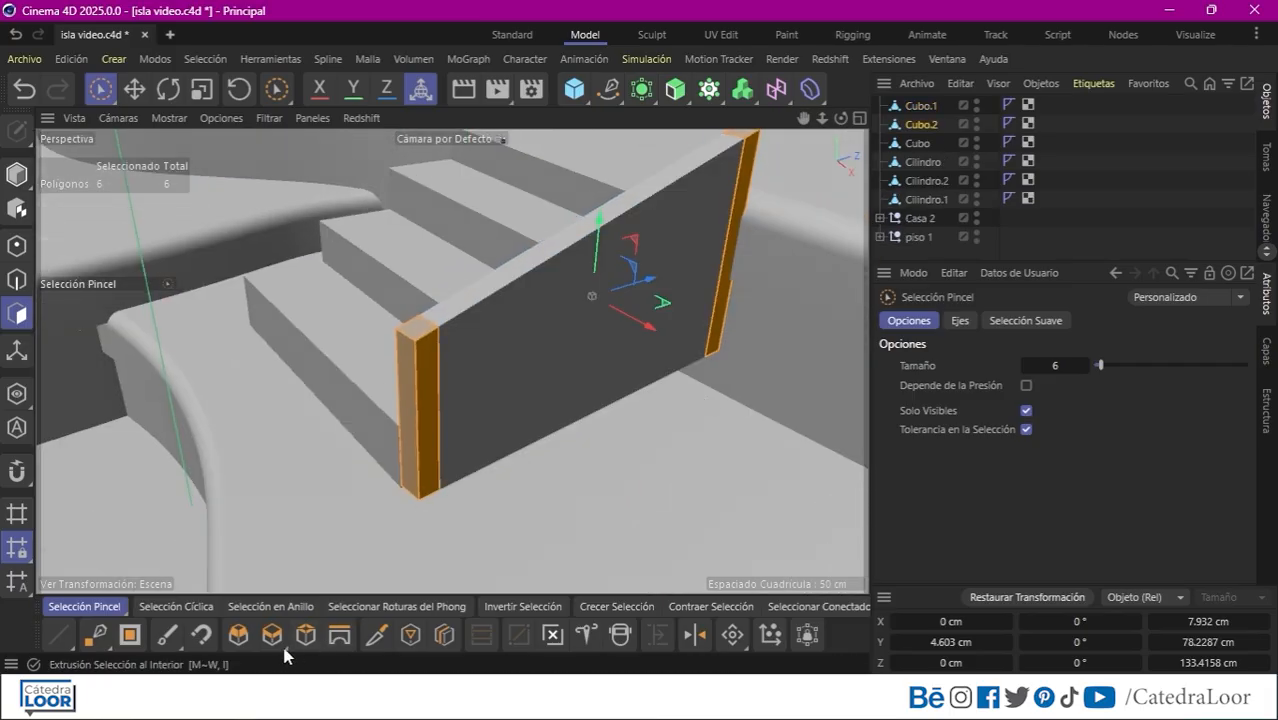
pyautogui.click(277, 640)
pyautogui.moveTo(279, 532); pyautogui.dragTo(303, 531)
# Add a small sphere on top of one railing post and a copy of it on the other post.
pyautogui.click(577, 97)
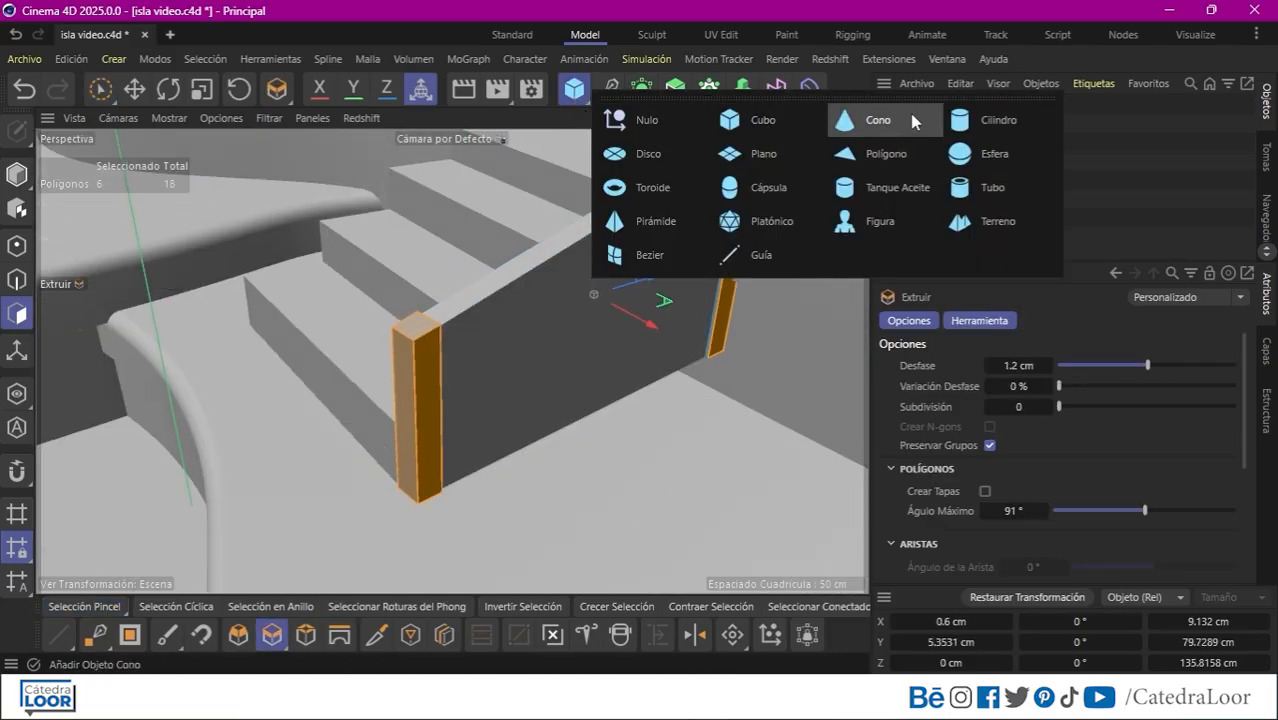
pyautogui.click(970, 158)
pyautogui.click(861, 120)
pyautogui.click(861, 121)
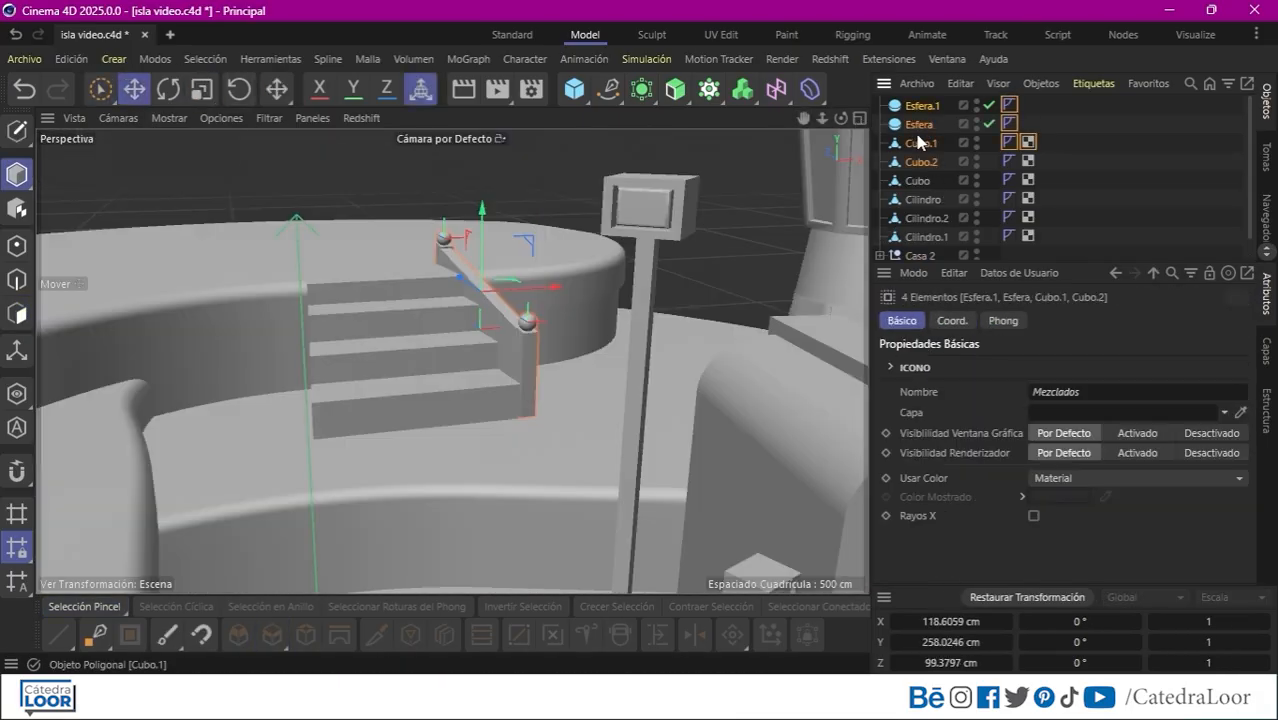
# Group the railing panel, posts and spheres, and duplicate the group to the opposite side of the staircase at about X 22.8 cm.
pyautogui.hotkey('alt', 'g')
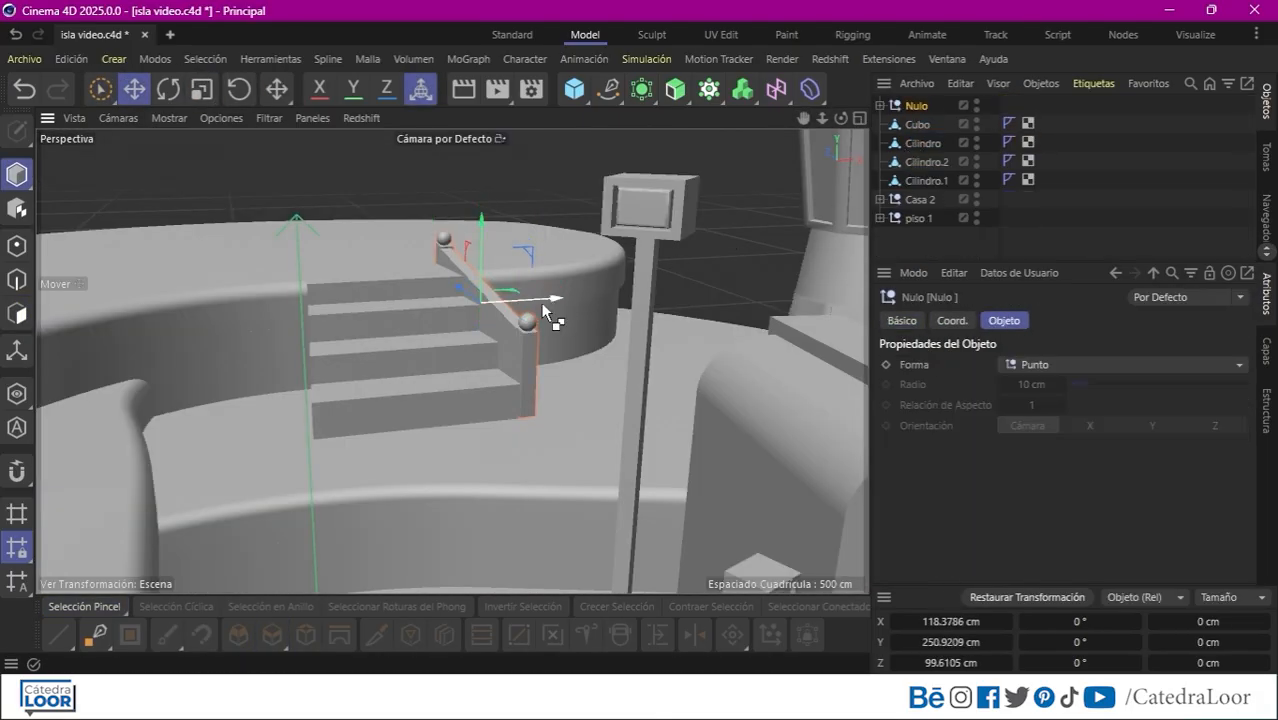
pyautogui.keyDown('ctrl'); pyautogui.moveTo(542, 305); pyautogui.dragTo(401, 350); pyautogui.keyUp('ctrl')
pyautogui.click(859, 119)
pyautogui.click(859, 119)
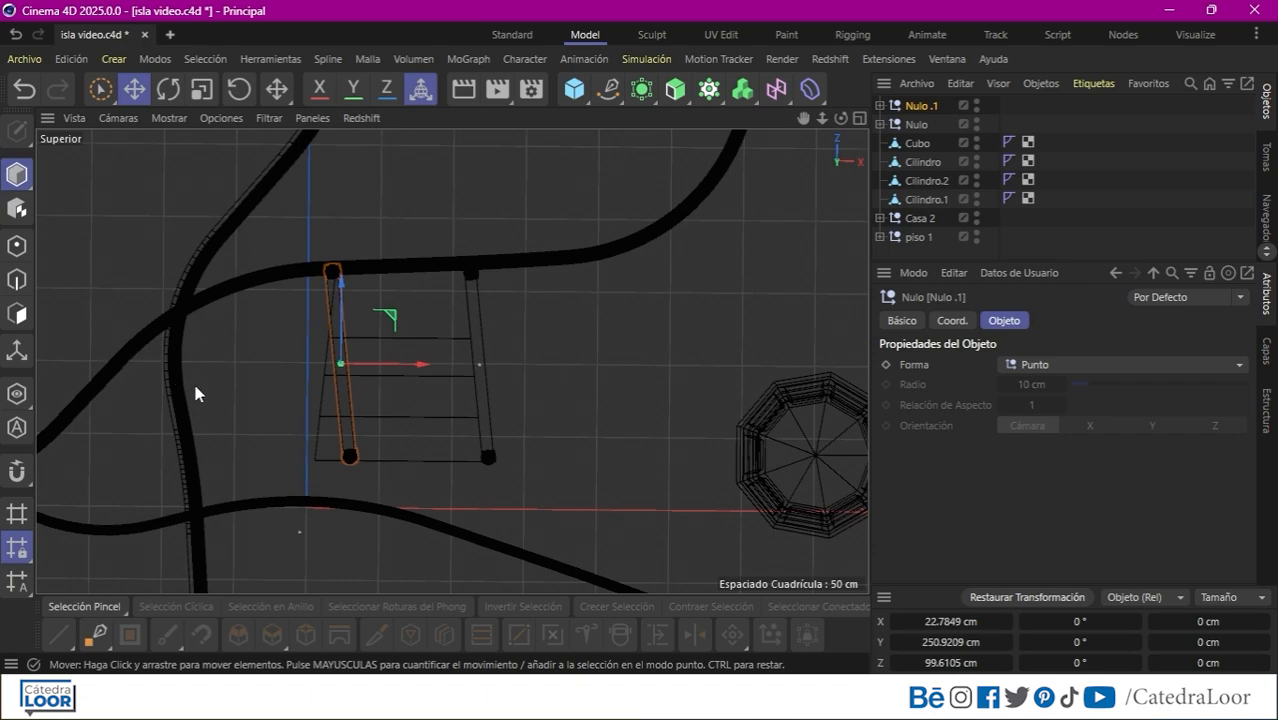
# Move the copied railing group's axis to its rear post at about X 15.7 cm, Z 166 cm.
pyautogui.click(17, 350)
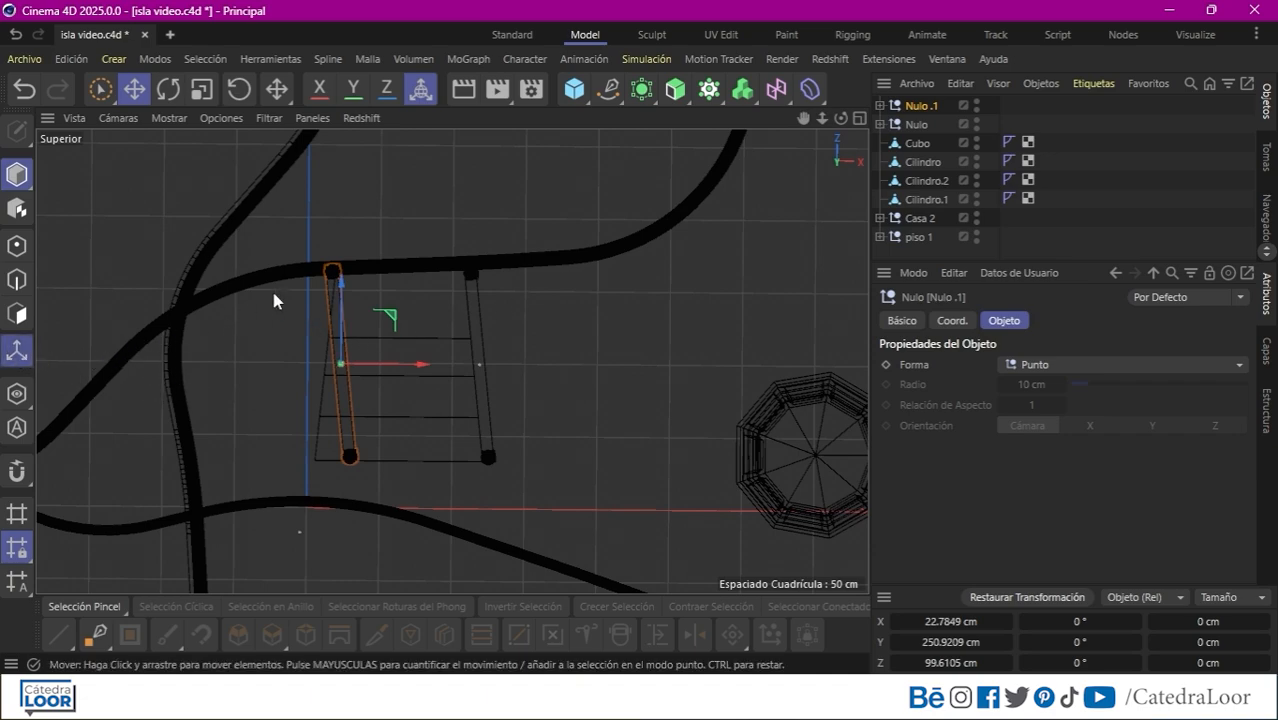
pyautogui.moveTo(326, 224); pyautogui.dragTo(324, 209)
pyautogui.moveTo(400, 267); pyautogui.dragTo(390, 268)
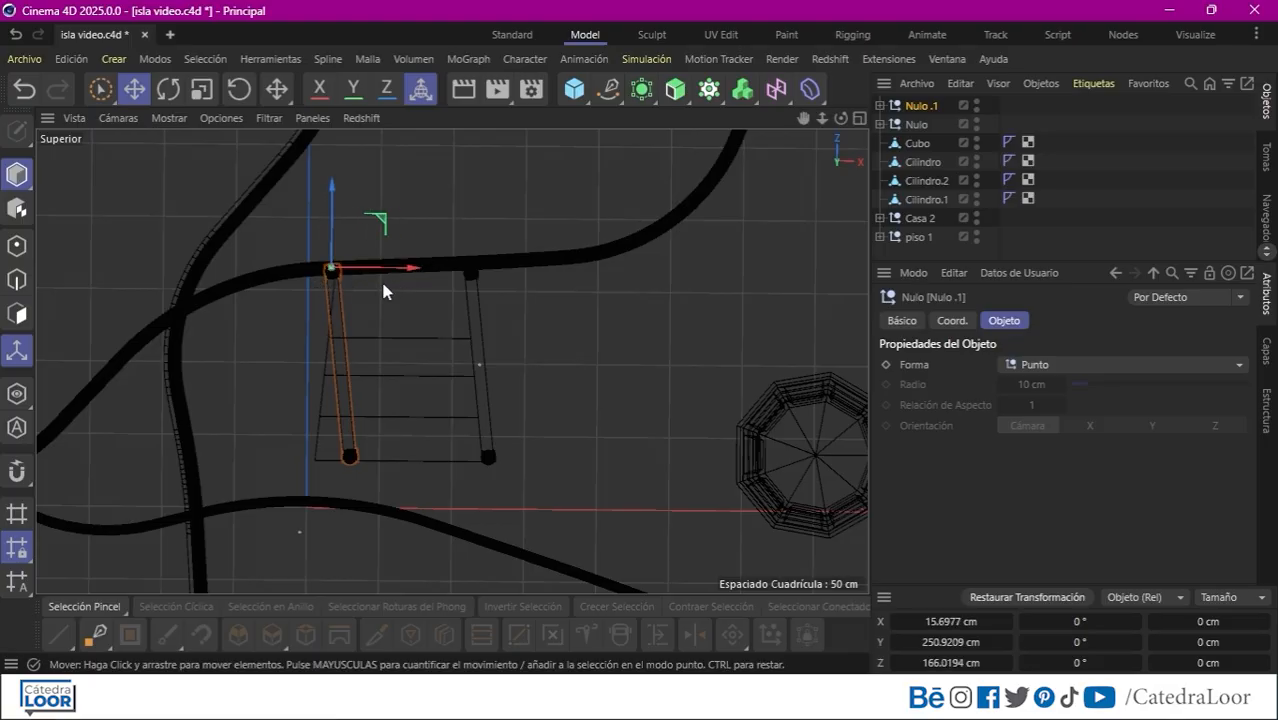
pyautogui.click(22, 354)
# Rotate the copied railing about its rear post to line it up with the staircase's opposite slanted side.
pyautogui.press('r')
pyautogui.moveTo(358, 218); pyautogui.dragTo(368, 224)
pyautogui.press('e')
pyautogui.click(859, 118)
pyautogui.click(437, 118)
pyautogui.keyDown('alt'); pyautogui.moveTo(625, 366); pyautogui.dragTo(333, 345); pyautogui.keyUp('alt')
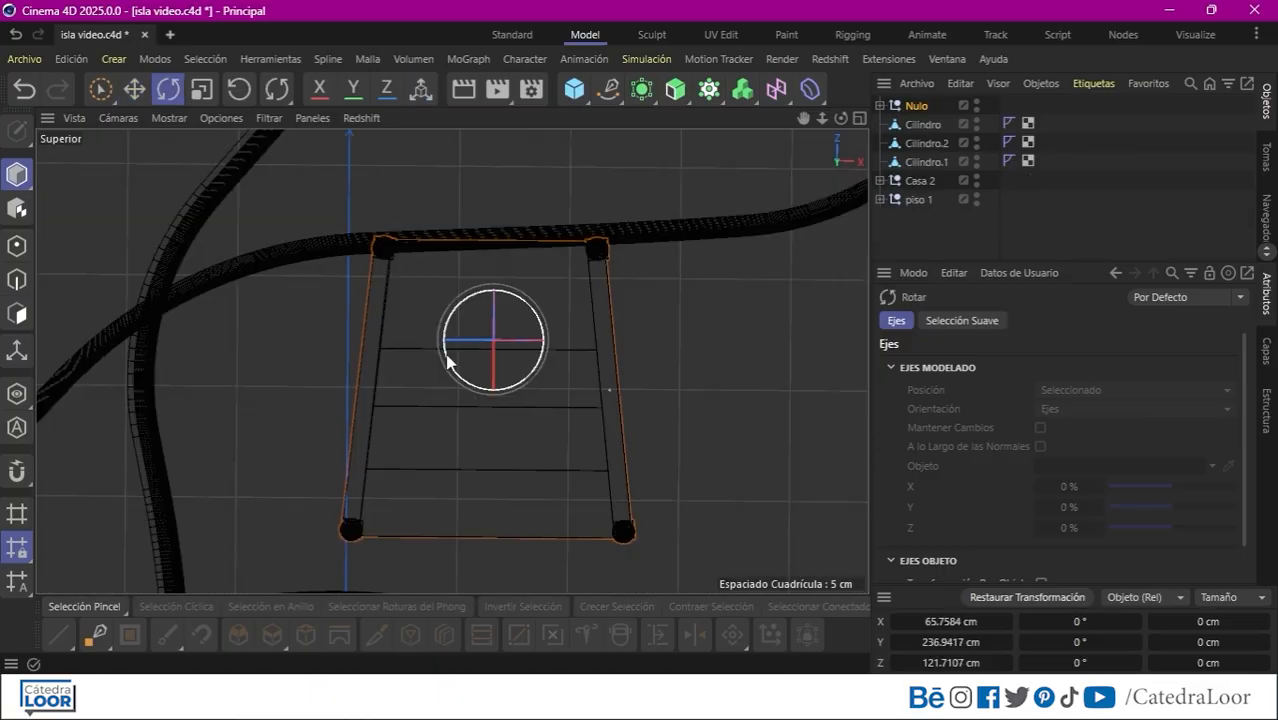
# Rotate the grouped staircase and railings to about 1.98° and move the group to about Y 217.2 cm, Z 118.8 cm.
pyautogui.moveTo(447, 362); pyautogui.dragTo(445, 345)
pyautogui.press('e')
pyautogui.middleClick(462, 163)
pyautogui.middleClick(445, 135)
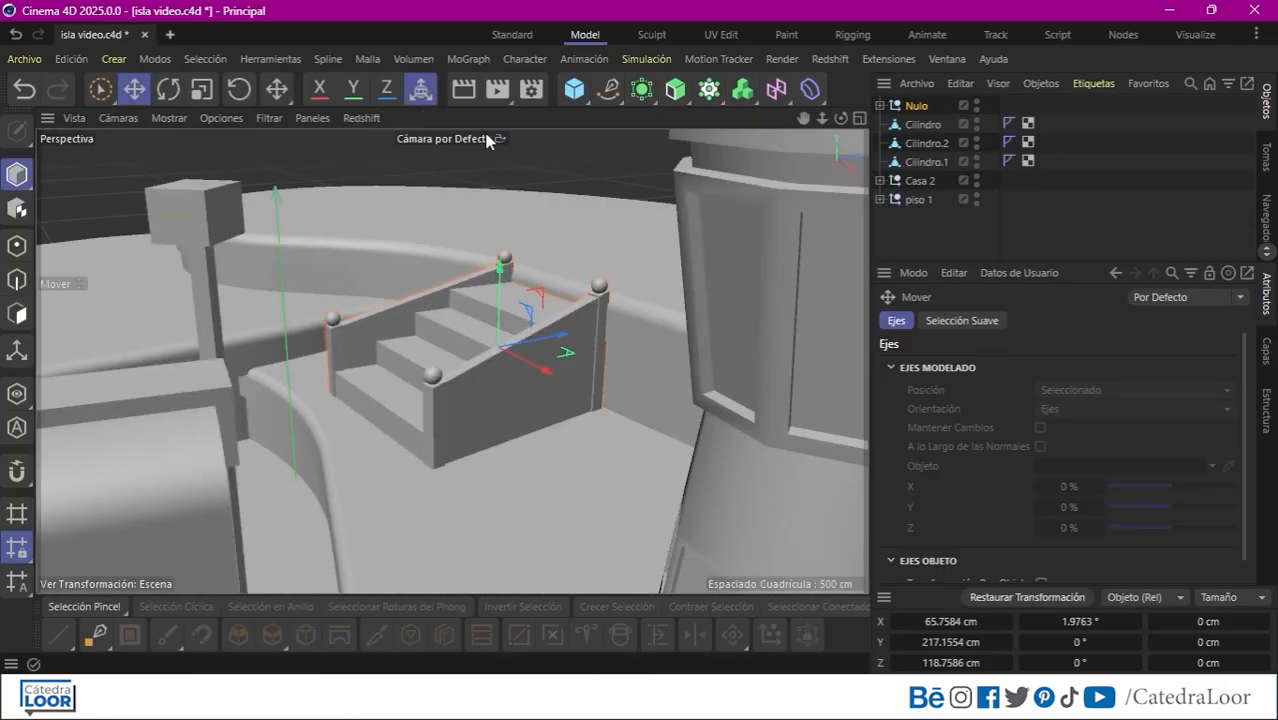
# Add a cylinder with 1 height and 9 rotation segments at about X -310.5, Y 305, Z -223.1 cm and make it editable.
pyautogui.moveTo(822, 118); pyautogui.dragTo(416, 364)
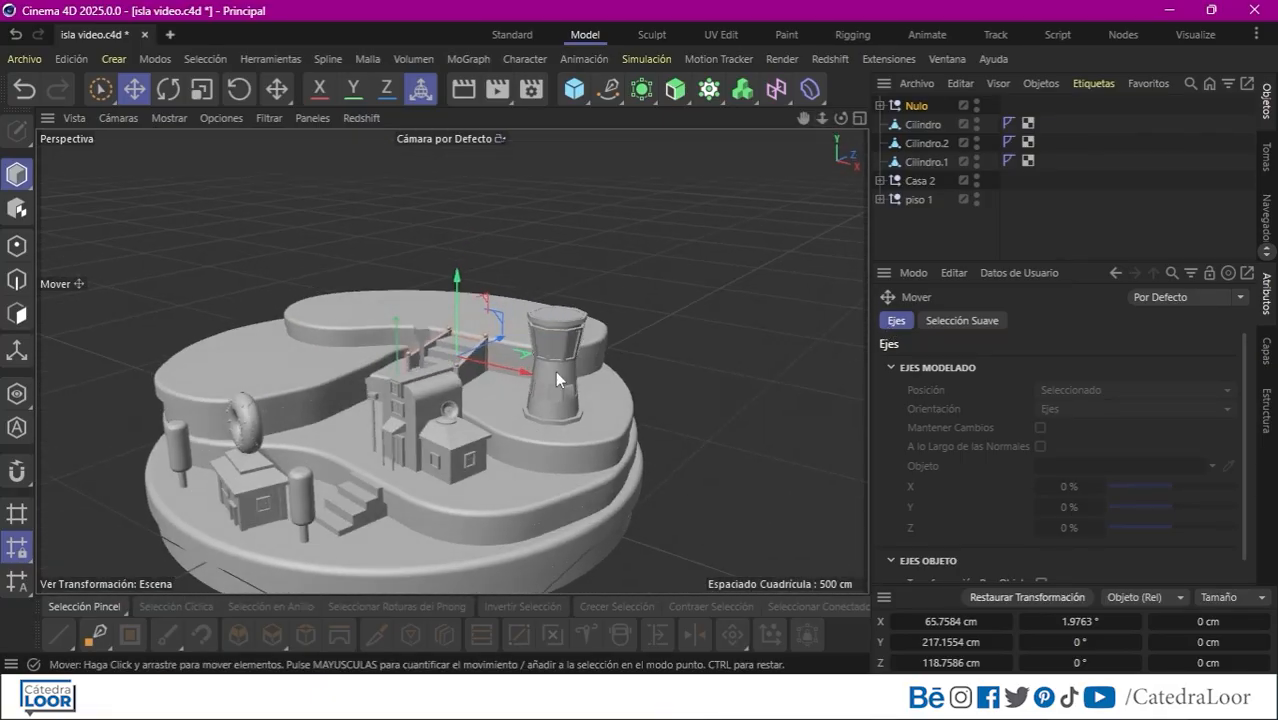
pyautogui.click(580, 97)
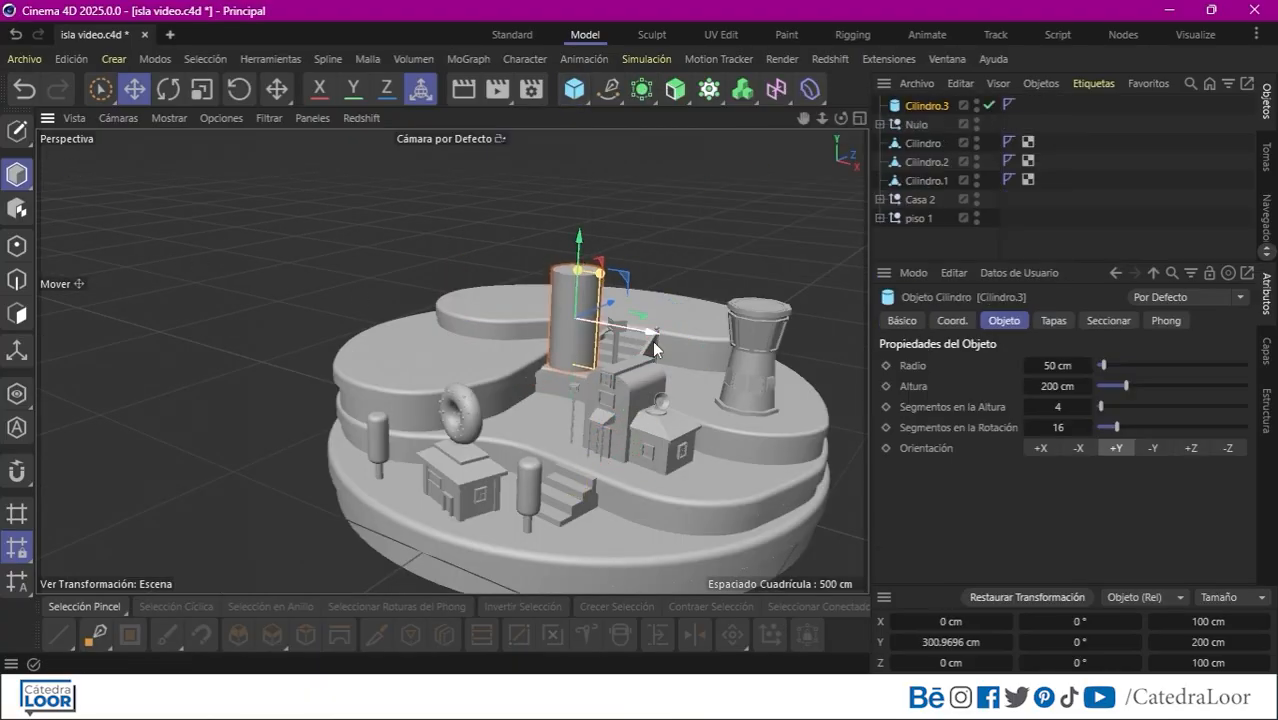
pyautogui.moveTo(575, 291); pyautogui.dragTo(387, 291)
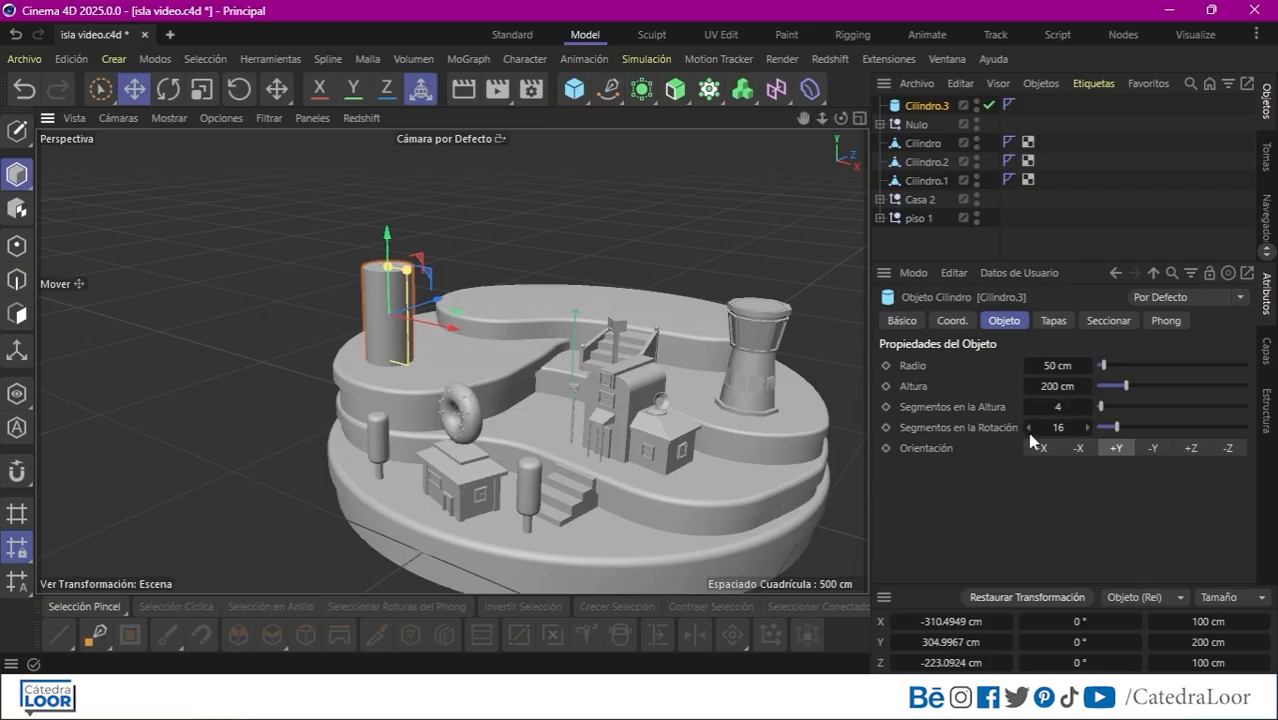
pyautogui.moveTo(1053, 408); pyautogui.dragTo(992, 428)
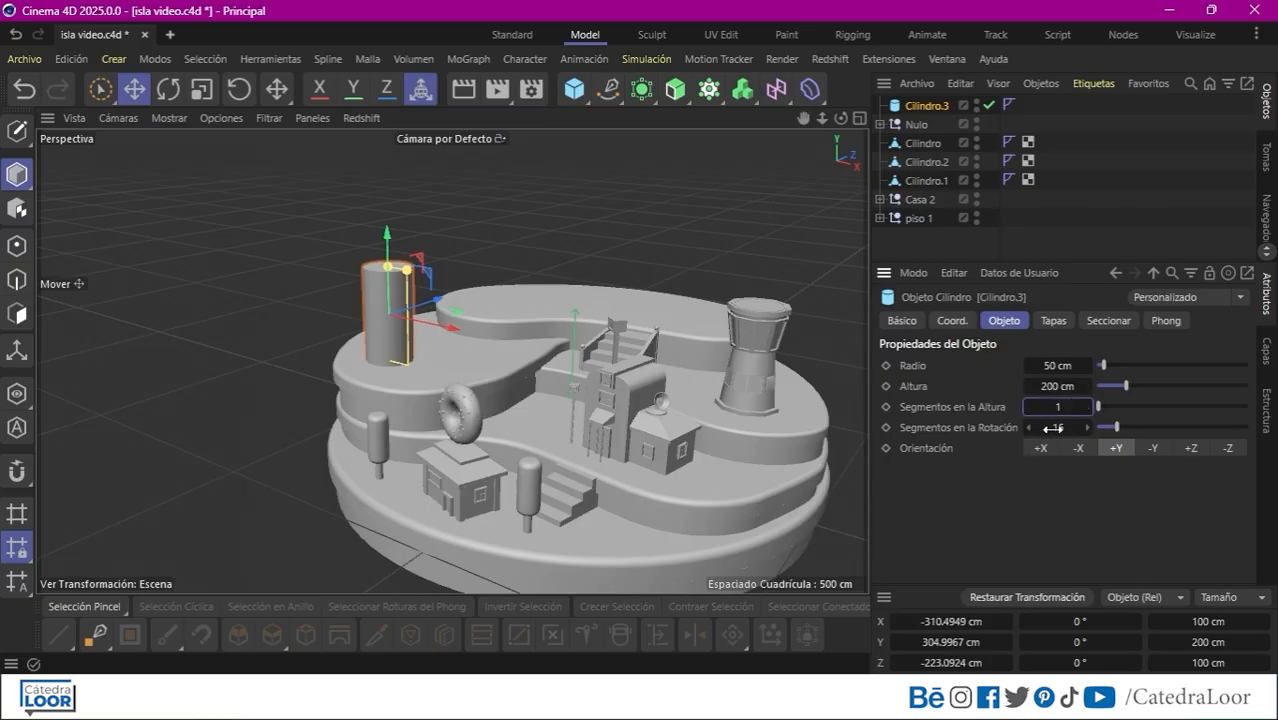
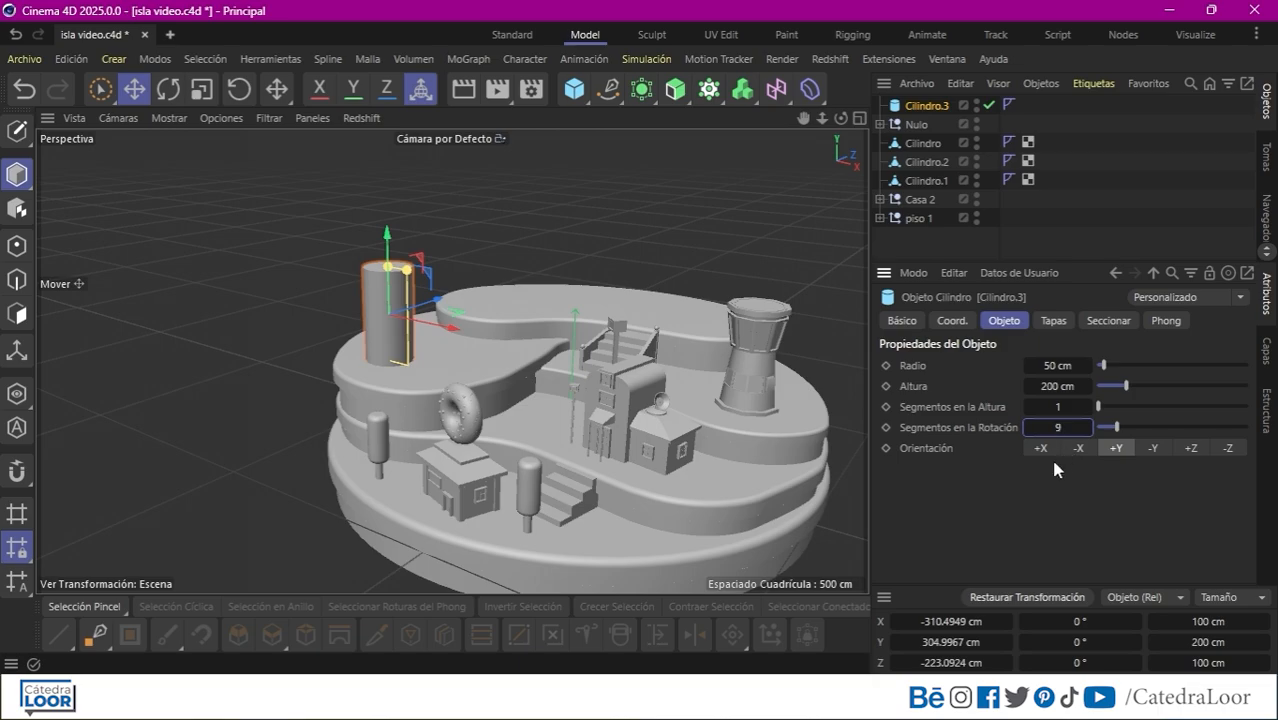
pyautogui.click(16, 130)
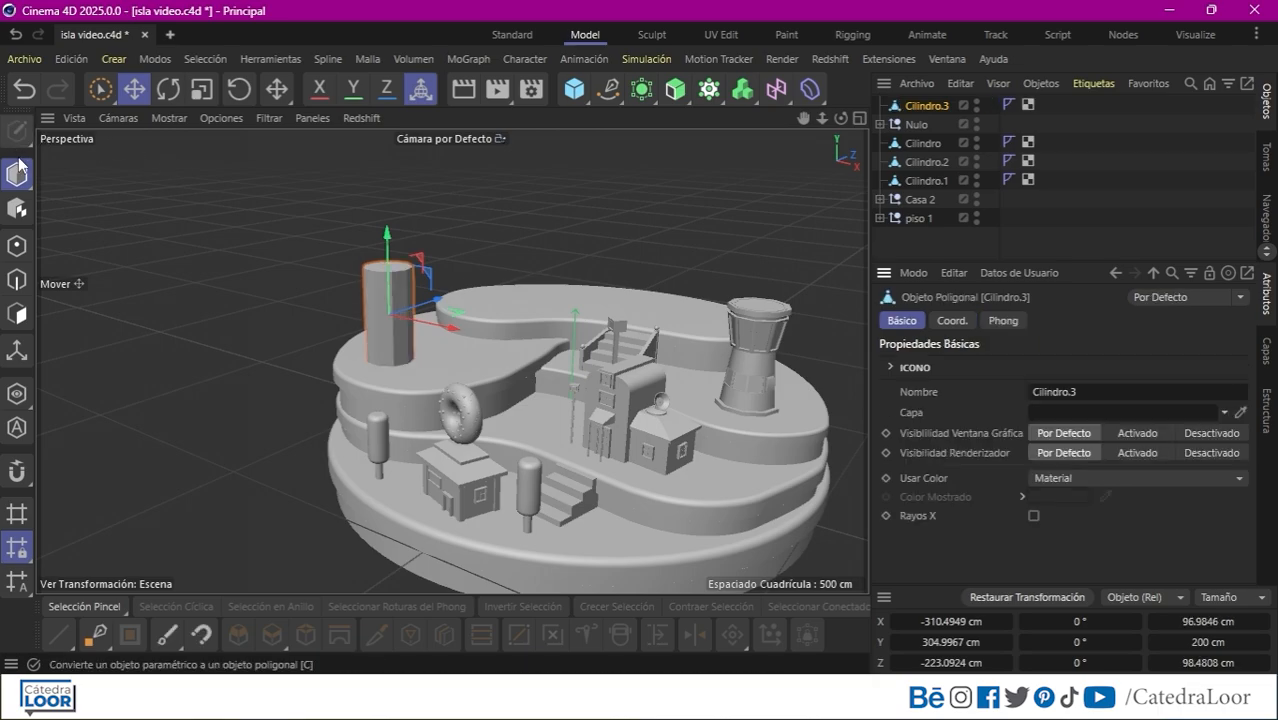
# Add horizontal loop cuts around the cylinder: one near the base at about 5.9%, one in the upper third and two just below the top.
pyautogui.click(16, 314)
pyautogui.click(444, 635)
pyautogui.scroll(6, 330, 320)
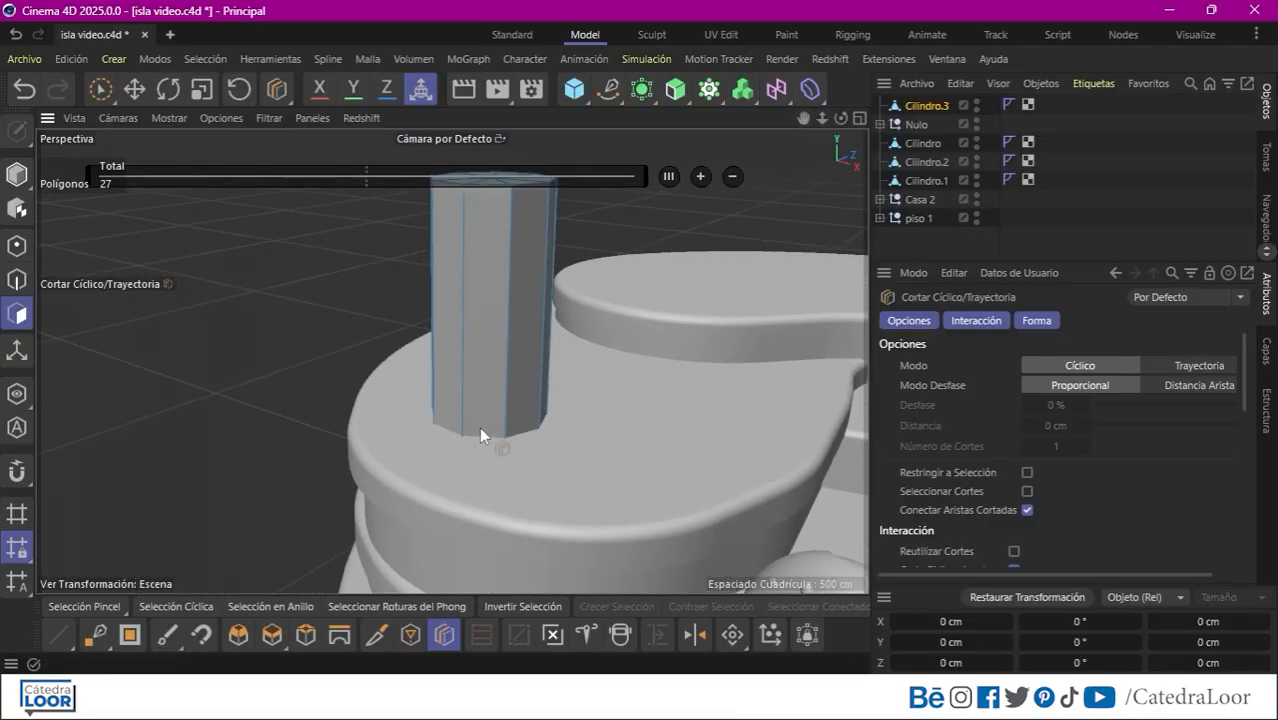
pyautogui.click(506, 428)
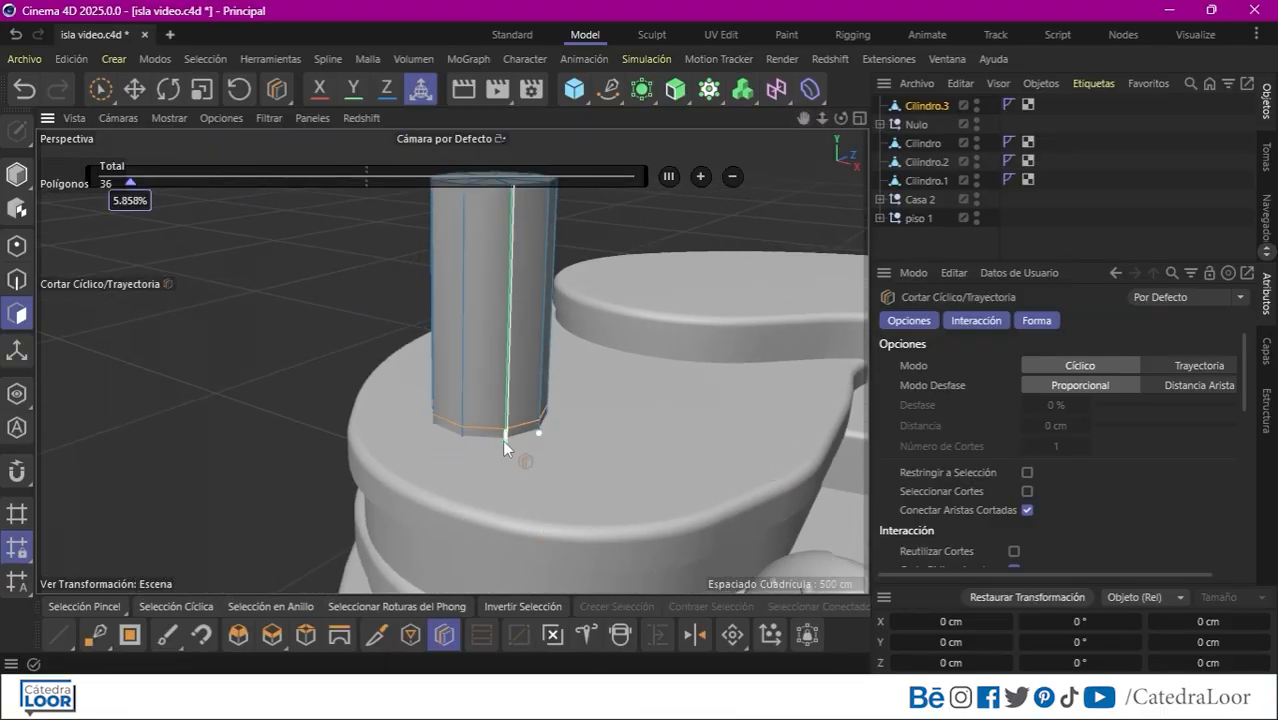
pyautogui.click(507, 262)
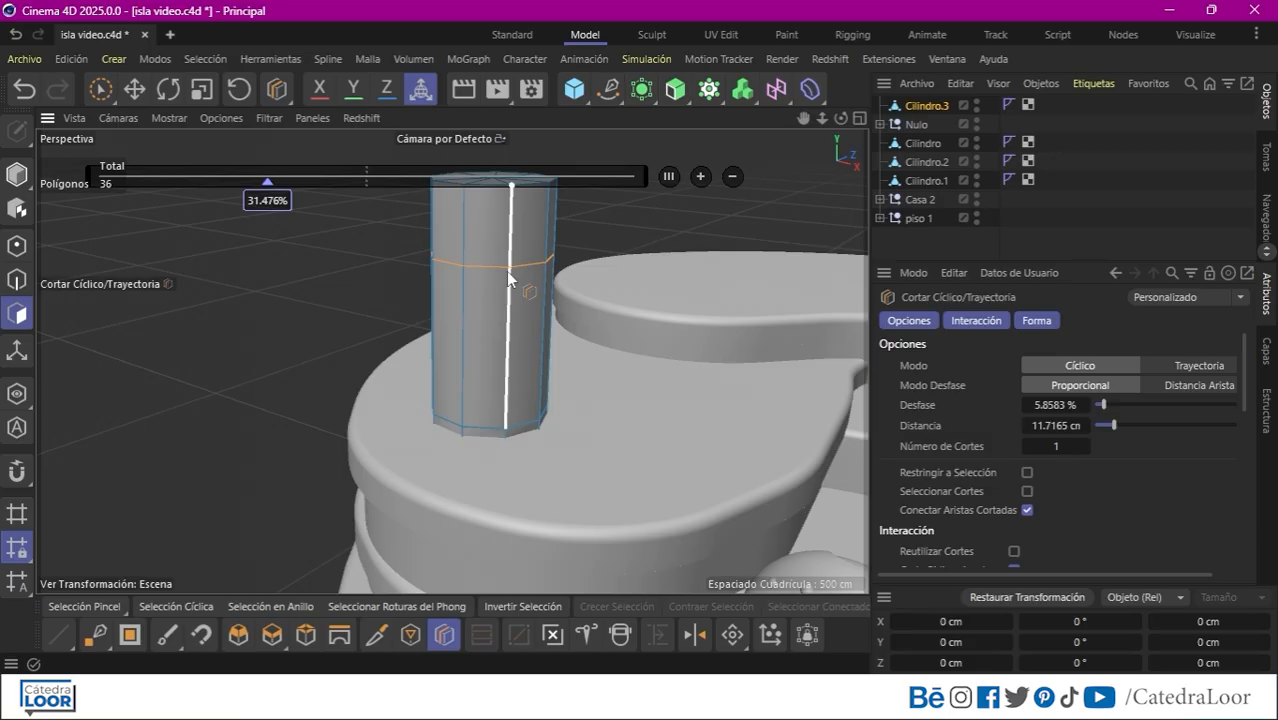
pyautogui.click(510, 198)
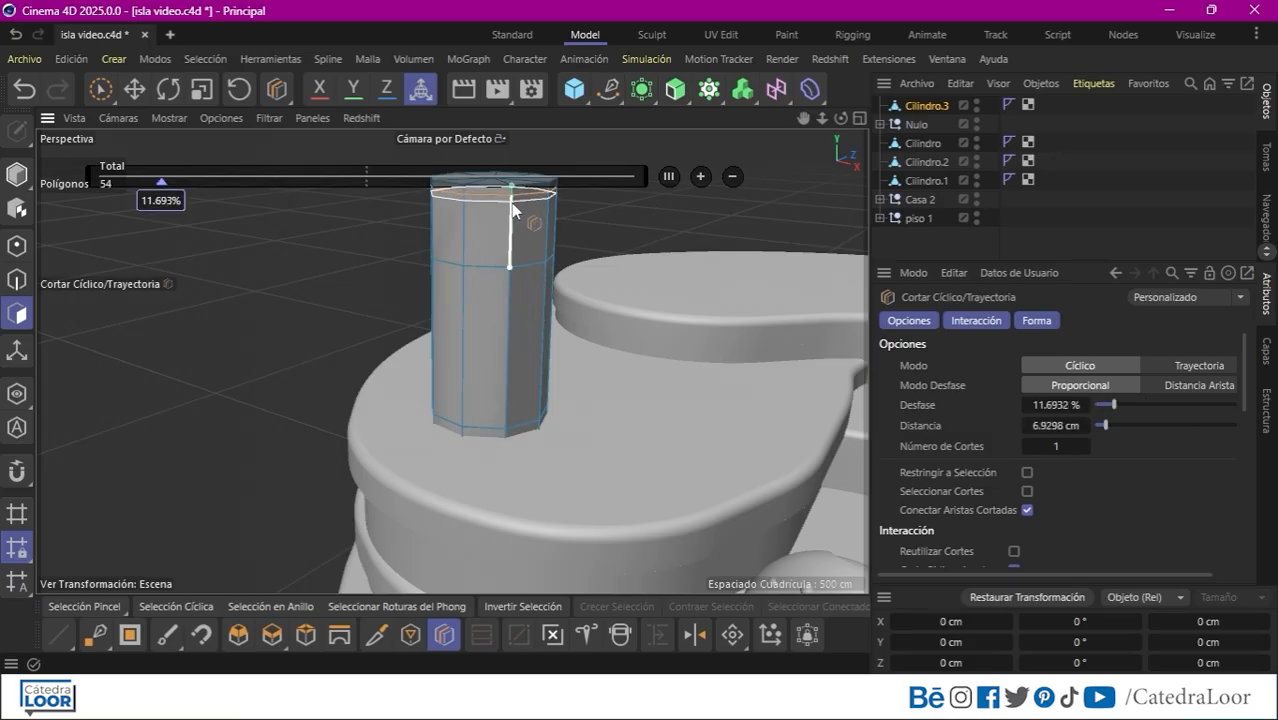
pyautogui.click(512, 207)
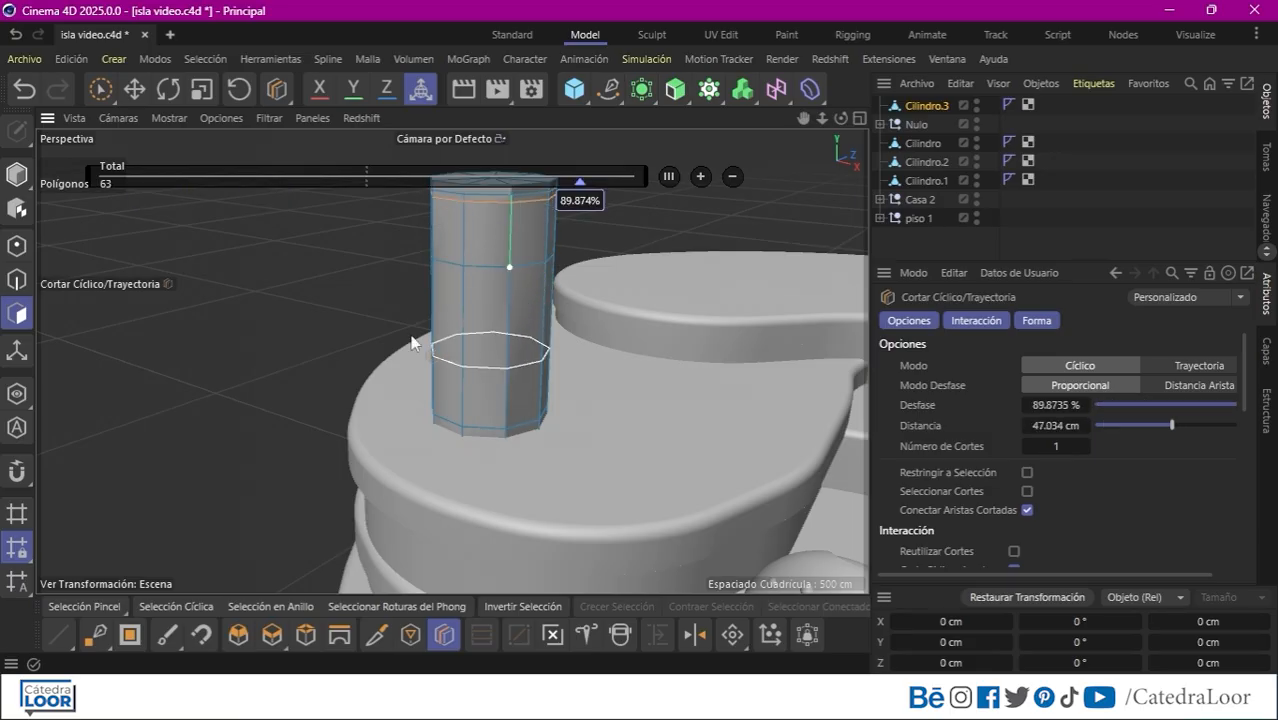
# Select the ring of polygons at the cylinder's base and extrude it outward as a protruding rim.
pyautogui.click(150, 606)
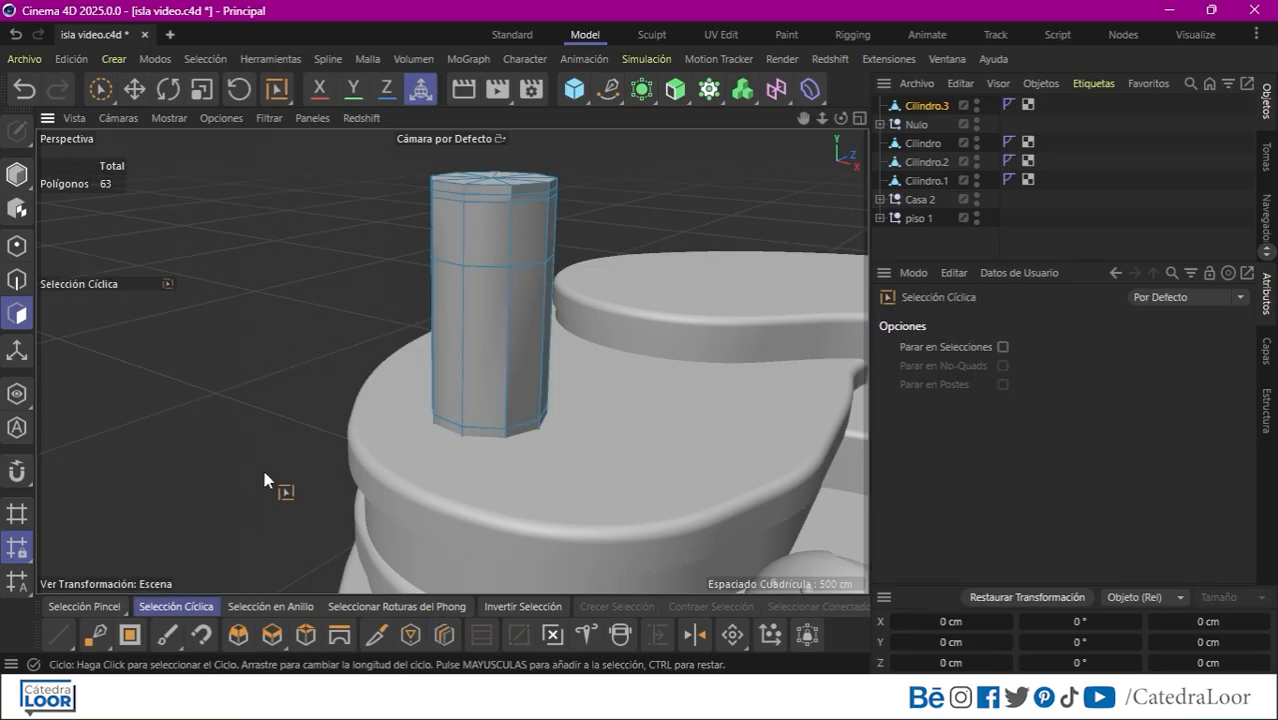
pyautogui.click(456, 444)
pyautogui.click(281, 627)
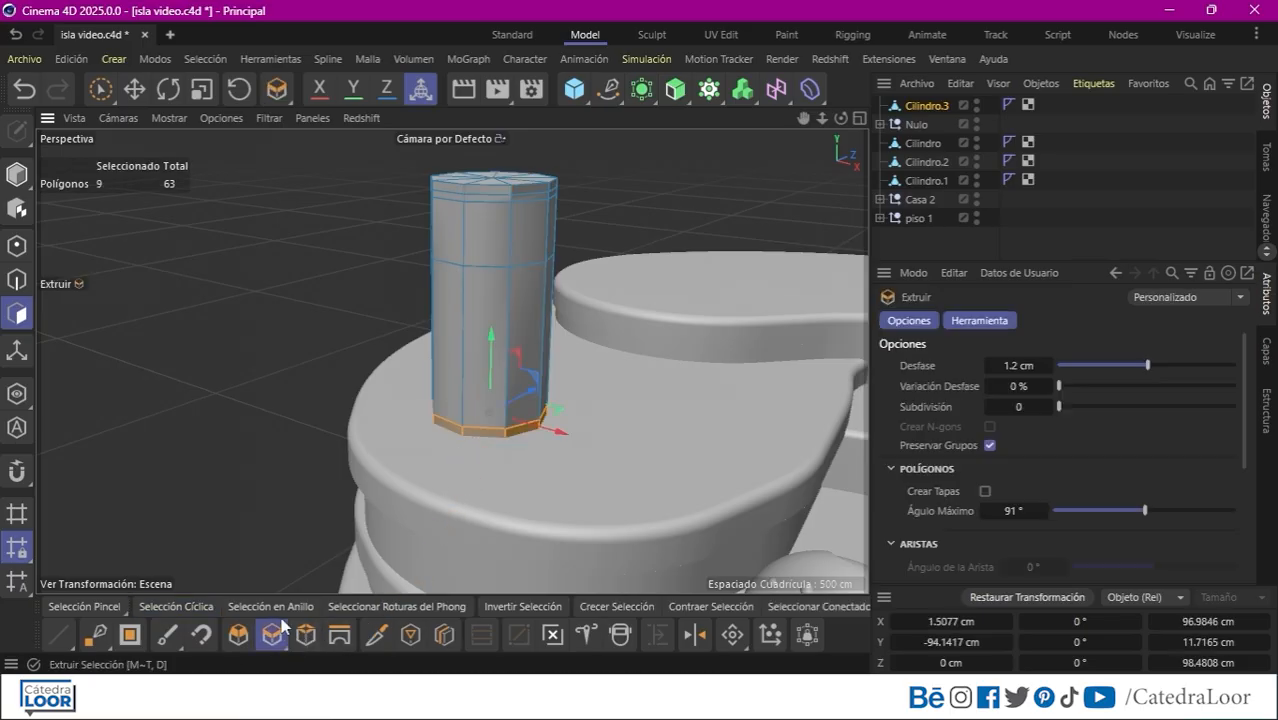
pyautogui.moveTo(288, 572); pyautogui.dragTo(305, 555)
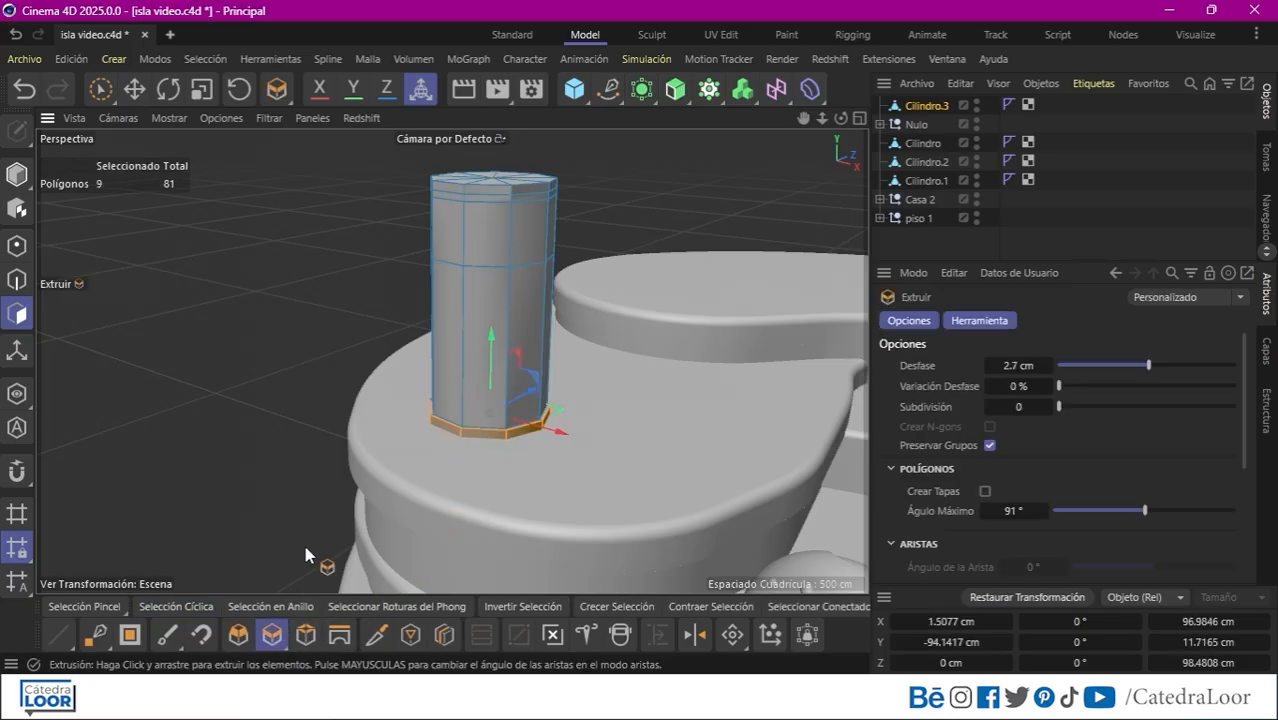
# Select the tower's upper-third edge loop, scale it inward to about 80.2 × 81.4 cm and lower it to about Y 33.4 cm.
pyautogui.click(16, 280)
pyautogui.click(174, 606)
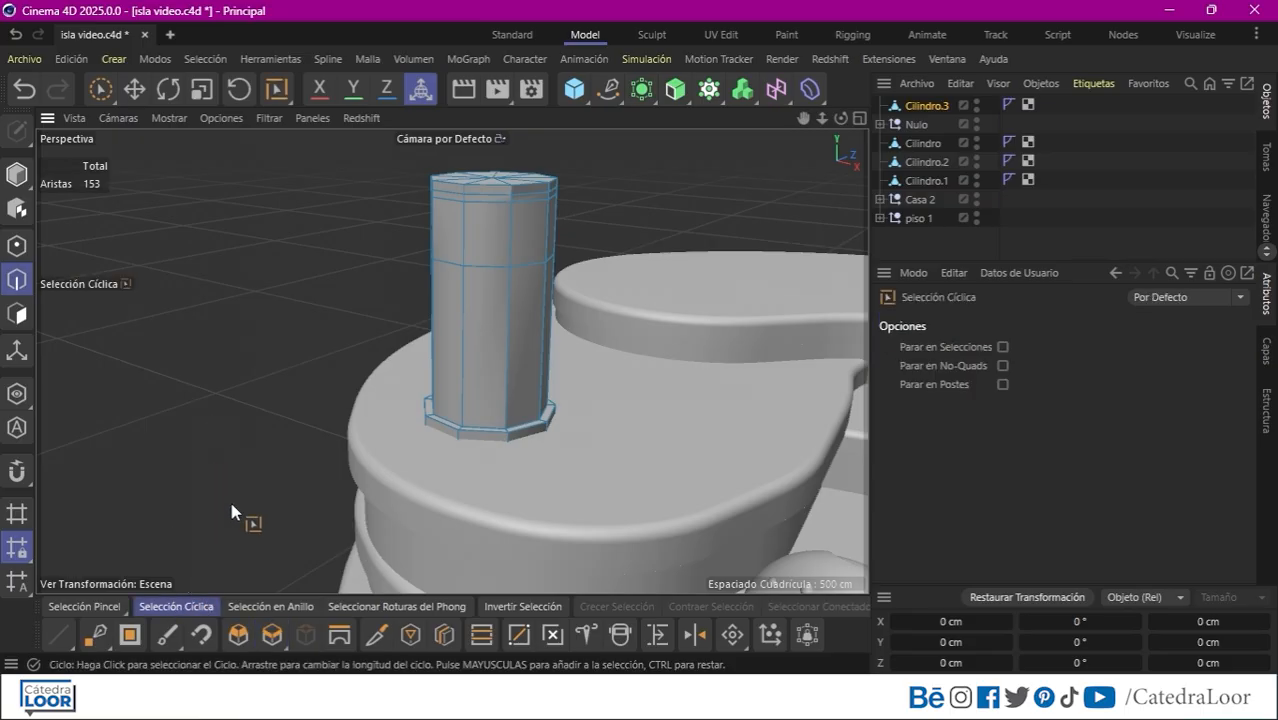
pyautogui.click(448, 264)
pyautogui.click(201, 89)
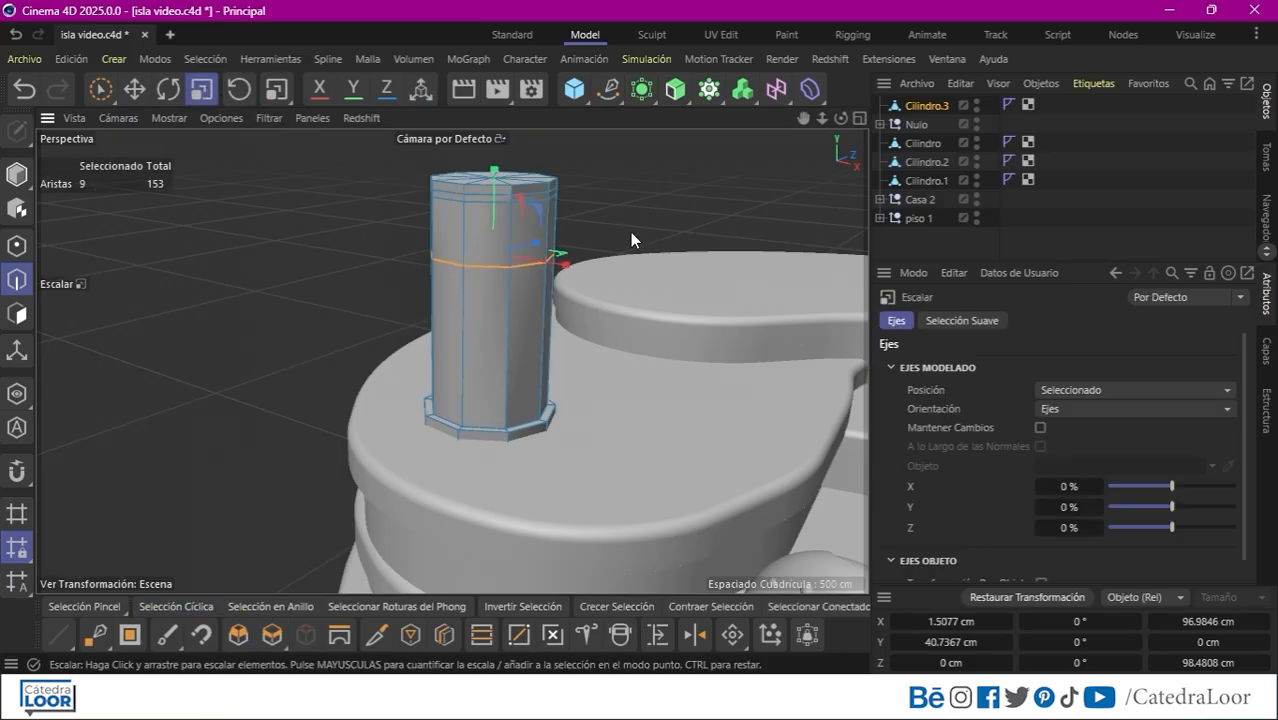
pyautogui.moveTo(631, 239); pyautogui.dragTo(494, 198)
pyautogui.press('e')
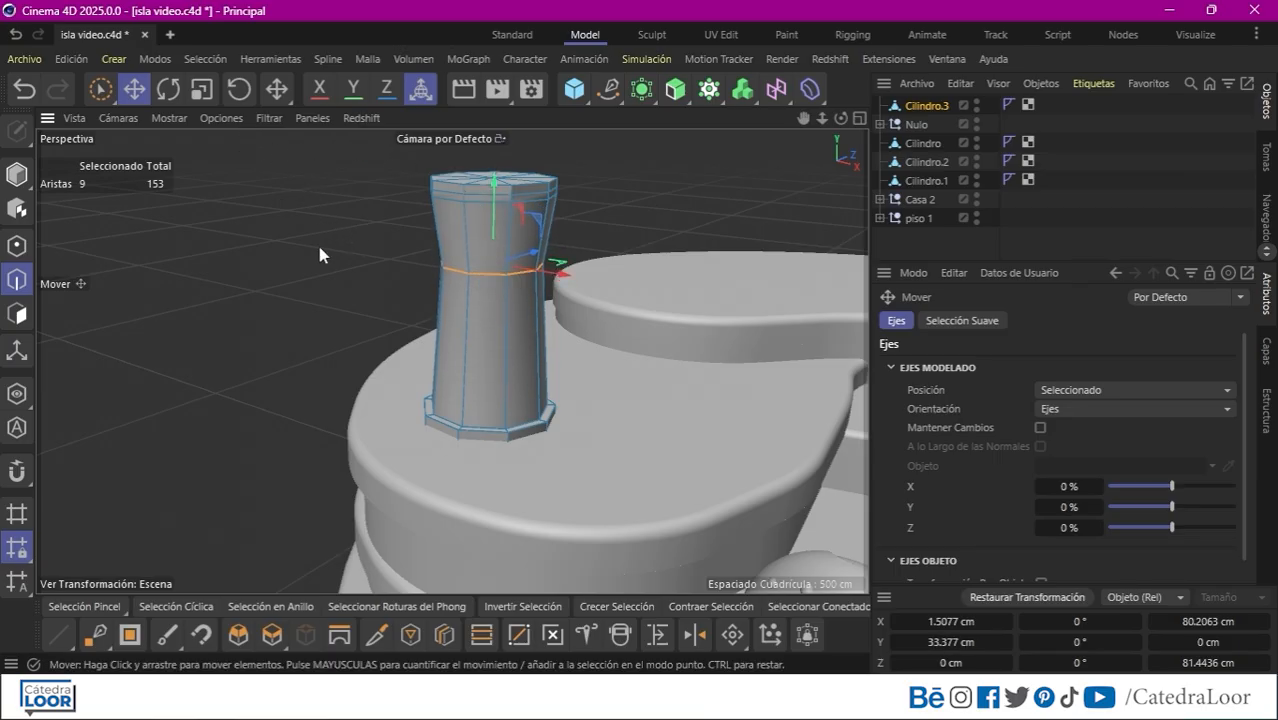
# Select the ring of polygons at the tower's top edge and extrude it outward about 9.2 cm as a cap.
pyautogui.click(170, 607)
pyautogui.click(16, 314)
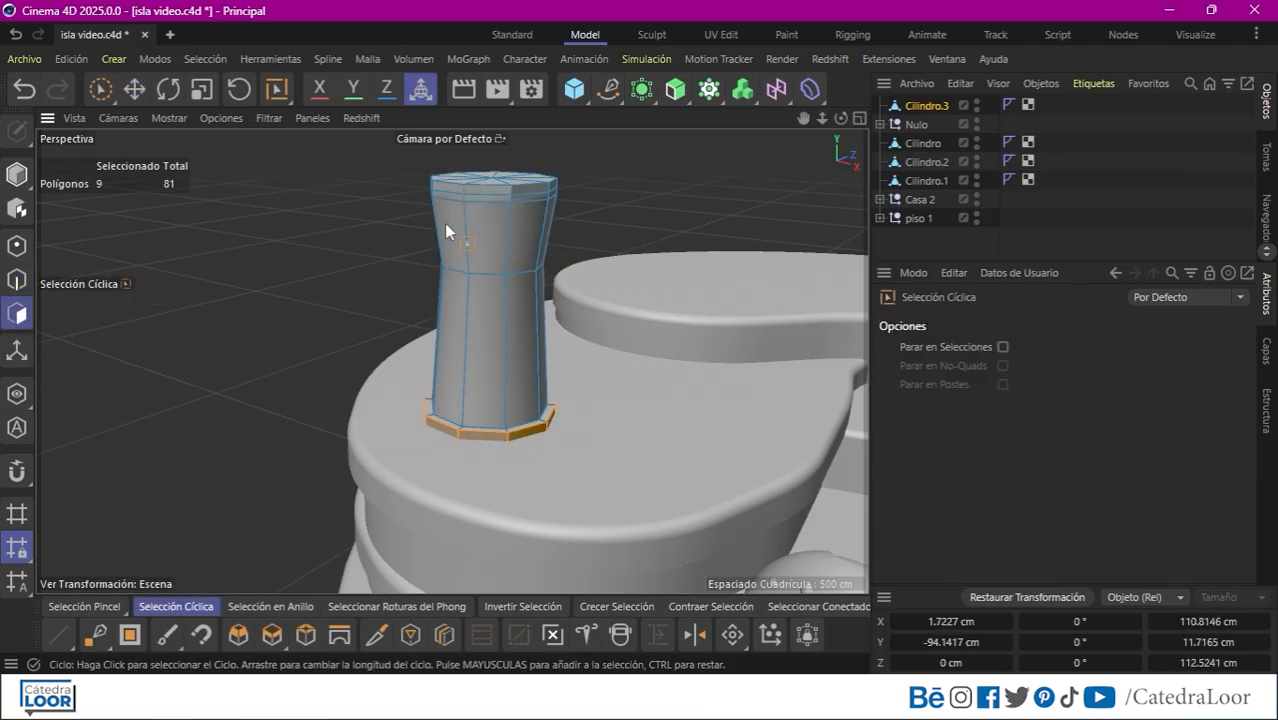
pyautogui.click(488, 195)
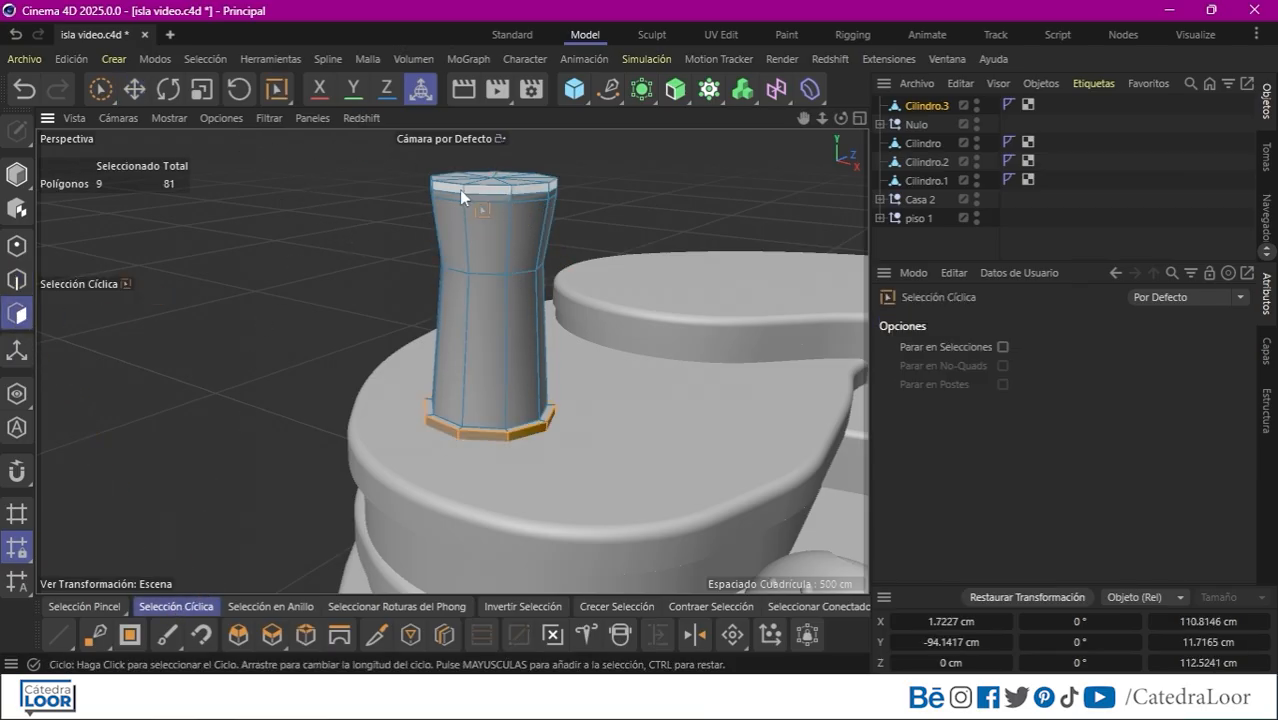
pyautogui.click(272, 634)
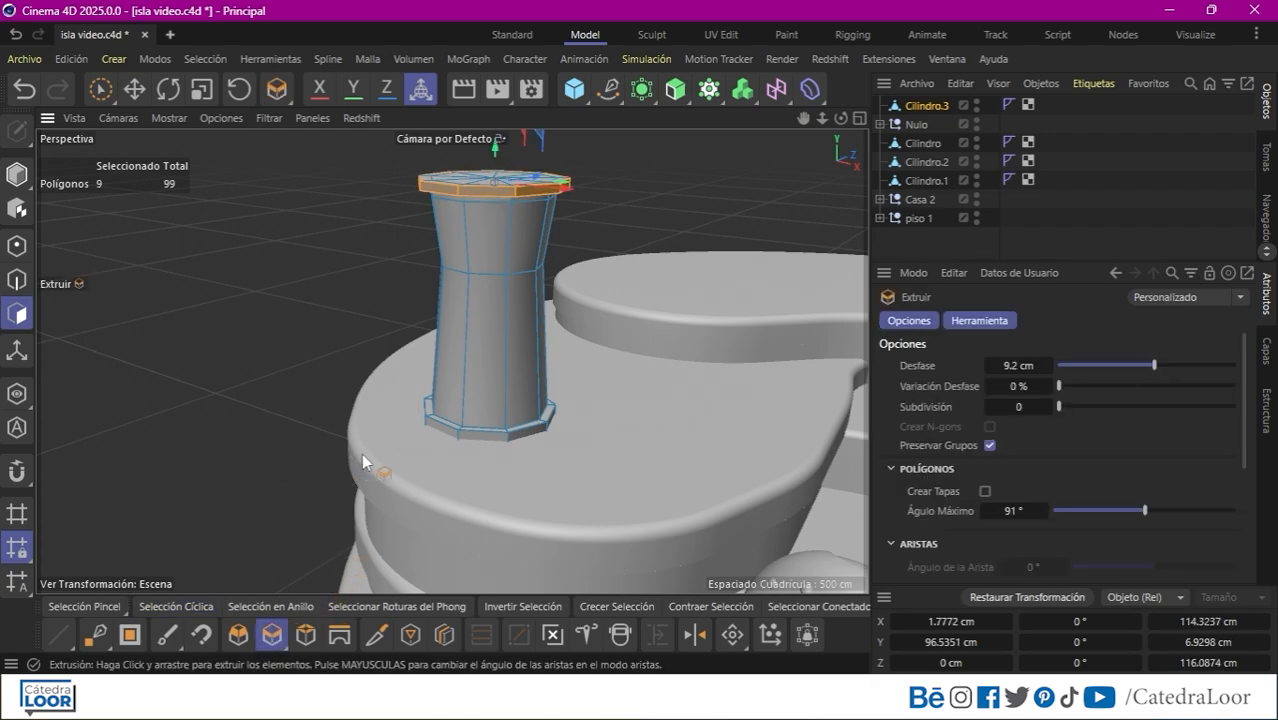
# Split the flared polygon ring below the cap into a separate object and extrude its polygons outward about 3.8 cm.
pyautogui.press('u')
pyautogui.press('l')
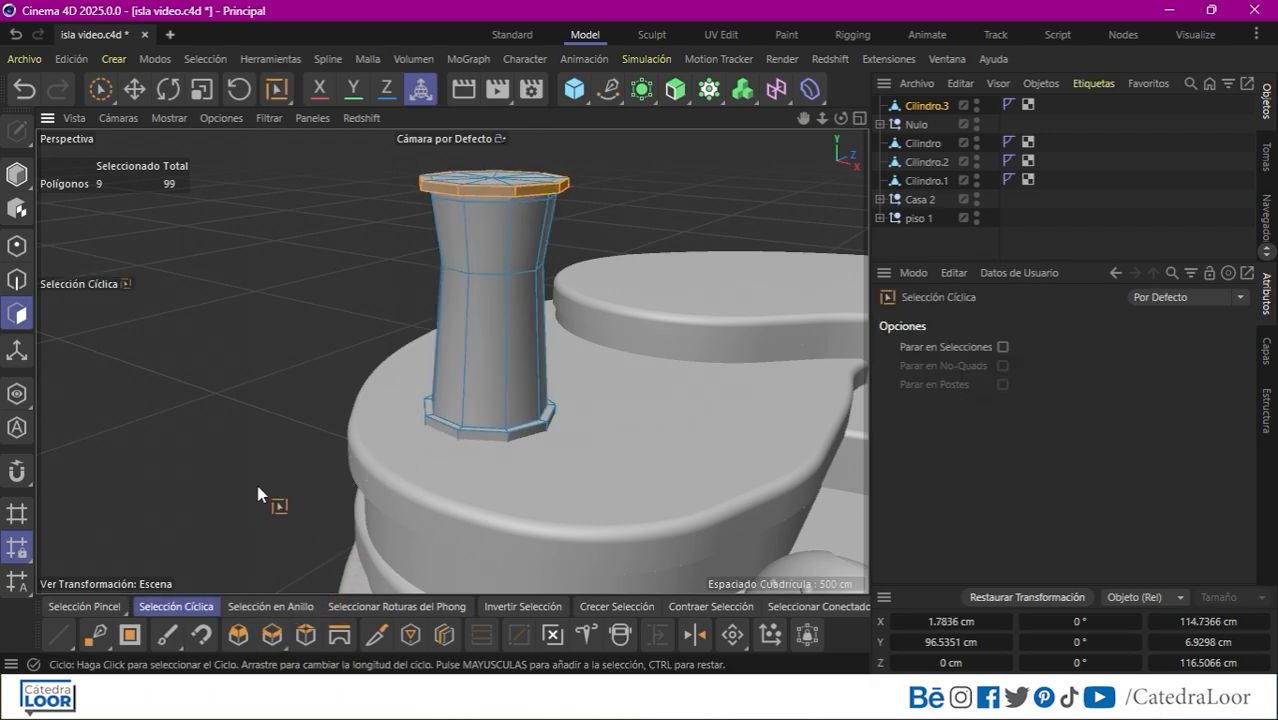
pyautogui.click(495, 250)
pyautogui.rightClick(493, 245)
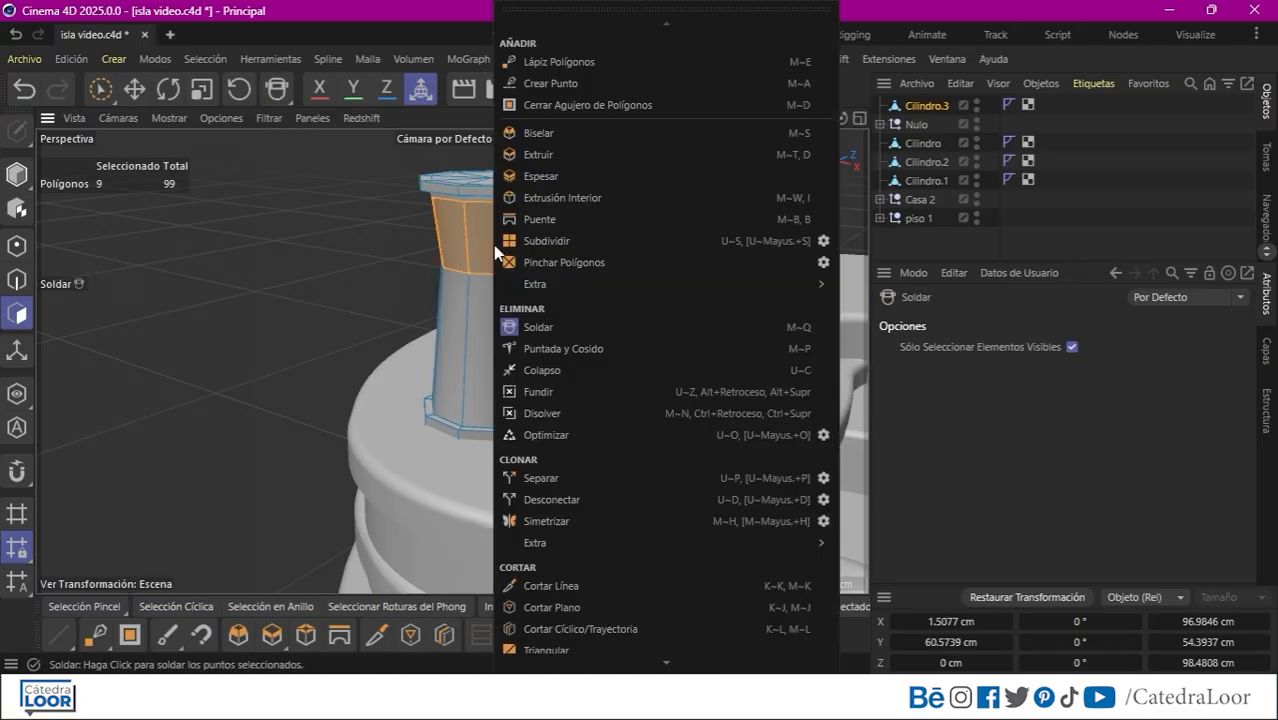
pyautogui.click(527, 470)
pyautogui.click(272, 634)
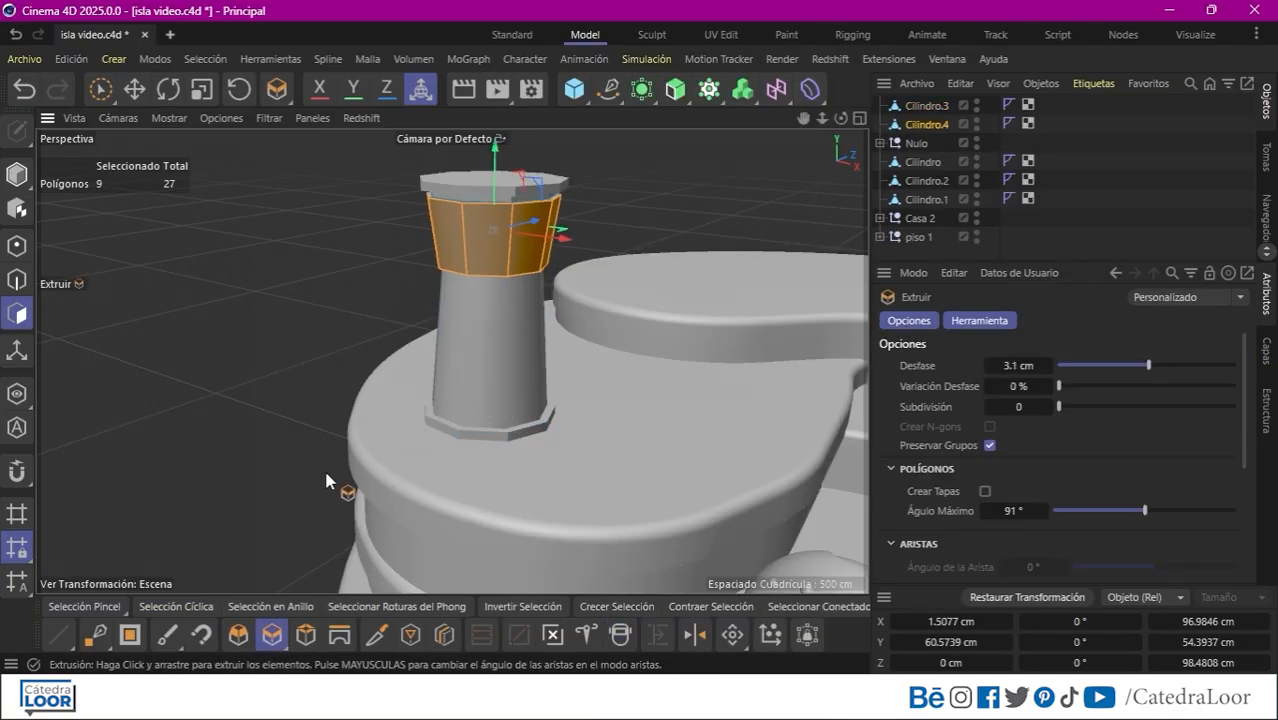
# Inset each polygon of the flared ring about 3 cm and extrude the resulting panels inward about 1.5 cm.
pyautogui.click(305, 634)
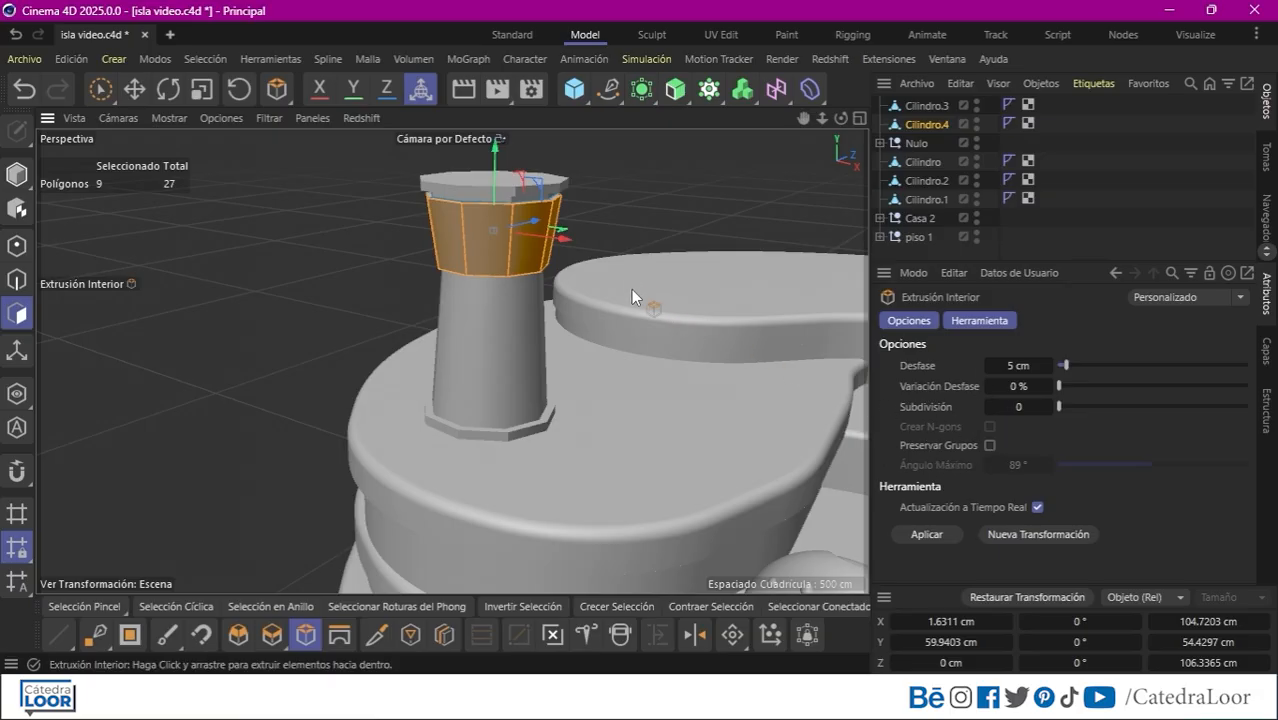
pyautogui.moveTo(631, 289)
pyautogui.mouseDown()
pyautogui.moveTo(642, 310)
pyautogui.moveTo(629, 312)
pyautogui.mouseUp()
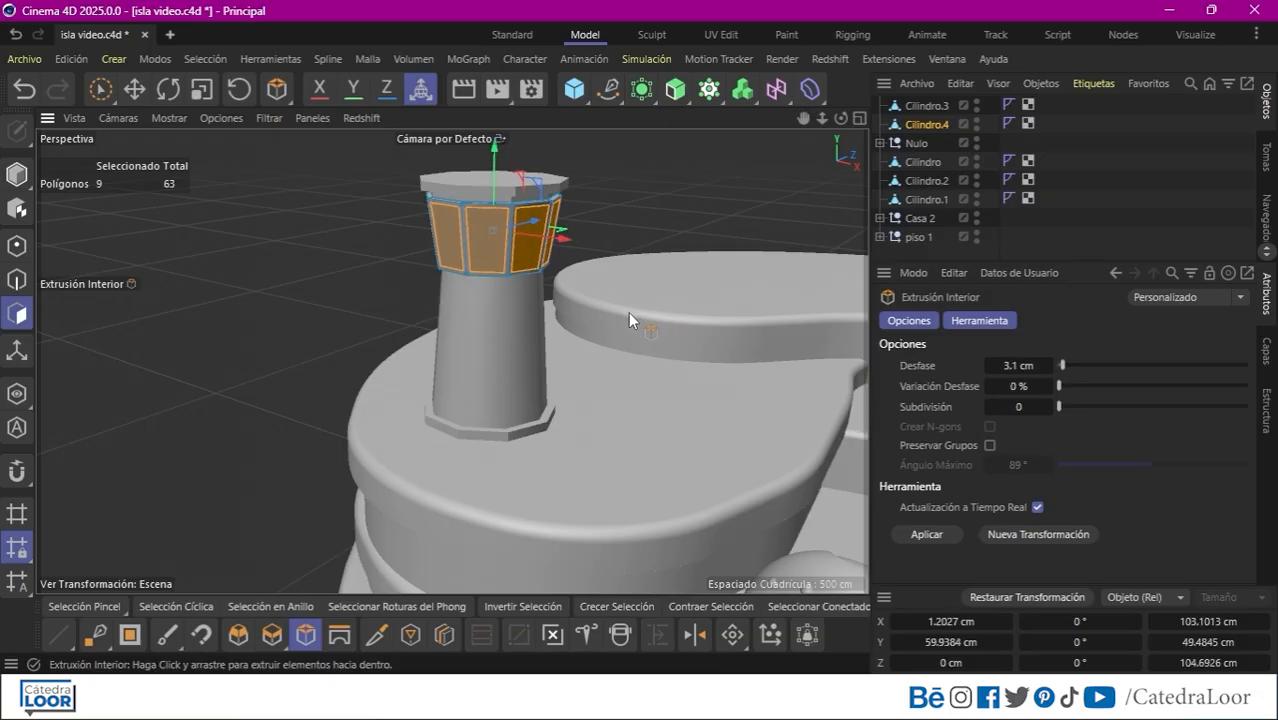
pyautogui.press('d')
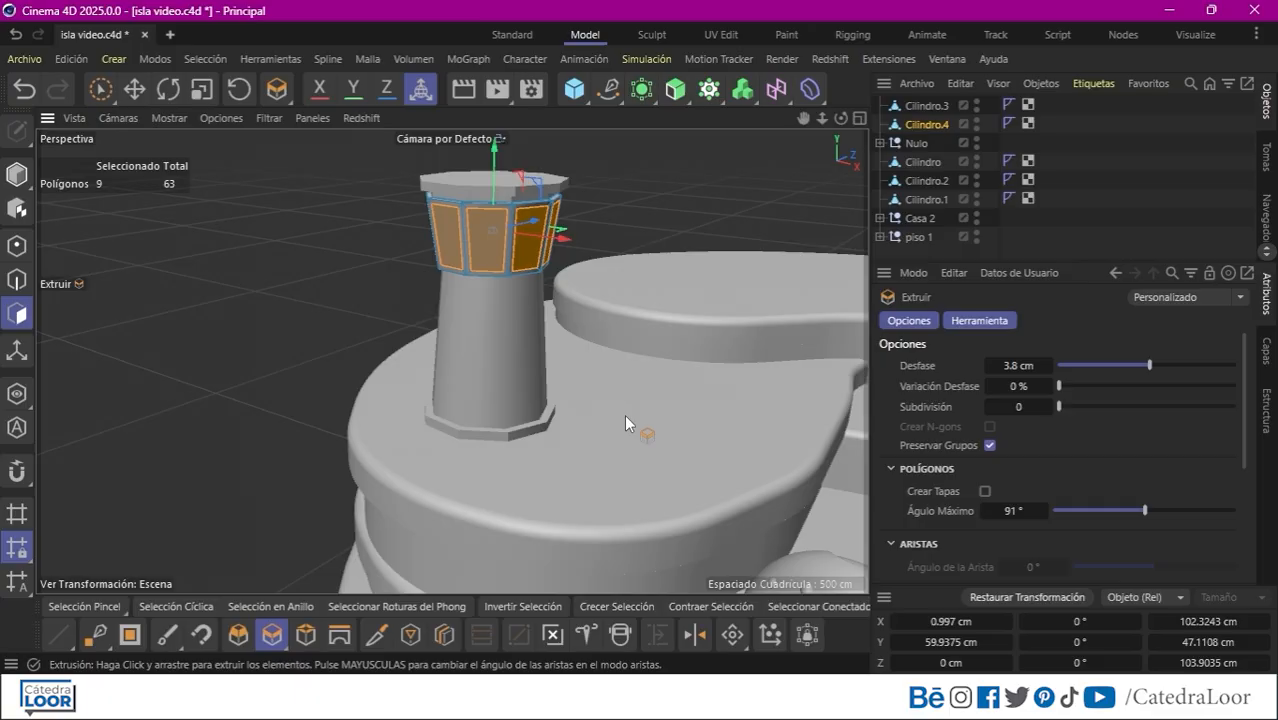
pyautogui.moveTo(624, 414); pyautogui.dragTo(606, 418)
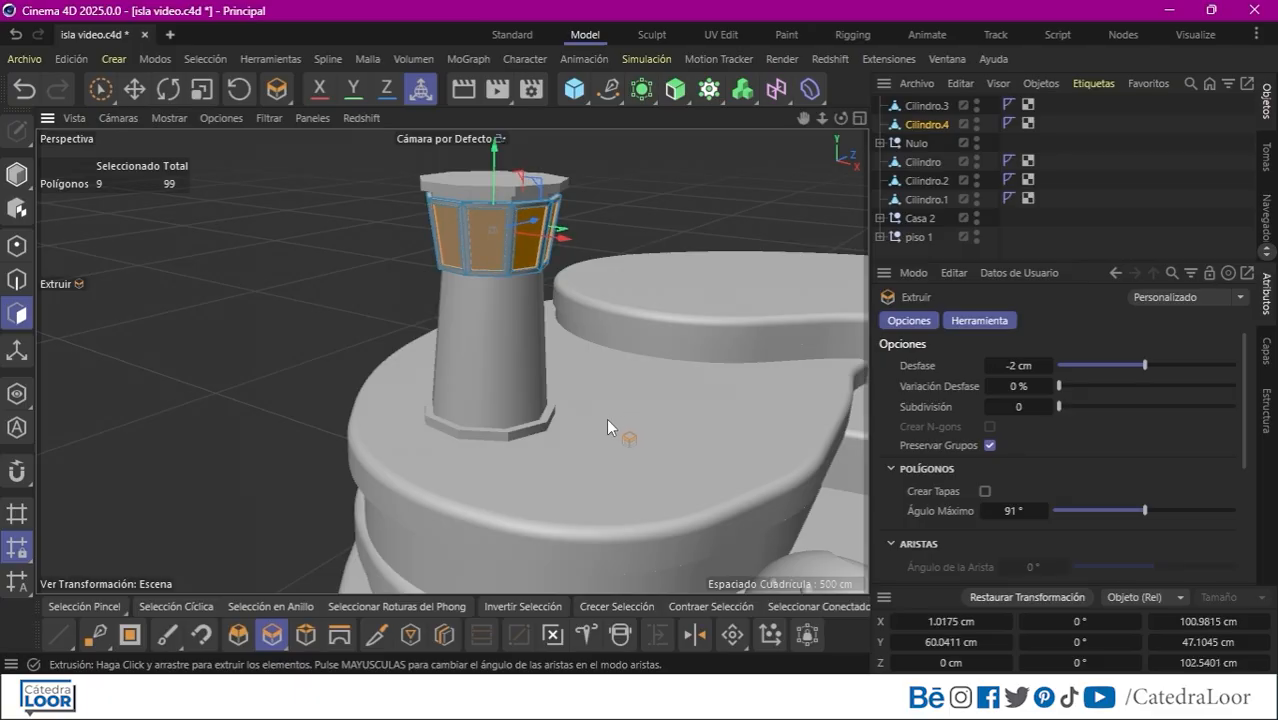
# Add two horizontal loop cuts around the lower shaft of the main tower body.
pyautogui.click(938, 106)
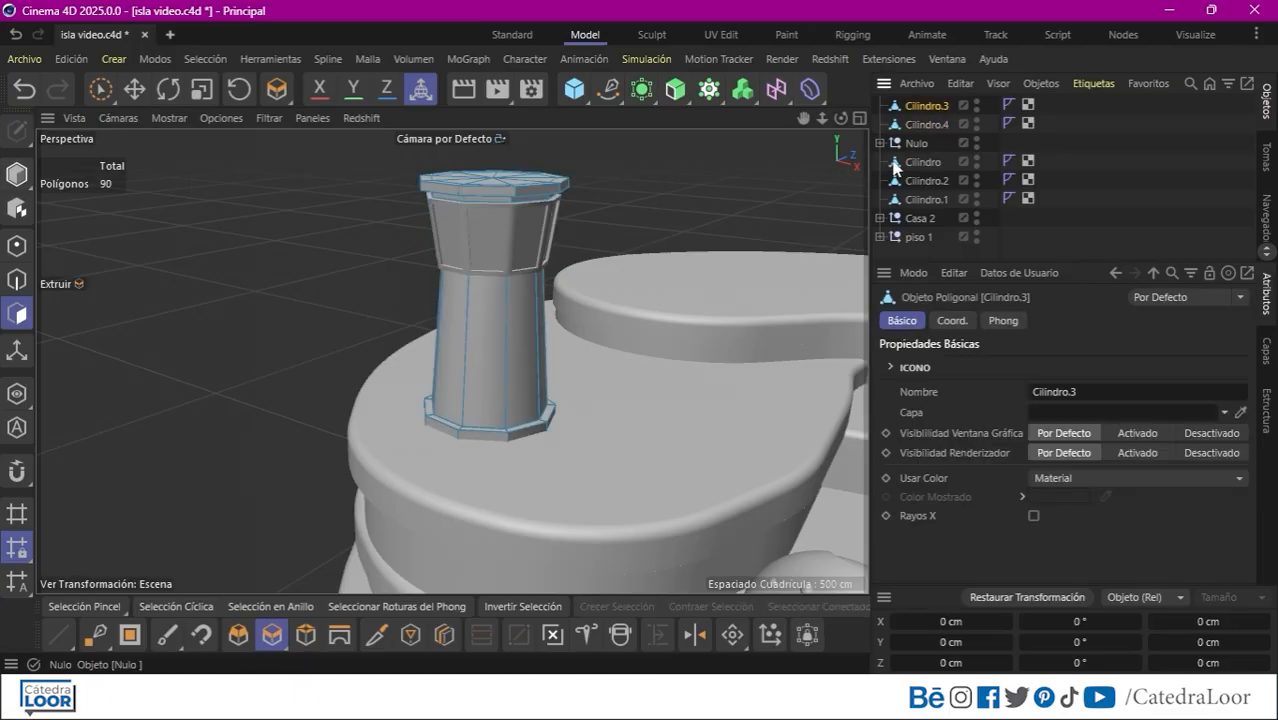
pyautogui.click(444, 638)
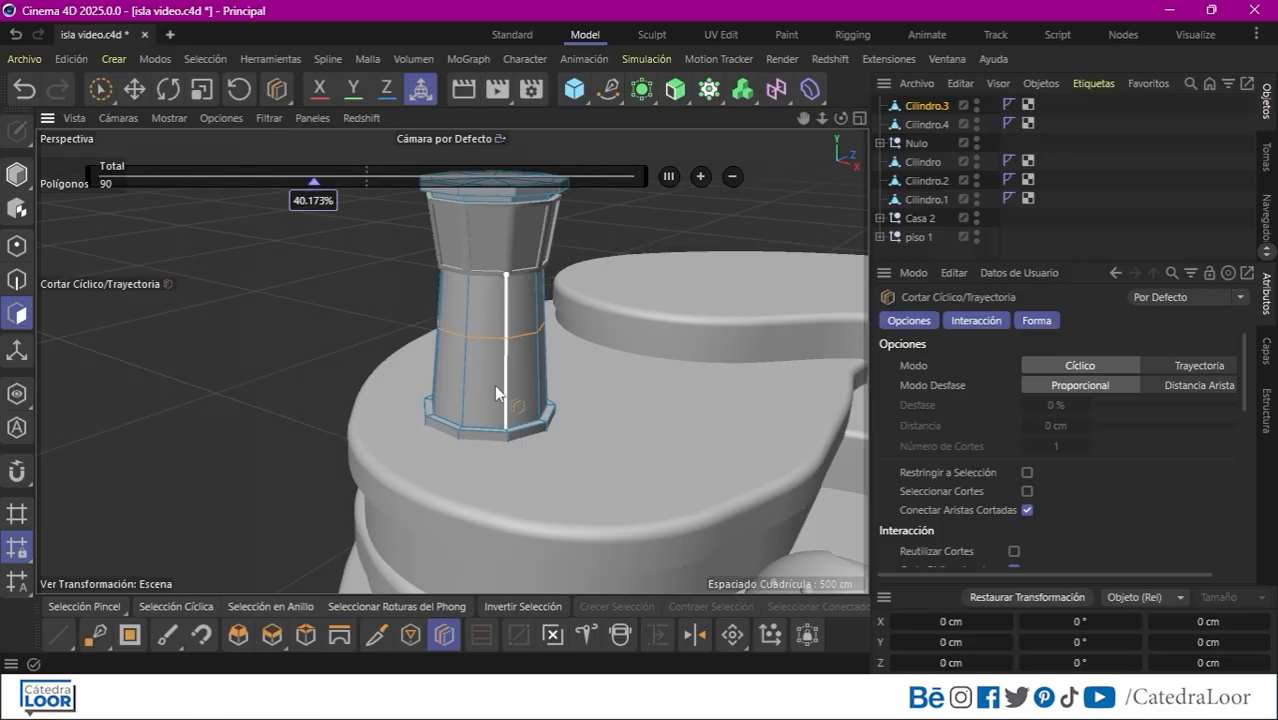
pyautogui.click(465, 379)
pyautogui.press('Escape')
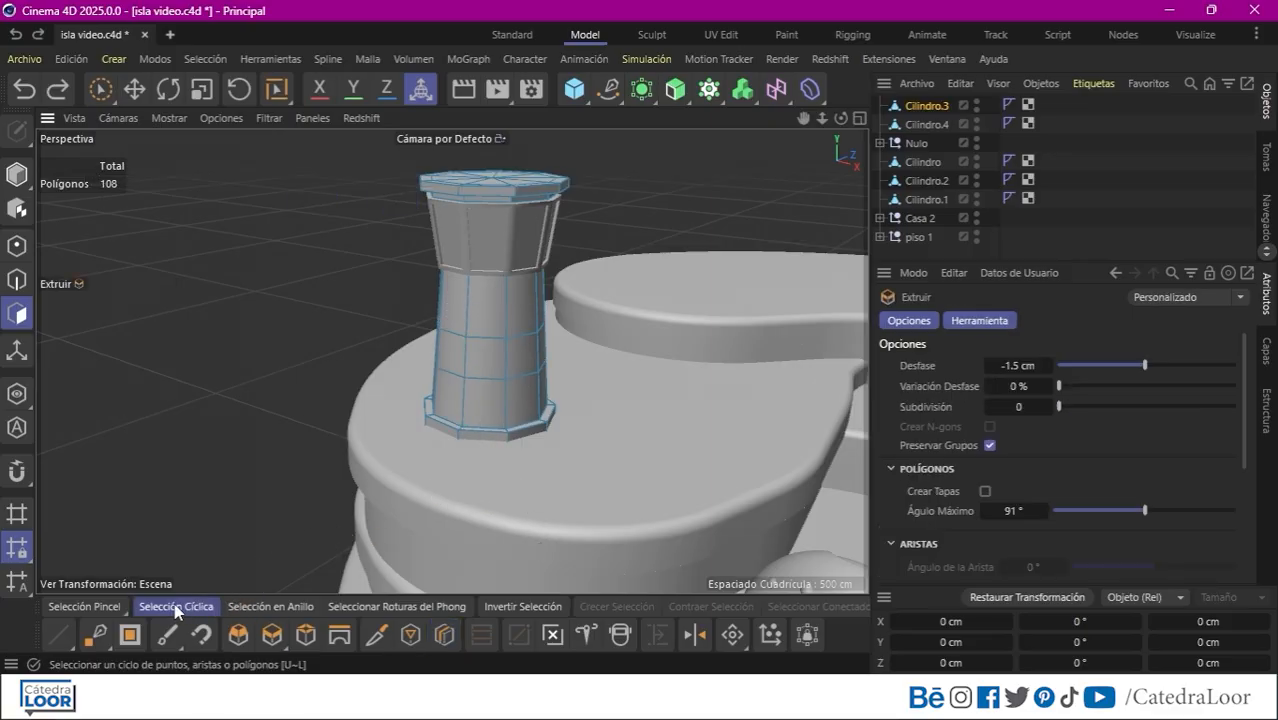
# Select the polygon band between the two shaft cuts, inset each face about 2.9 cm and extrude the panels inward about 1.1 cm.
pyautogui.click(175, 607)
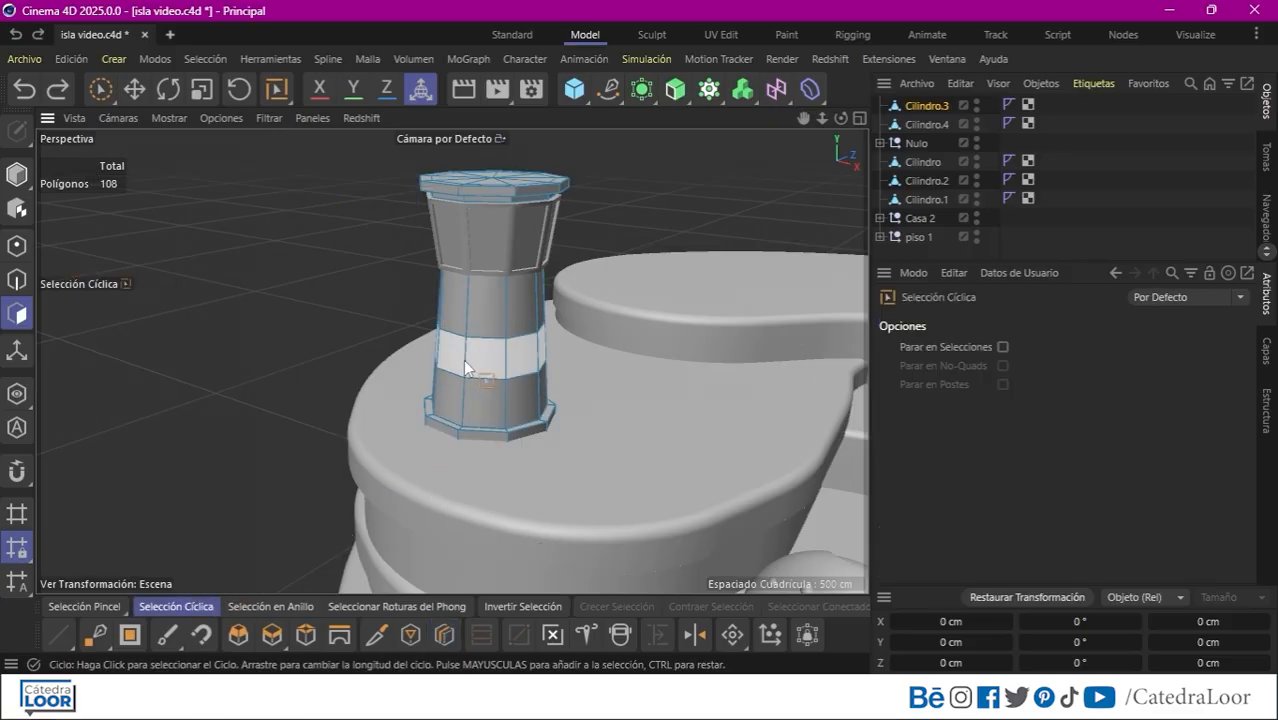
pyautogui.click(465, 368)
pyautogui.click(306, 634)
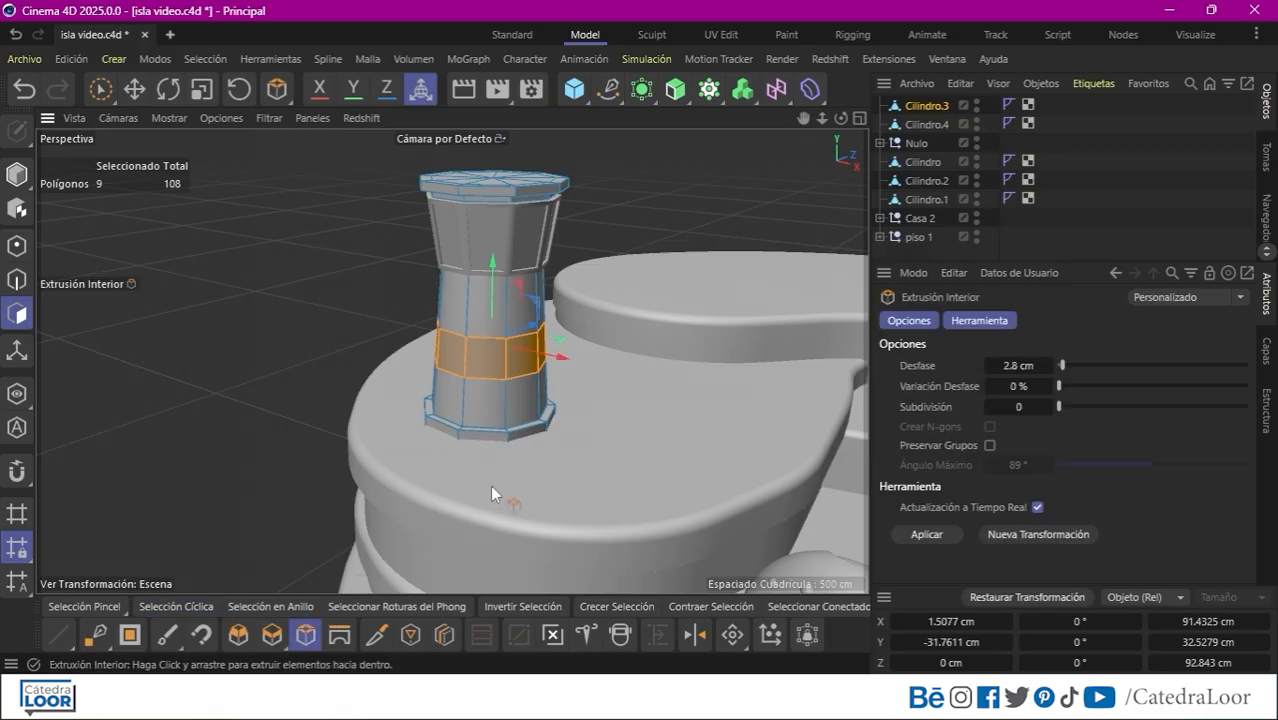
pyautogui.moveTo(490, 485); pyautogui.dragTo(473, 497)
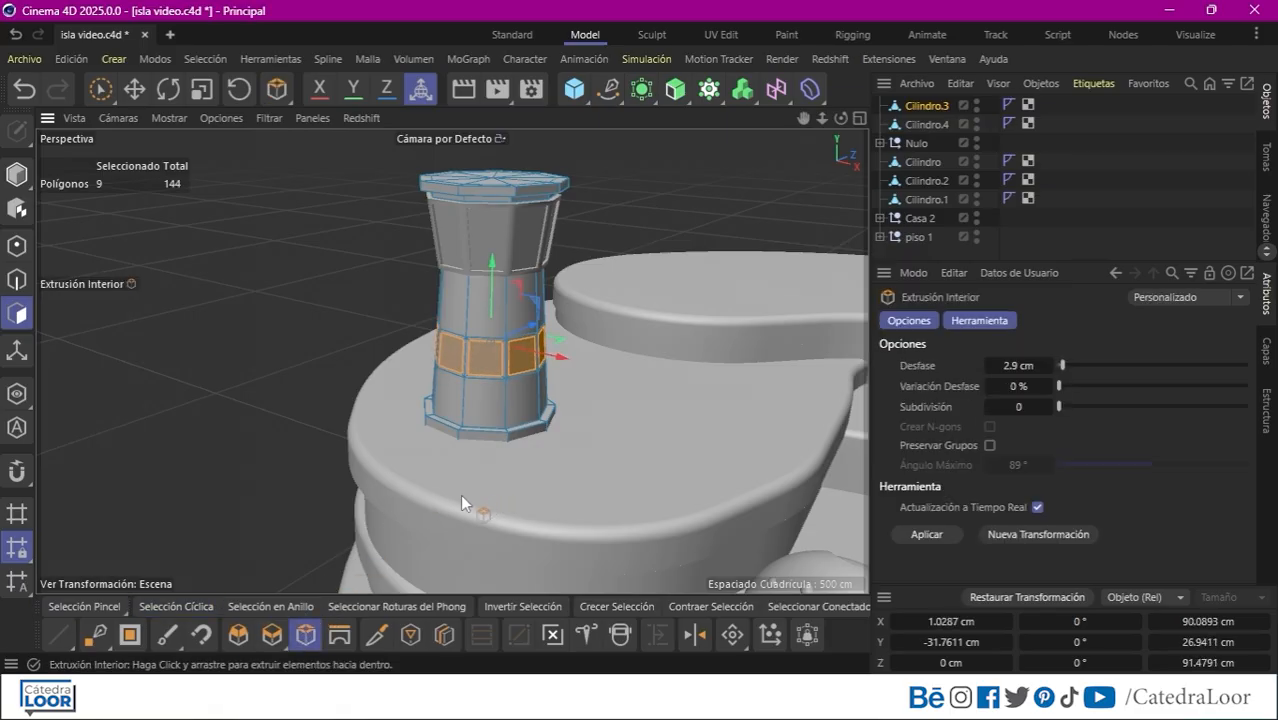
pyautogui.click(272, 634)
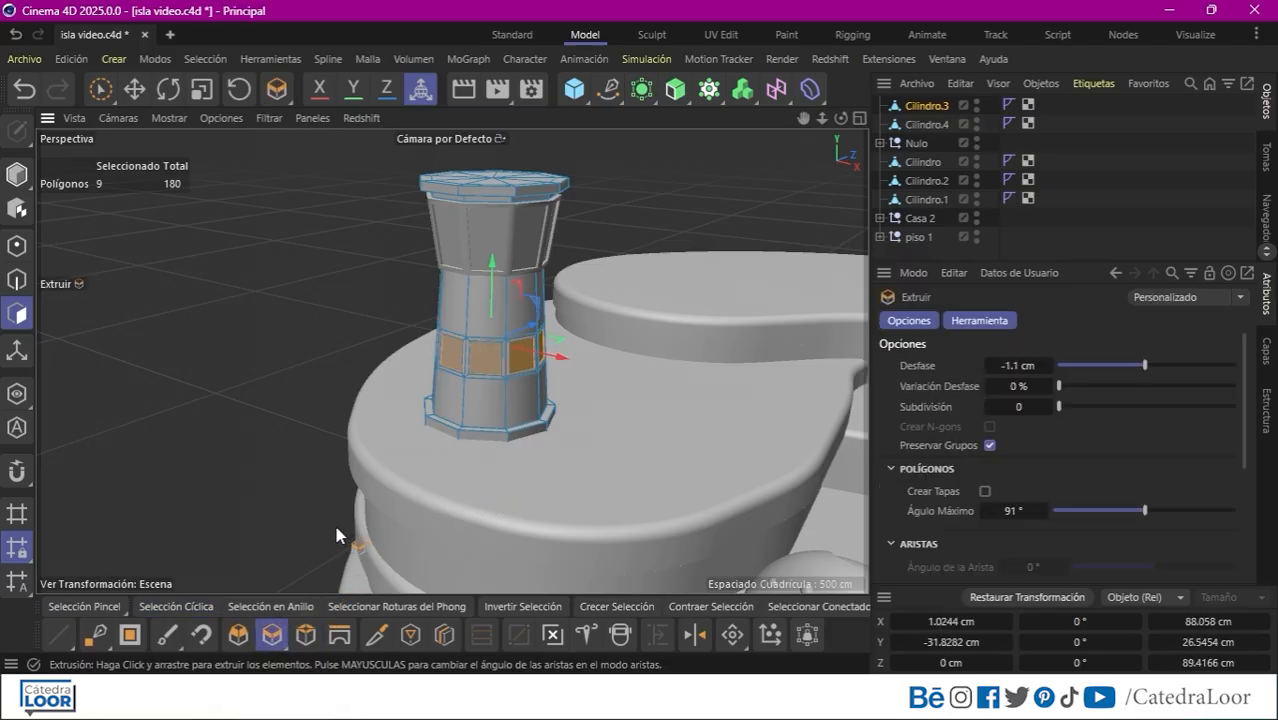
# Divide the recessed shaft panels with seven evenly spaced horizontal loop cuts.
pyautogui.press('k')
pyautogui.press('l')
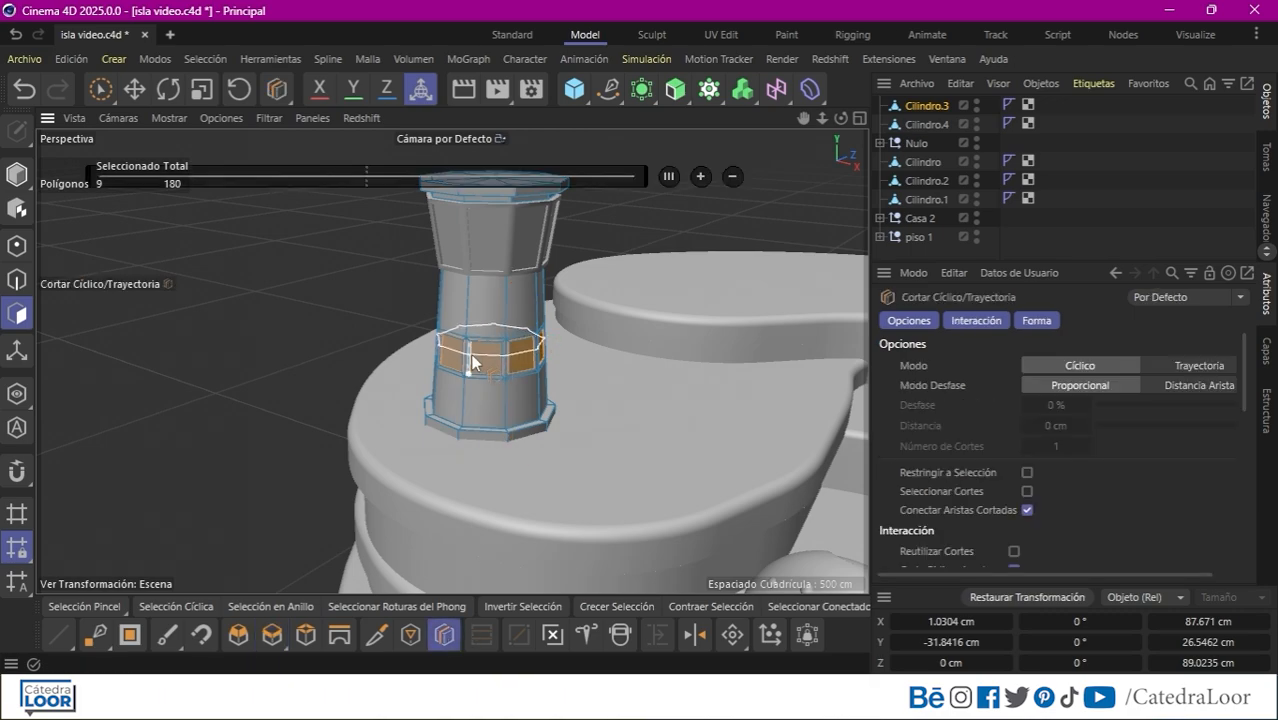
pyautogui.click(472, 363)
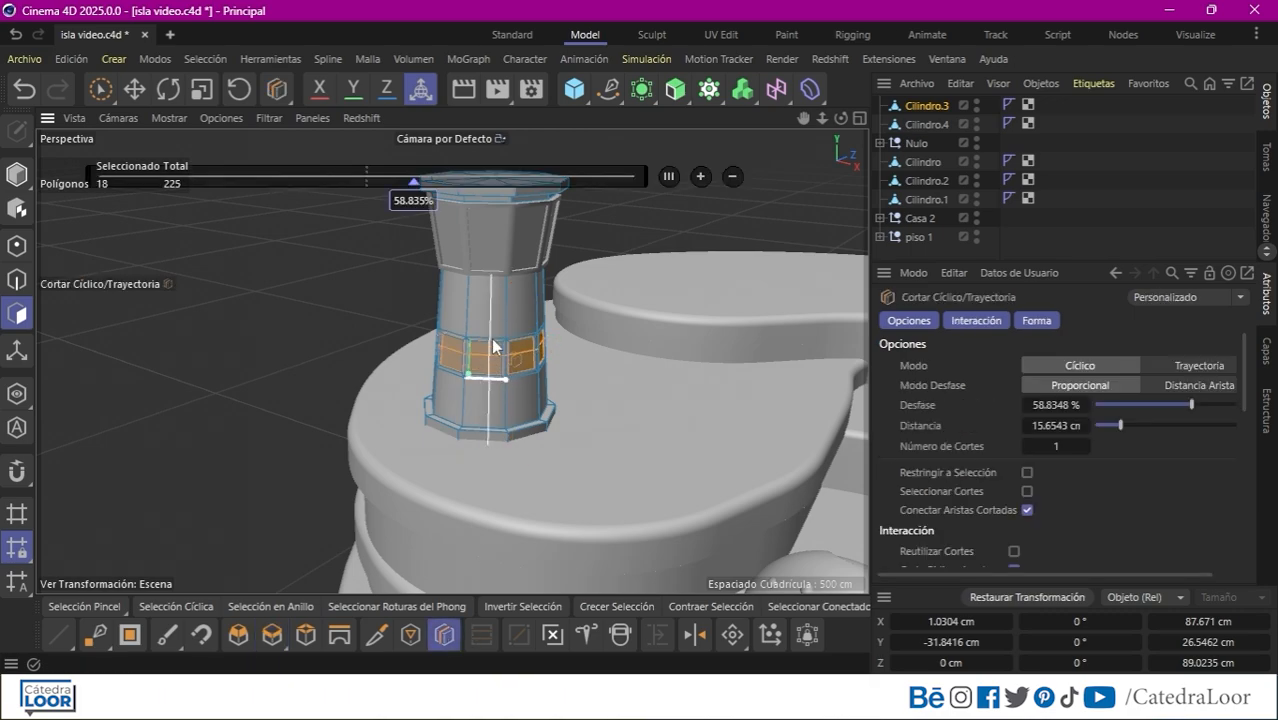
pyautogui.click(700, 177)
pyautogui.click(700, 177)
pyautogui.click(700, 177)
pyautogui.click(700, 177)
pyautogui.click(700, 177)
pyautogui.click(700, 177)
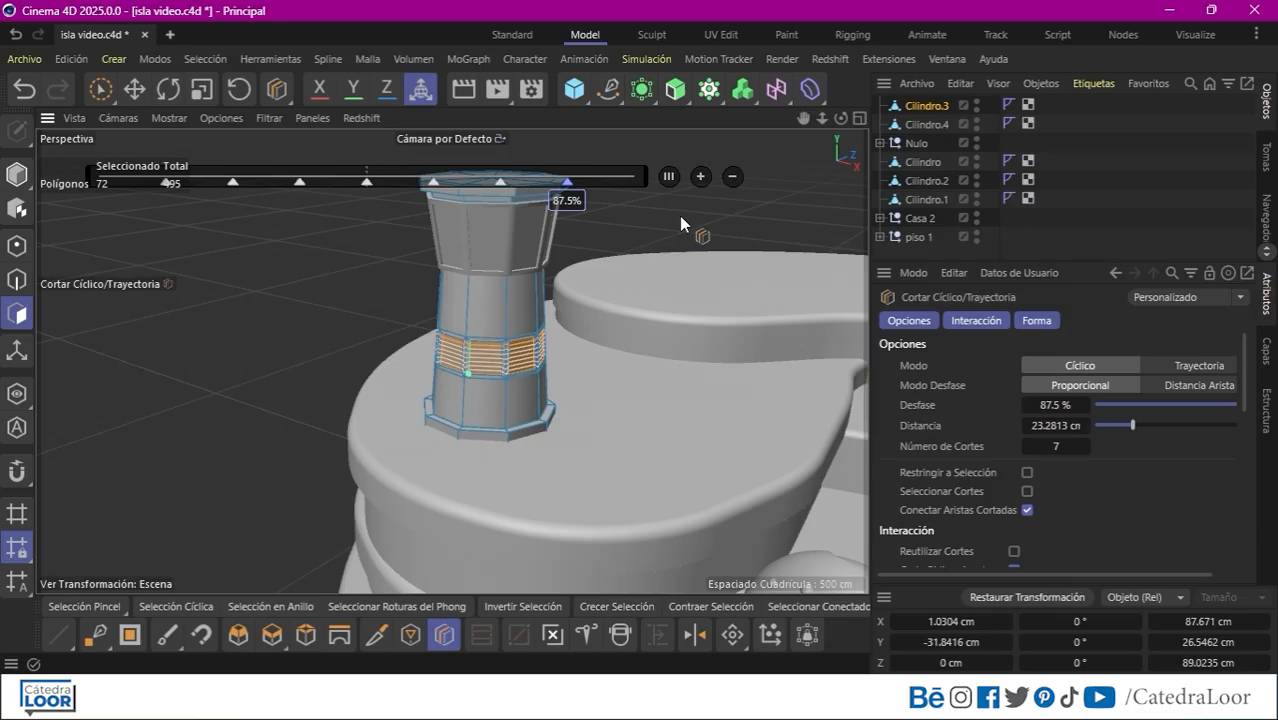
# Inset the thin panel strips individually by about 0.8 cm and extrude them inward about 0.8 cm to form louvres.
pyautogui.scroll(5, 600, 300)
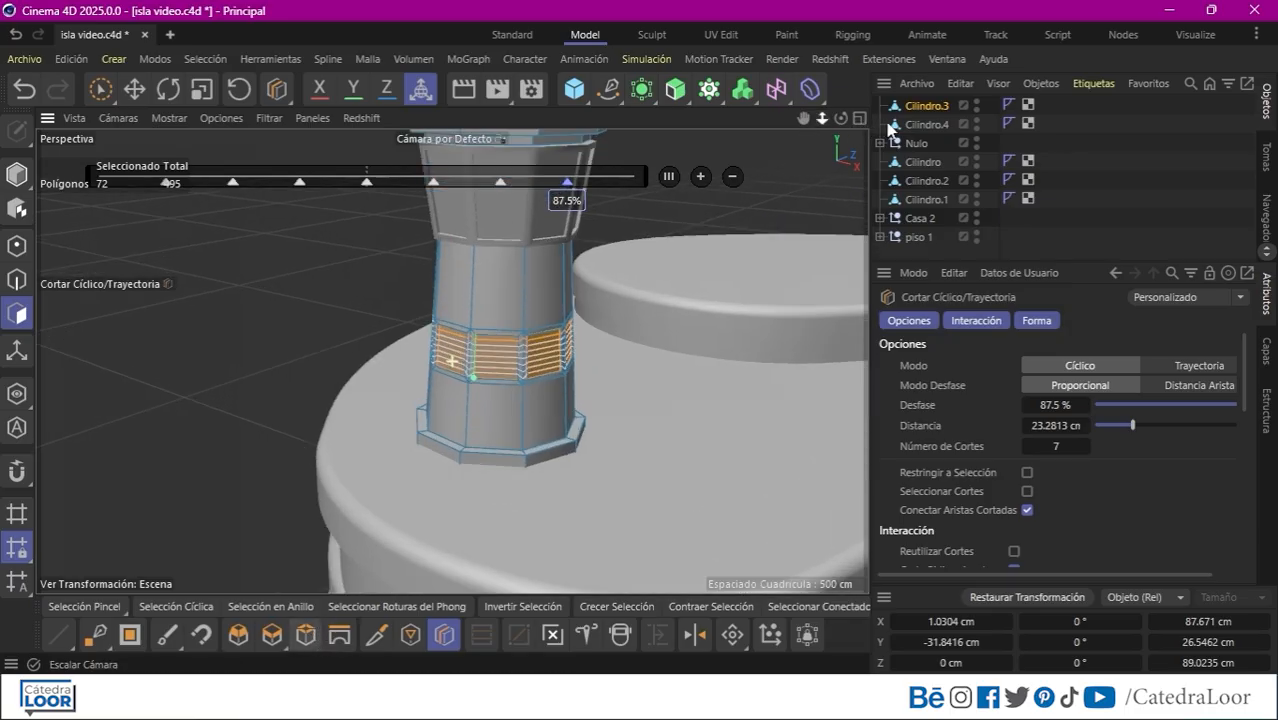
pyautogui.click(305, 635)
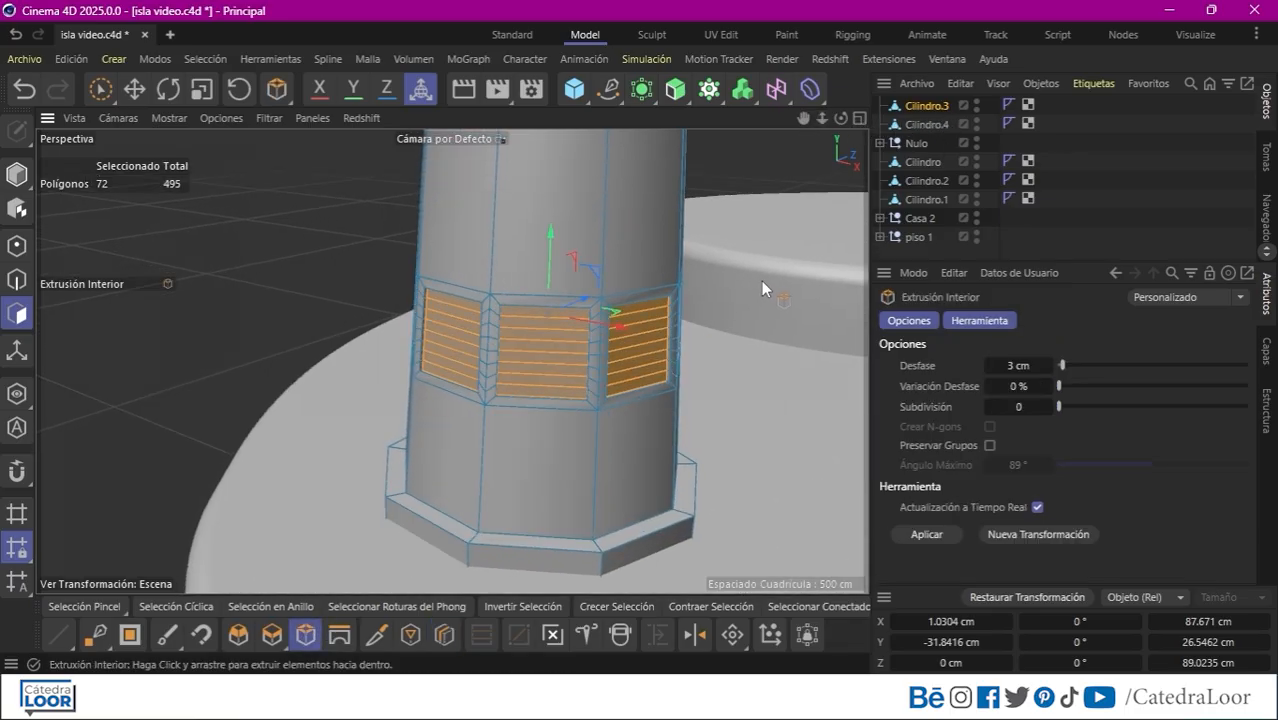
pyautogui.moveTo(761, 281); pyautogui.dragTo(754, 284)
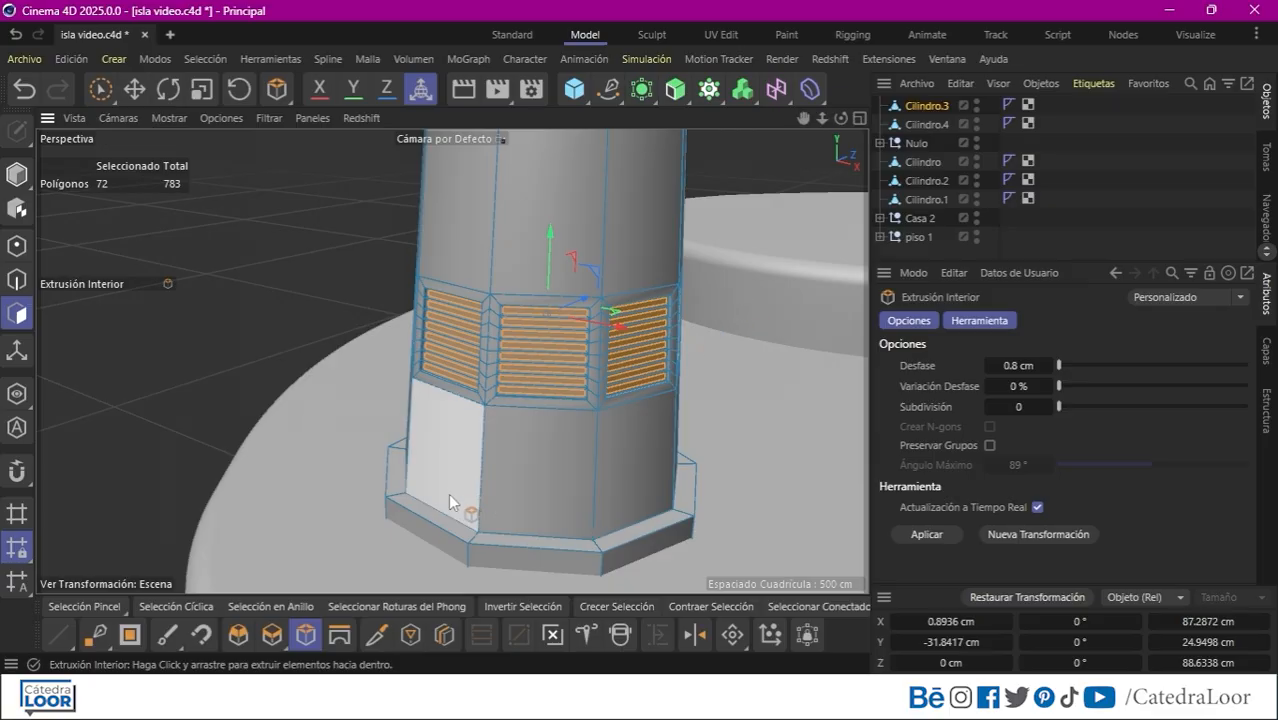
pyautogui.press('d')
pyautogui.moveTo(350, 522); pyautogui.dragTo(324, 504)
pyautogui.press('Return')
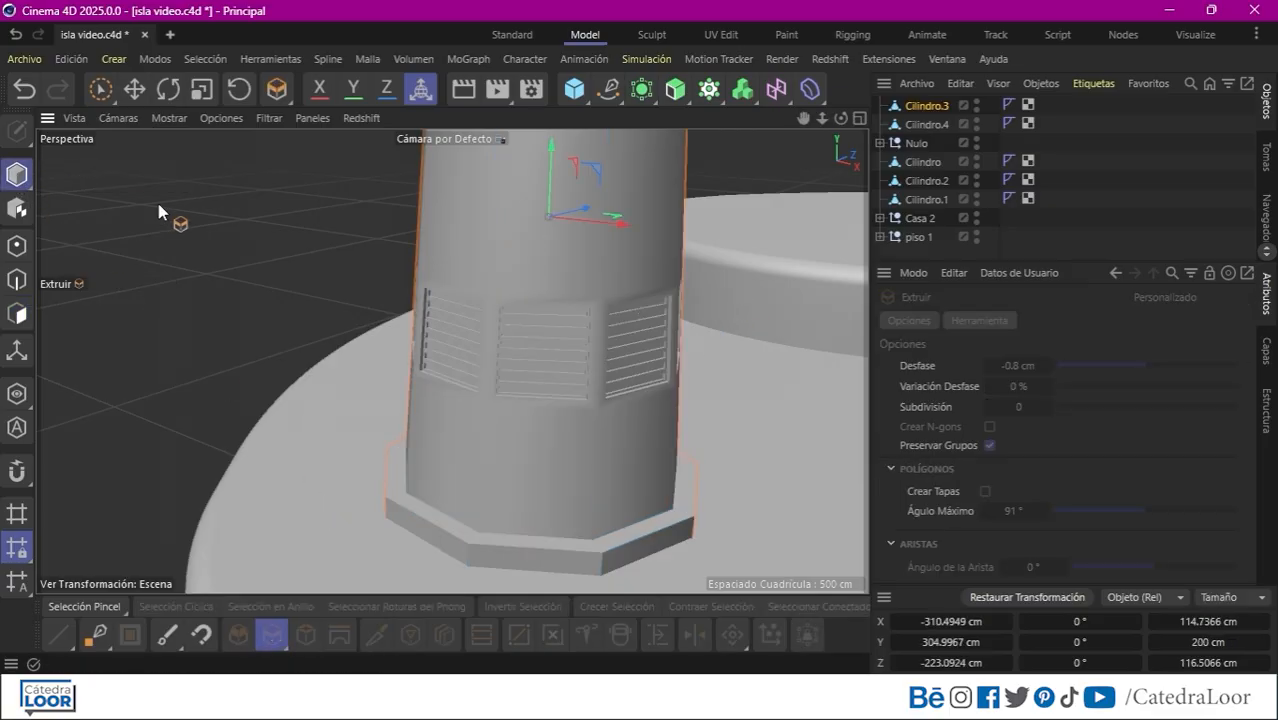
# Add a cube to the scene and move it next to the new tower on the upper terrace.
pyautogui.moveTo(822, 119); pyautogui.dragTo(755, 209)
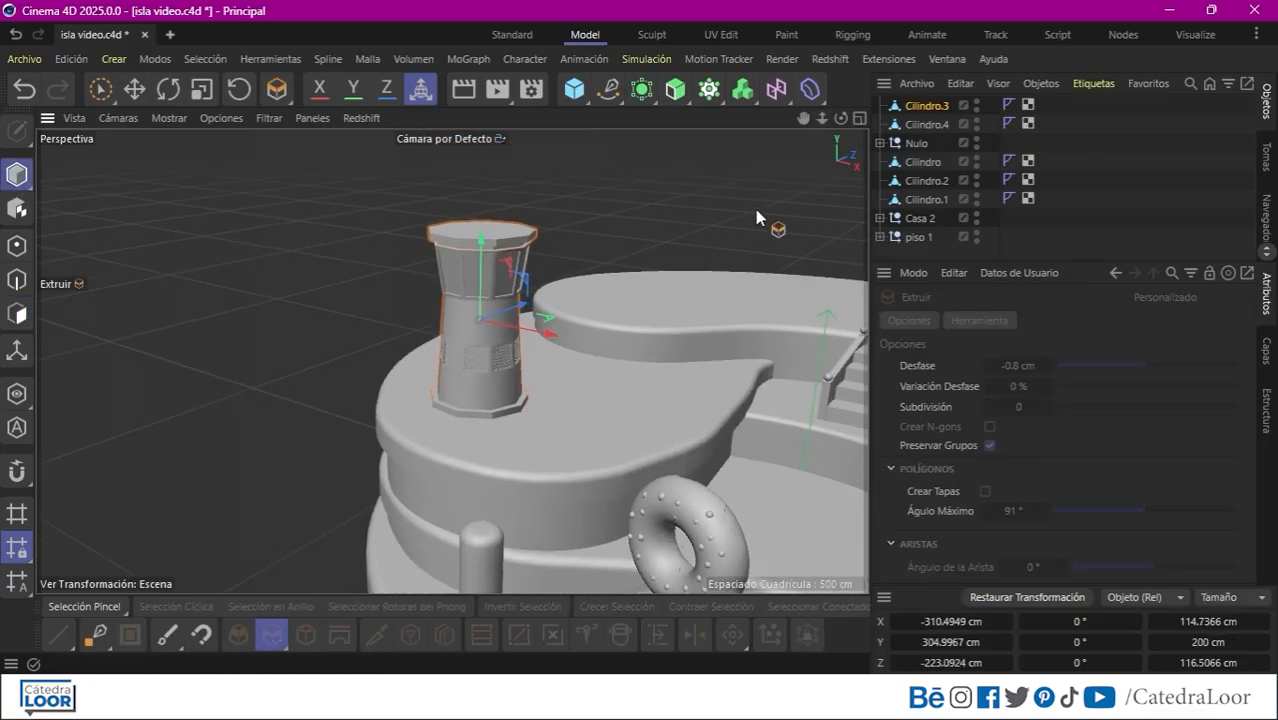
pyautogui.click(574, 90)
pyautogui.press('e')
pyautogui.moveTo(783, 520); pyautogui.dragTo(460, 280)
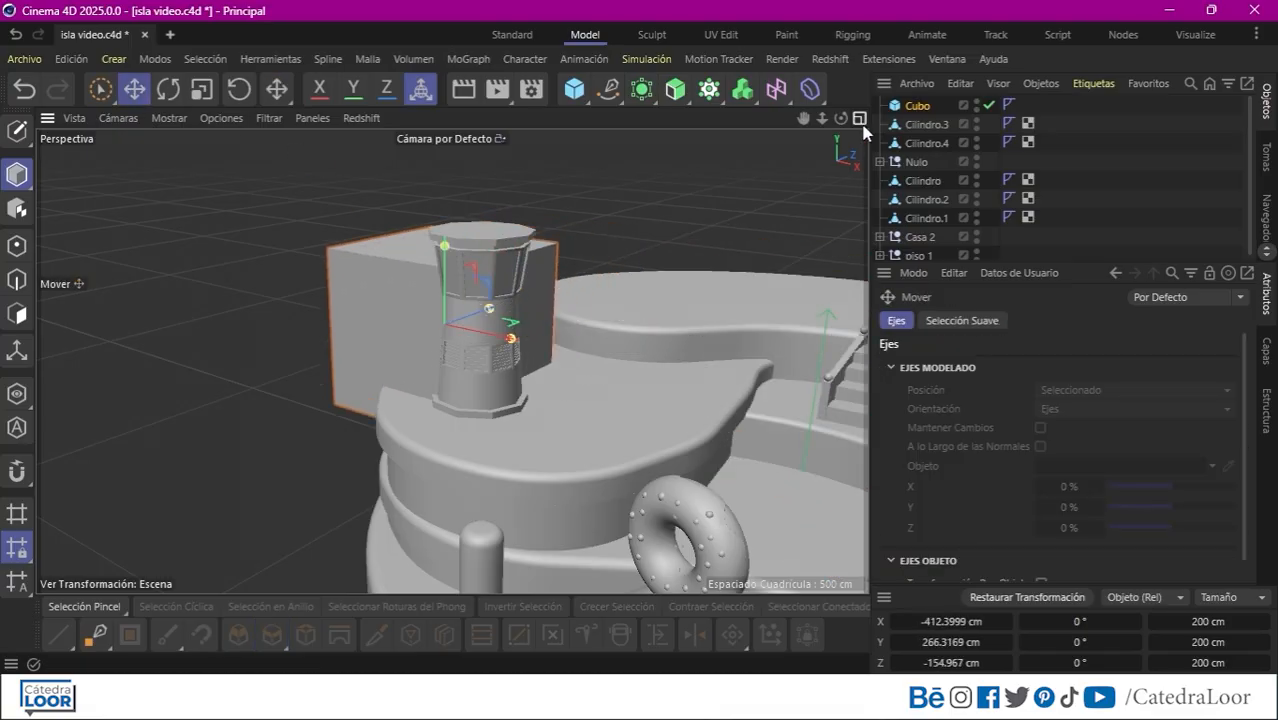
# Scale the cube to about 16.9 × 16.9 × 38.8 cm and centre it on the tower's cap at about X -310.9, Y 410.1, Z -223.9 cm.
pyautogui.press('F2')
pyautogui.scroll(5, 736, 204)
pyautogui.moveTo(390, 170); pyautogui.dragTo(390, 264)
pyautogui.moveTo(446, 350); pyautogui.dragTo(338, 332)
pyautogui.press('t')
pyautogui.moveTo(523, 334); pyautogui.dragTo(523, 319)
pyautogui.press('e')
pyautogui.moveTo(521, 287); pyautogui.dragTo(520, 293)
pyautogui.moveTo(70, 430); pyautogui.dragTo(71, 360)
pyautogui.middleClick(250, 242)
pyautogui.keyDown('alt'); pyautogui.moveTo(500, 220); pyautogui.dragTo(870, 115, button='right'); pyautogui.keyUp('alt')
pyautogui.keyDown('alt'); pyautogui.moveTo(840, 115); pyautogui.dragTo(683, 421, button='middle'); pyautogui.keyUp('alt')
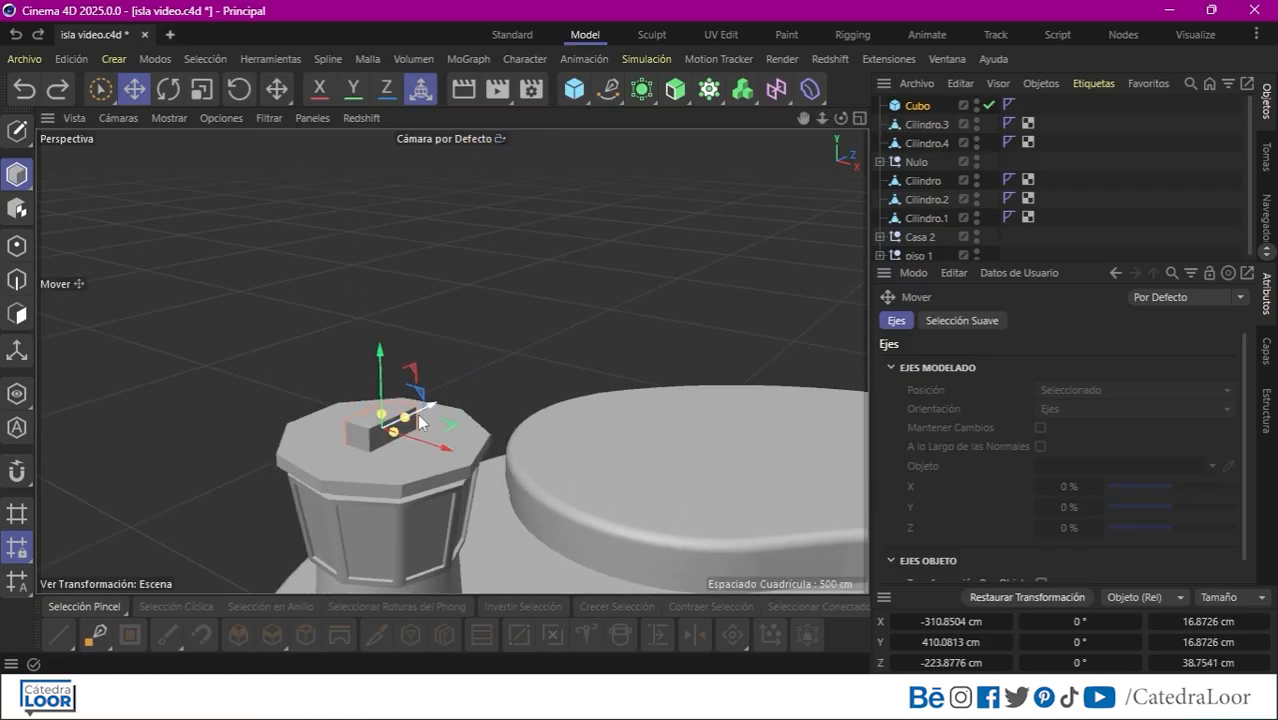
# Make the cube editable, inset its top face to about 8.7 × 30.6 cm and extrude that face upward about 18.3 cm.
pyautogui.click(16, 130)
pyautogui.click(16, 317)
pyautogui.click(84, 606)
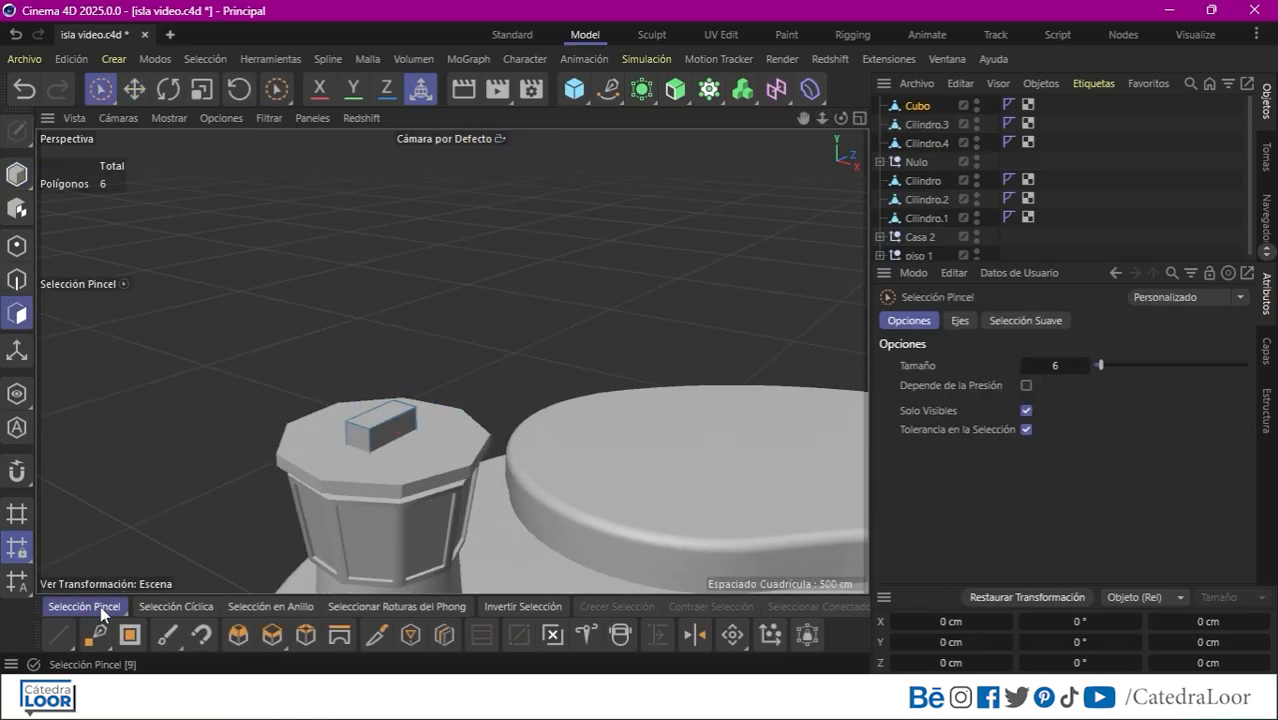
pyautogui.click(381, 413)
pyautogui.click(307, 633)
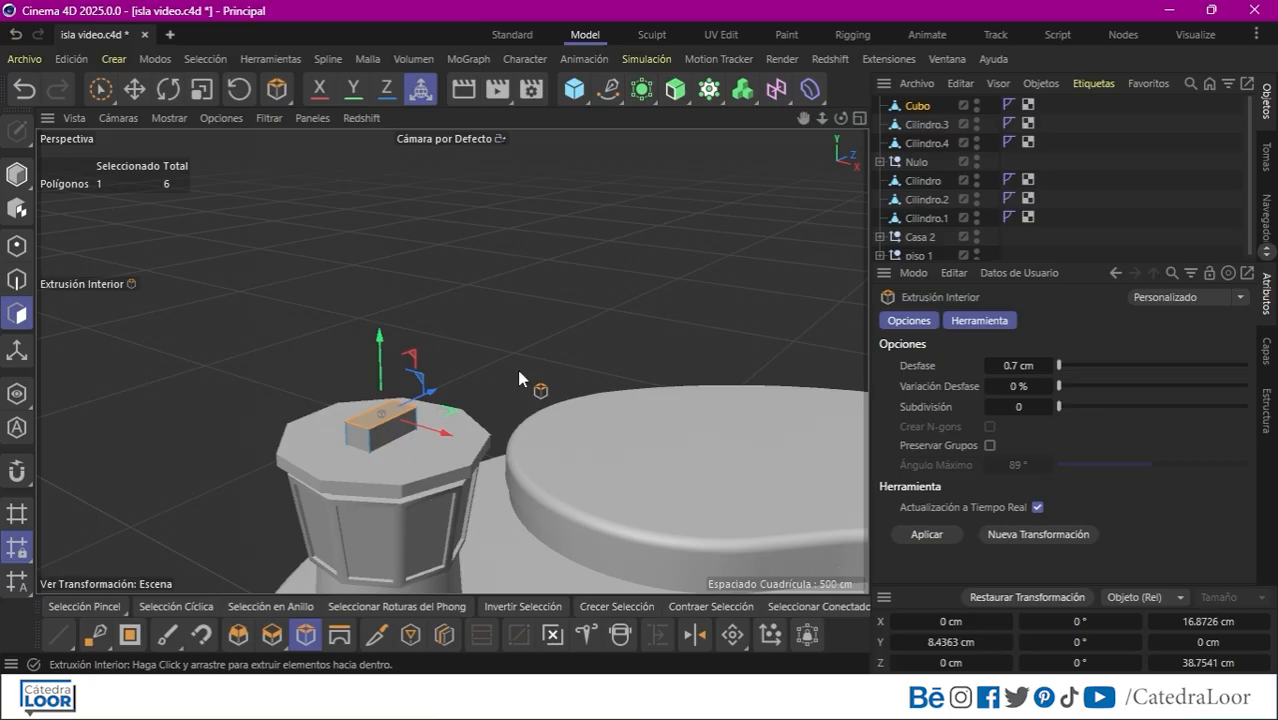
pyautogui.click(272, 633)
pyautogui.moveTo(245, 530); pyautogui.dragTo(401, 521)
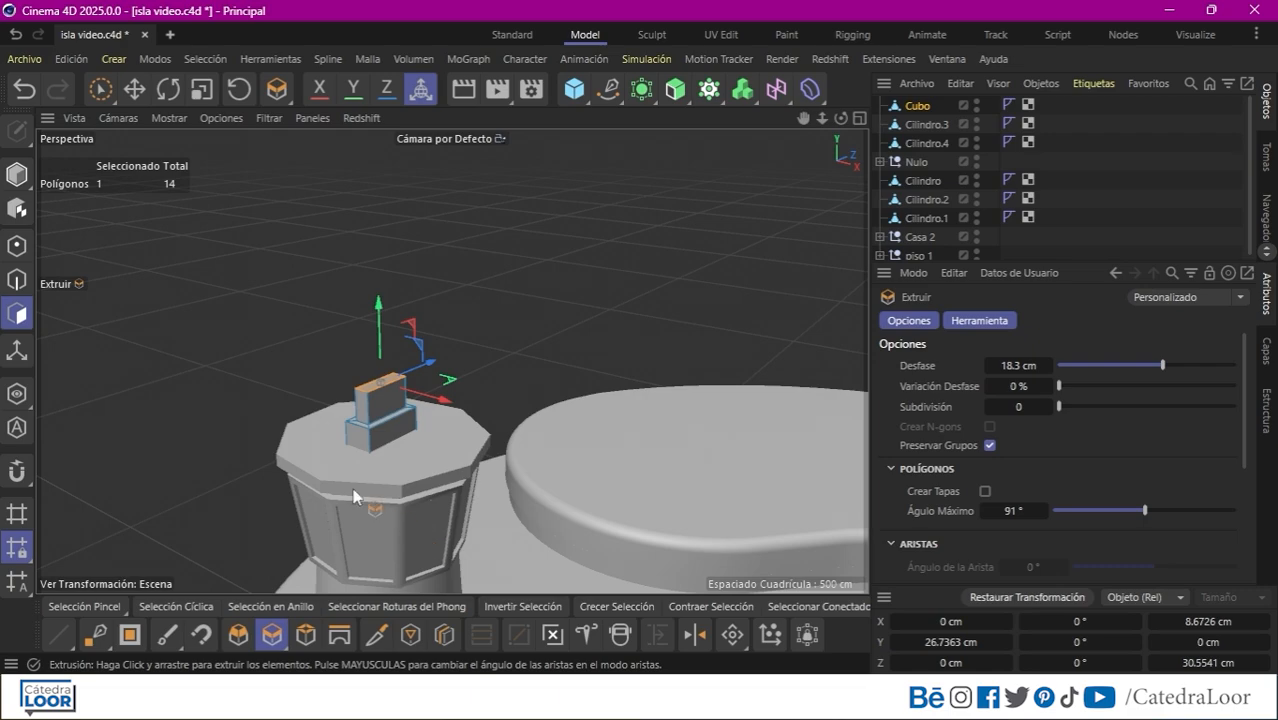
# Copy the small house's roof dish onto the upper-terrace tower's cap and scale it to about 54.6 × 16.5 × 54.6 cm.
pyautogui.moveTo(814, 121); pyautogui.dragTo(735, 12)
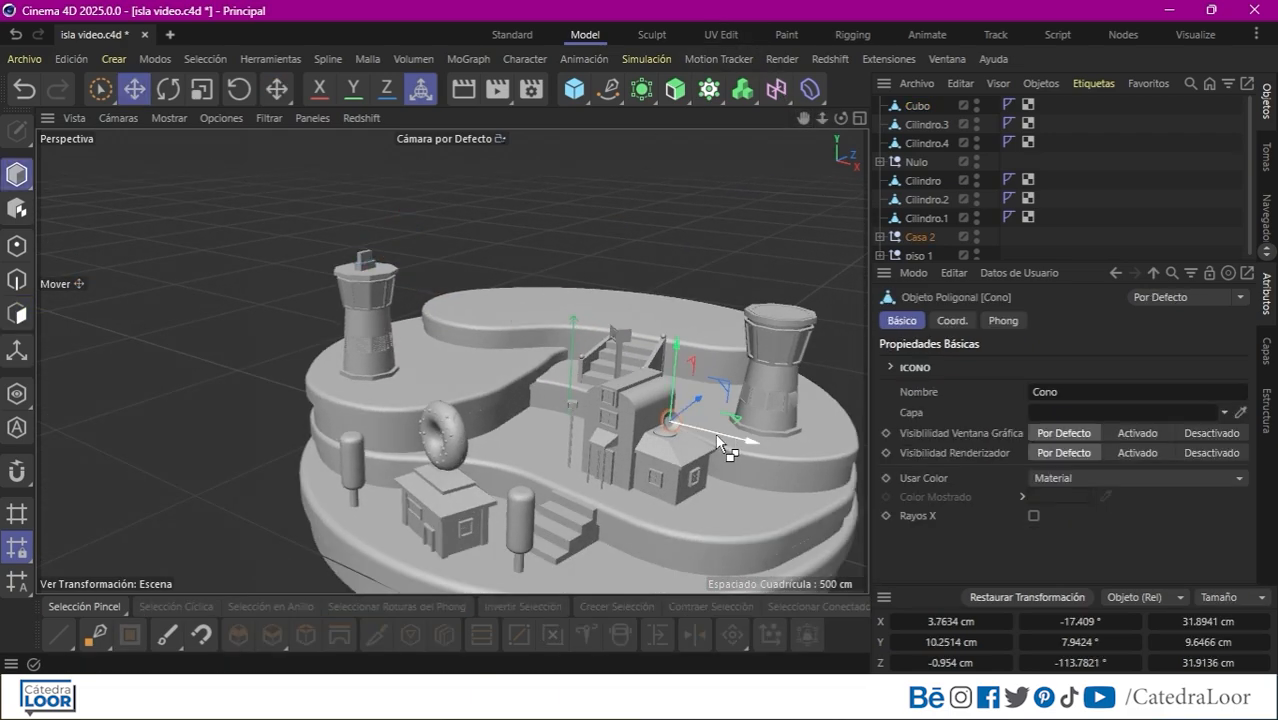
pyautogui.keyDown('ctrl'); pyautogui.moveTo(715, 433); pyautogui.dragTo(368, 254); pyautogui.keyUp('ctrl')
pyautogui.click(203, 92)
pyautogui.moveTo(264, 260); pyautogui.dragTo(370, 275)
pyautogui.moveTo(370, 283); pyautogui.dragTo(475, 290)
pyautogui.moveTo(266, 280); pyautogui.dragTo(284, 281)
# Rotate and shift the copied dish in plan so that it stands beside the stepped block on the tower's cap.
pyautogui.click(859, 118)
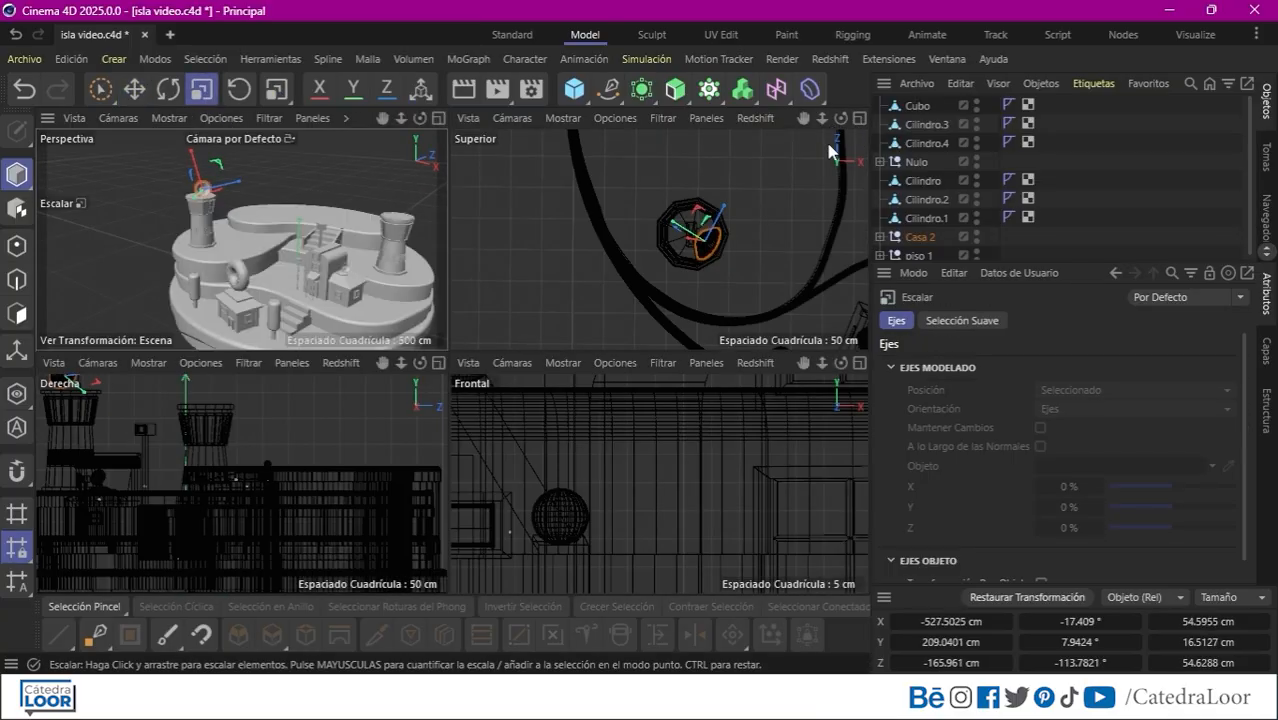
pyautogui.click(859, 118)
pyautogui.scroll(5, 440, 330)
pyautogui.click(168, 90)
pyautogui.click(421, 90)
pyautogui.moveTo(648, 342); pyautogui.dragTo(646, 362)
pyautogui.click(134, 90)
pyautogui.moveTo(731, 324); pyautogui.dragTo(715, 300)
pyautogui.click(168, 90)
pyautogui.click(134, 90)
pyautogui.moveTo(690, 358); pyautogui.dragTo(693, 342)
pyautogui.click(168, 90)
# Fine-tune the dish's placement to about X -535.0, Y 214.5, Z -157.1 cm with rotation of about 11.7°, 6.4°, -108.8°.
pyautogui.click(859, 118)
pyautogui.click(438, 118)
pyautogui.scroll(5, 350, 210)
pyautogui.moveTo(432, 302); pyautogui.dragTo(587, 393)
pyautogui.click(168, 90)
pyautogui.click(134, 90)
pyautogui.scroll(5, 452, 362)
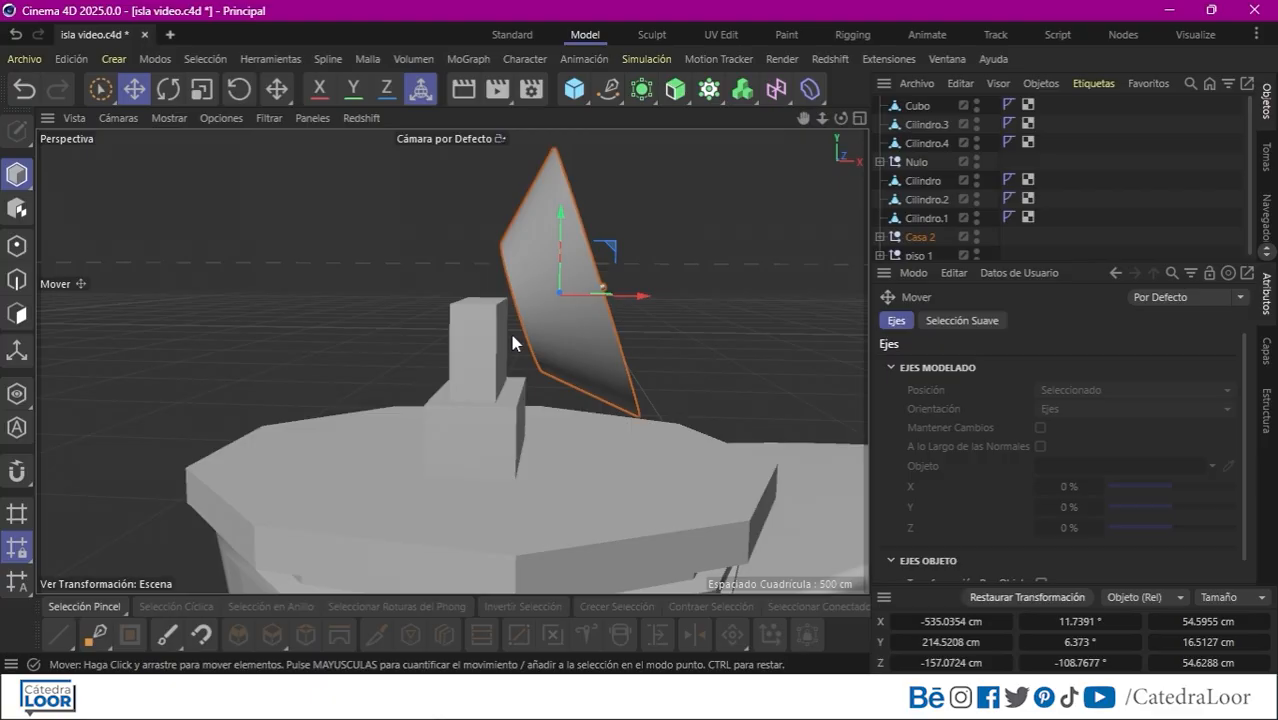
# Inset the stepped block's upper side face towards the dish by 6.3 cm and raise the inner face to Y about 23.1 cm.
pyautogui.click(474, 370)
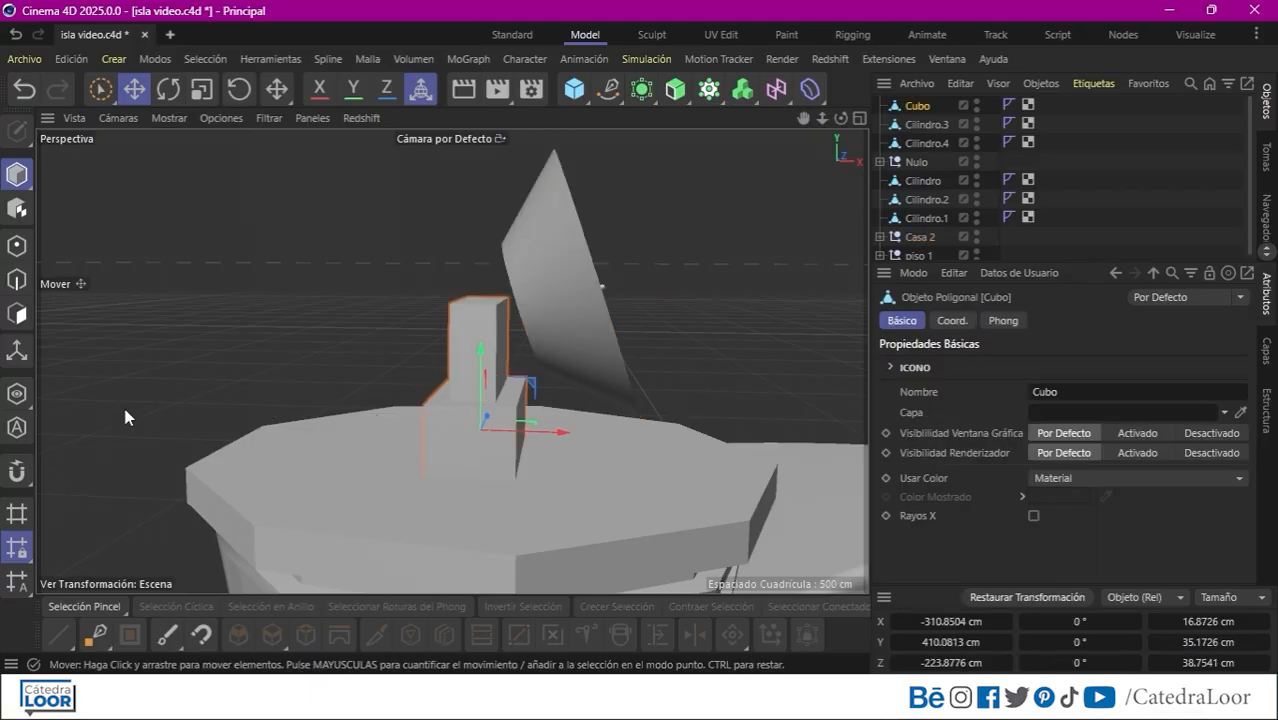
pyautogui.click(17, 314)
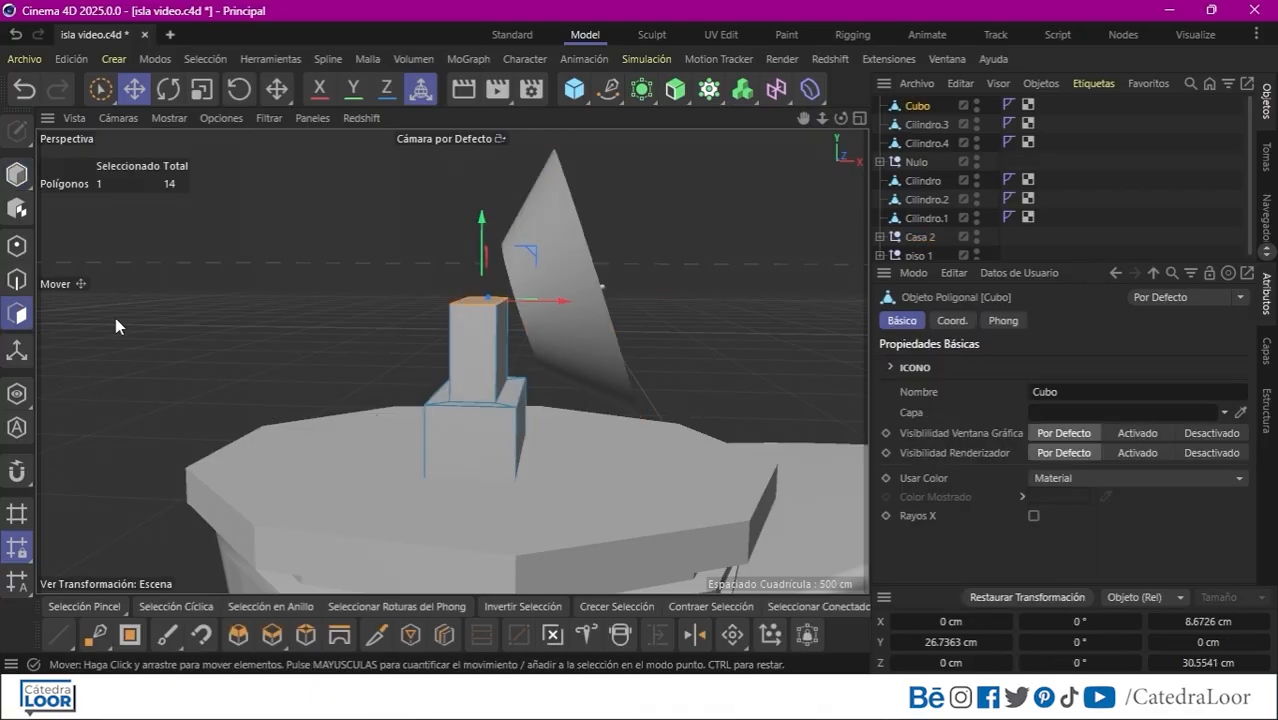
pyautogui.click(502, 350)
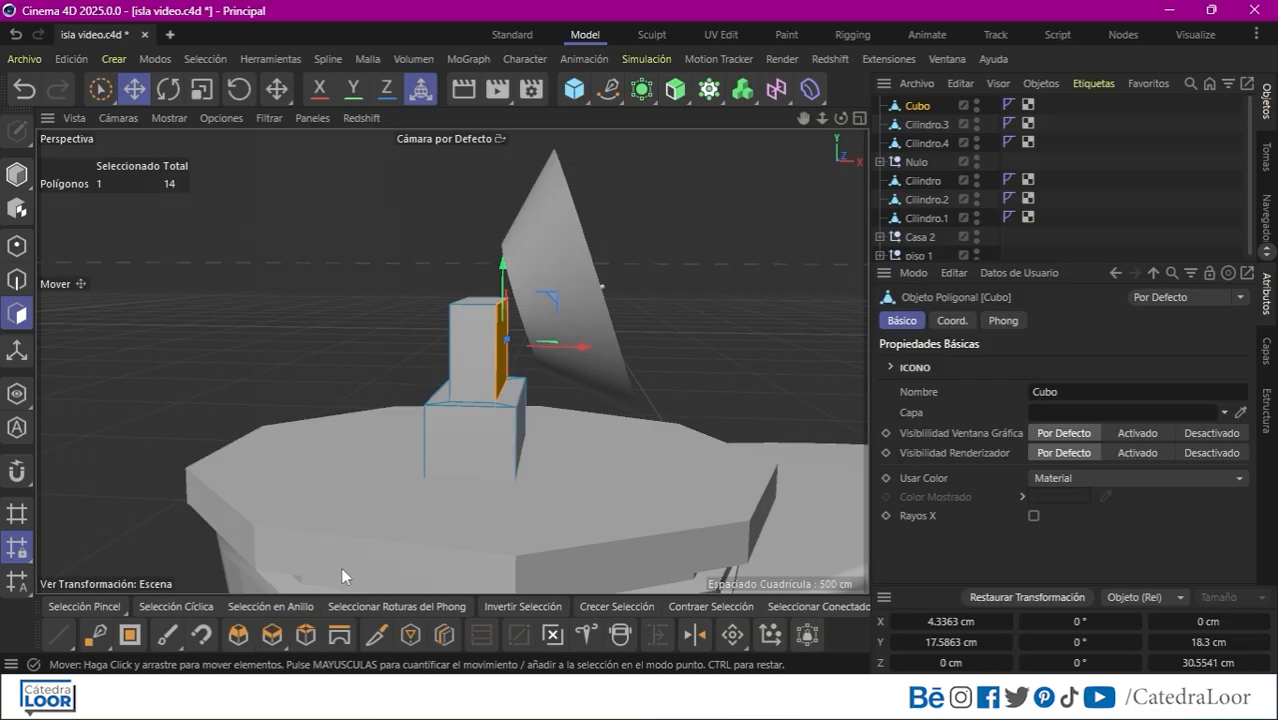
pyautogui.click(306, 635)
pyautogui.moveTo(474, 467)
pyautogui.mouseDown()
pyautogui.moveTo(495, 466)
pyautogui.moveTo(464, 476)
pyautogui.mouseUp()
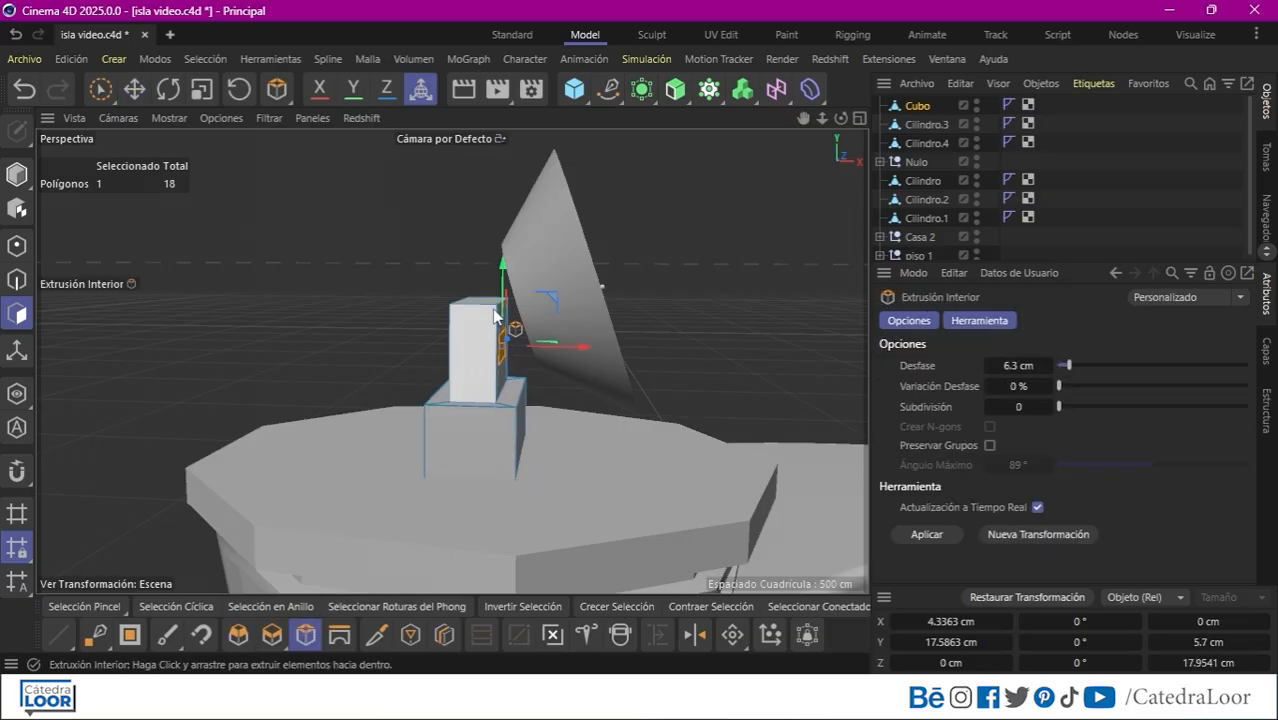
pyautogui.moveTo(501, 284); pyautogui.dragTo(500, 259)
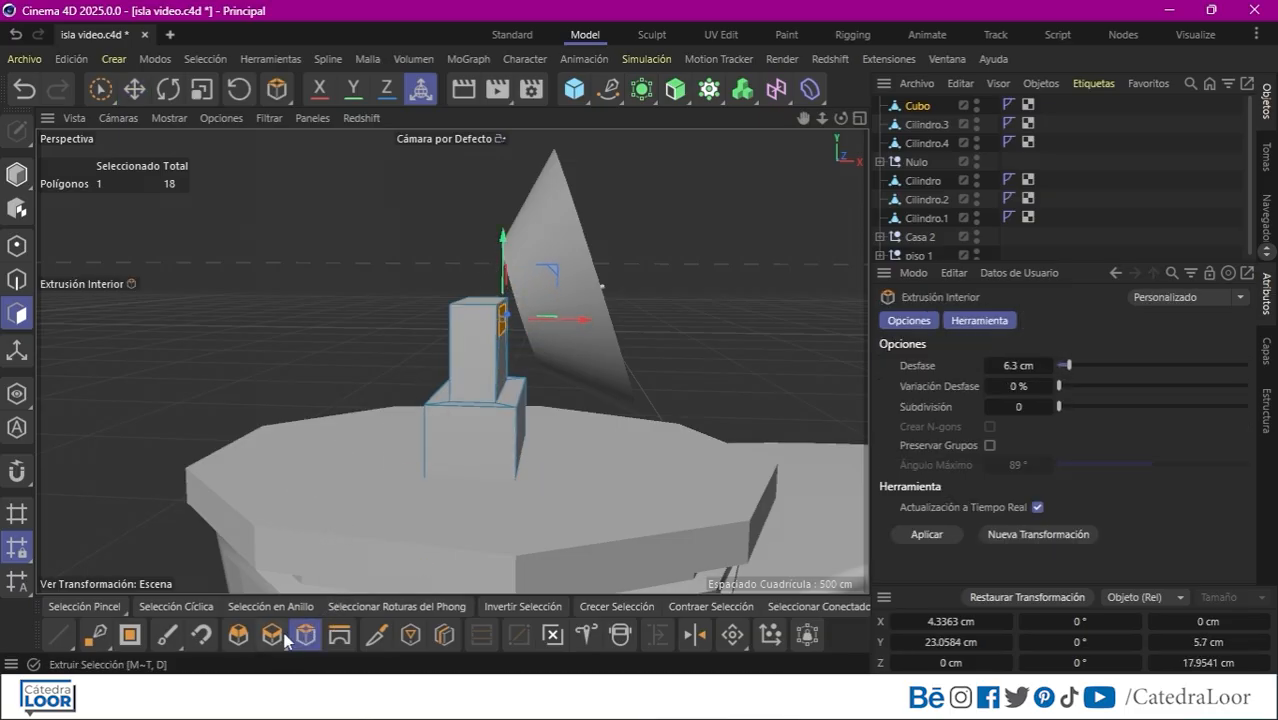
# Extrude the inset face about 3.5 cm towards the dish, then tilt and move it to about X 8.3, Y 26.0 cm.
pyautogui.click(273, 635)
pyautogui.moveTo(218, 538); pyautogui.dragTo(252, 538)
pyautogui.moveTo(522, 258); pyautogui.dragTo(522, 243)
pyautogui.press('r')
pyautogui.keyDown('alt'); pyautogui.moveTo(508, 266); pyautogui.dragTo(549, 268); pyautogui.keyUp('alt')
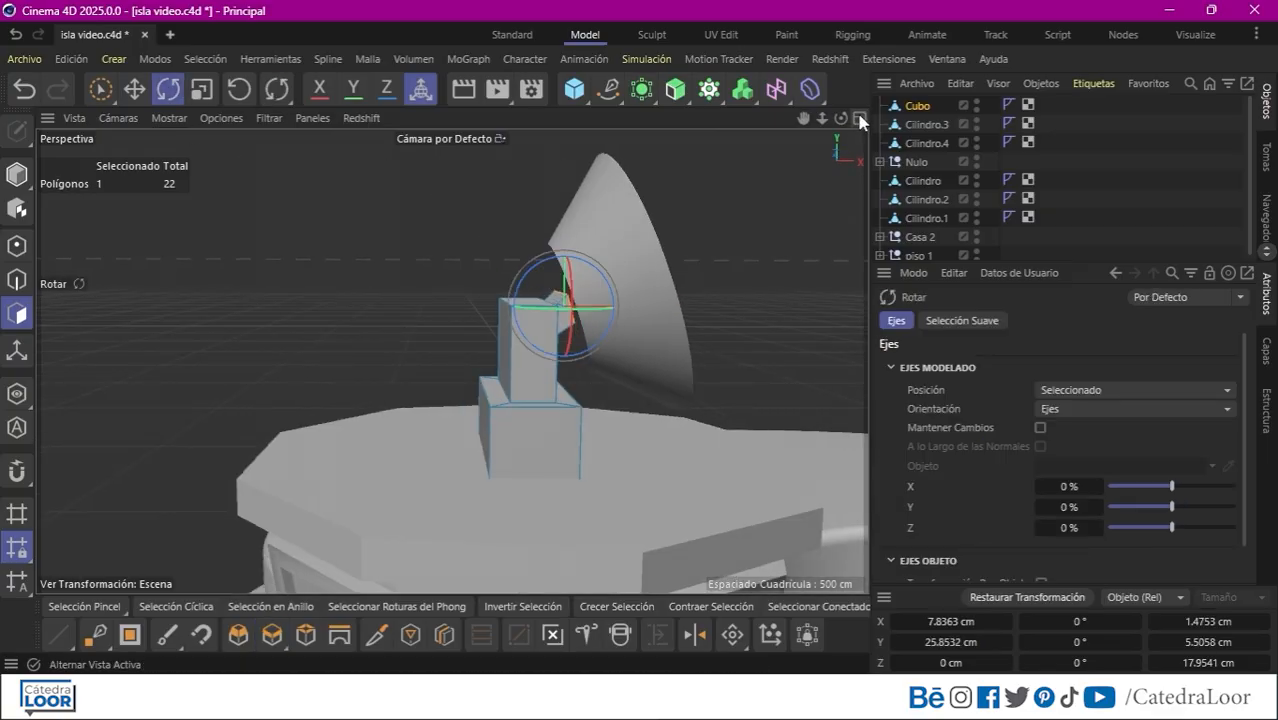
pyautogui.press('F4')
pyautogui.press('s')
pyautogui.press('e')
pyautogui.moveTo(530, 362); pyautogui.dragTo(568, 362)
pyautogui.moveTo(490, 282); pyautogui.dragTo(477, 306)
pyautogui.click(169, 90)
# Add two evenly spaced loop cuts across the length of the stepped block, dividing it into thirds.
pyautogui.press('F1')
pyautogui.keyDown('alt'); pyautogui.moveTo(460, 390); pyautogui.dragTo(515, 480); pyautogui.keyUp('alt')
pyautogui.press('k')
pyautogui.press('l')
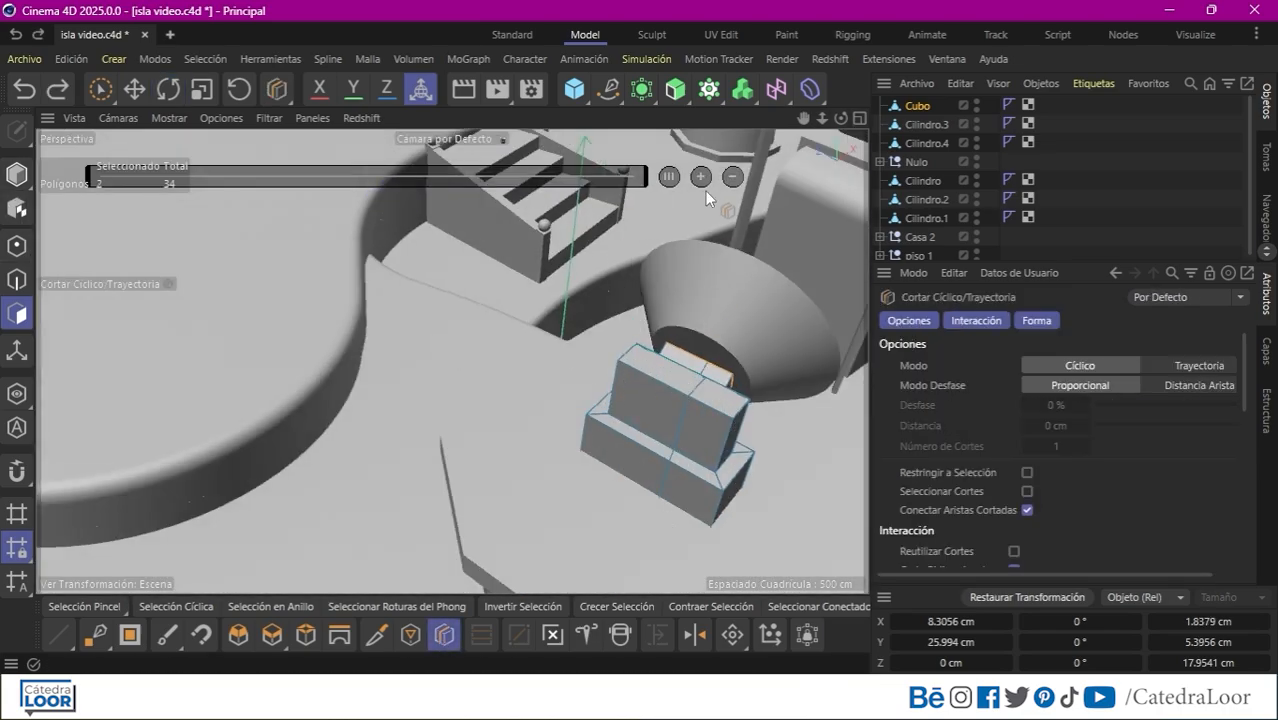
pyautogui.click(696, 410)
pyautogui.click(701, 177)
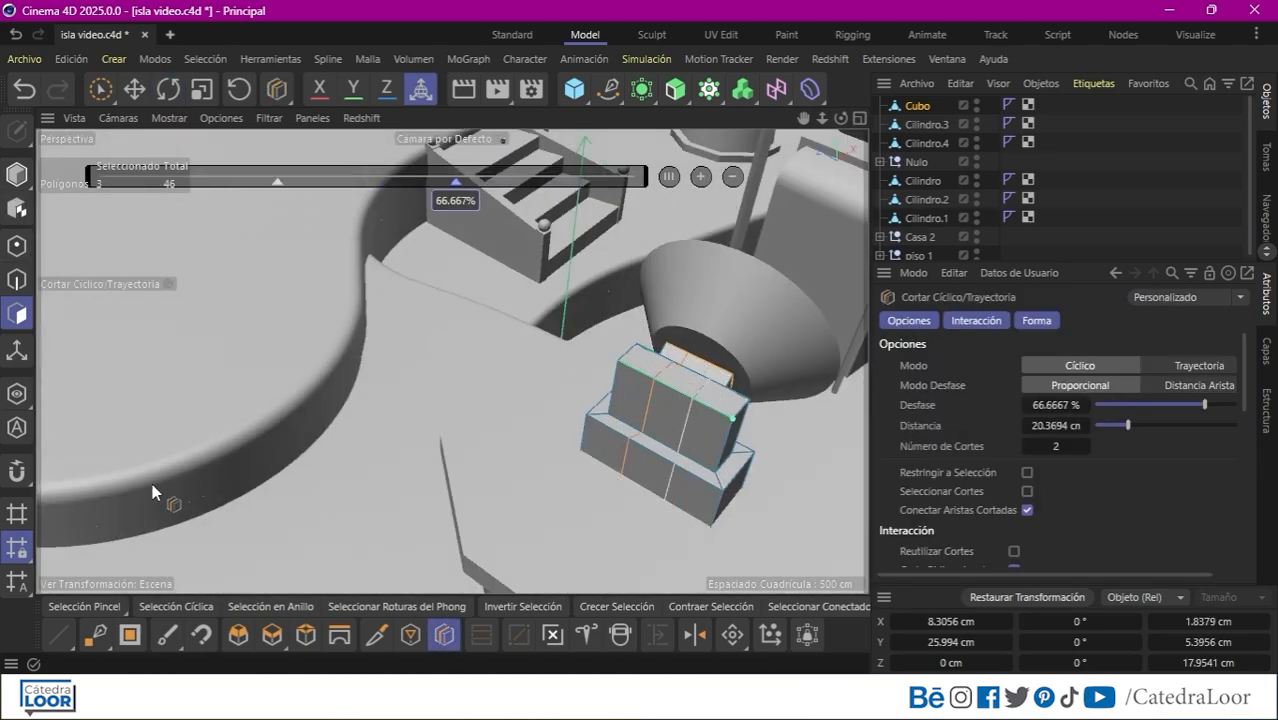
# Select the three top faces of the stepped block and inset them individually by 1.6 cm.
pyautogui.click(84, 606)
pyautogui.click(17, 250)
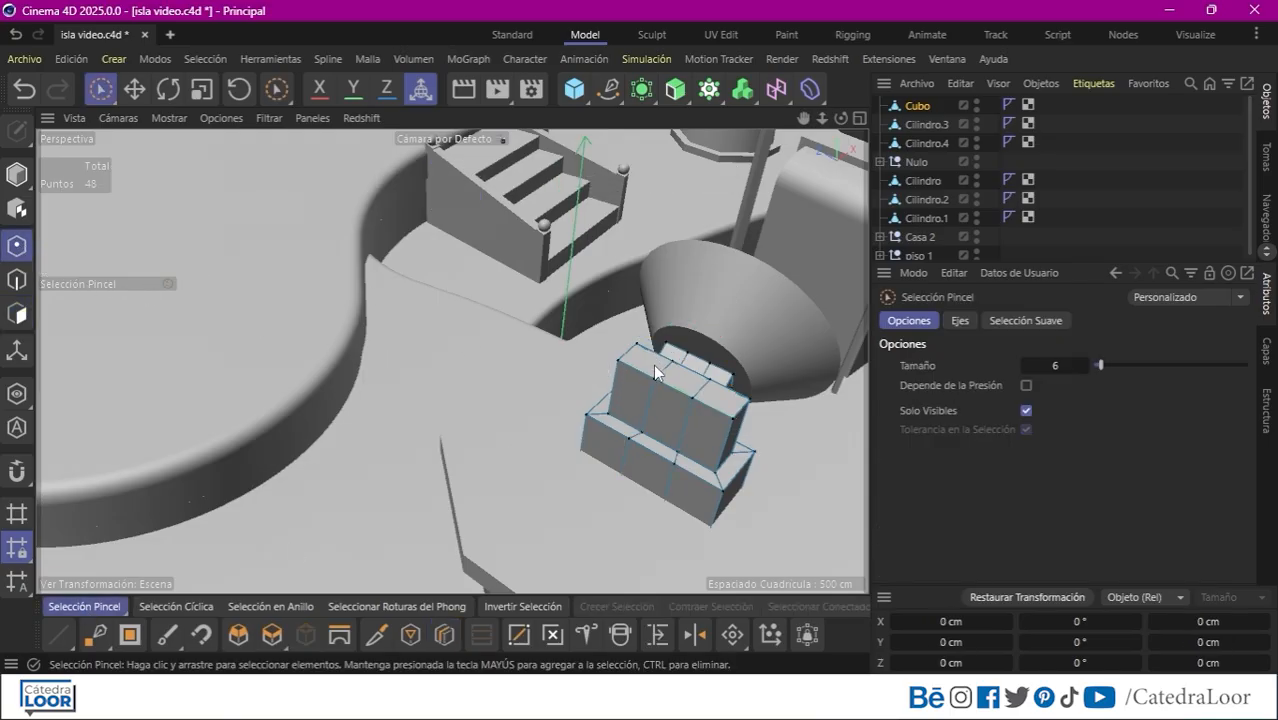
pyautogui.click(17, 314)
pyautogui.moveTo(715, 372); pyautogui.dragTo(642, 362)
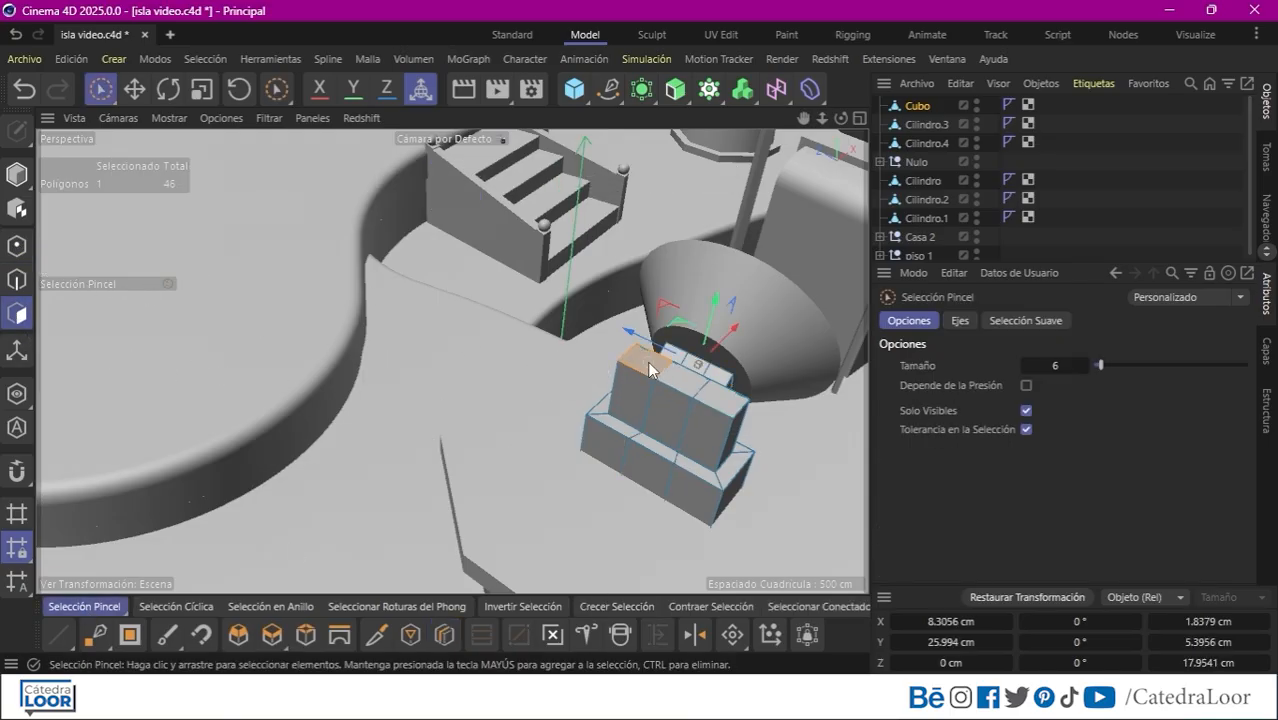
pyautogui.click(306, 634)
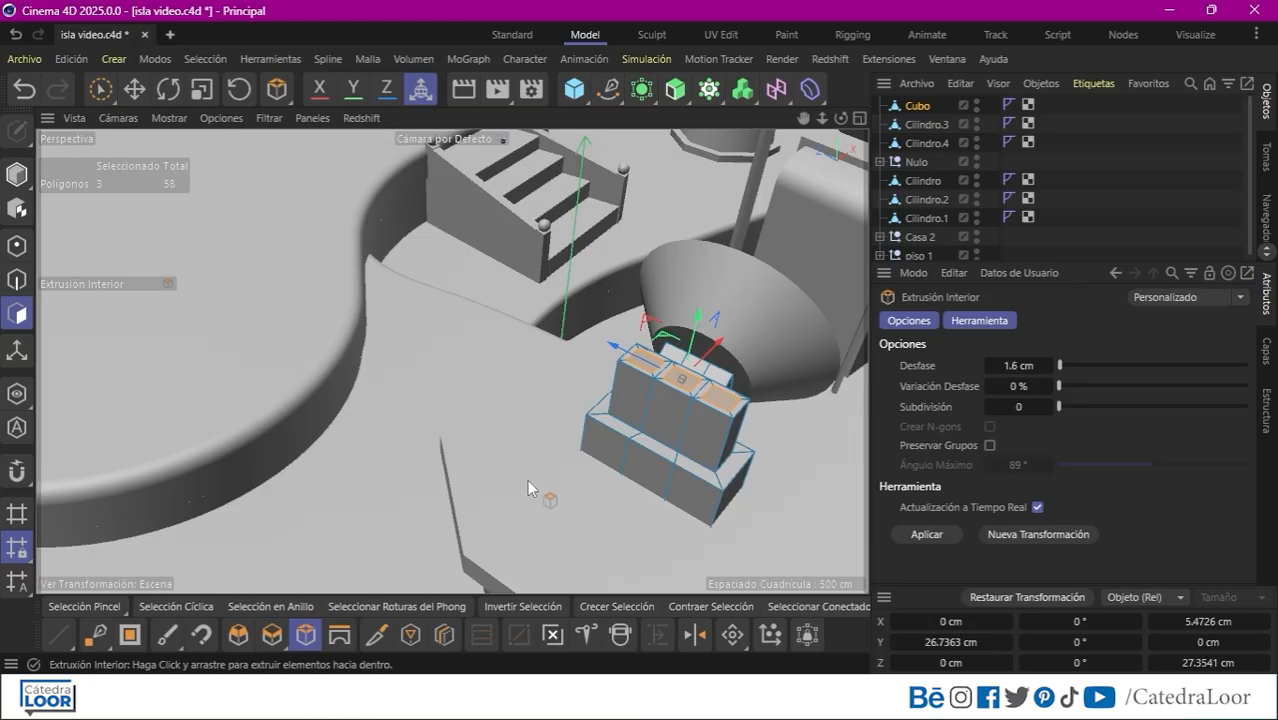
# Bevel the corner points of the three inset faces by 3.89 cm with 20 subdivisions to round them into discs.
pyautogui.click(22, 248)
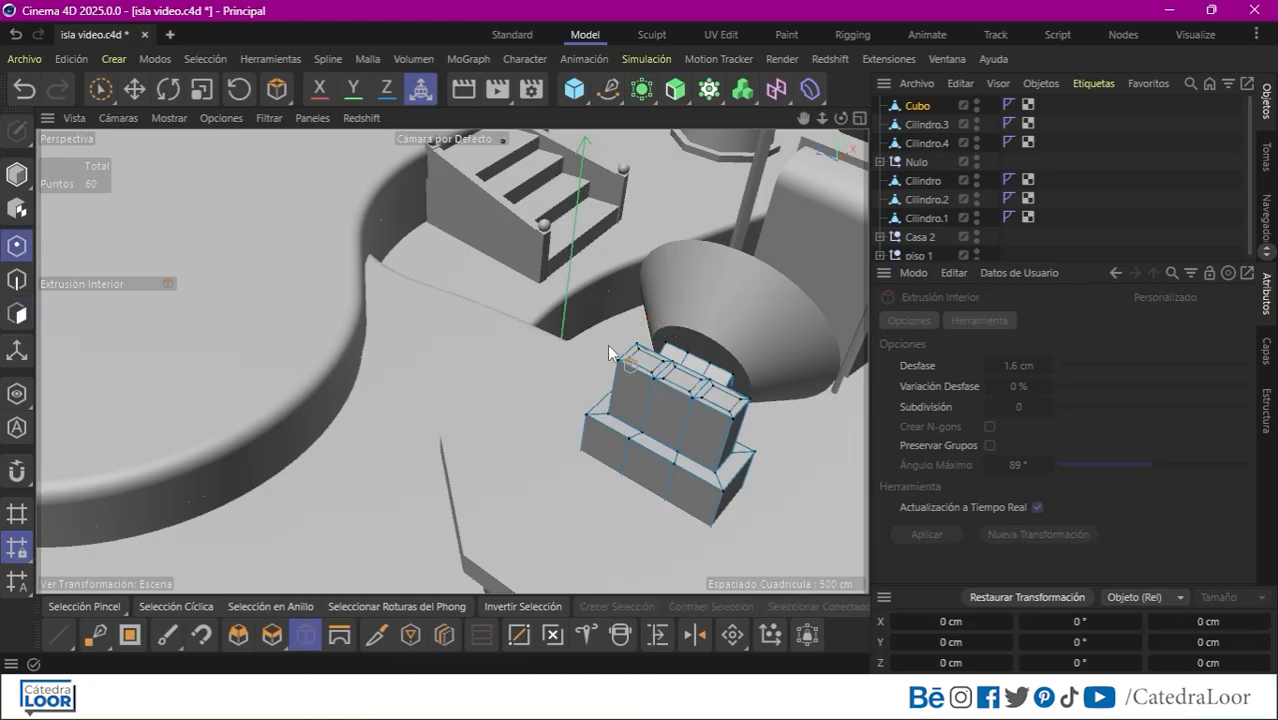
pyautogui.keyDown('alt'); pyautogui.moveTo(658, 349); pyautogui.dragTo(858, 126, button='right'); pyautogui.keyUp('alt')
pyautogui.keyDown('alt'); pyautogui.moveTo(658, 352); pyautogui.dragTo(526, 364, button='middle'); pyautogui.keyUp('alt')
pyautogui.press('space')
pyautogui.moveTo(543, 366)
pyautogui.mouseDown()
pyautogui.moveTo(626, 406)
pyautogui.moveTo(749, 435)
pyautogui.mouseUp()
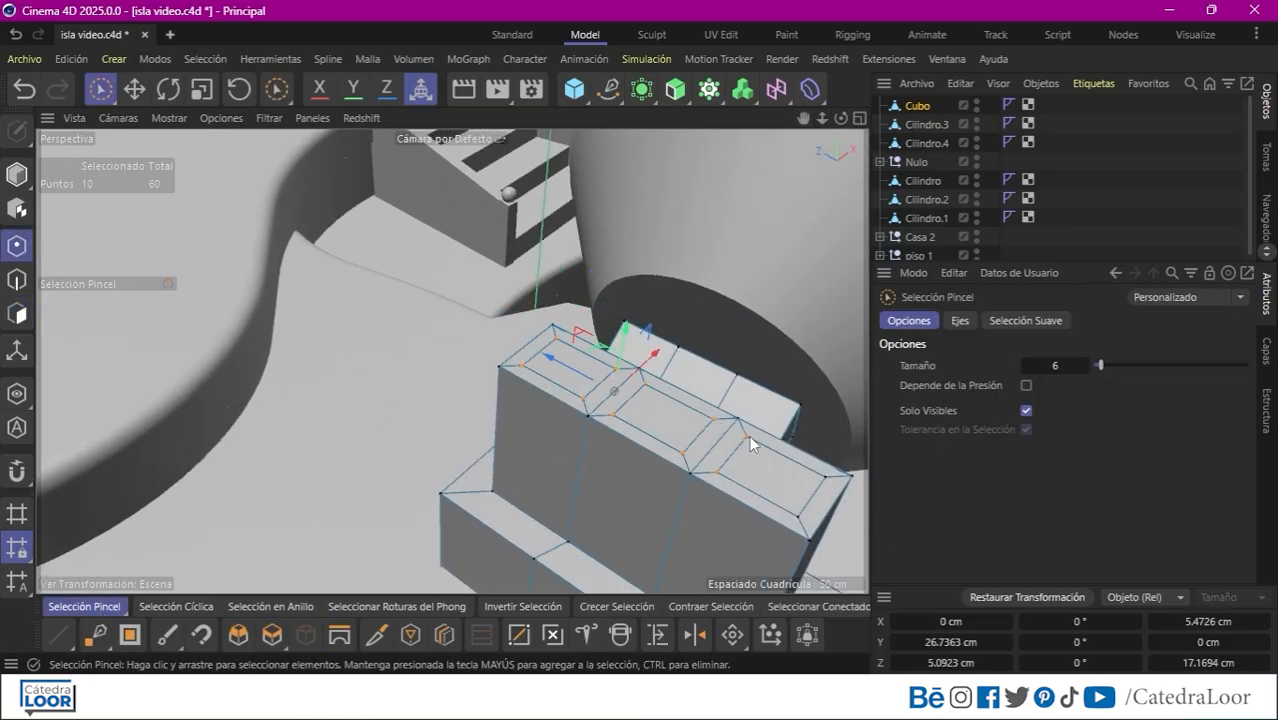
pyautogui.click(238, 636)
pyautogui.moveTo(316, 430); pyautogui.dragTo(679, 474)
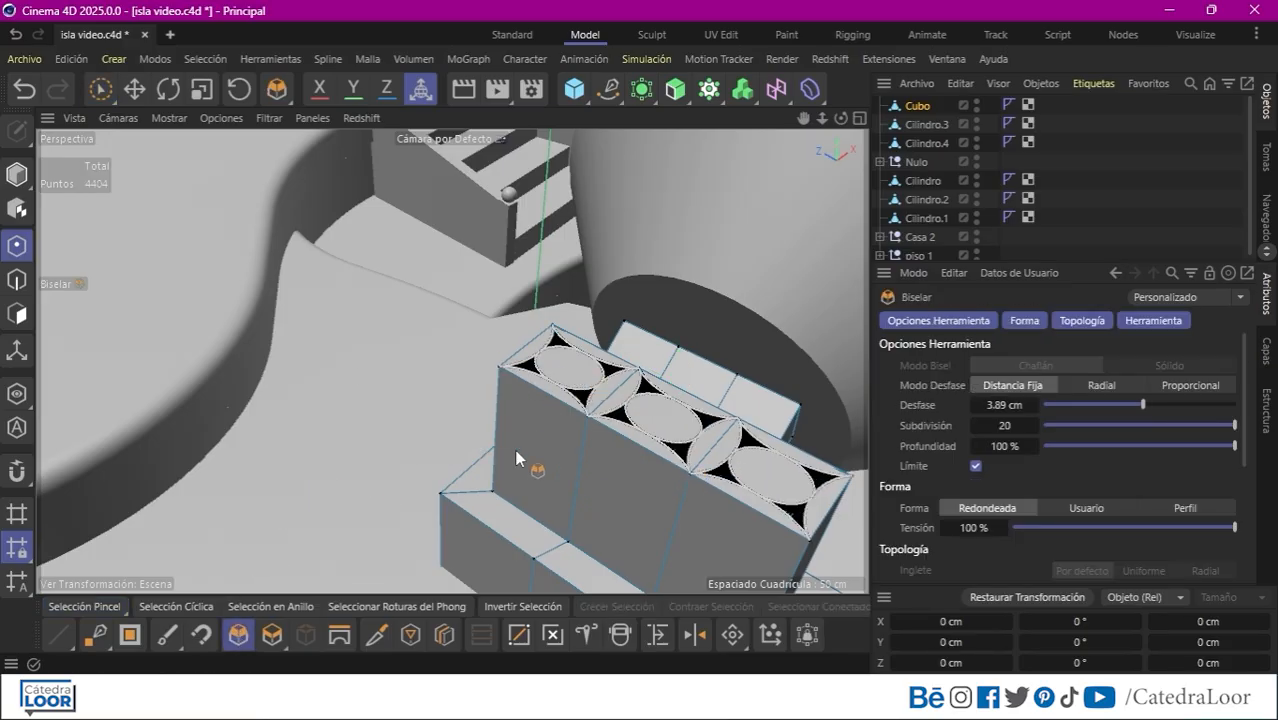
# Extrude the three rounded faces upward about 7.42 cm and extend them into tall pipes reaching Y about 62.3 cm.
pyautogui.keyDown('ctrl'); pyautogui.click(16, 314); pyautogui.keyUp('ctrl')
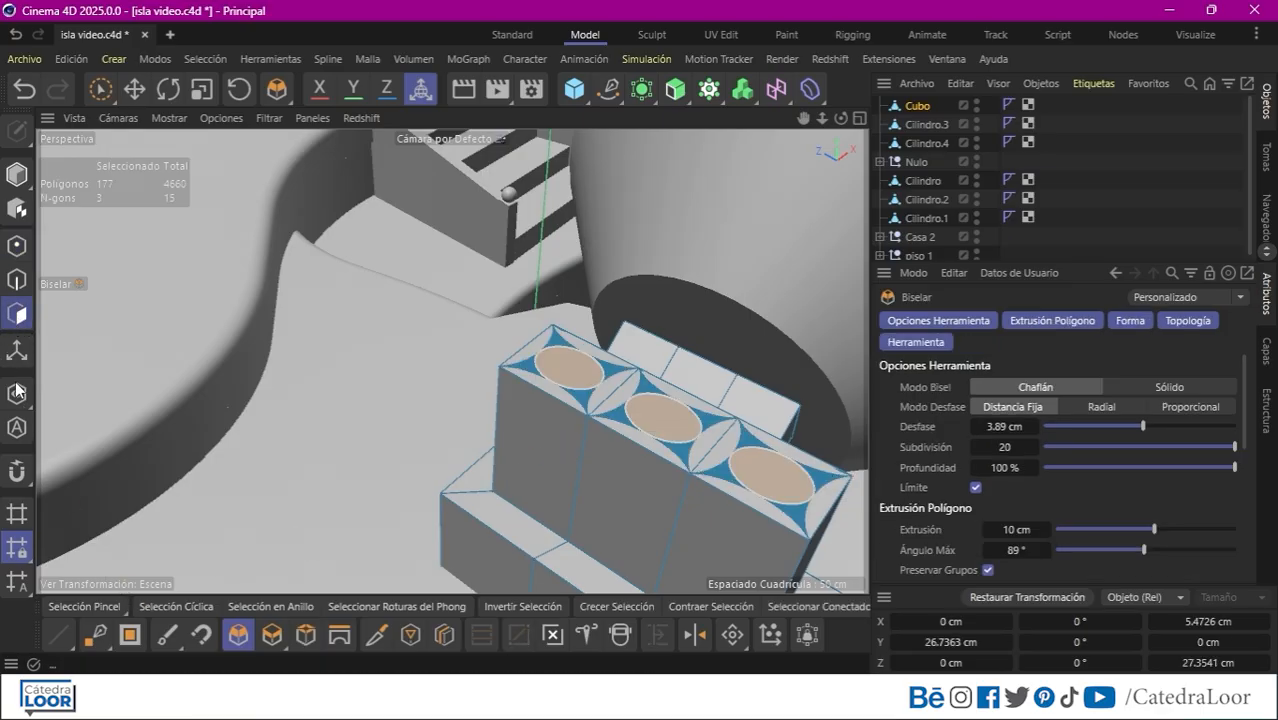
pyautogui.click(272, 635)
pyautogui.moveTo(328, 522); pyautogui.dragTo(440, 470)
pyautogui.scroll(-8, 746, 177)
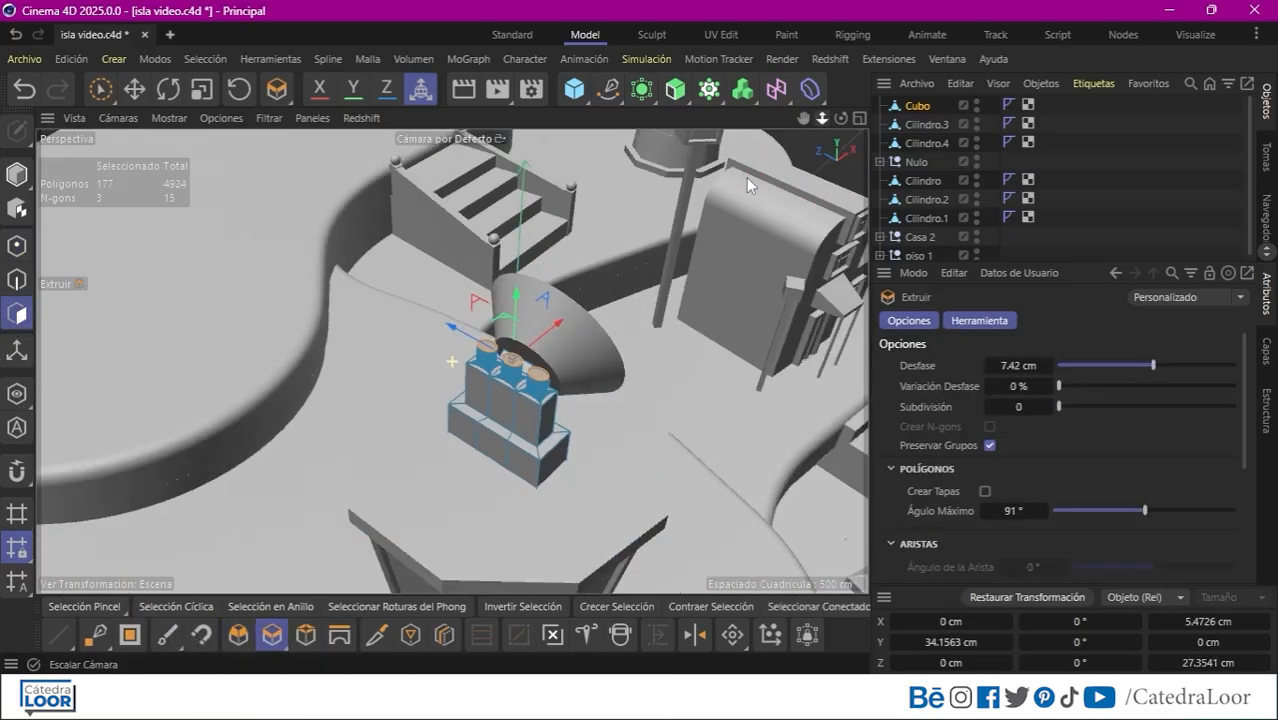
pyautogui.keyDown('alt'); pyautogui.moveTo(746, 177); pyautogui.dragTo(650, 200); pyautogui.keyUp('alt')
pyautogui.moveTo(509, 324); pyautogui.dragTo(509, 261)
# Cut loops around the upper part of the three pipes and select the band of faces about 5.8 cm high on each.
pyautogui.scroll(3, 656, 260)
pyautogui.press('k')
pyautogui.press('l')
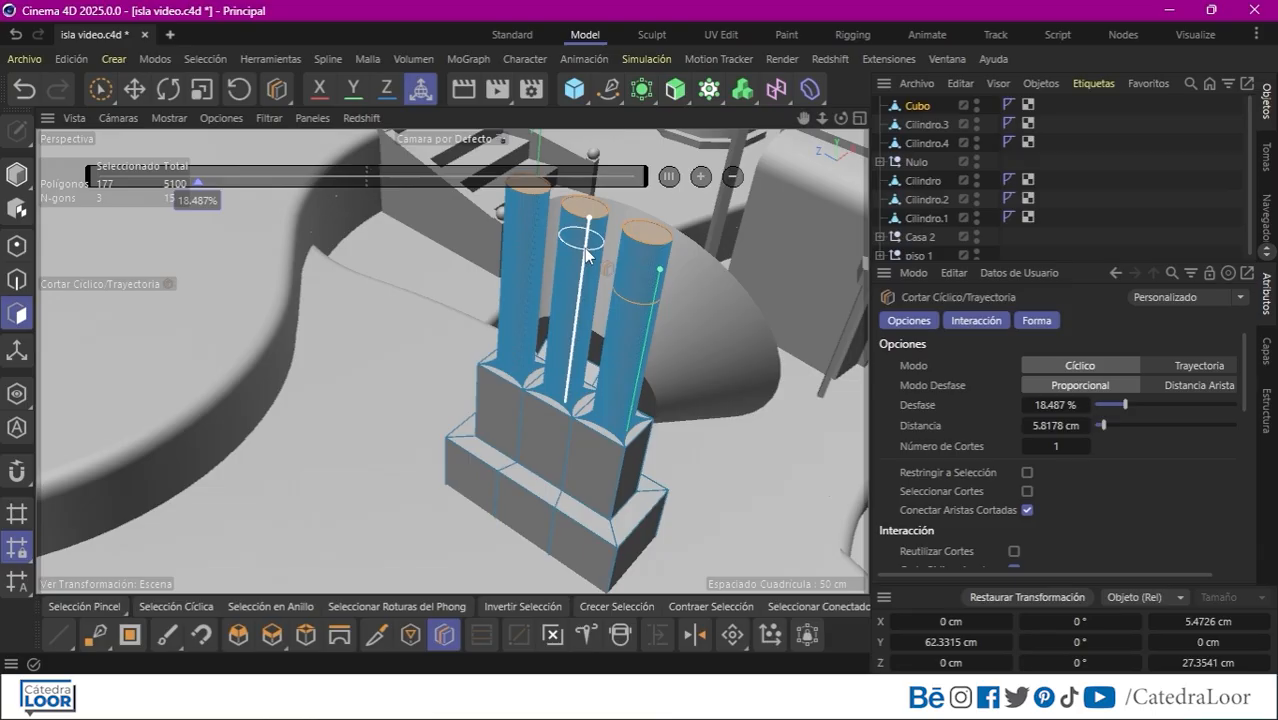
pyautogui.click(522, 258)
pyautogui.press('u')
pyautogui.press('l')
pyautogui.click(526, 230)
pyautogui.keyDown('shift'); pyautogui.click(583, 255); pyautogui.keyUp('shift')
pyautogui.keyDown('shift'); pyautogui.click(642, 277); pyautogui.keyUp('shift')
# Split the selected pipe bands into a separate object and extrude them outward about 0.76 cm as collars.
pyautogui.press('e')
pyautogui.keyDown('alt'); pyautogui.moveTo(451, 362); pyautogui.dragTo(896, 128); pyautogui.keyUp('alt')
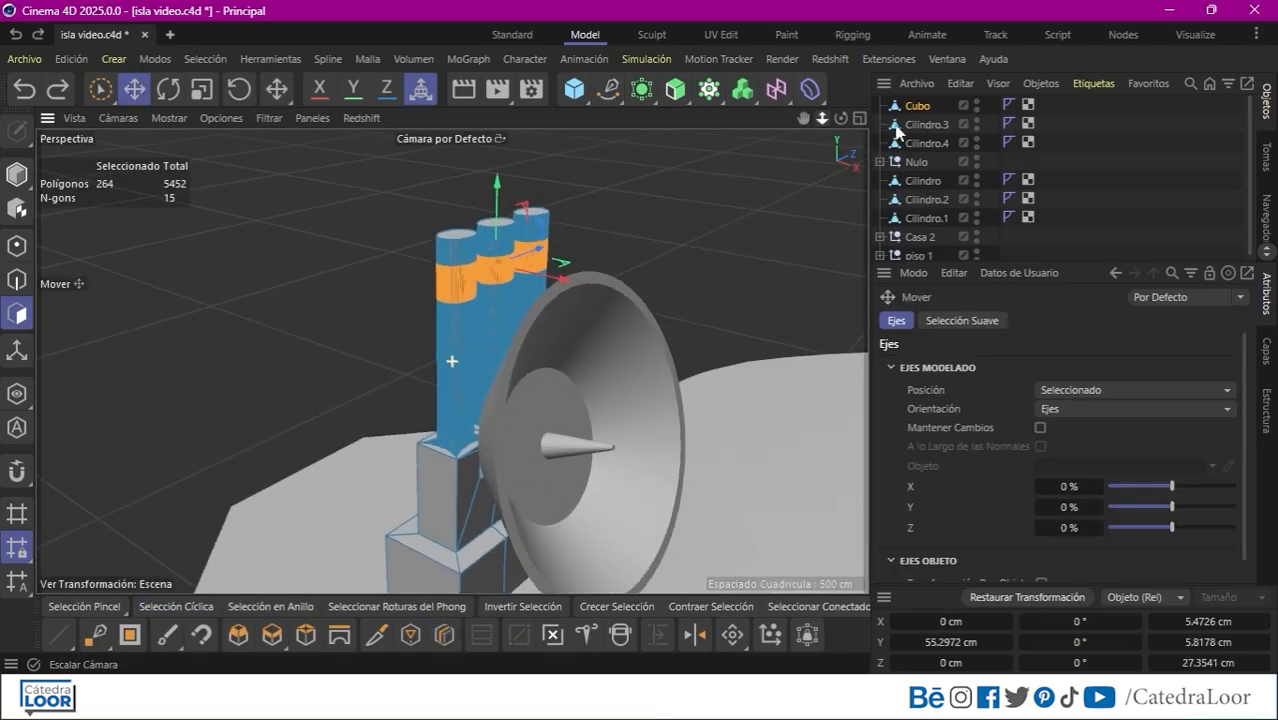
pyautogui.scroll(3, 553, 248)
pyautogui.rightClick(532, 221)
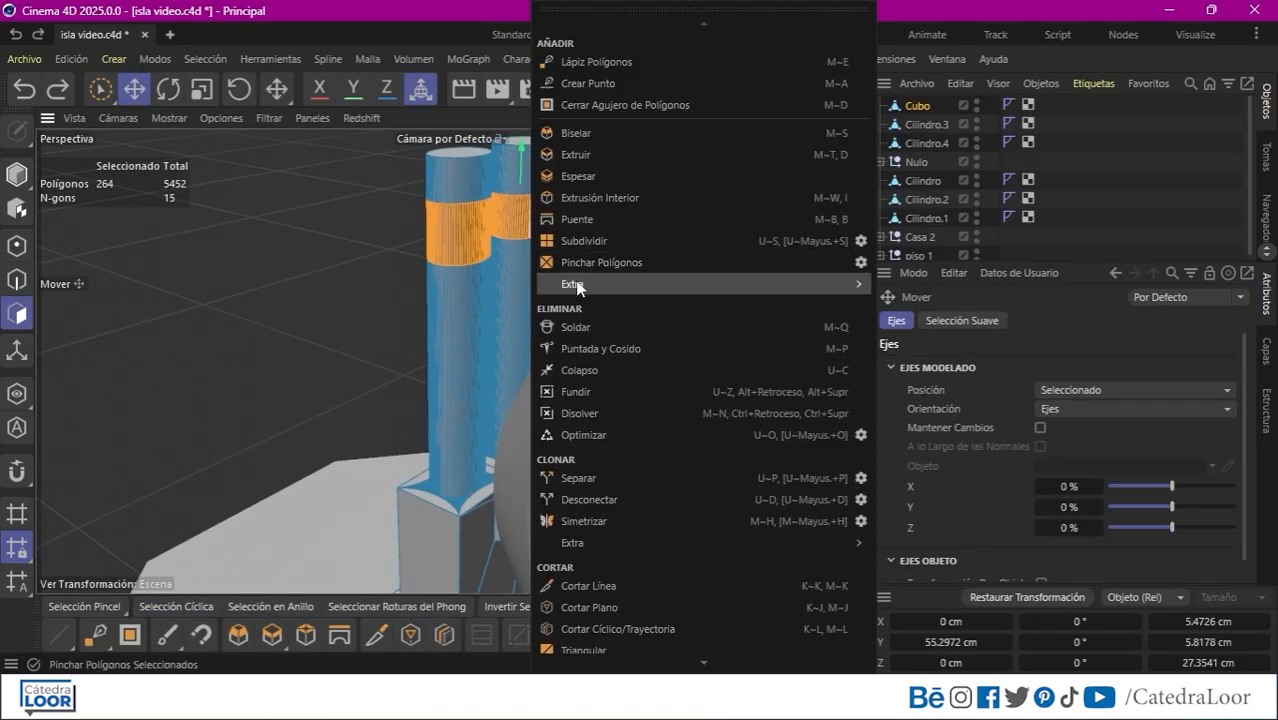
pyautogui.click(600, 434)
pyautogui.press('d')
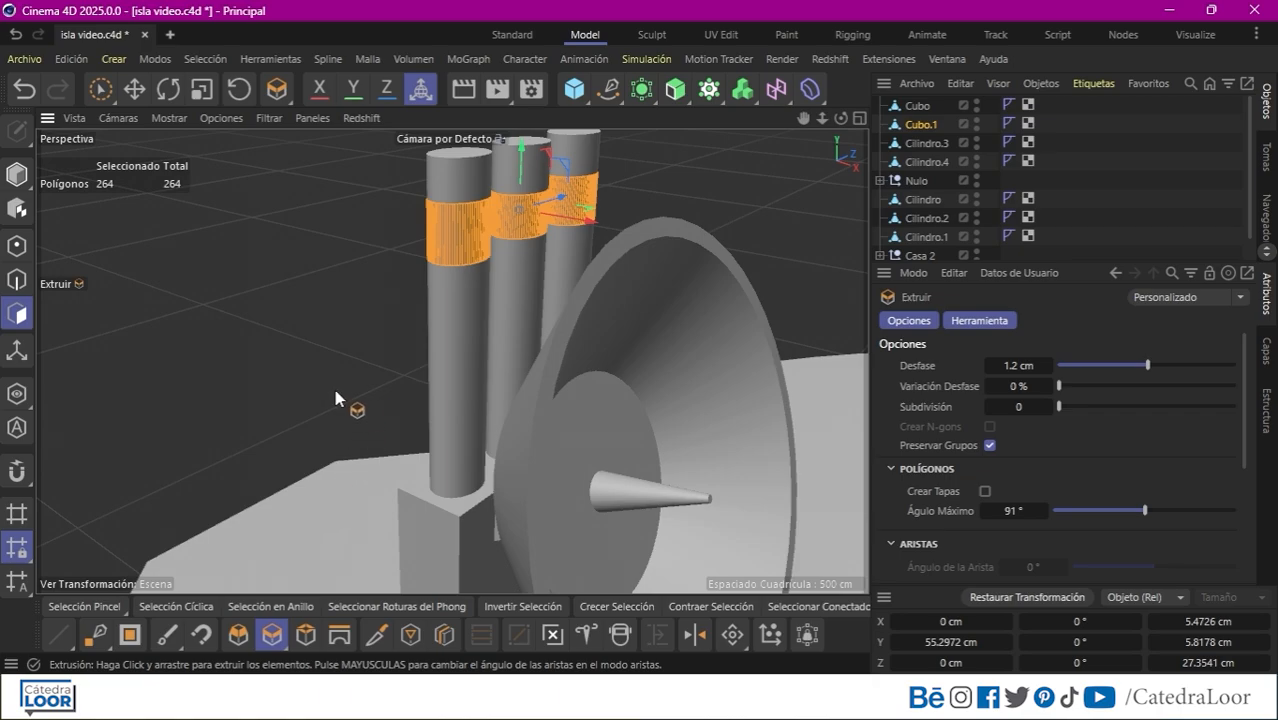
pyautogui.moveTo(342, 385); pyautogui.dragTo(362, 384)
pyautogui.click(11, 176)
pyautogui.scroll(-10, 739, 188)
pyautogui.moveTo(804, 118); pyautogui.dragTo(928, 123)
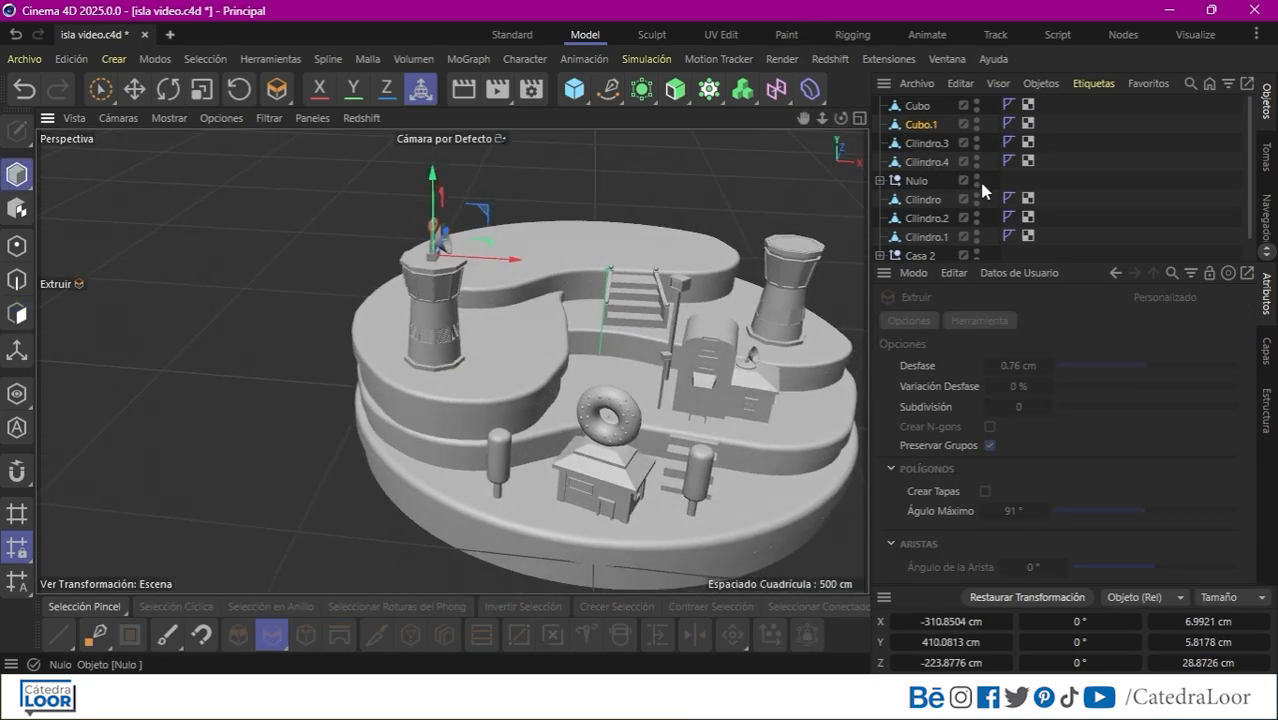
pyautogui.moveTo(1063, 240); pyautogui.dragTo(880, 85)
pyautogui.moveTo(1047, 185); pyautogui.dragTo(880, 82)
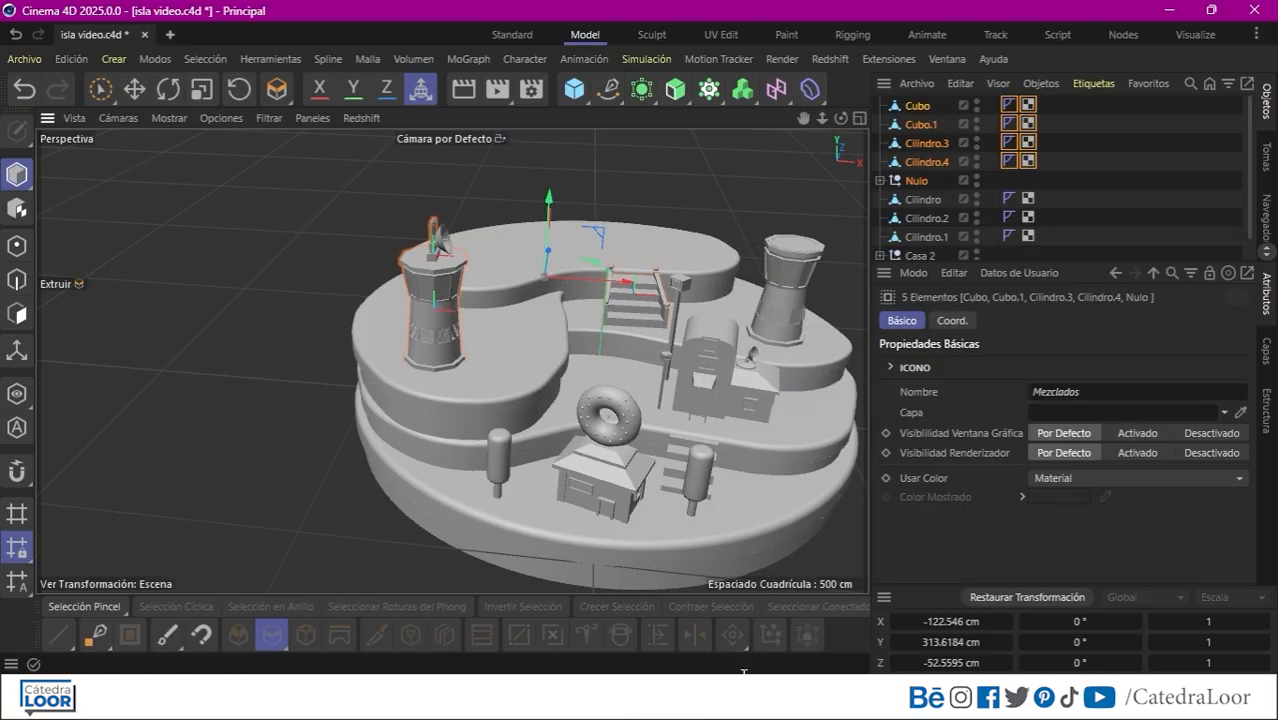
pyautogui.click(1108, 175)
# Add a cylinder, shorten it to about 107.1 cm high and move it up to about X -156.3, Y 347.6 cm.
pyautogui.moveTo(576, 100); pyautogui.dragTo(916, 140)
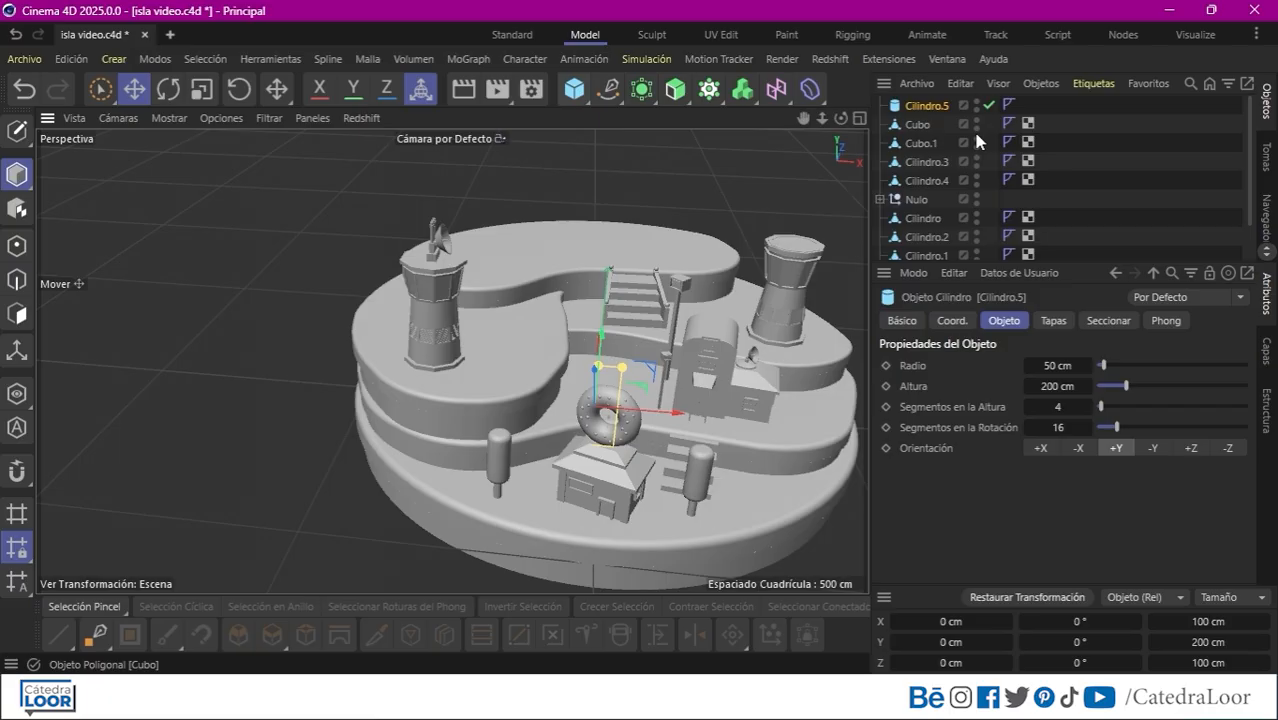
pyautogui.moveTo(599, 366)
pyautogui.mouseDown()
pyautogui.moveTo(600, 350)
pyautogui.moveTo(598, 386)
pyautogui.mouseUp()
pyautogui.moveTo(601, 337); pyautogui.dragTo(614, 162)
pyautogui.moveTo(695, 247); pyautogui.dragTo(615, 253)
pyautogui.keyDown('alt'); pyautogui.moveTo(524, 357); pyautogui.dragTo(485, 400); pyautogui.keyUp('alt')
# Place the cylinder beside the new tower at about X -203.4, Z -270.6 cm and reduce its radius to about 29 cm.
pyautogui.click(859, 118)
pyautogui.moveTo(823, 120); pyautogui.dragTo(777, 136)
pyautogui.moveTo(869, 123); pyautogui.dragTo(847, 124)
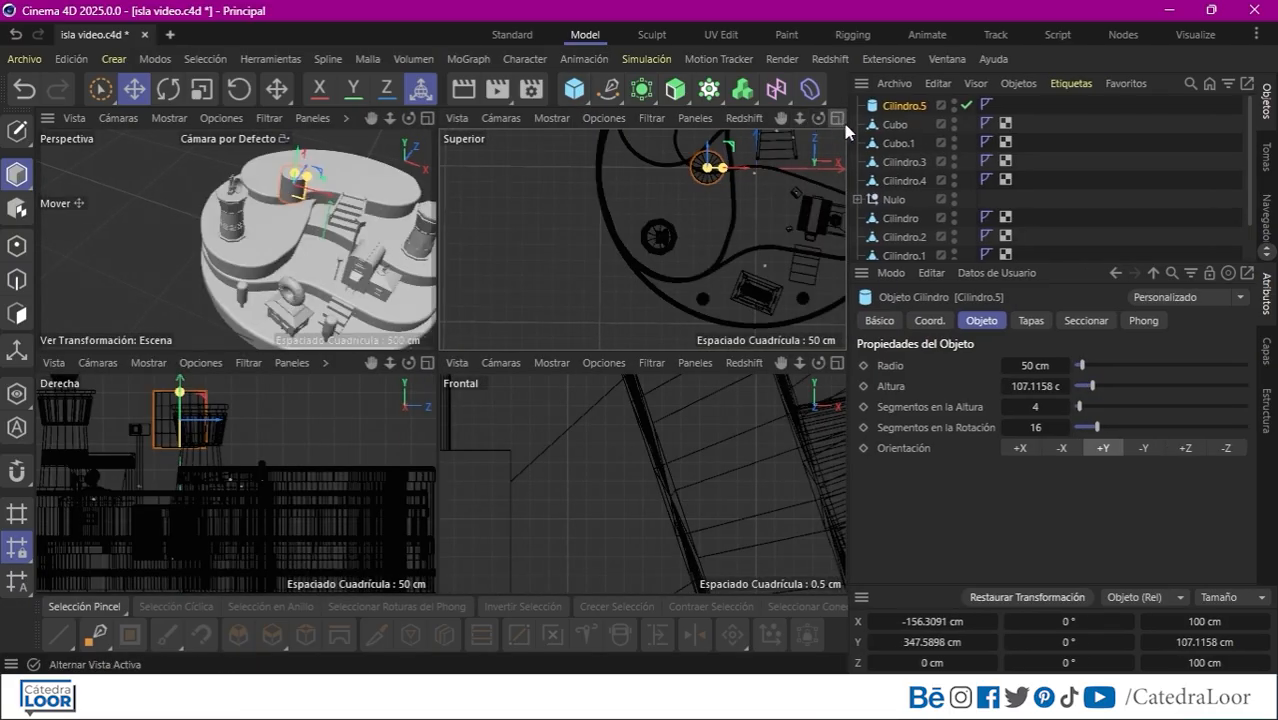
pyautogui.click(839, 119)
pyautogui.moveTo(596, 160); pyautogui.dragTo(590, 357)
pyautogui.moveTo(665, 376); pyautogui.dragTo(639, 376)
pyautogui.moveTo(611, 376); pyautogui.dragTo(594, 376)
pyautogui.moveTo(621, 328); pyautogui.dragTo(610, 345)
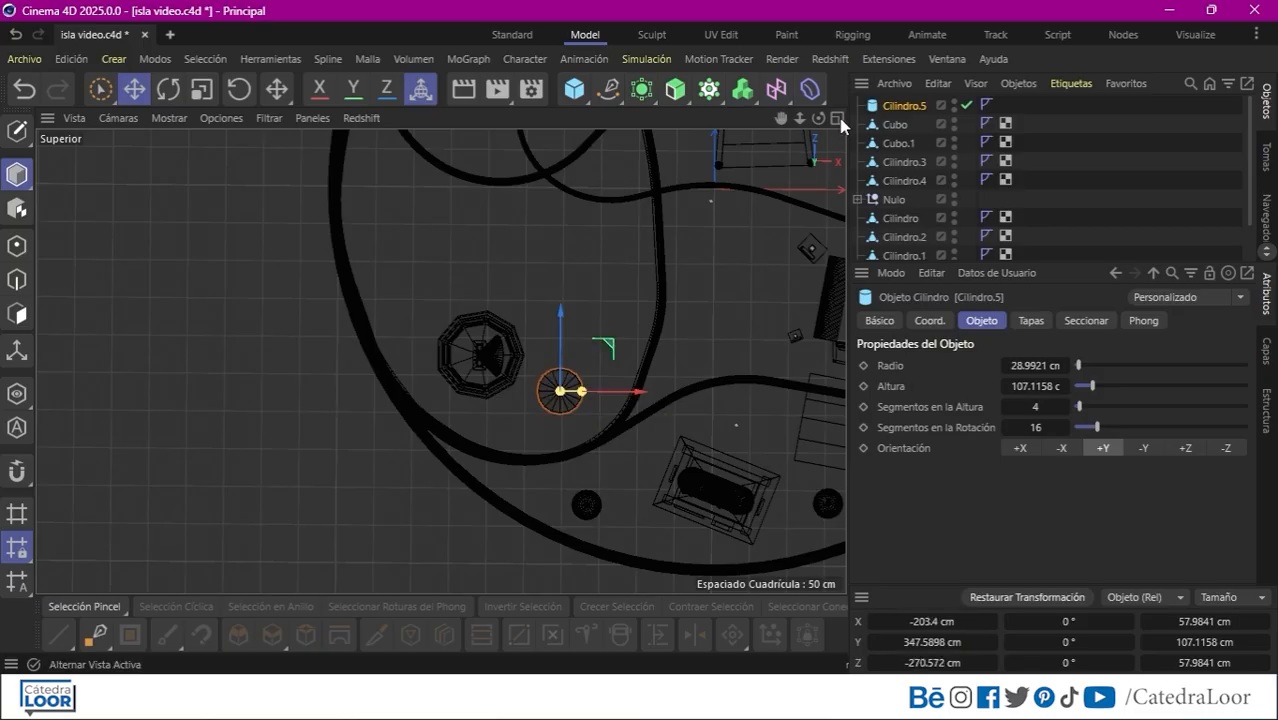
# Seat the cylinder on the terrace at about X -195.1, Y 239.4 cm, with height about 78.6 cm, 1 height segment and 9 rotation segments.
pyautogui.click(838, 119)
pyautogui.click(433, 119)
pyautogui.moveTo(478, 297); pyautogui.dragTo(478, 311)
pyautogui.moveTo(477, 275); pyautogui.dragTo(481, 335)
pyautogui.keyDown('alt'); pyautogui.moveTo(508, 350); pyautogui.dragTo(478, 337); pyautogui.keyUp('alt')
pyautogui.moveTo(478, 298); pyautogui.dragTo(479, 294)
pyautogui.moveTo(535, 358); pyautogui.dragTo(540, 358)
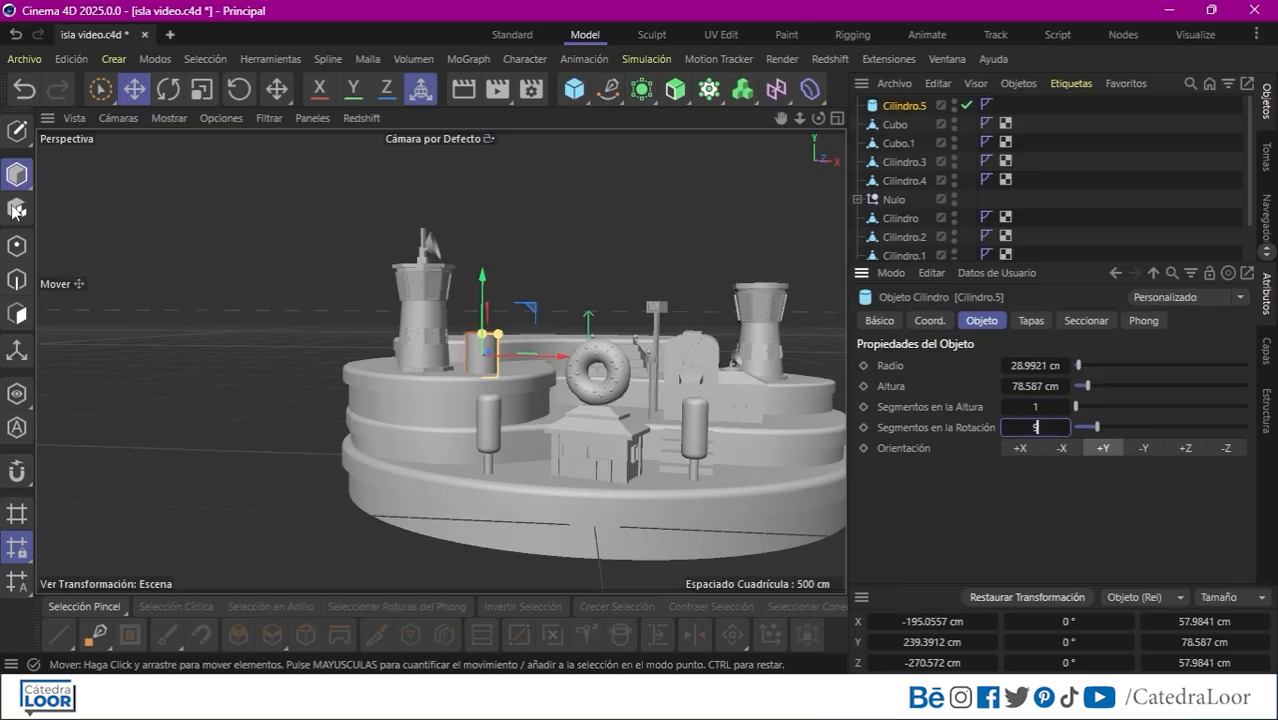
# Make the cylinder editable and bevel its top edge loop by 5.8 cm with 20 subdivisions.
pyautogui.press('c')
pyautogui.click(16, 280)
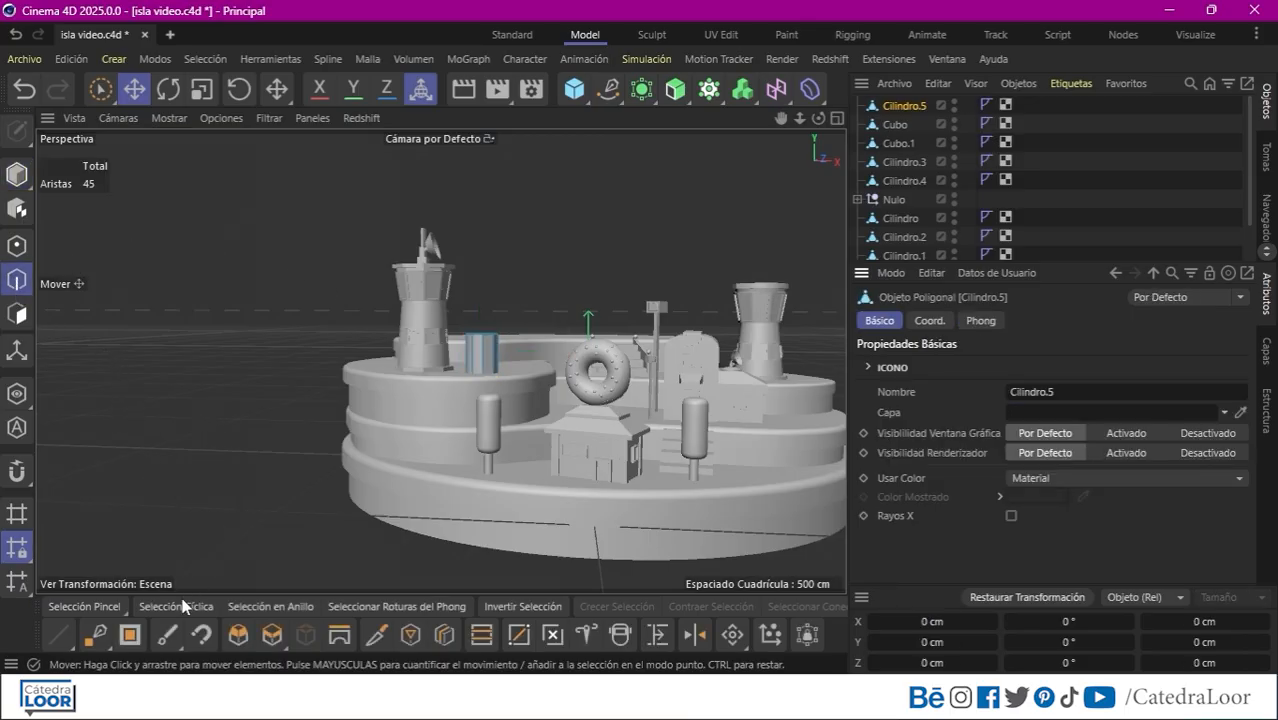
pyautogui.click(176, 606)
pyautogui.moveTo(799, 118); pyautogui.dragTo(849, 116)
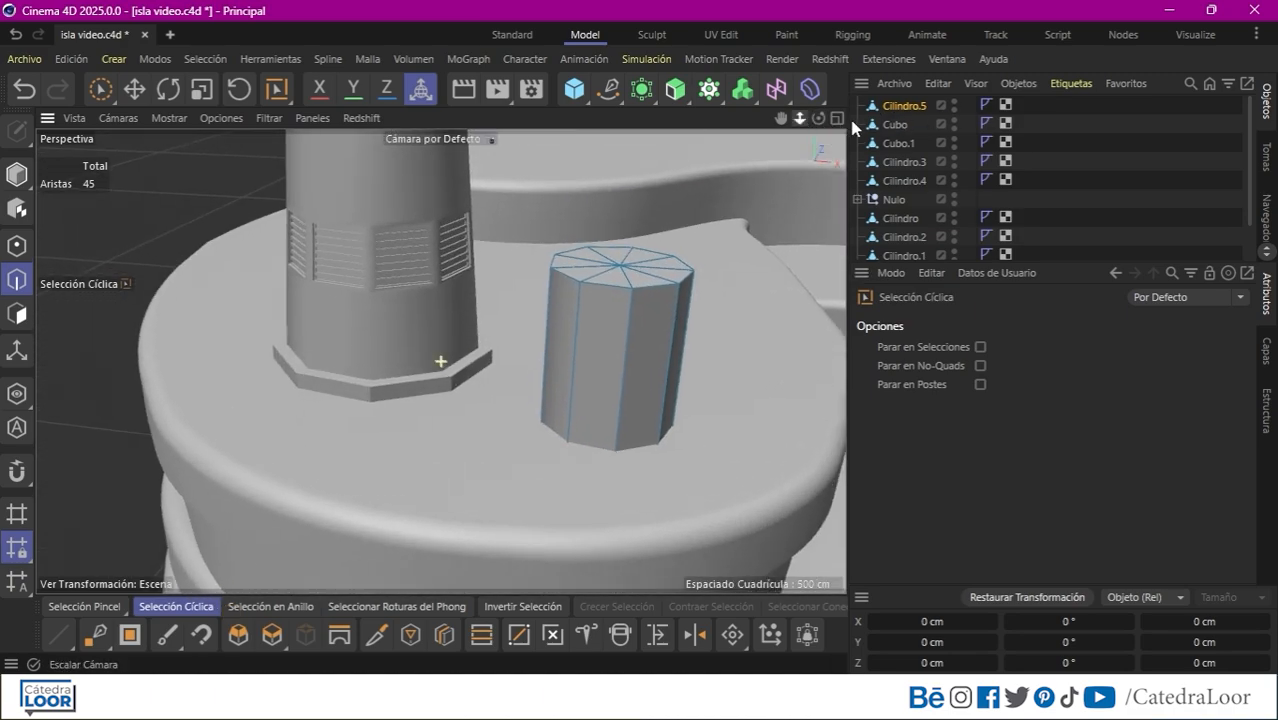
pyautogui.click(605, 290)
pyautogui.click(238, 634)
pyautogui.moveTo(300, 505); pyautogui.dragTo(390, 505)
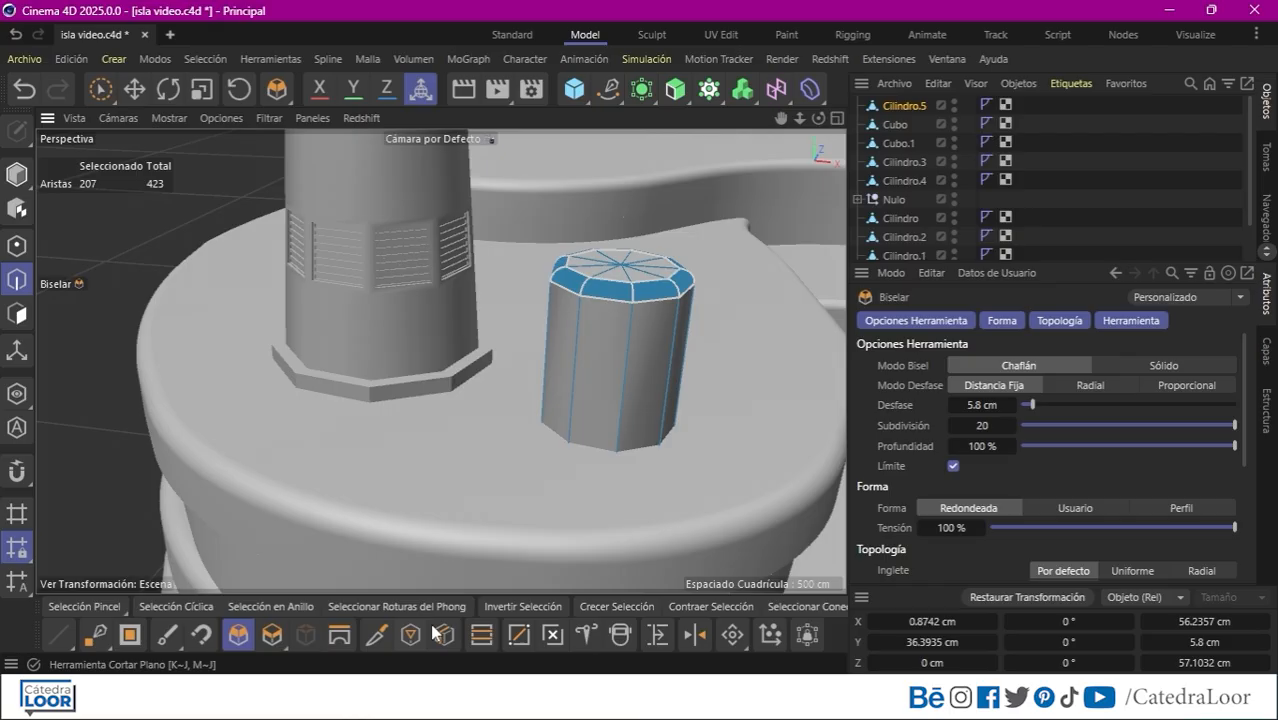
# Cut two horizontal edge loops around the small tank's body and split the four front polygons between them into a separate object.
pyautogui.click(440, 634)
pyautogui.moveTo(630, 328); pyautogui.dragTo(633, 432)
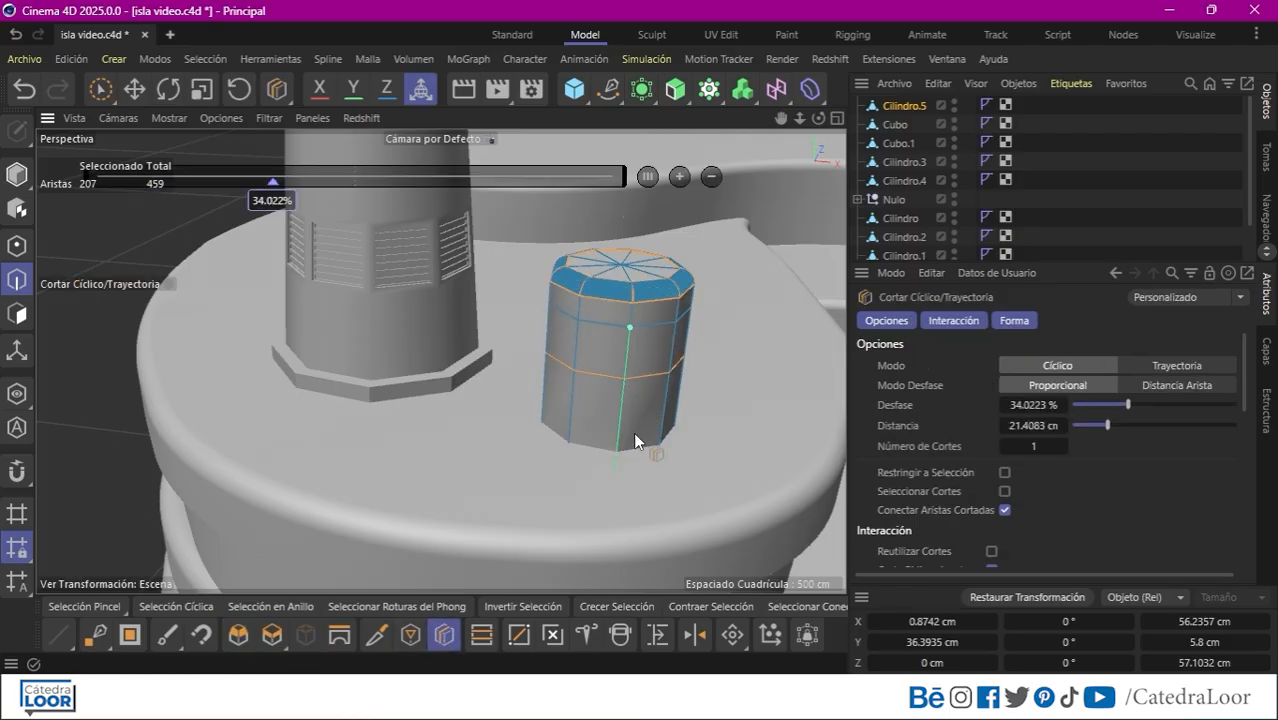
pyautogui.click(16, 314)
pyautogui.click(65, 608)
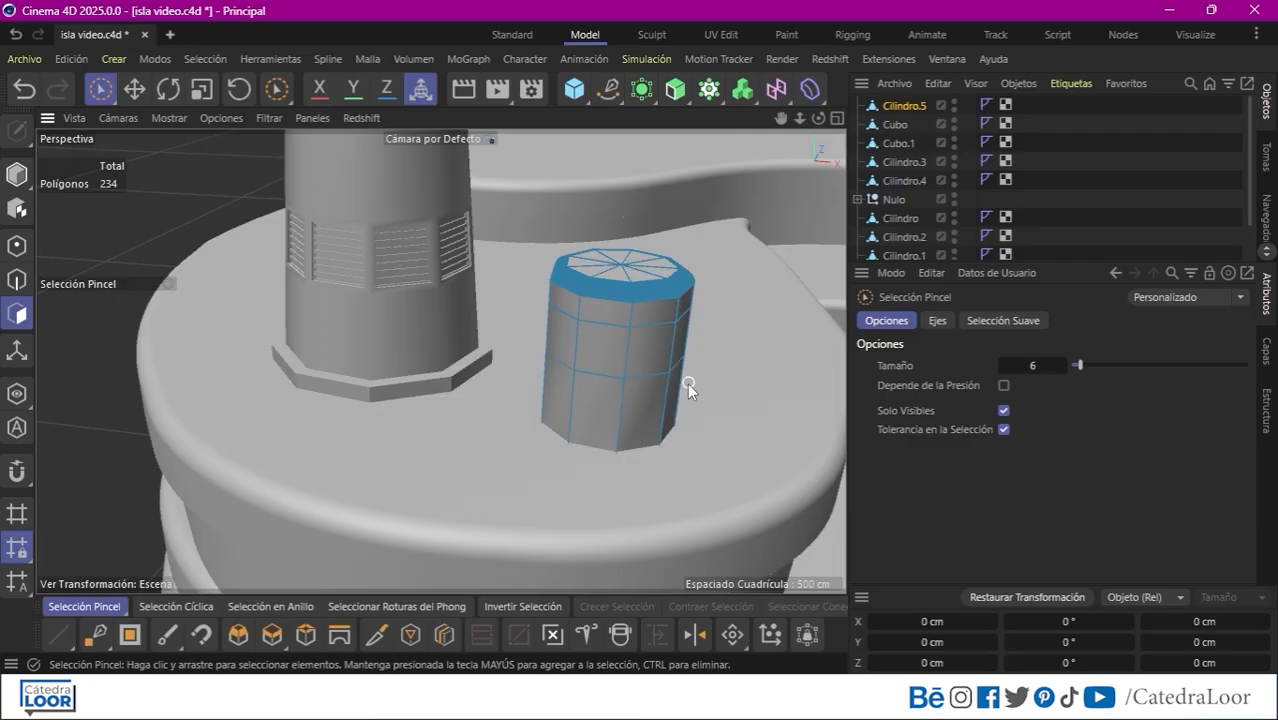
pyautogui.keyDown('alt'); pyautogui.moveTo(687, 383); pyautogui.dragTo(620, 350); pyautogui.keyUp('alt')
pyautogui.moveTo(560, 300)
pyautogui.mouseDown()
pyautogui.moveTo(642, 323)
pyautogui.moveTo(631, 355)
pyautogui.mouseUp()
pyautogui.keyDown('shift'); pyautogui.click(665, 343); pyautogui.keyUp('shift')
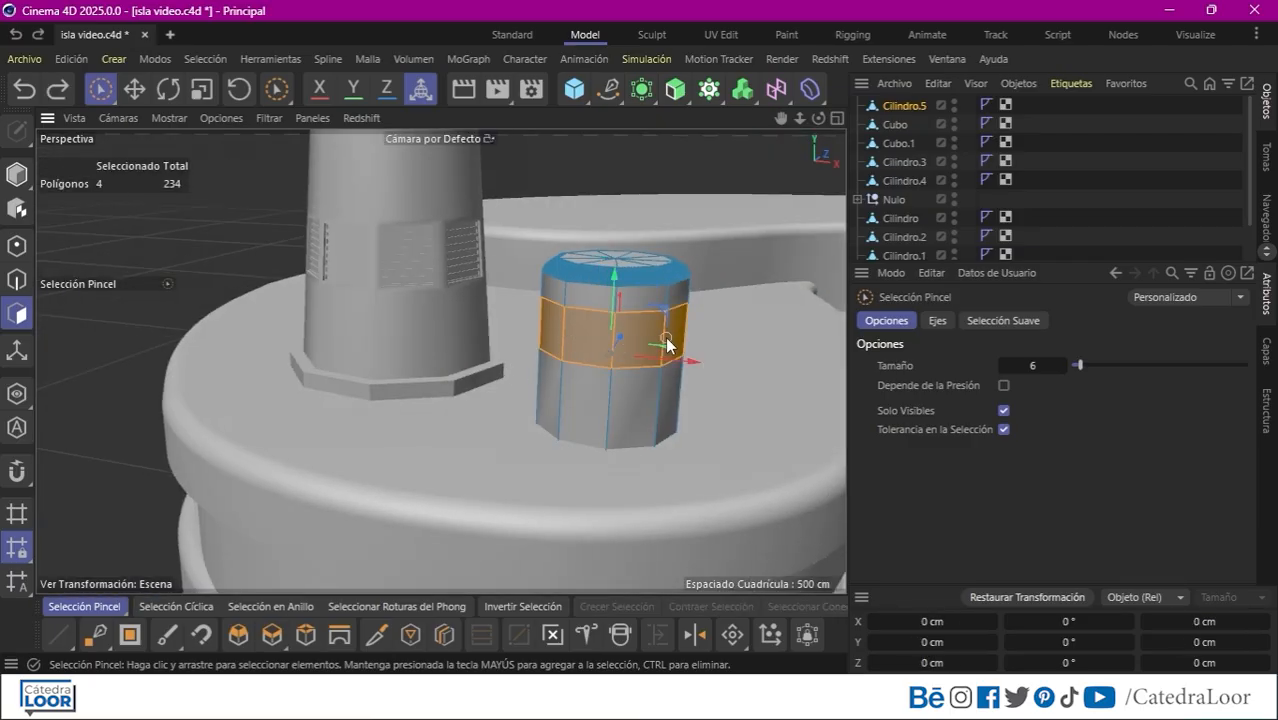
pyautogui.rightClick(592, 349)
pyautogui.click(641, 478)
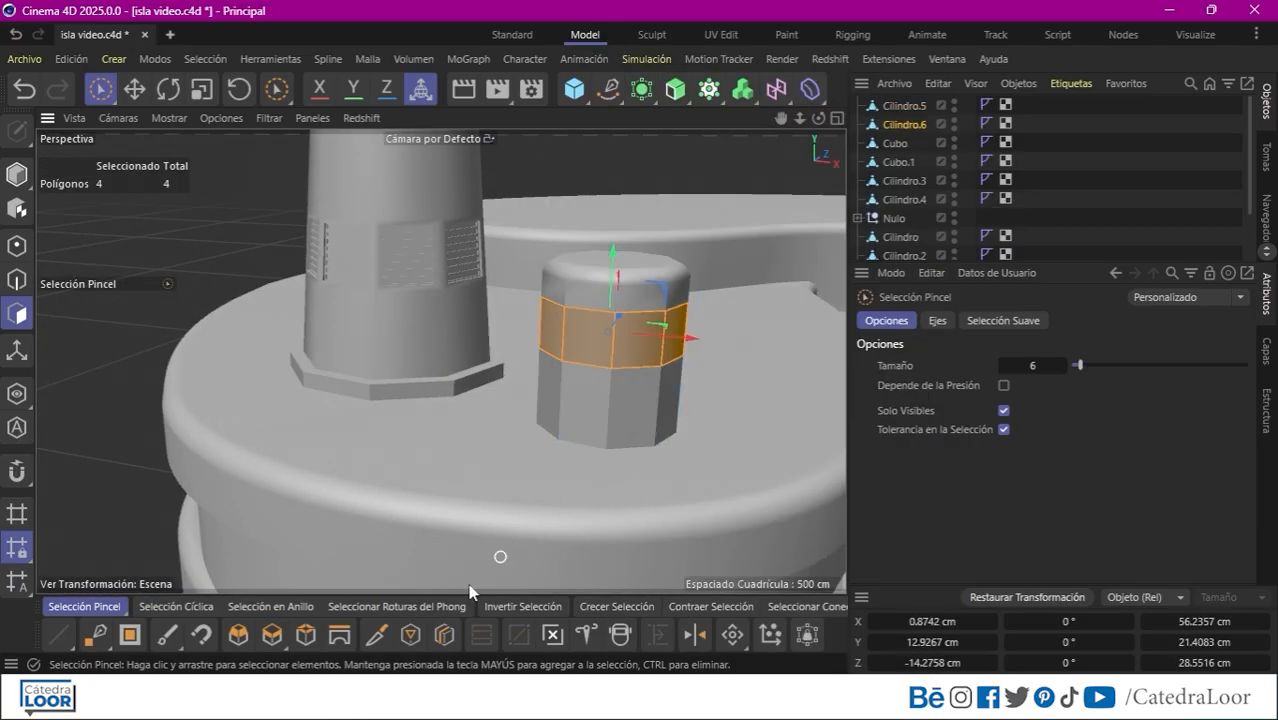
# Extrude the separated band polygons outward from the tank by 2.8 cm.
pyautogui.click(271, 634)
pyautogui.moveTo(385, 505); pyautogui.dragTo(450, 505)
pyautogui.hotkey('ctrl', 'z')
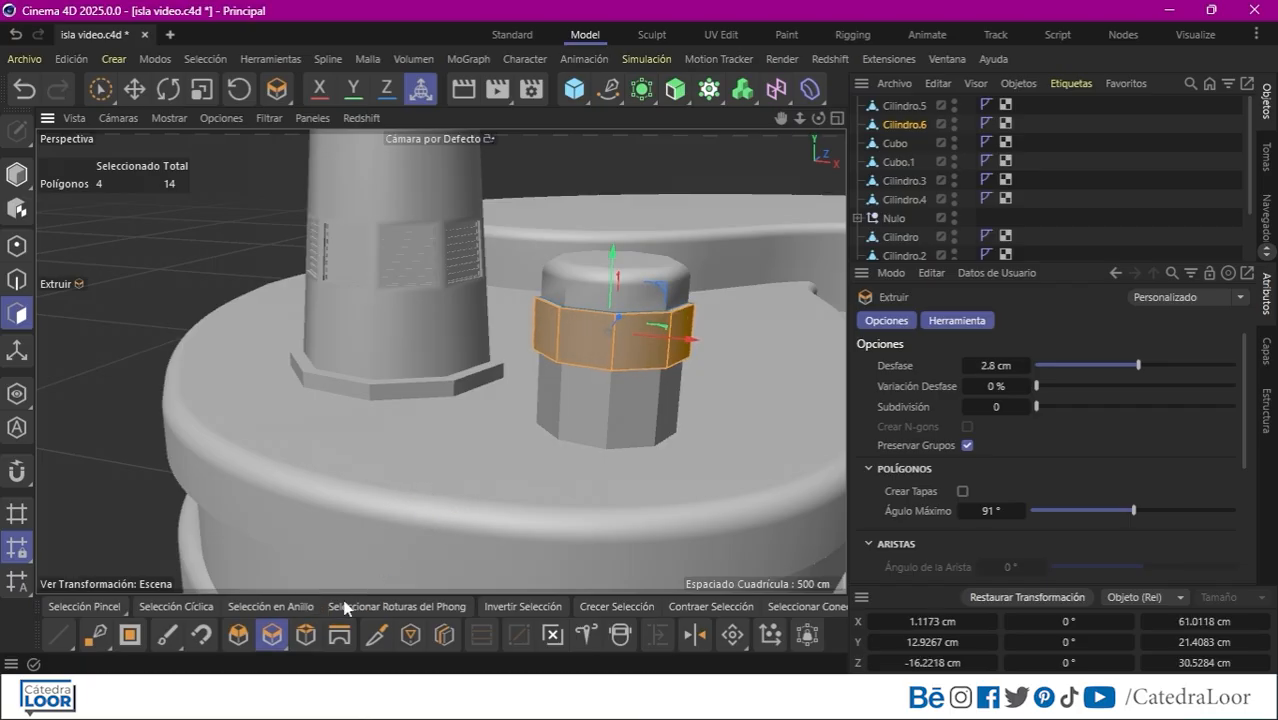
# Inset the band's outer faces by 1.9 cm with groups preserved and extrude them inward by -1.2 cm.
pyautogui.press('i')
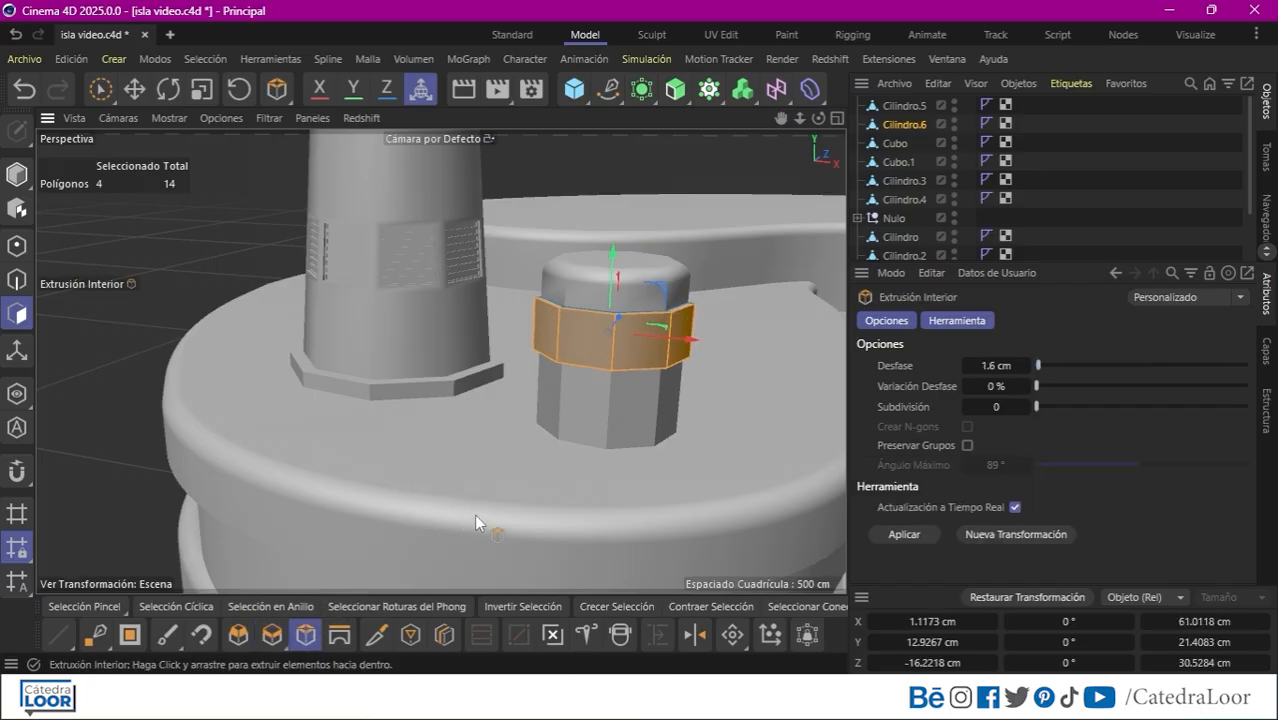
pyautogui.click(967, 445)
pyautogui.moveTo(655, 464); pyautogui.dragTo(640, 471)
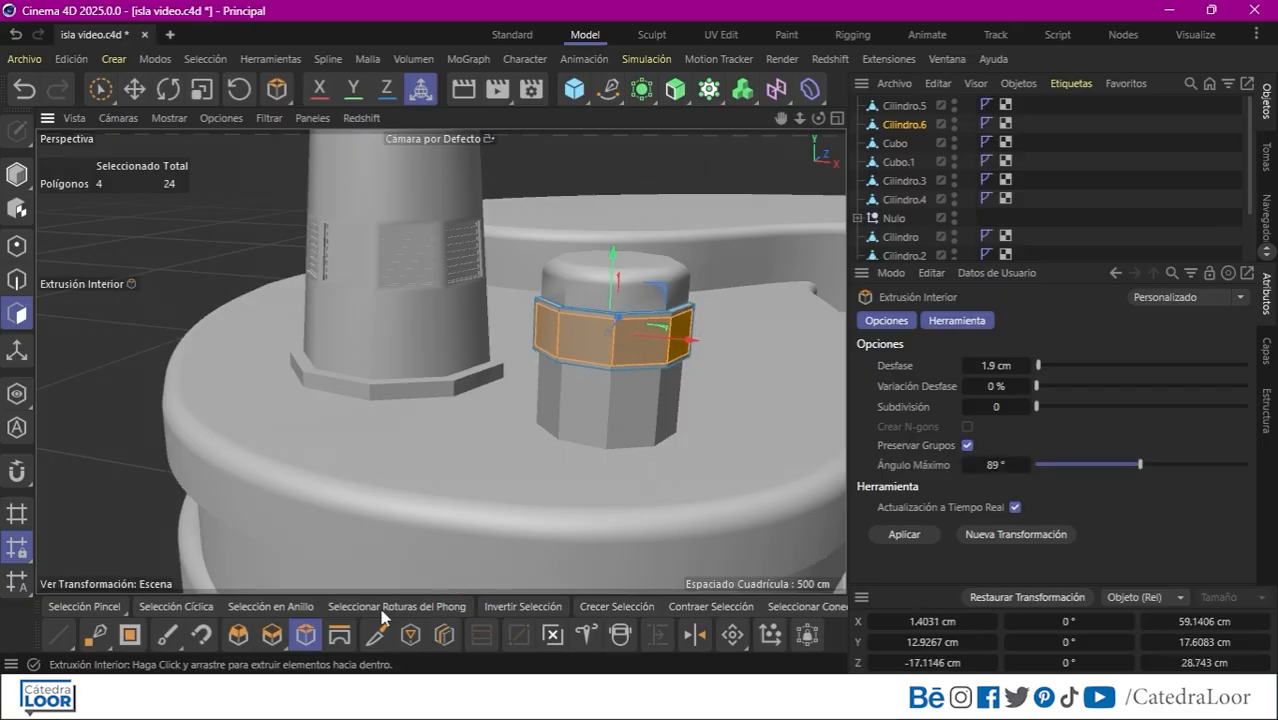
pyautogui.press('d')
pyautogui.moveTo(340, 557); pyautogui.dragTo(363, 537)
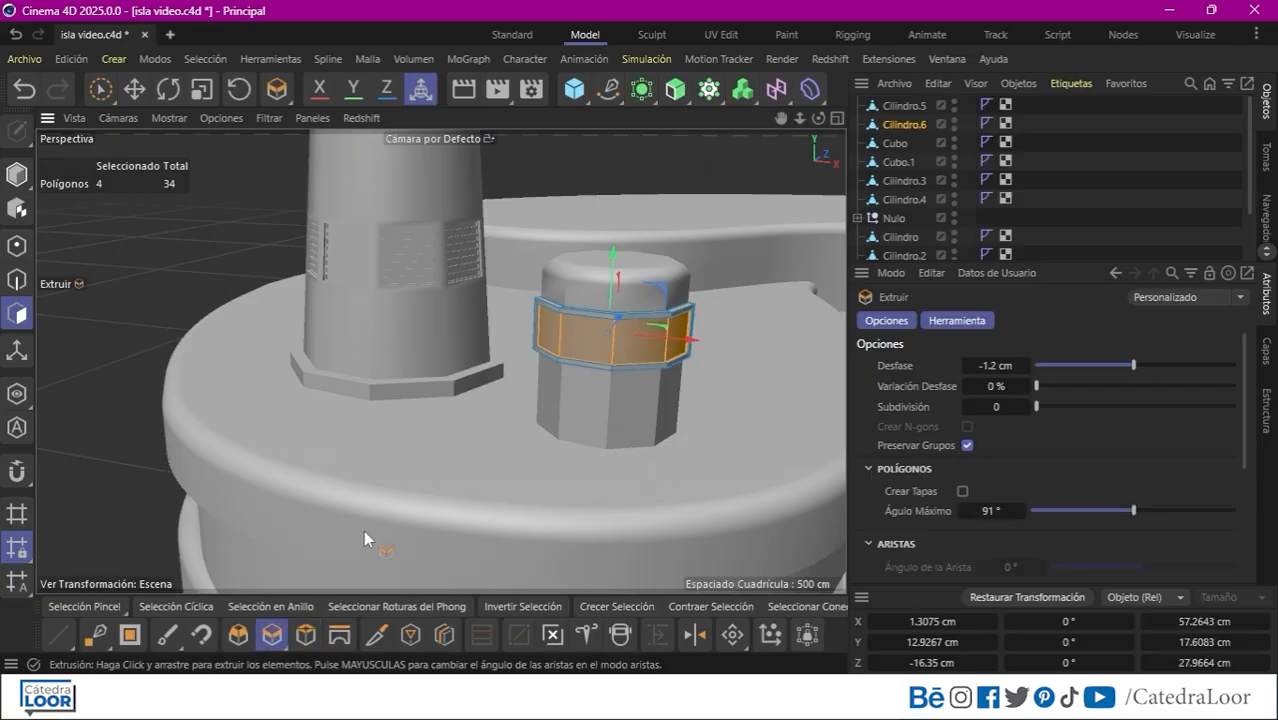
pyautogui.click(516, 339)
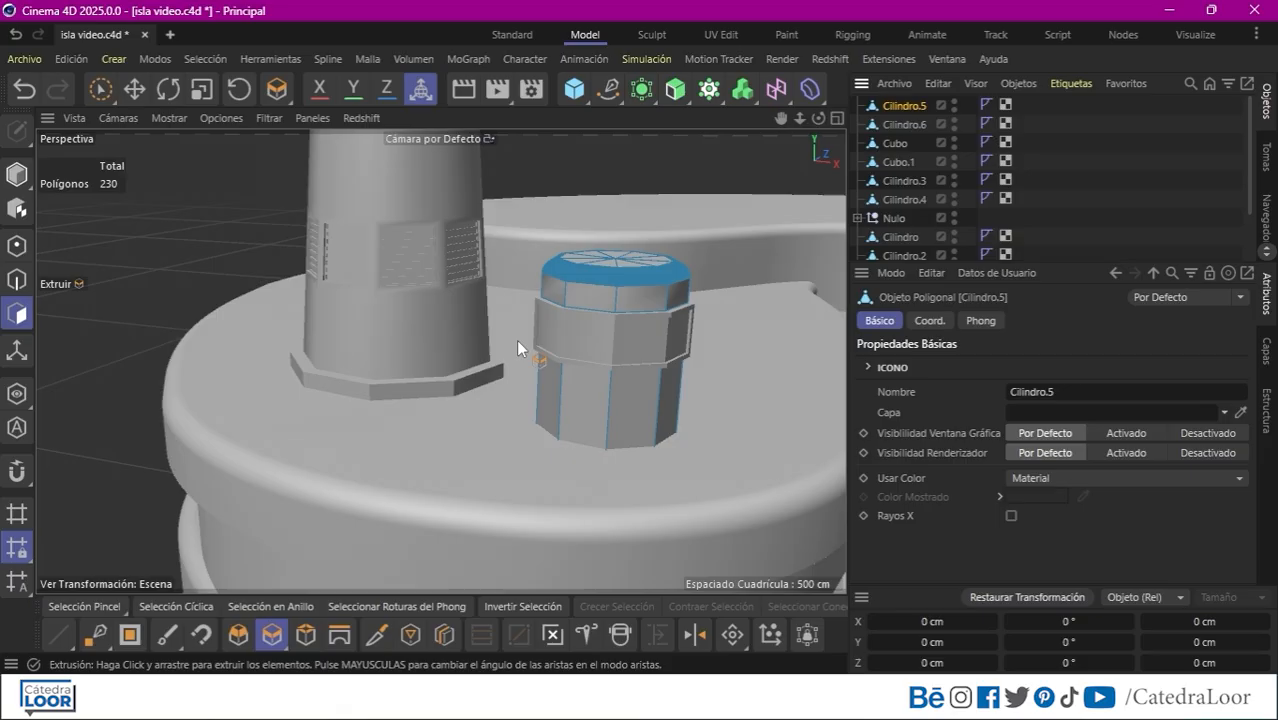
pyautogui.keyDown('alt'); pyautogui.moveTo(516, 339); pyautogui.dragTo(538, 321); pyautogui.keyUp('alt')
pyautogui.moveTo(799, 118); pyautogui.dragTo(707, 147)
pyautogui.keyDown('alt'); pyautogui.moveTo(536, 367); pyautogui.dragTo(745, 305); pyautogui.keyUp('alt')
pyautogui.moveTo(781, 118); pyautogui.dragTo(620, 375)
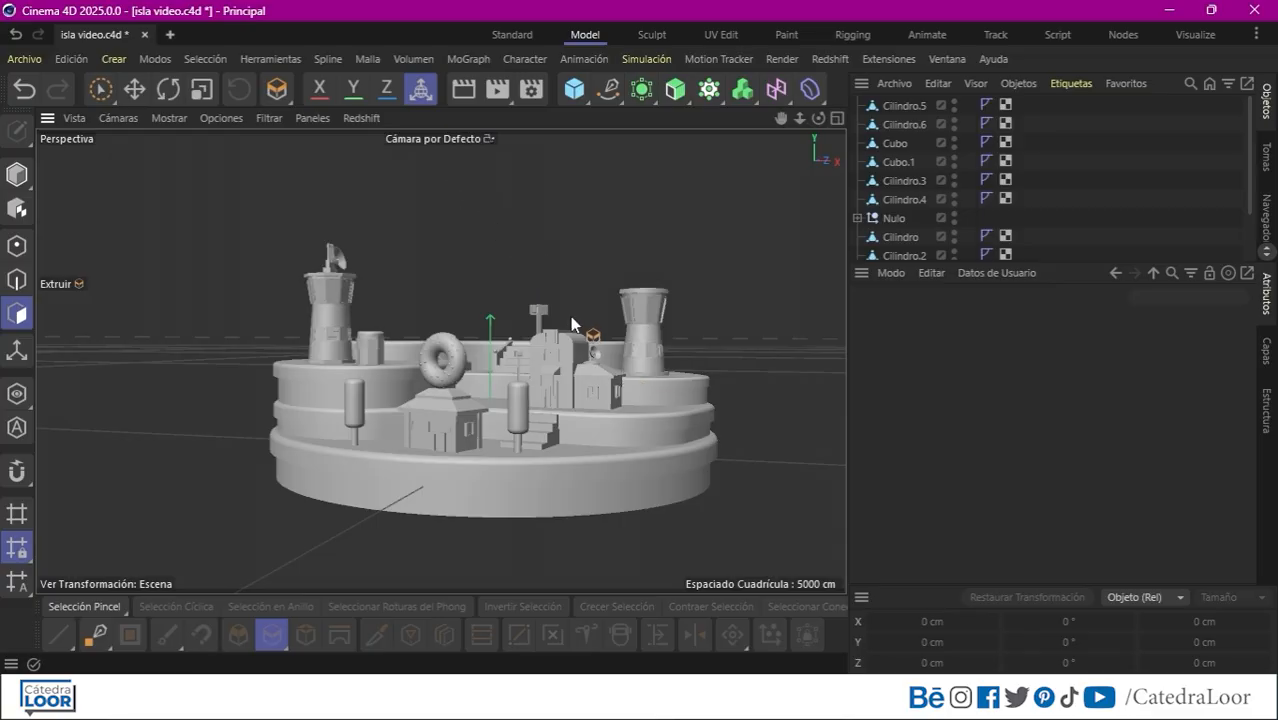
pyautogui.keyDown('alt'); pyautogui.moveTo(572, 323); pyautogui.dragTo(541, 411); pyautogui.keyUp('alt')
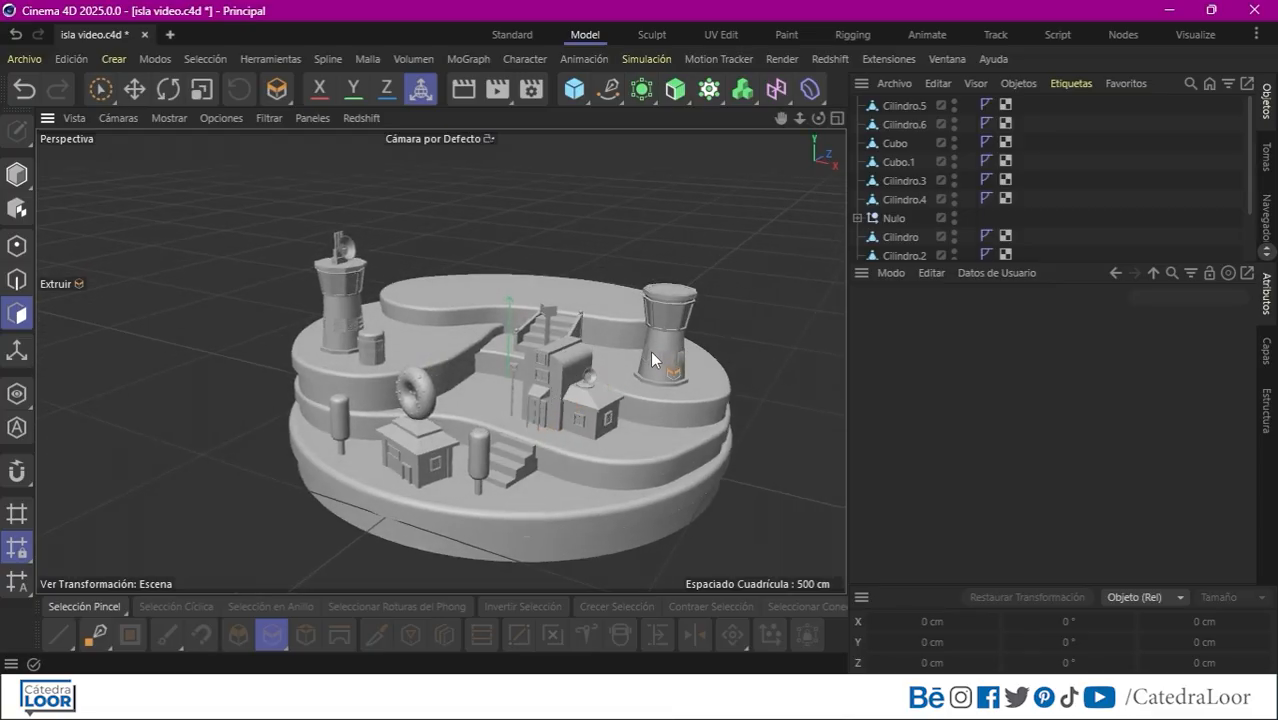